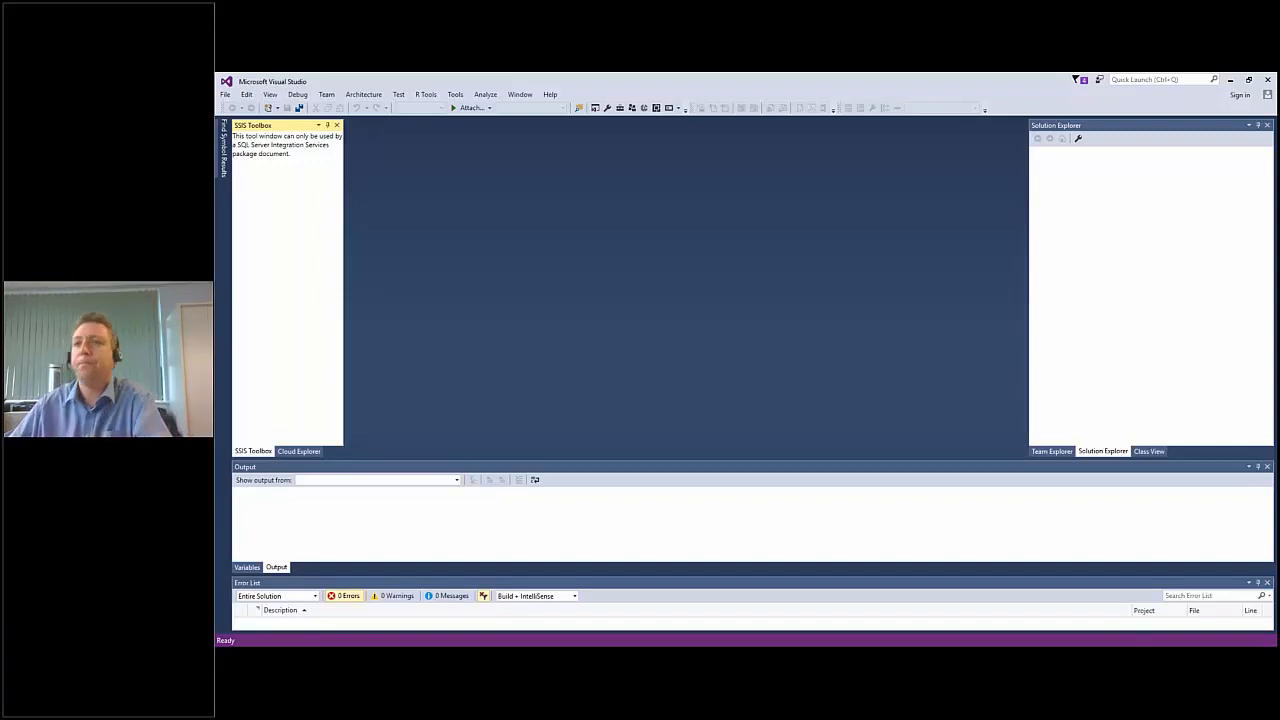
Create a new project from the Analysis Services Tabular Project template.
click(225, 94)
mouse_move(237, 110)
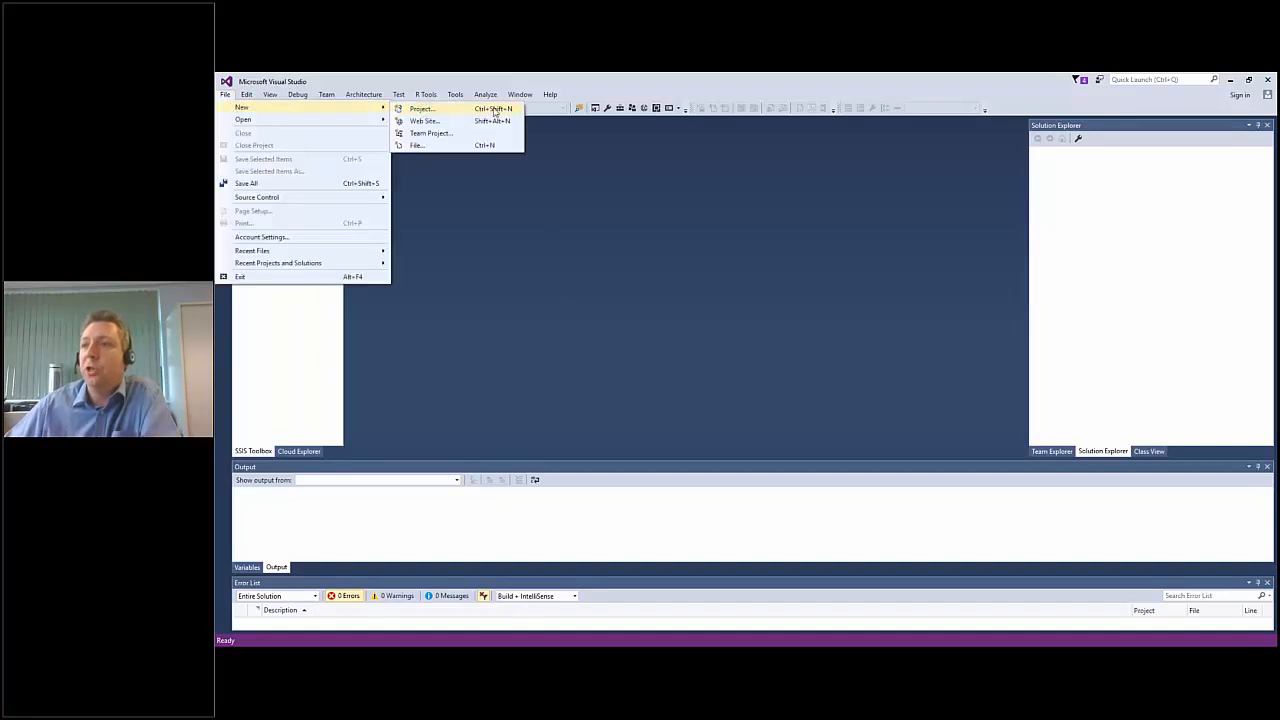
click(494, 110)
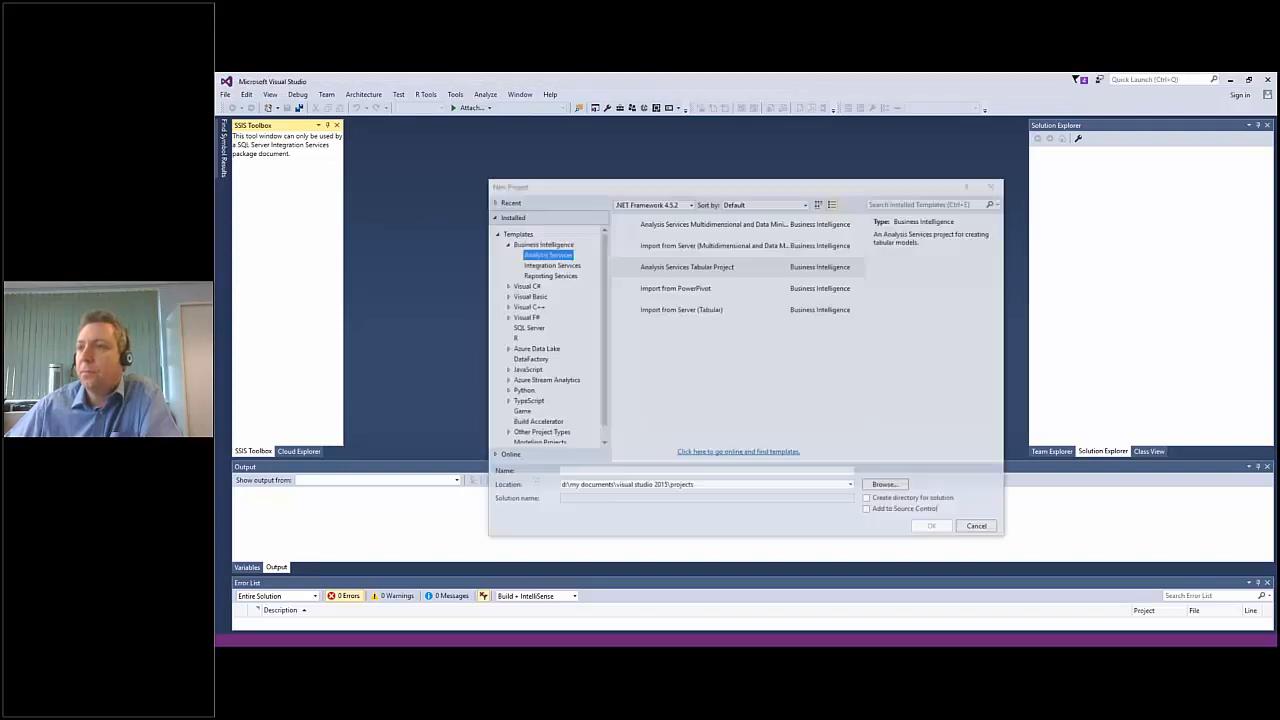
click(754, 268)
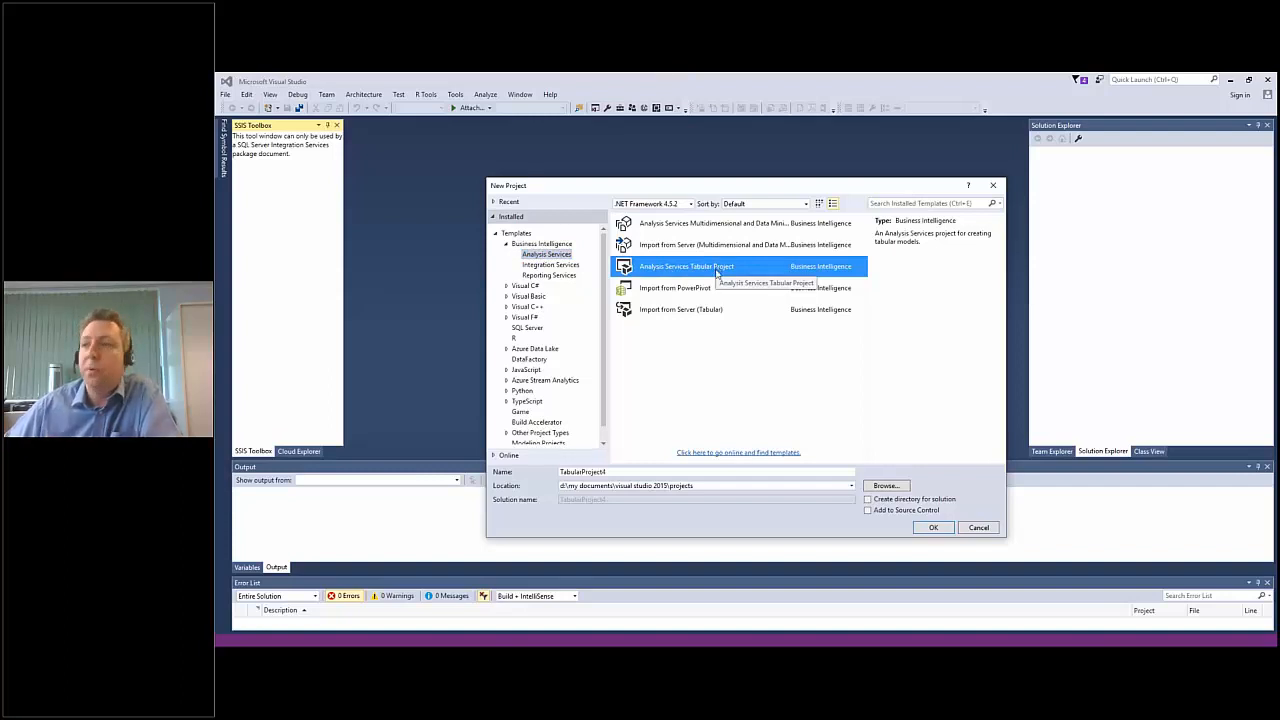
click(712, 310)
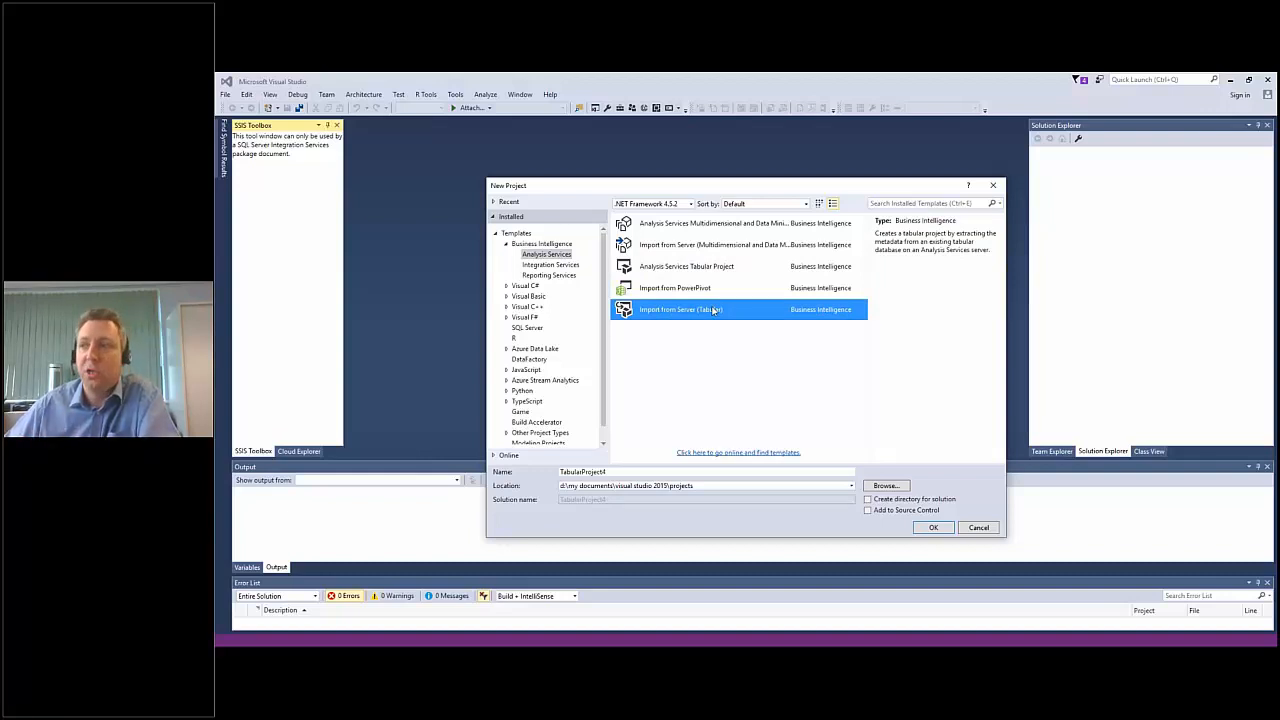
click(712, 267)
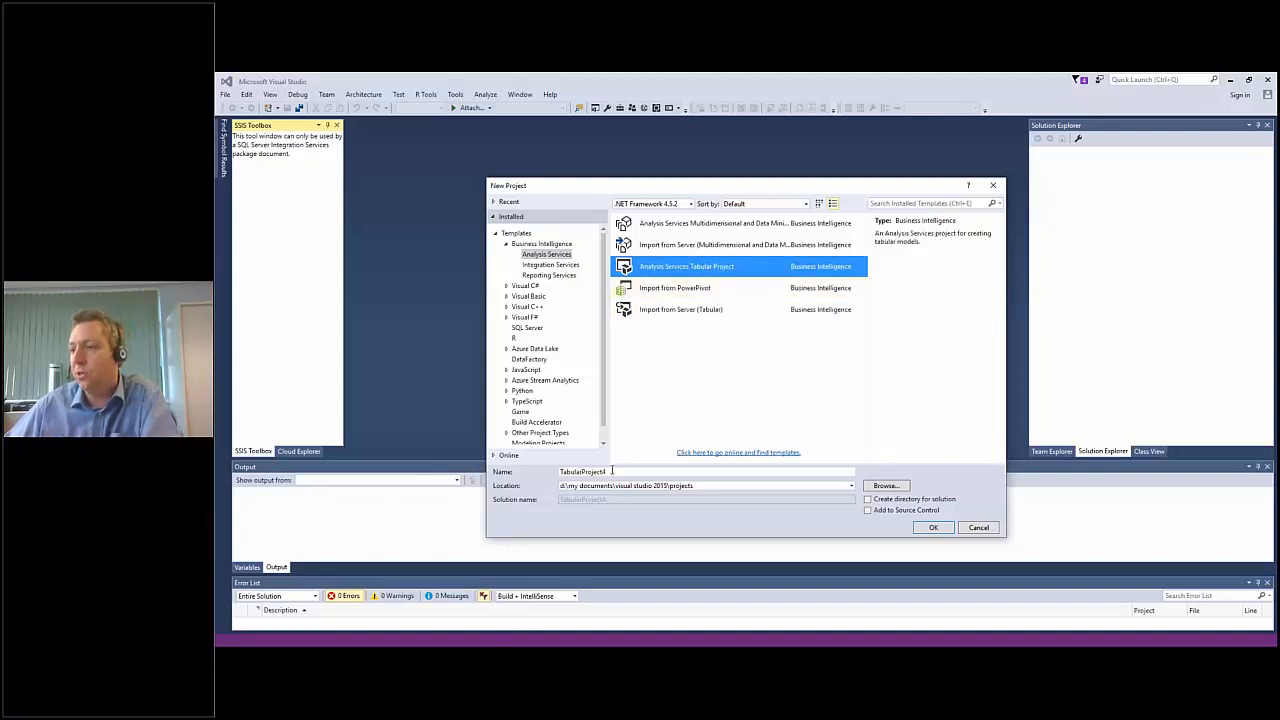
click(934, 527)
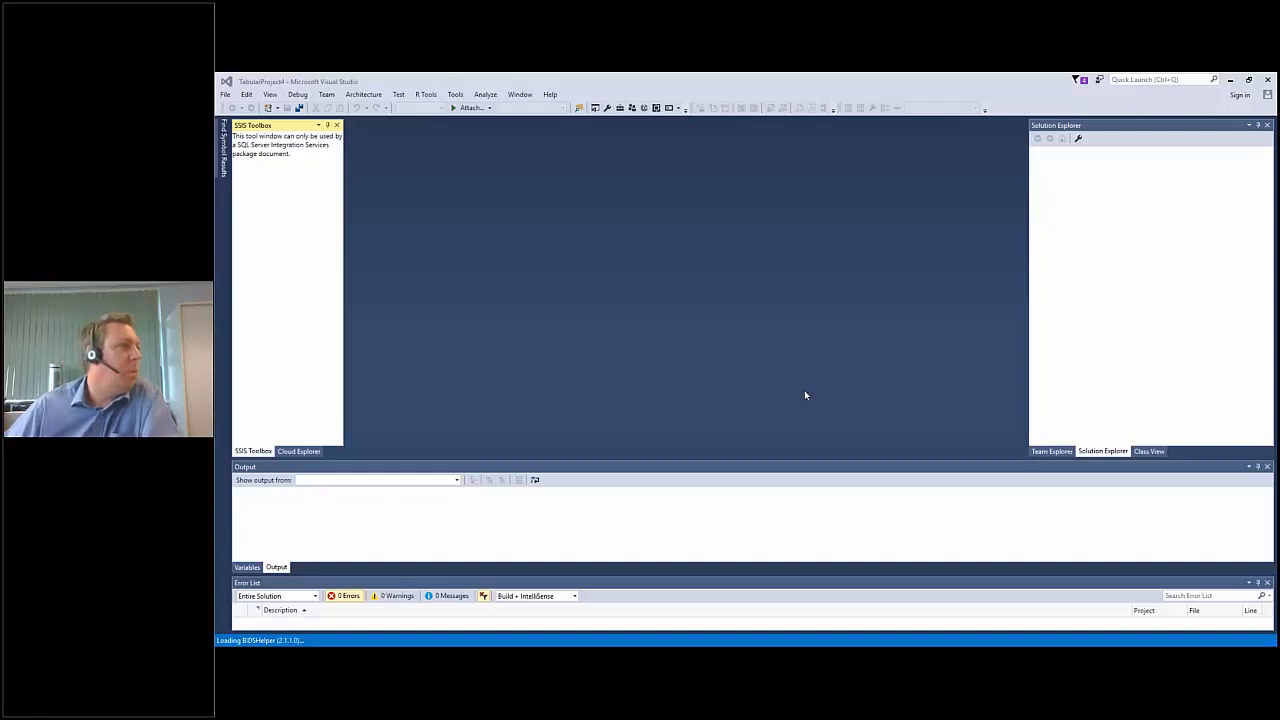
Set the tabular model to use workspace server pf-sqlserver17 with compatibility level SQL Server 2017 / Azure Analysis Services (1400).
drag(354, 289, 723, 187)
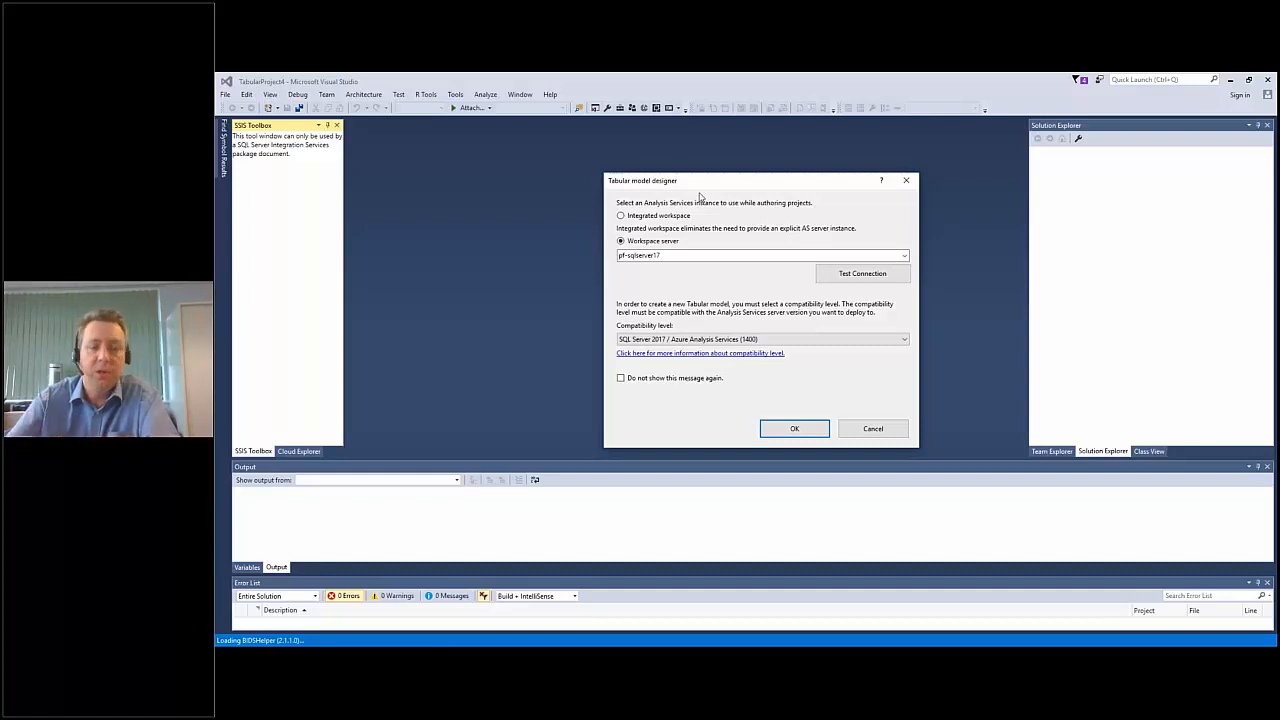
double_click(652, 255)
click(905, 257)
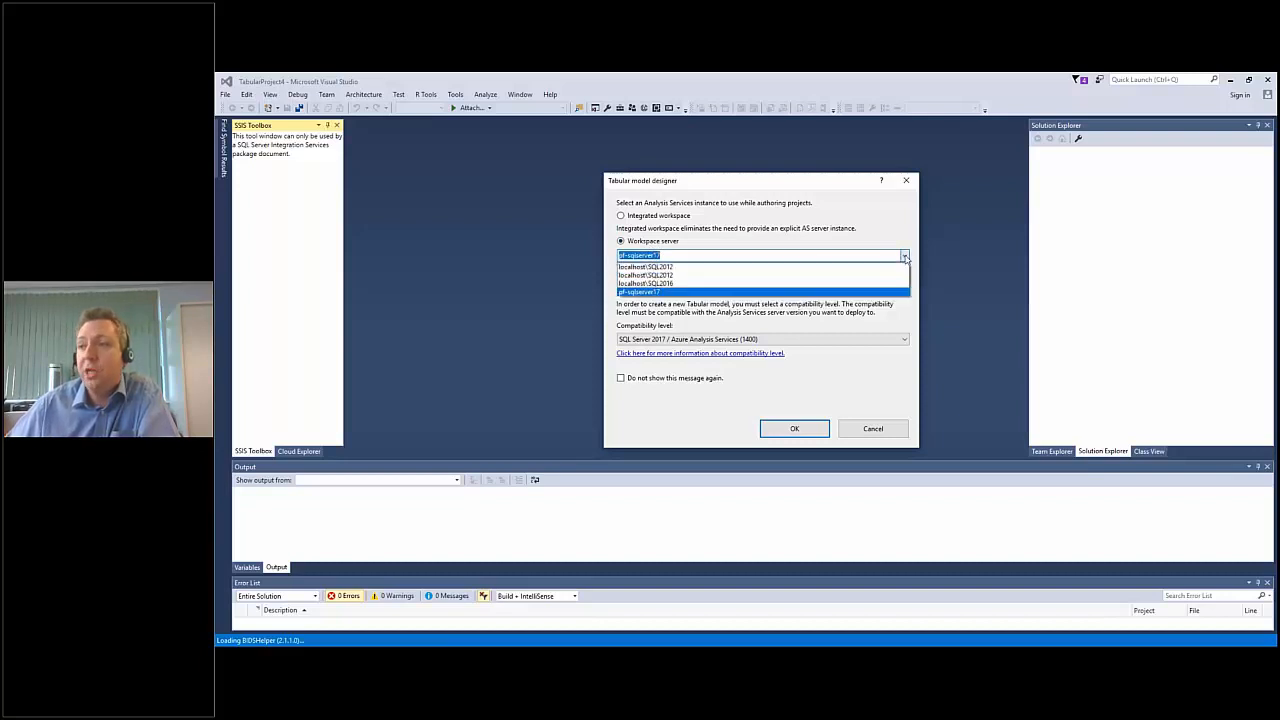
click(674, 216)
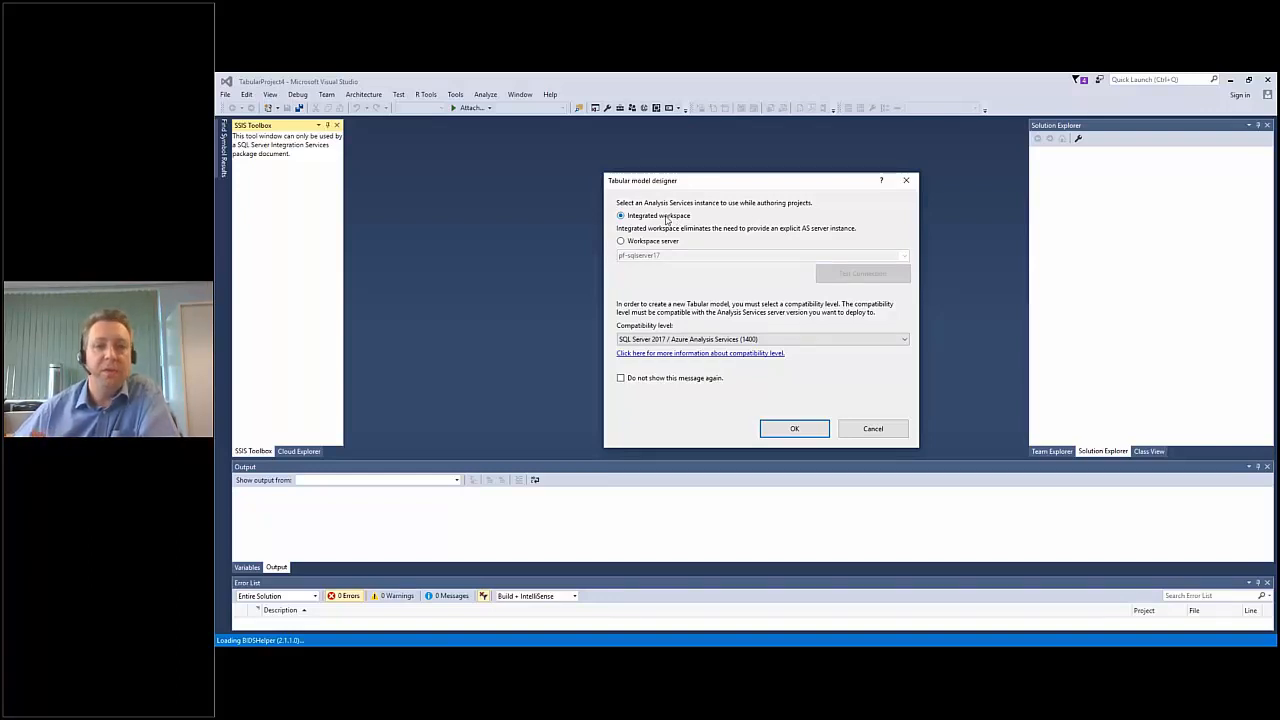
click(657, 242)
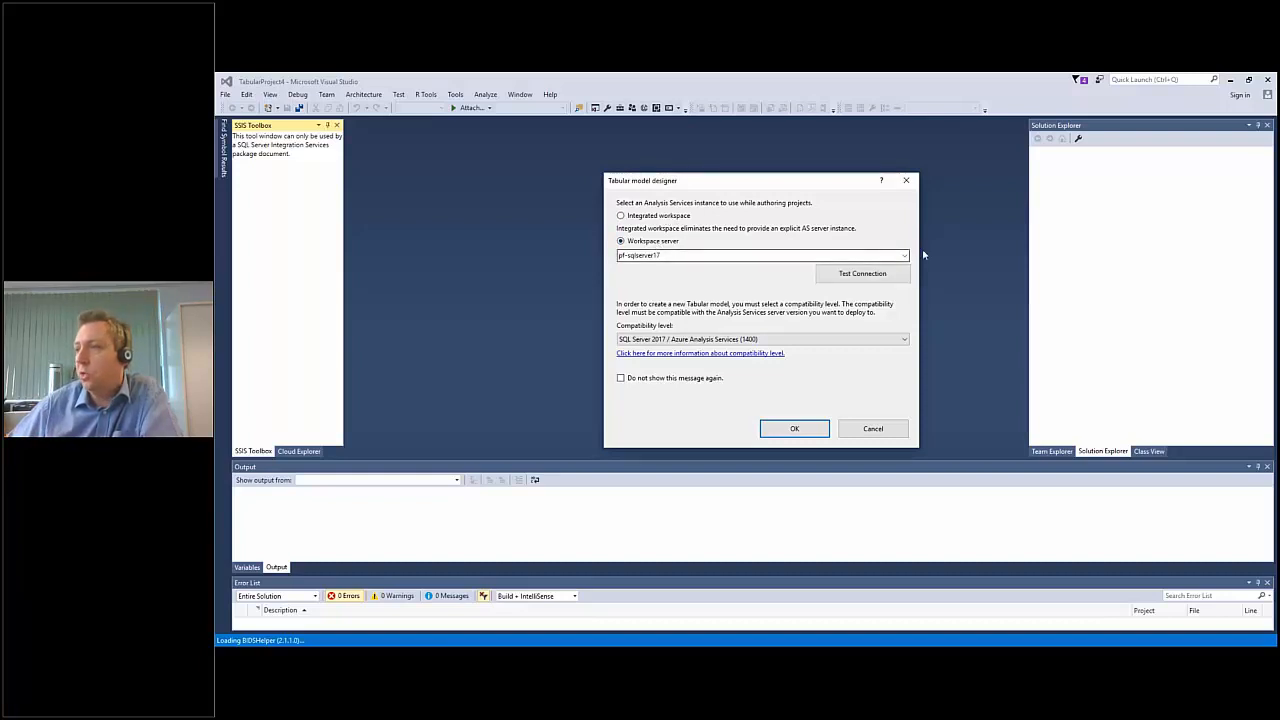
click(904, 340)
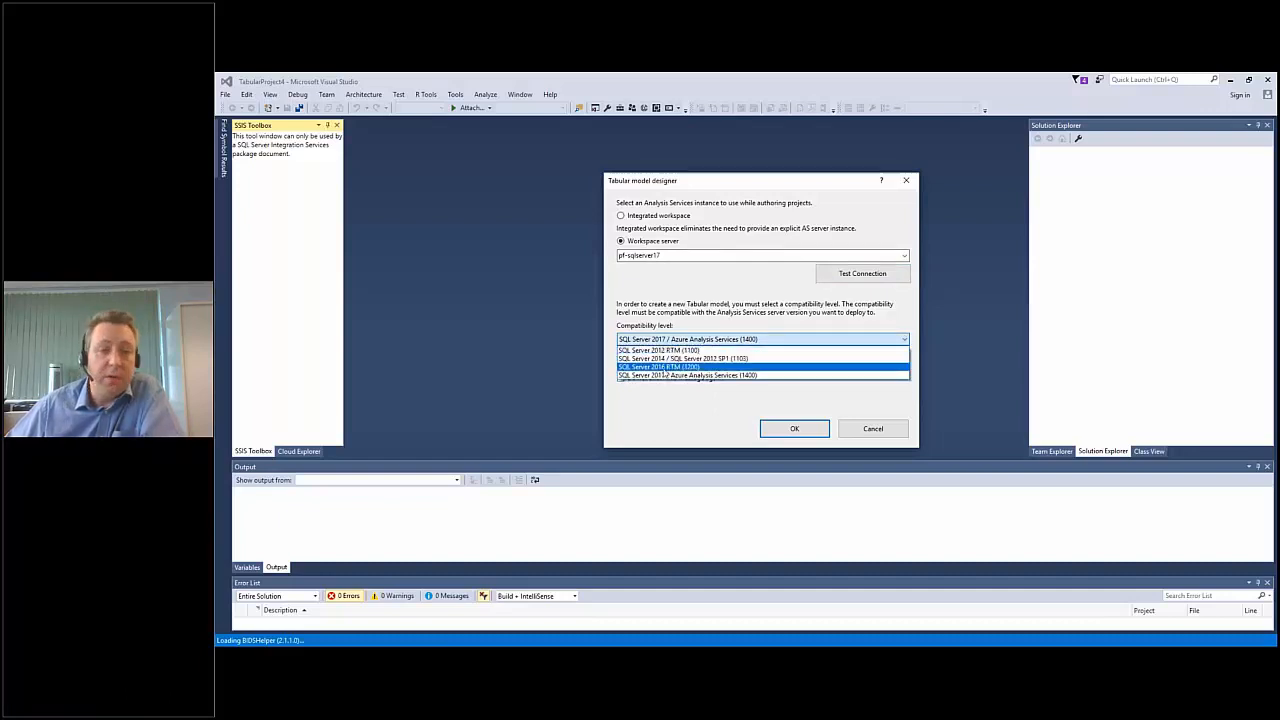
click(758, 376)
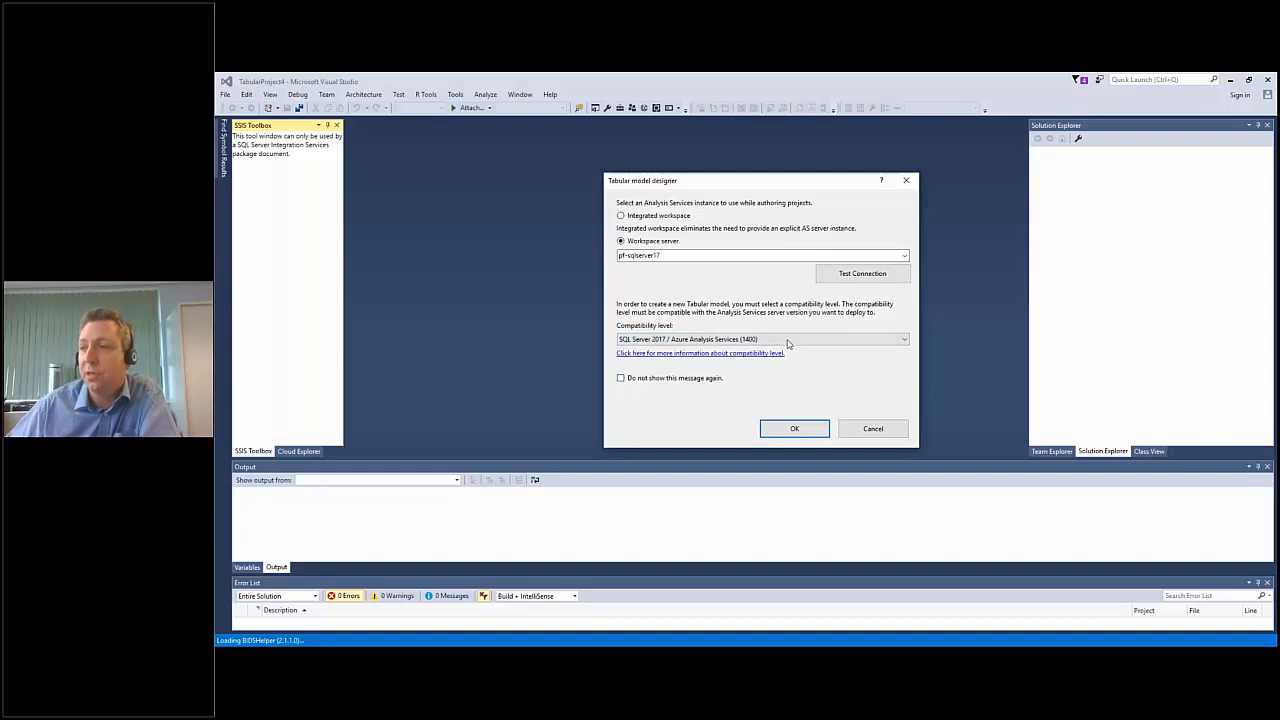
click(795, 429)
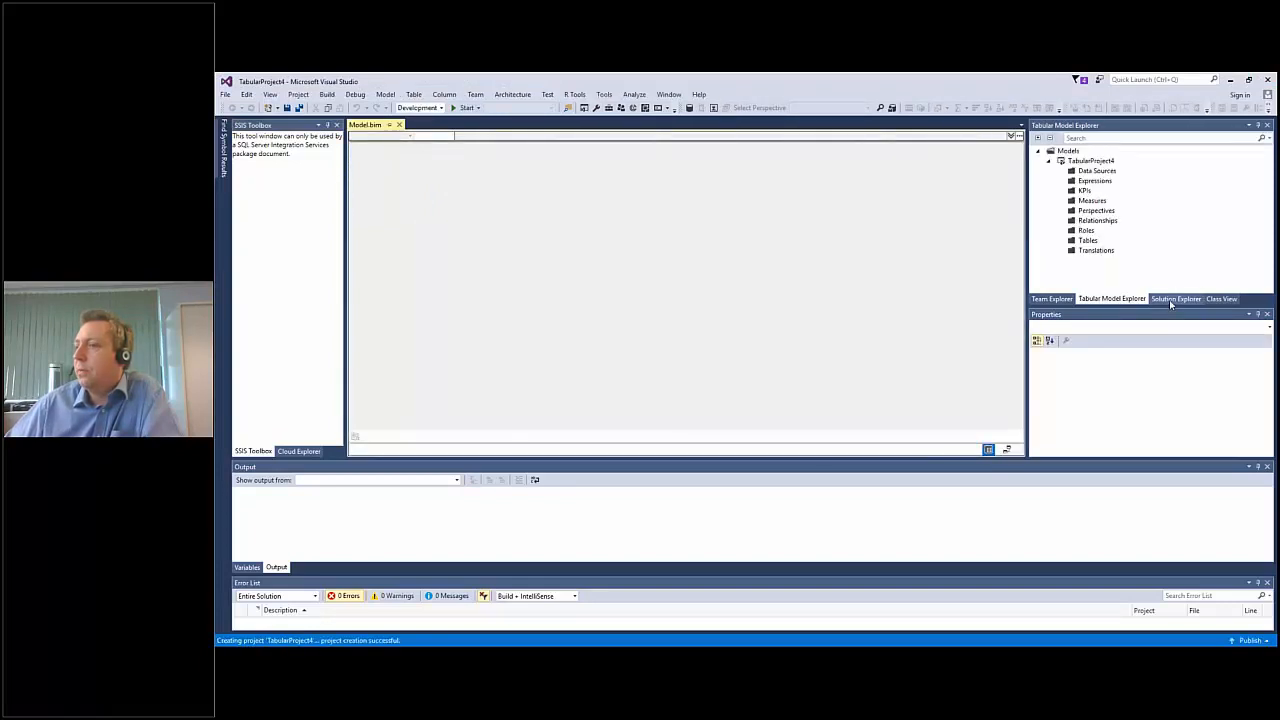
Examine the Model.bim file's properties in Solution Explorer, and return to the Tabular Model Explorer.
click(1175, 299)
click(1070, 186)
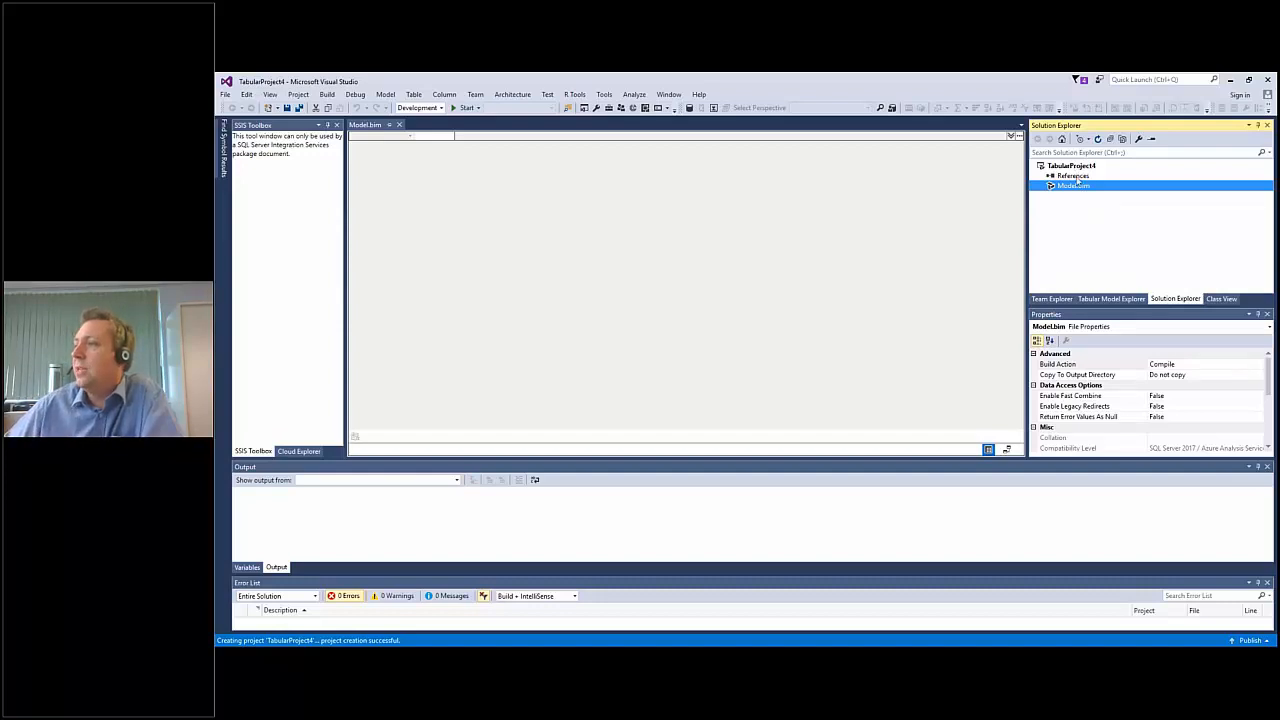
click(1105, 299)
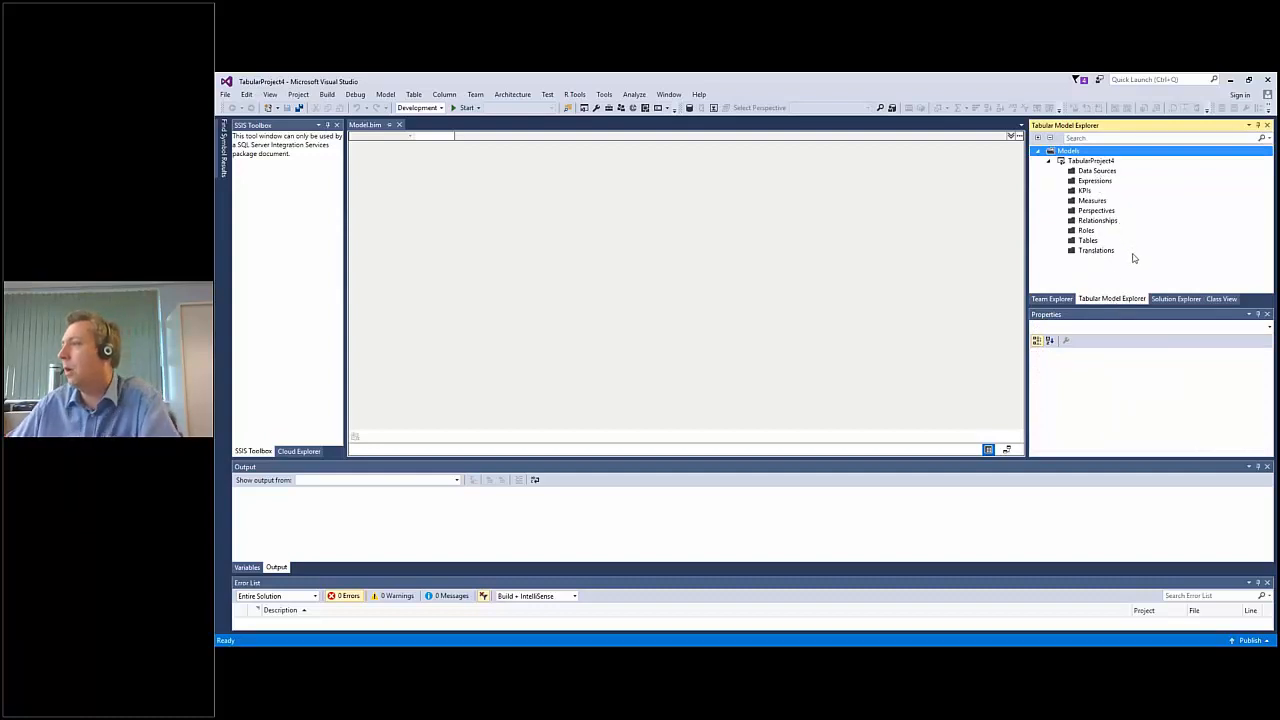
Start importing from a SQL Server database data source and enter the source server's name, leaving the database blank.
right_click(1095, 172)
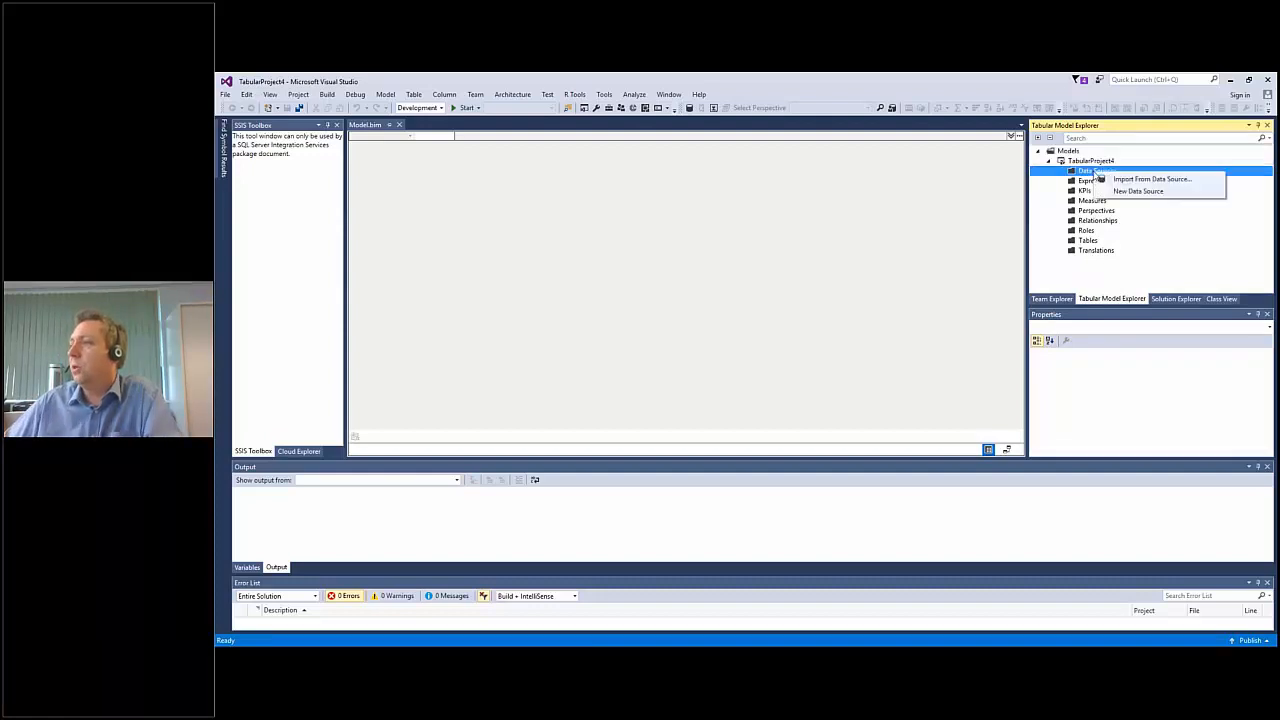
click(1148, 180)
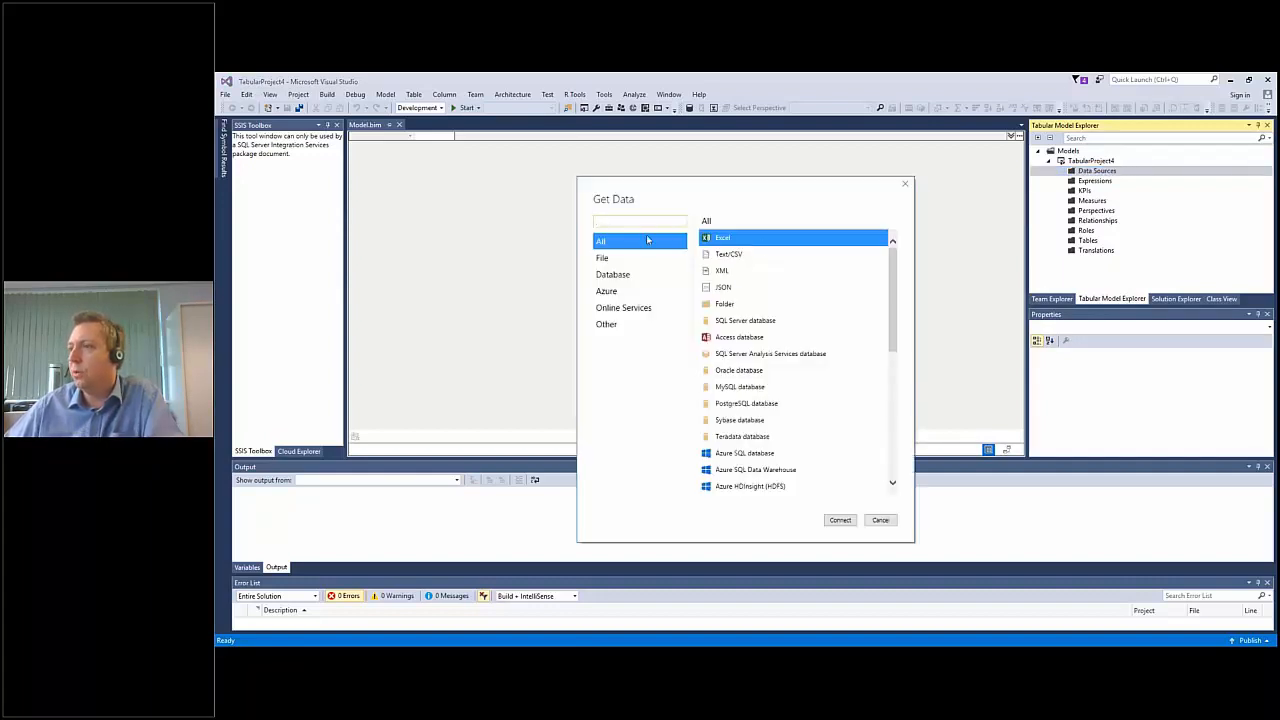
click(723, 320)
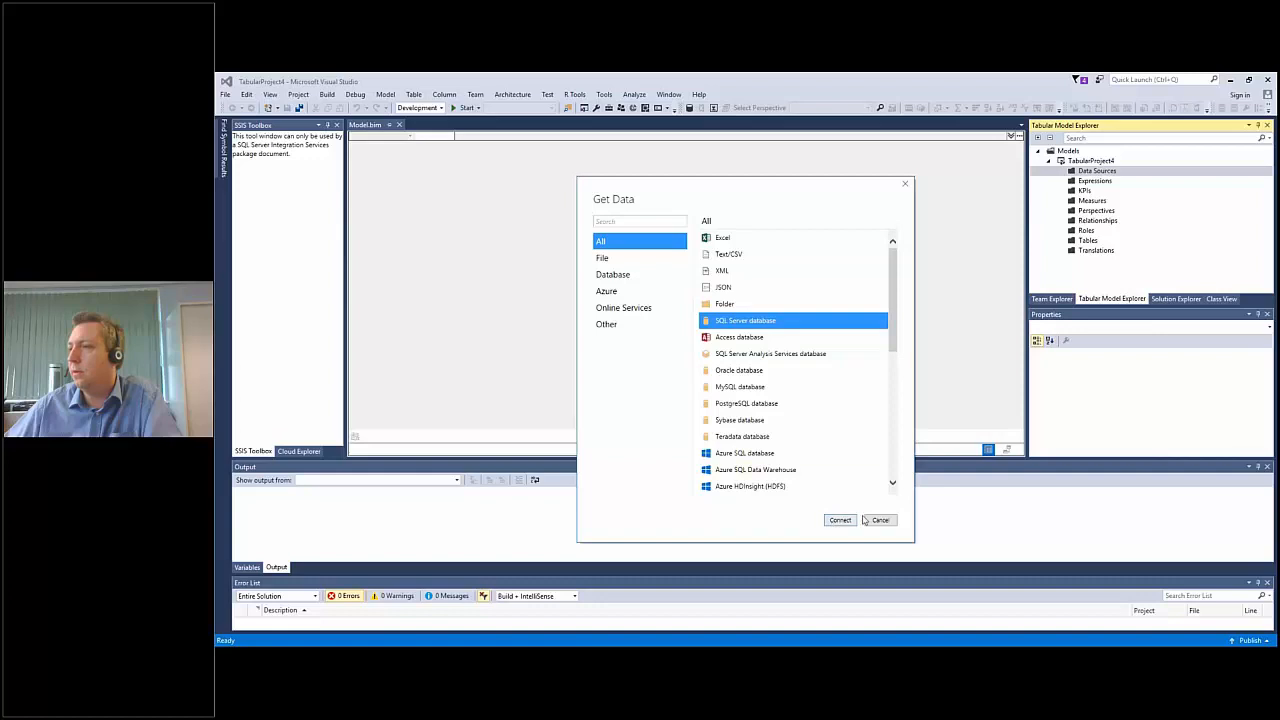
click(834, 521)
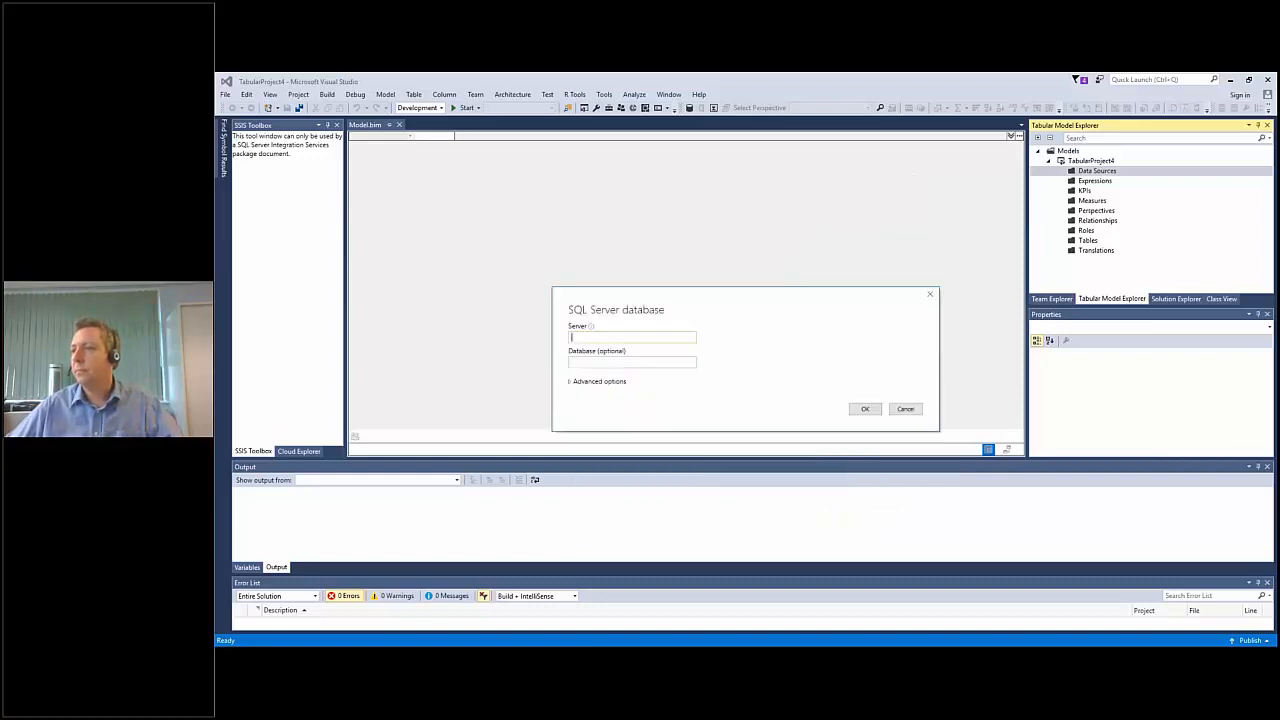
text(alexsurfacepro4)
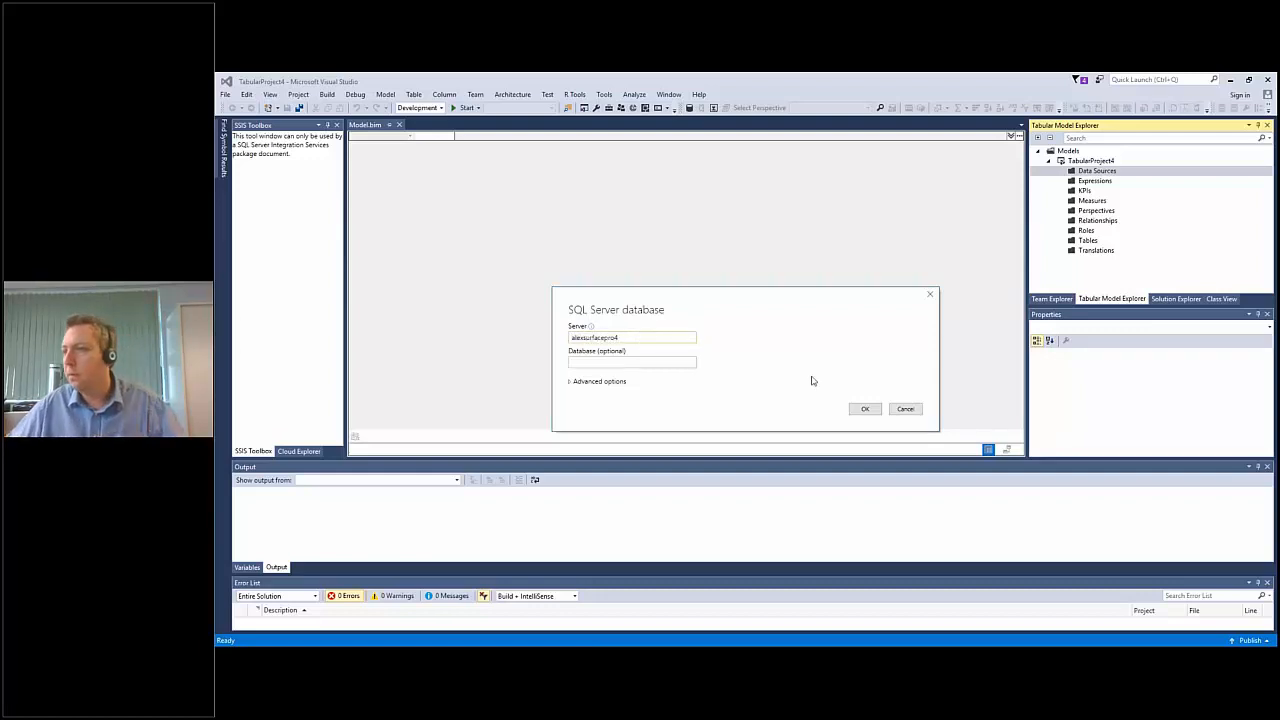
click(866, 409)
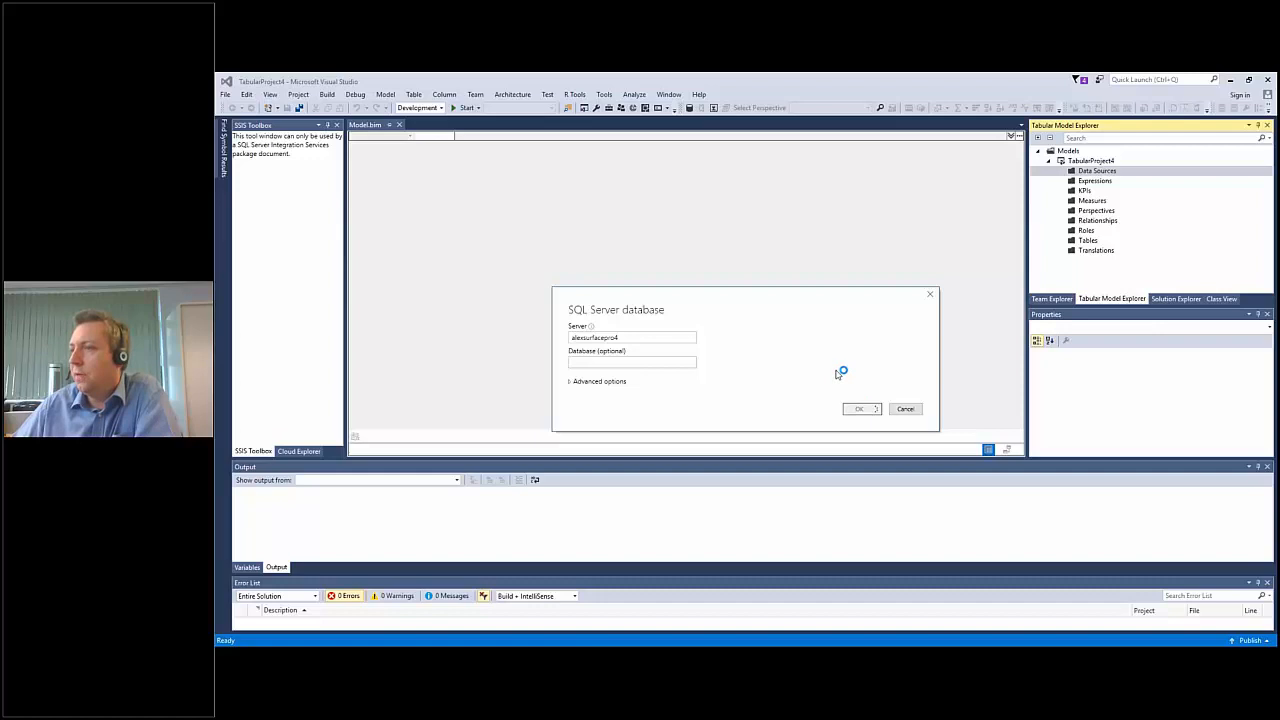
Connect with the Impersonate Account mode, entering the Windows user name and password, and select the AdventureWorksDW2016 database.
click(764, 362)
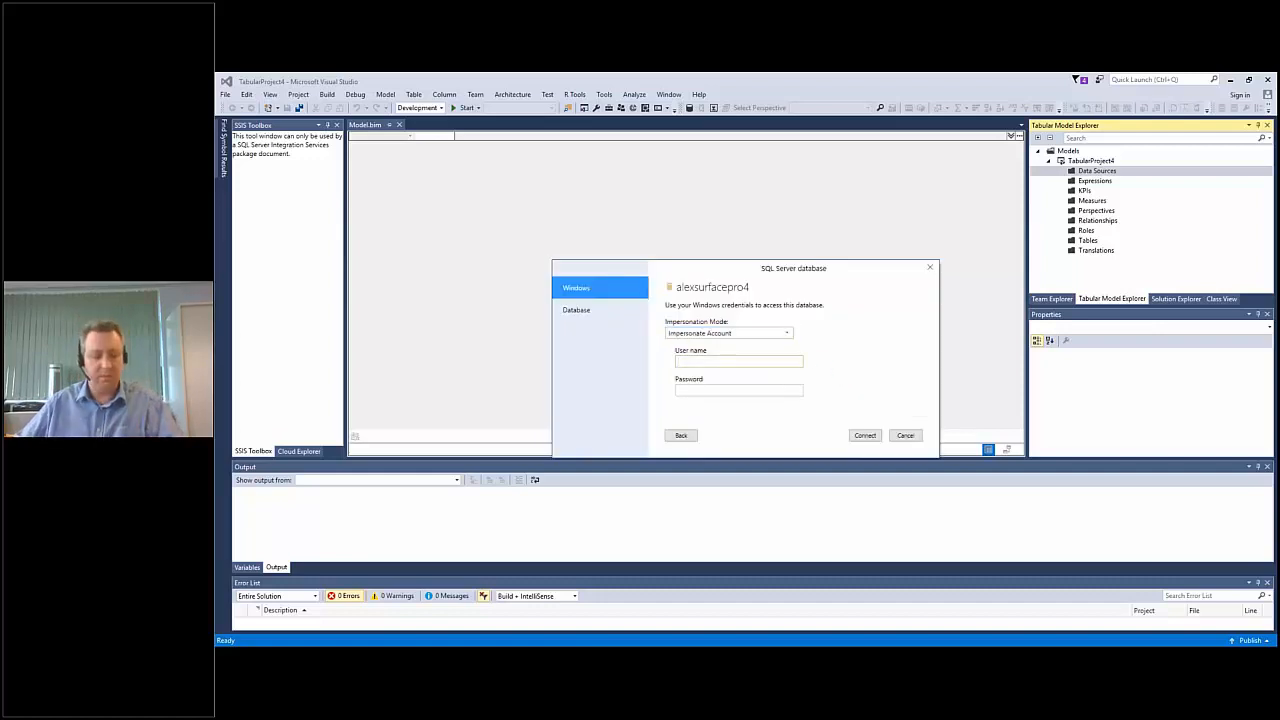
text(pu)
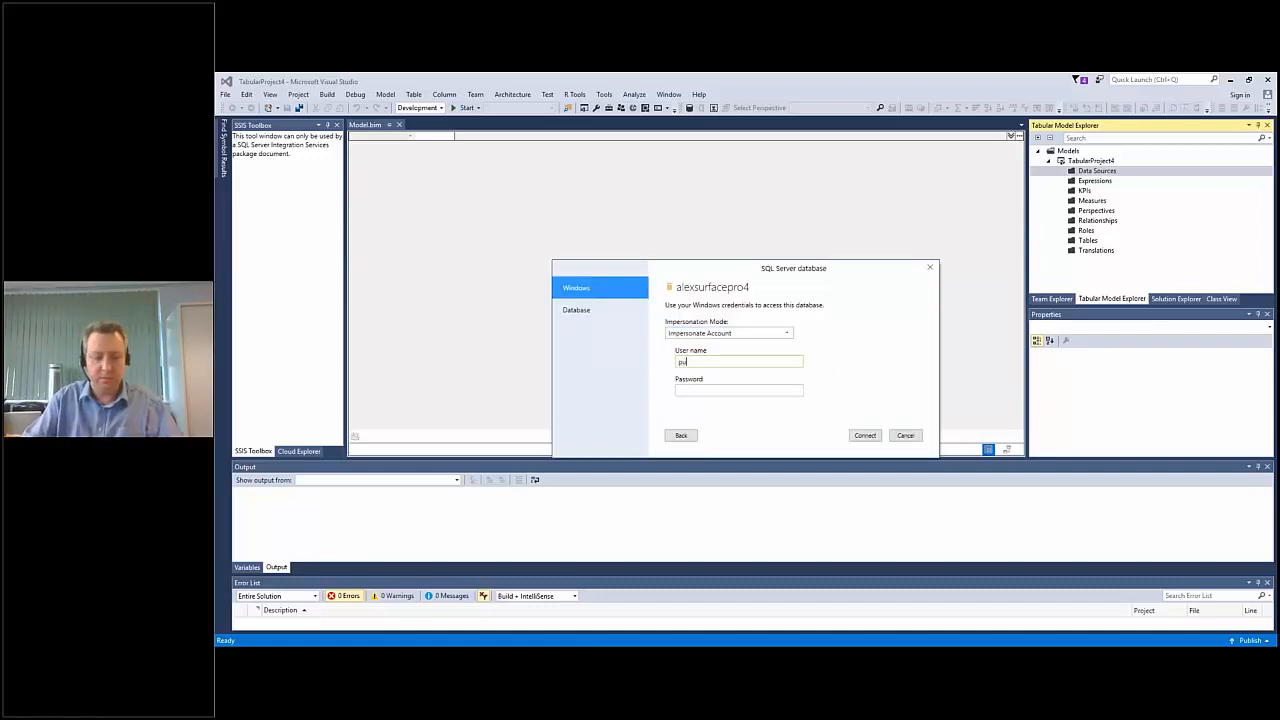
text(rplefrog\alex)
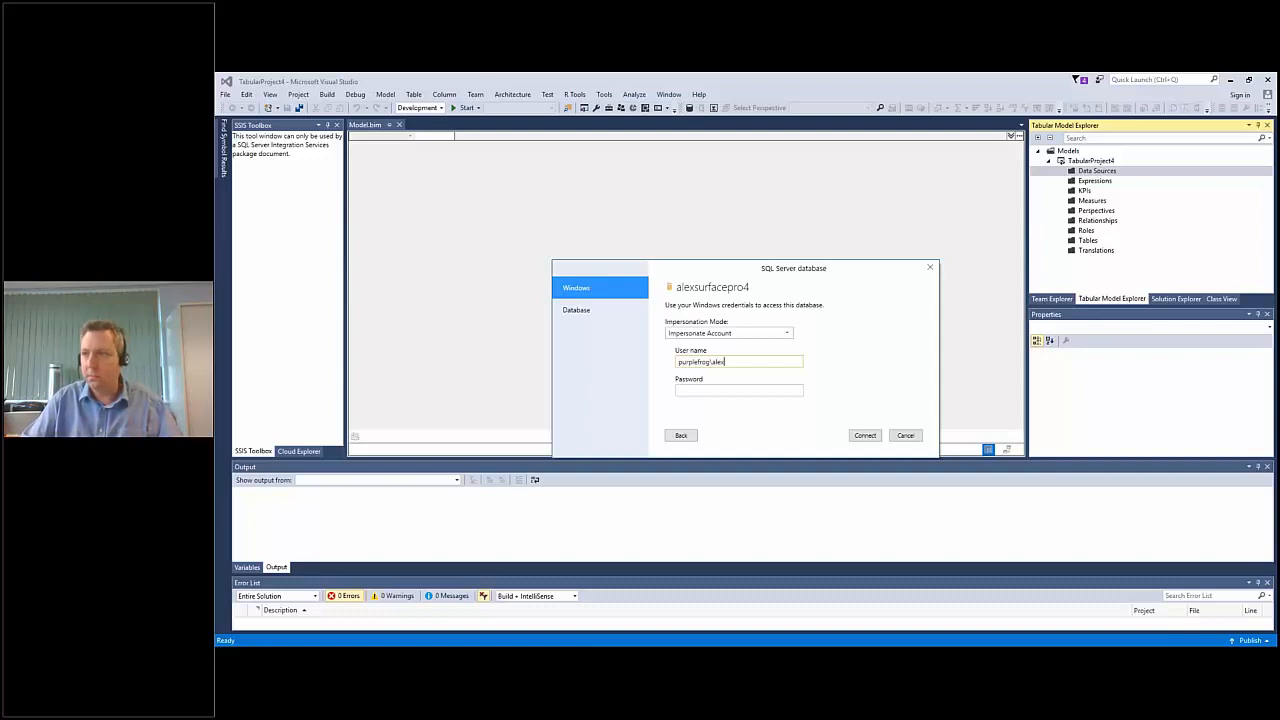
text(••••••••)
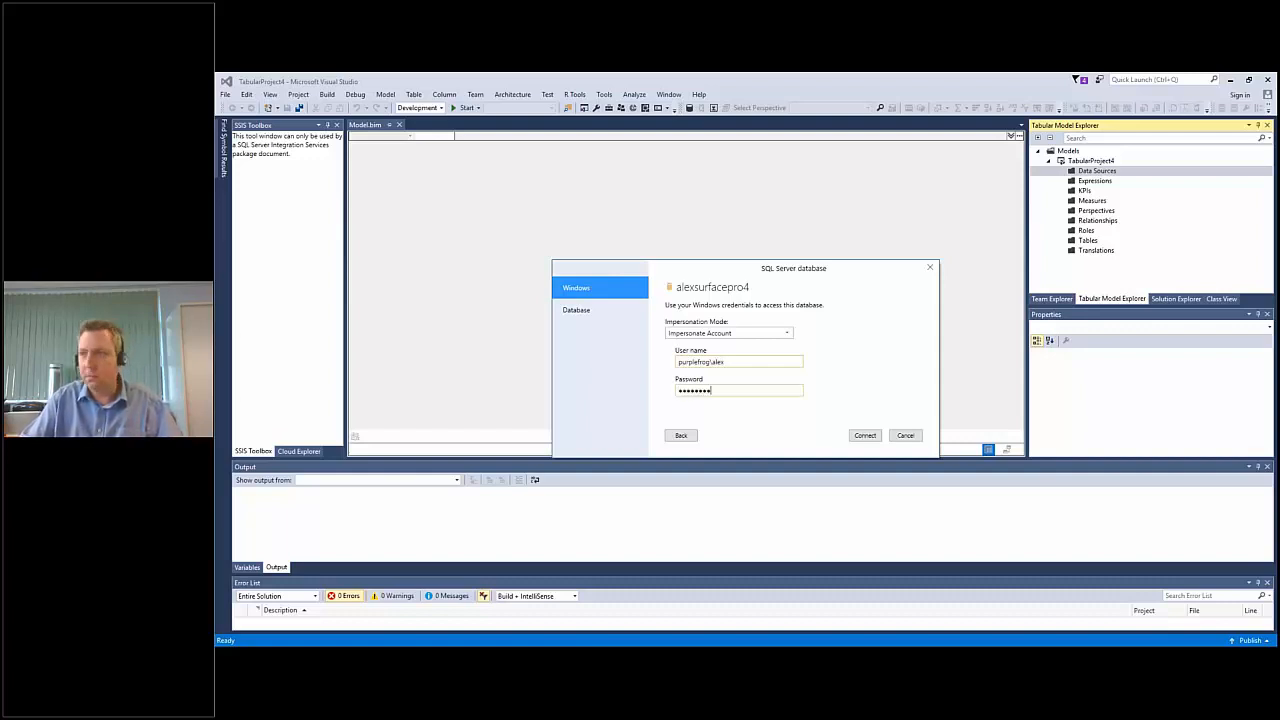
click(863, 436)
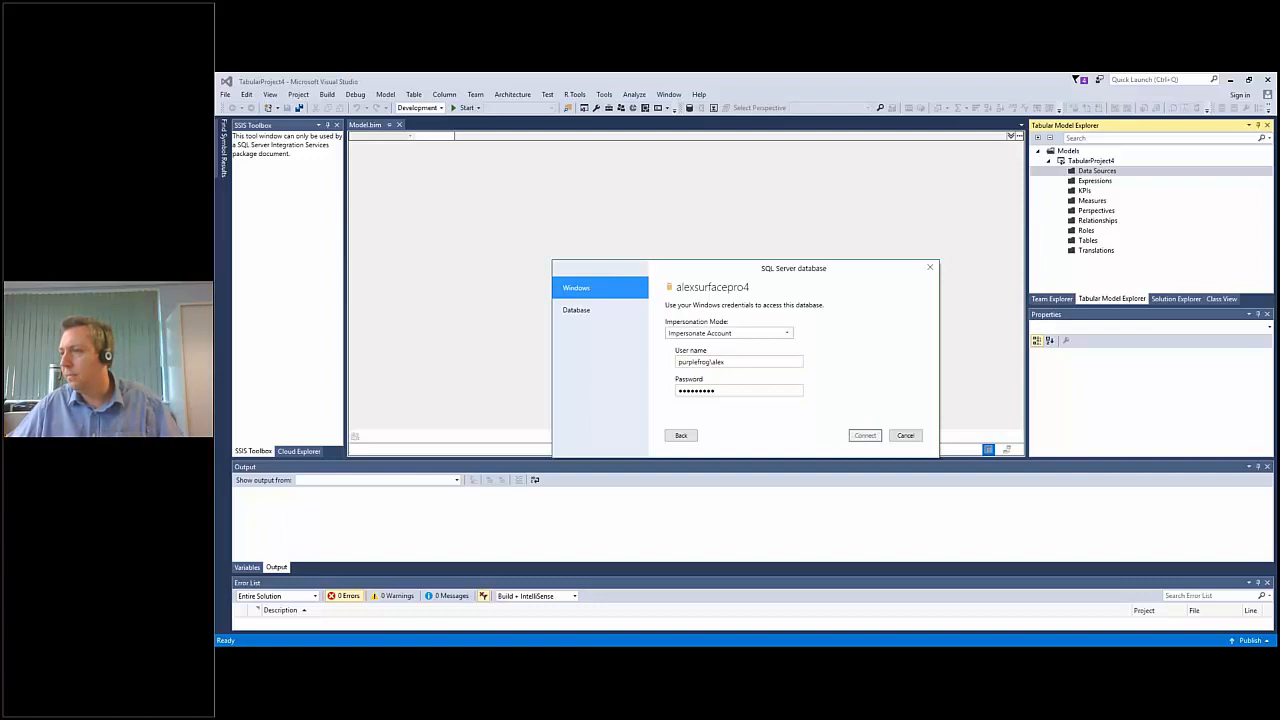
click(807, 393)
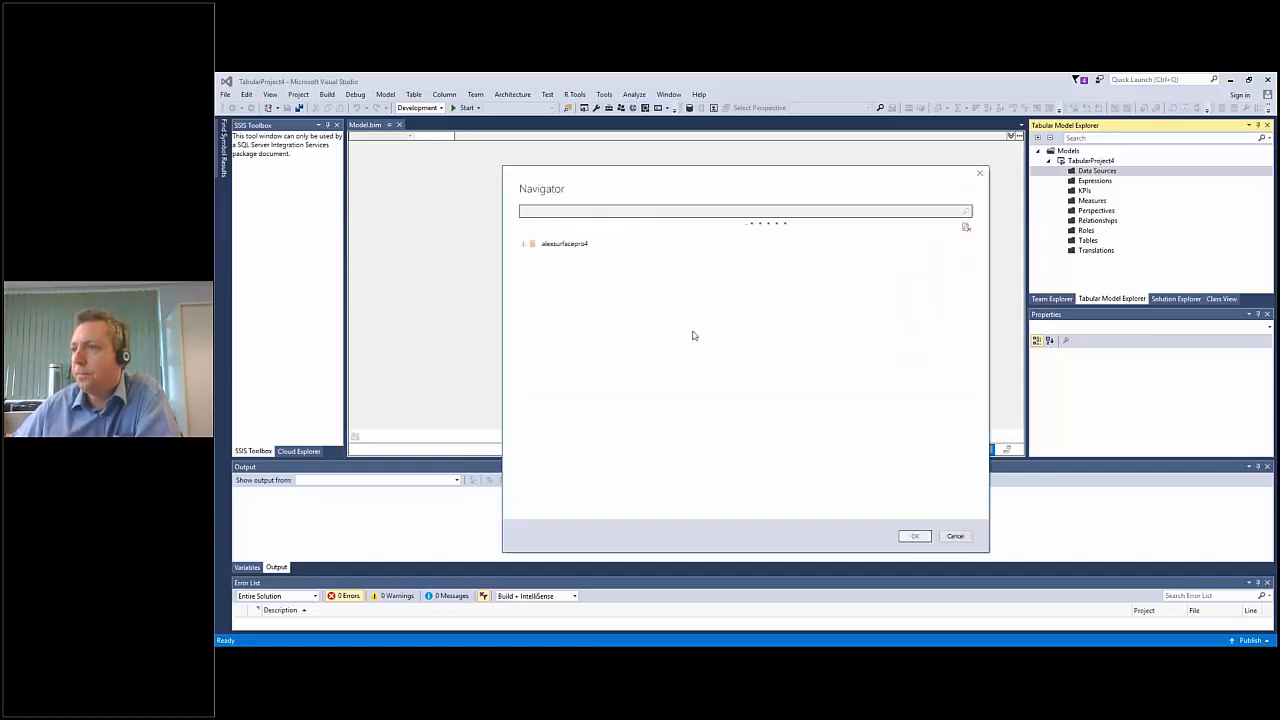
click(556, 260)
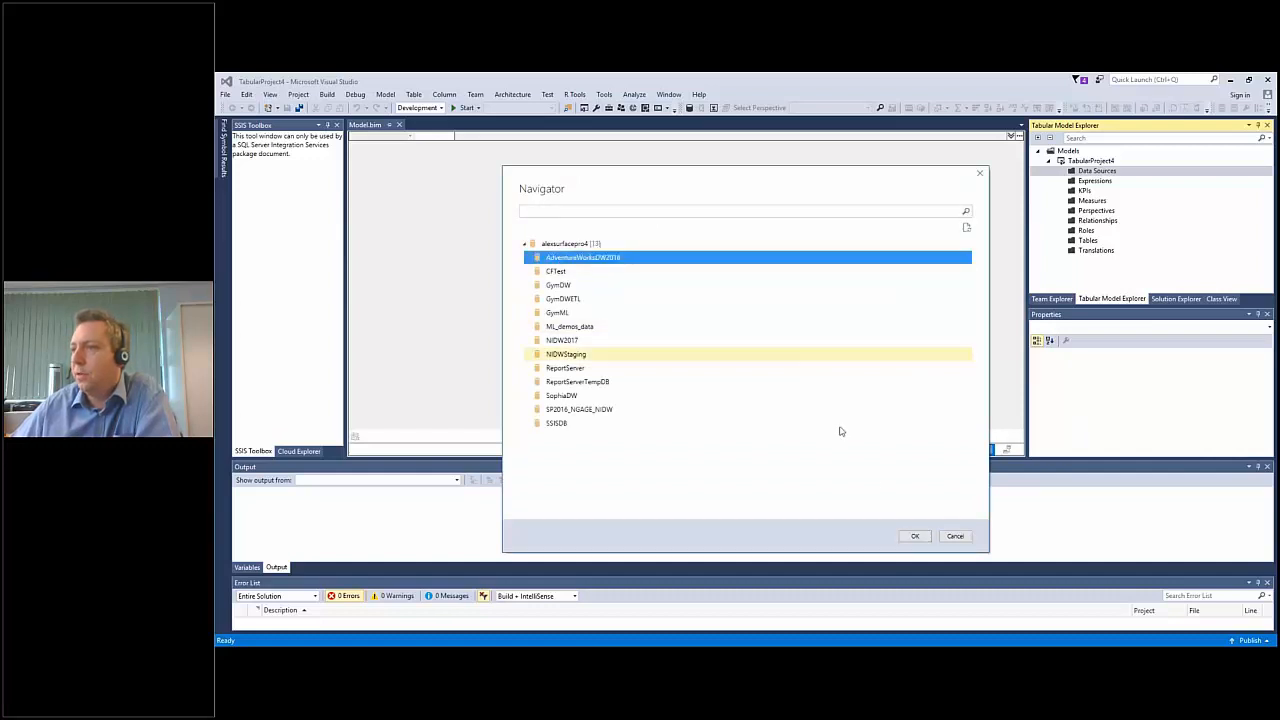
click(913, 535)
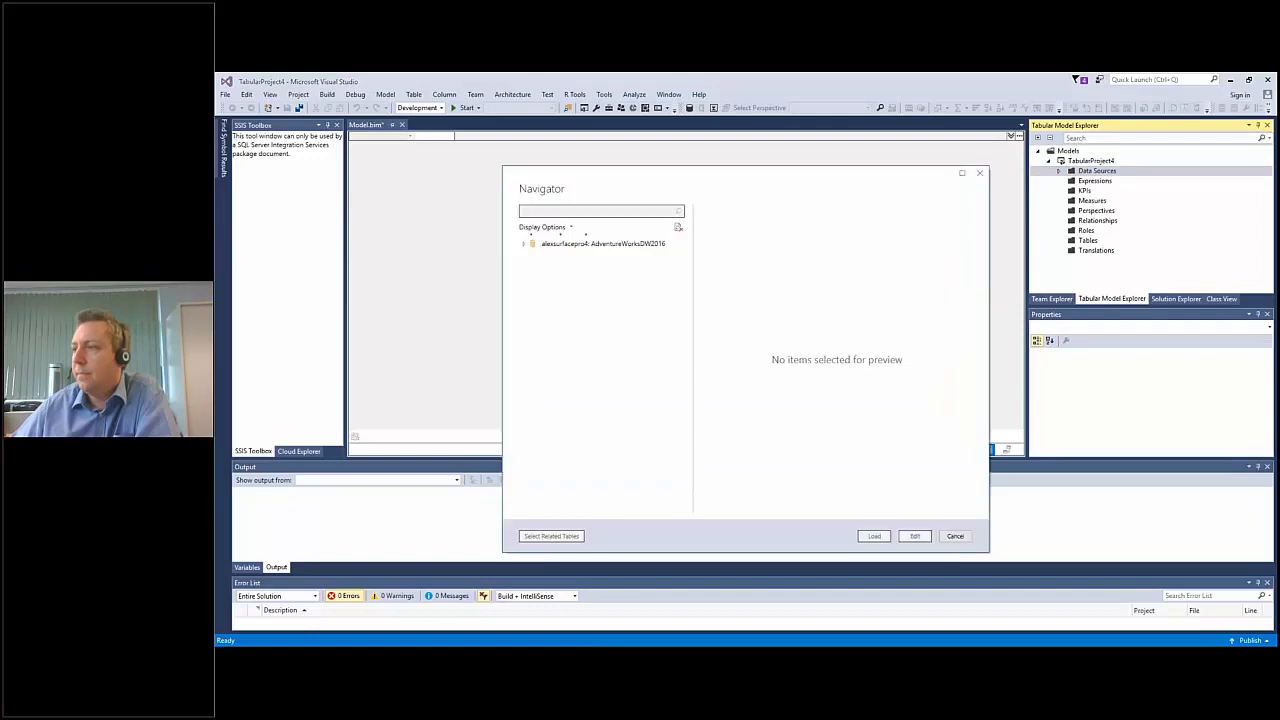
Select the FactInternetSales, DimProduct, DimProductCategory, DimProductSubcategory and DimDate tables and open them for editing in the Query Editor.
scroll(600, 358, down, 10)
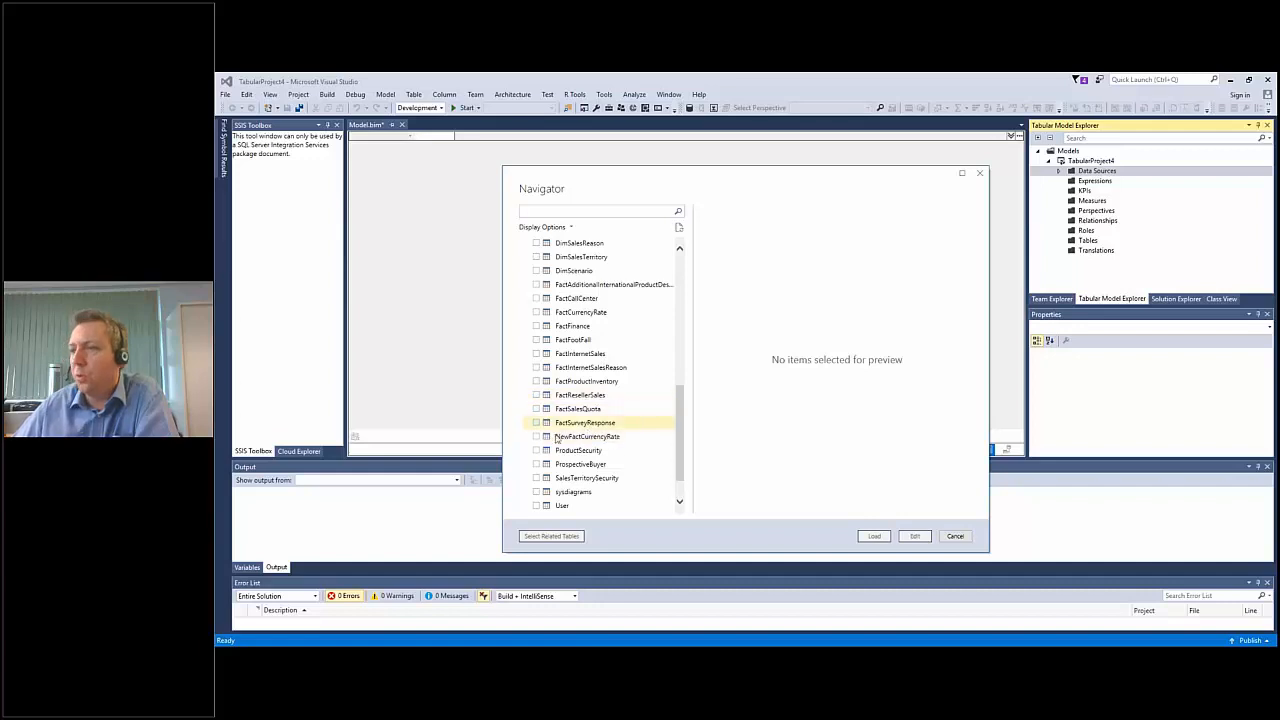
click(536, 356)
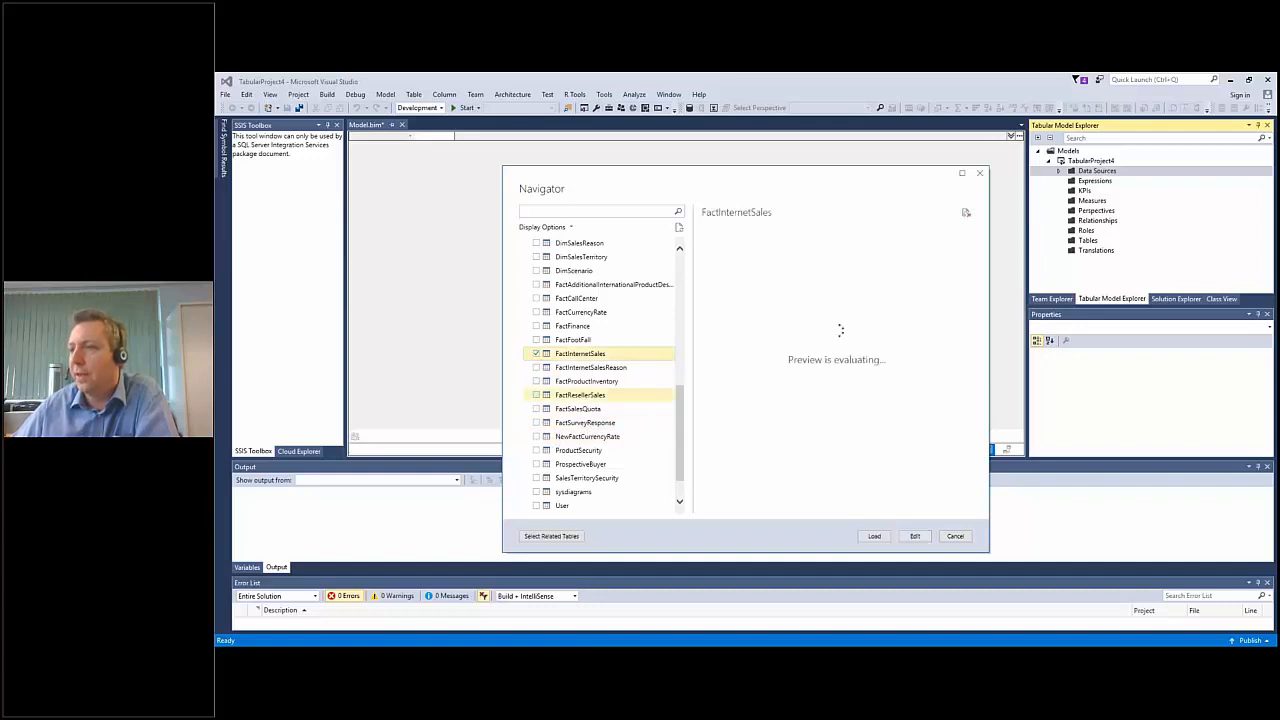
scroll(538, 320, up, 2)
click(536, 257)
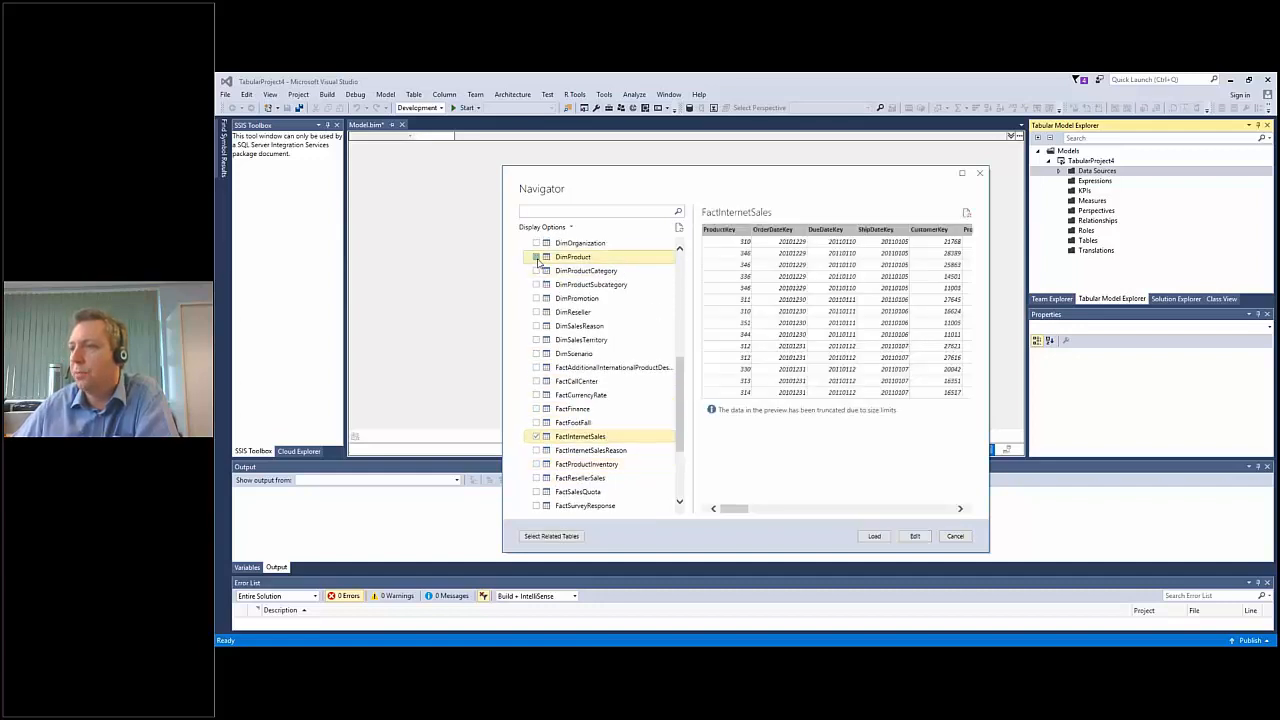
click(536, 271)
click(536, 285)
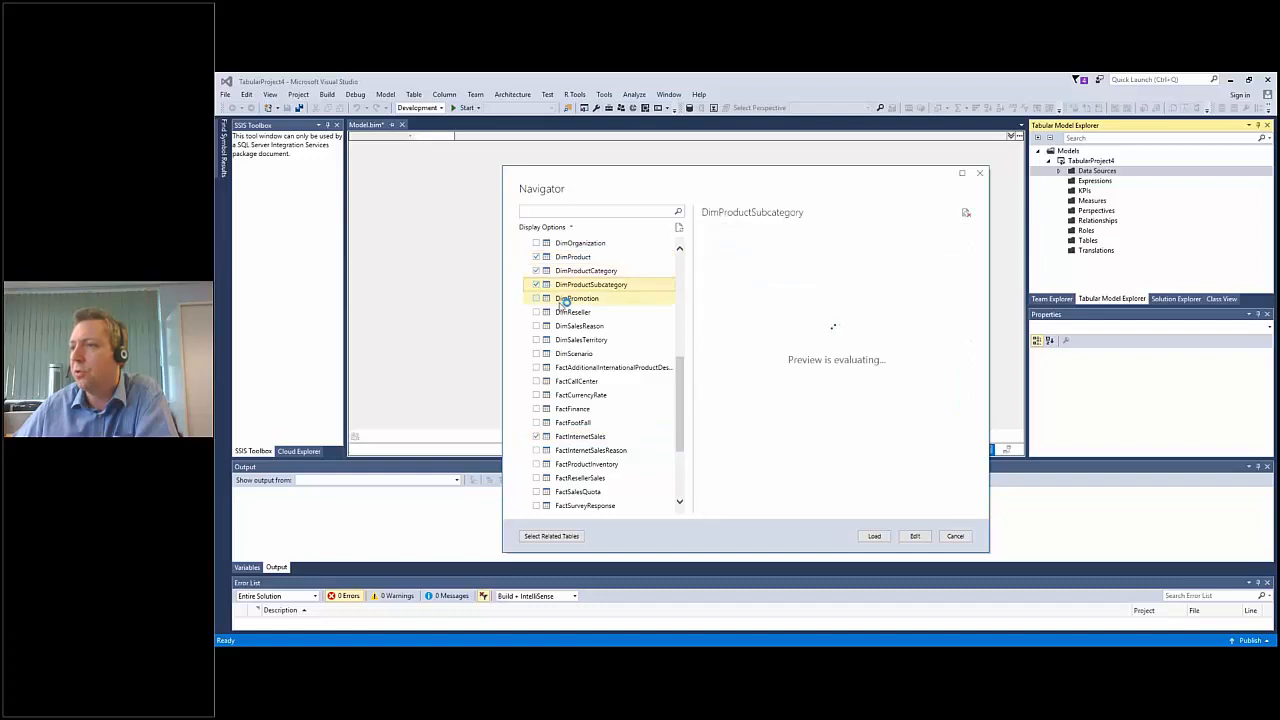
scroll(540, 300, up, 2)
click(545, 272)
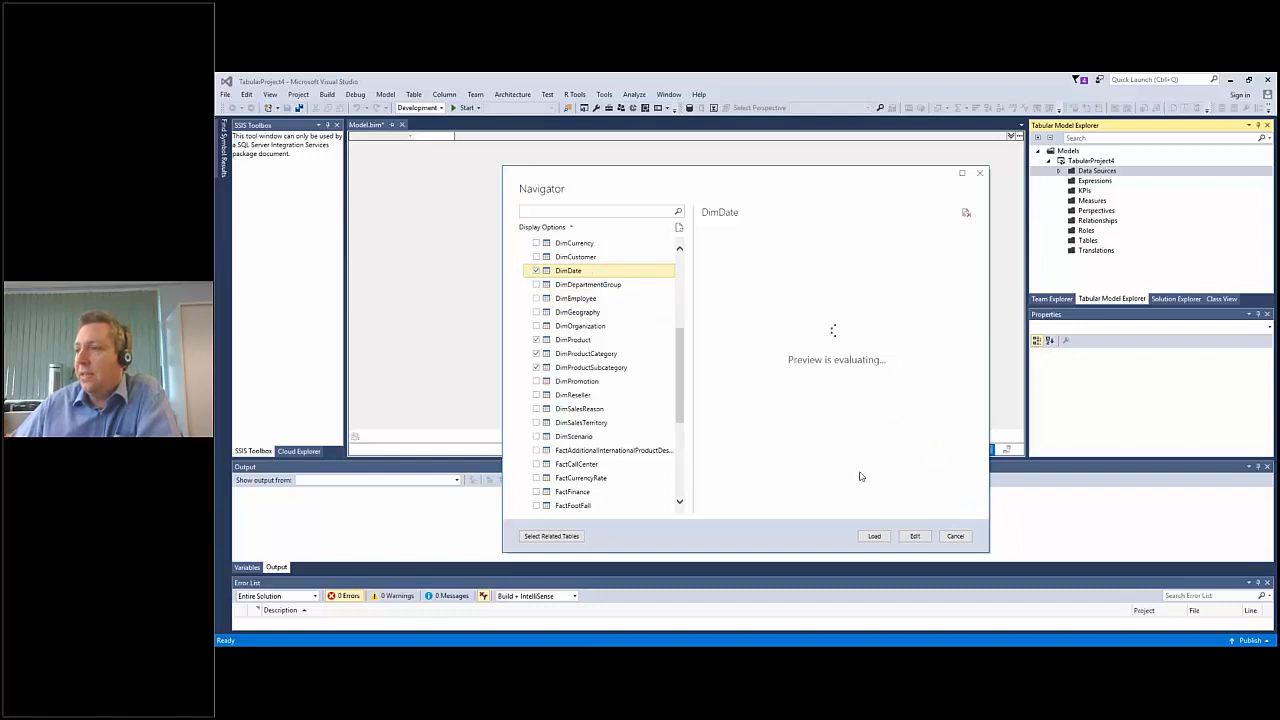
click(915, 537)
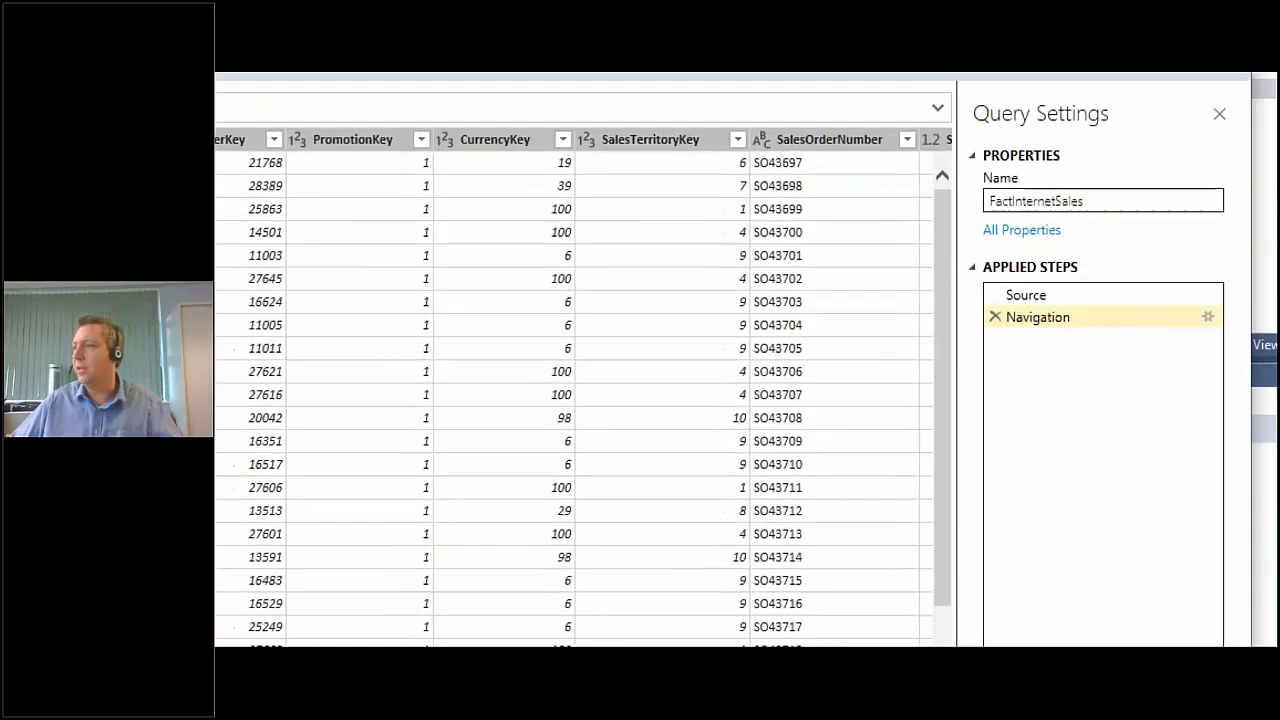
Examine the Query Editor's transform and combine options and the FactInternetSales query code in the Advanced Editor, leaving the code unchanged.
click(1054, 263)
drag(1049, 385, 1049, 487)
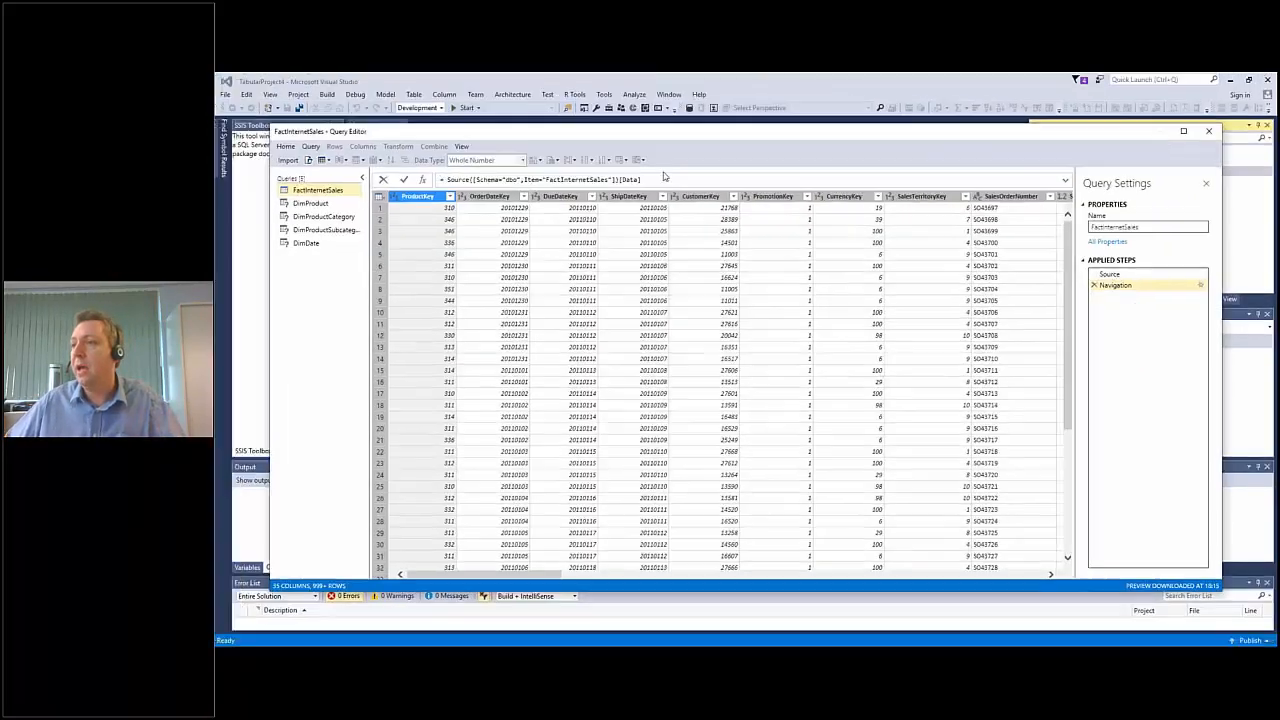
click(641, 197)
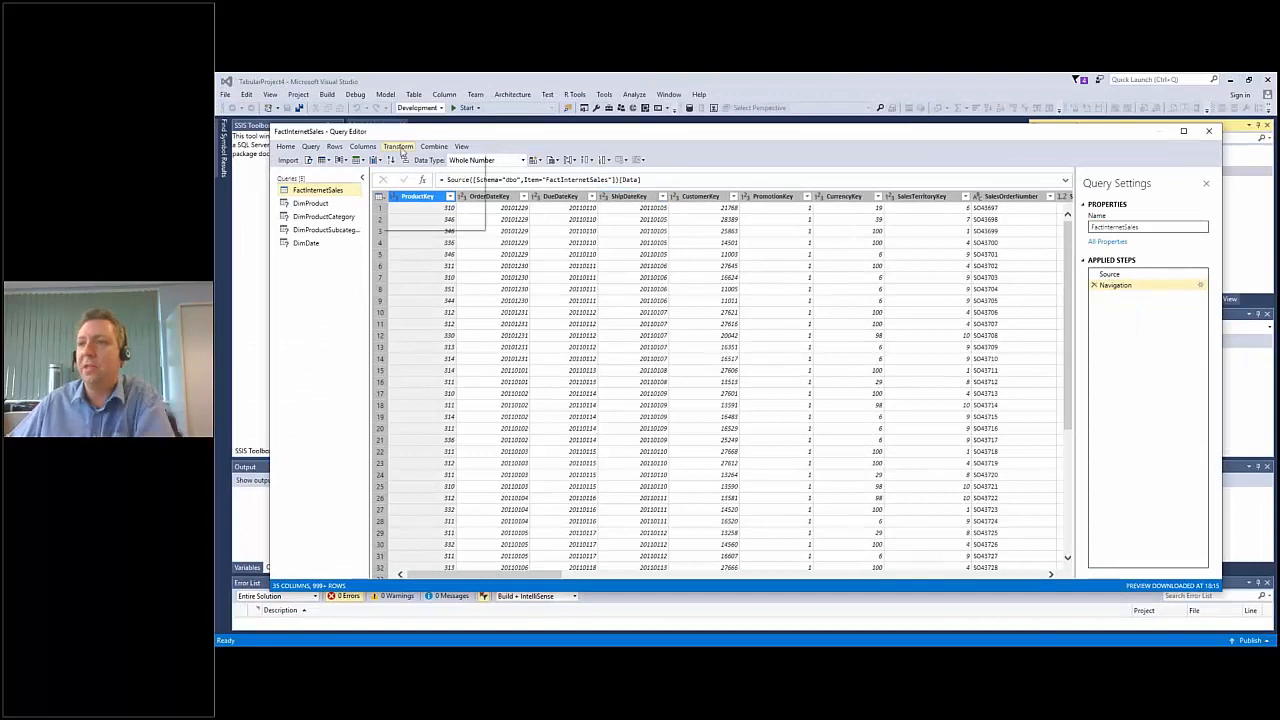
click(390, 148)
click(397, 147)
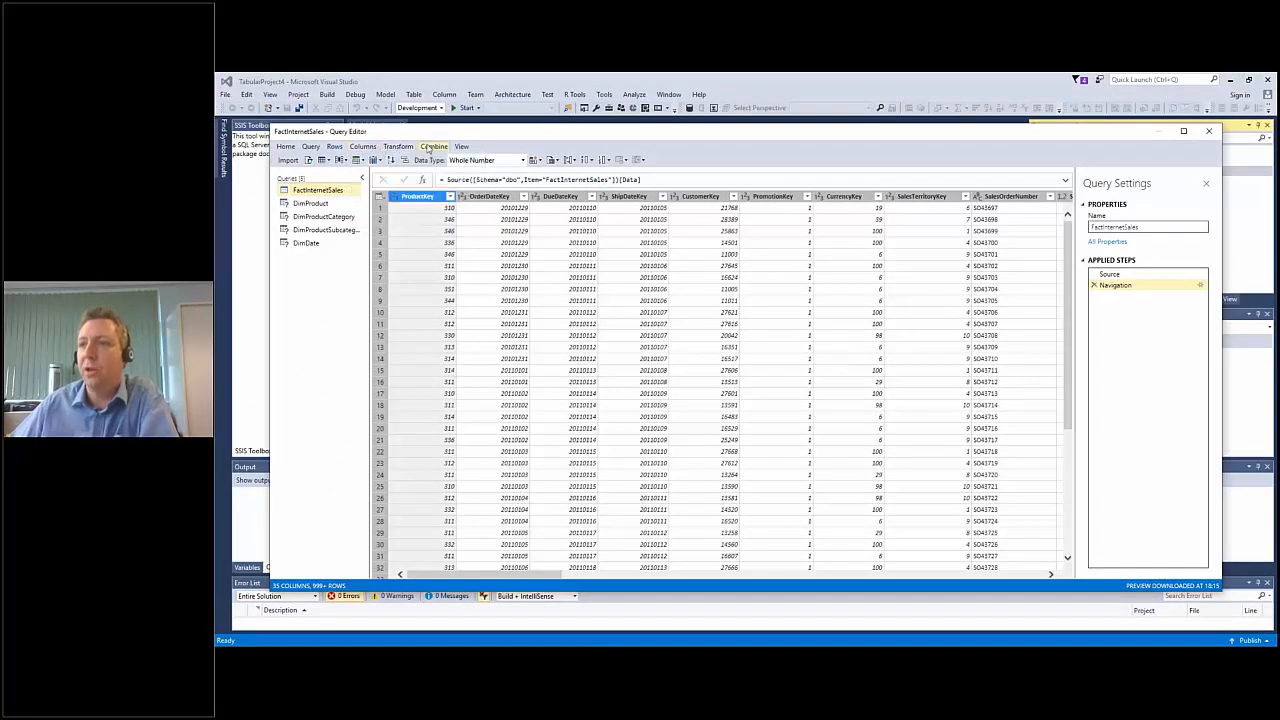
click(430, 147)
click(430, 147)
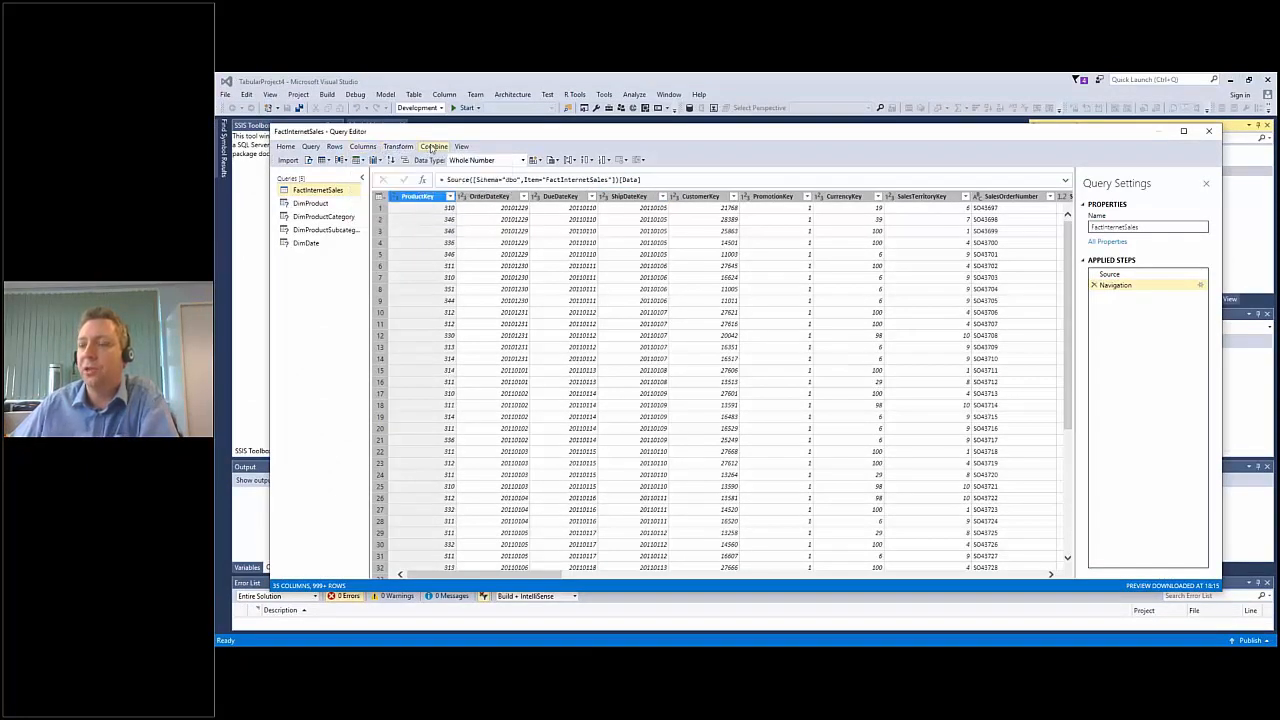
click(309, 161)
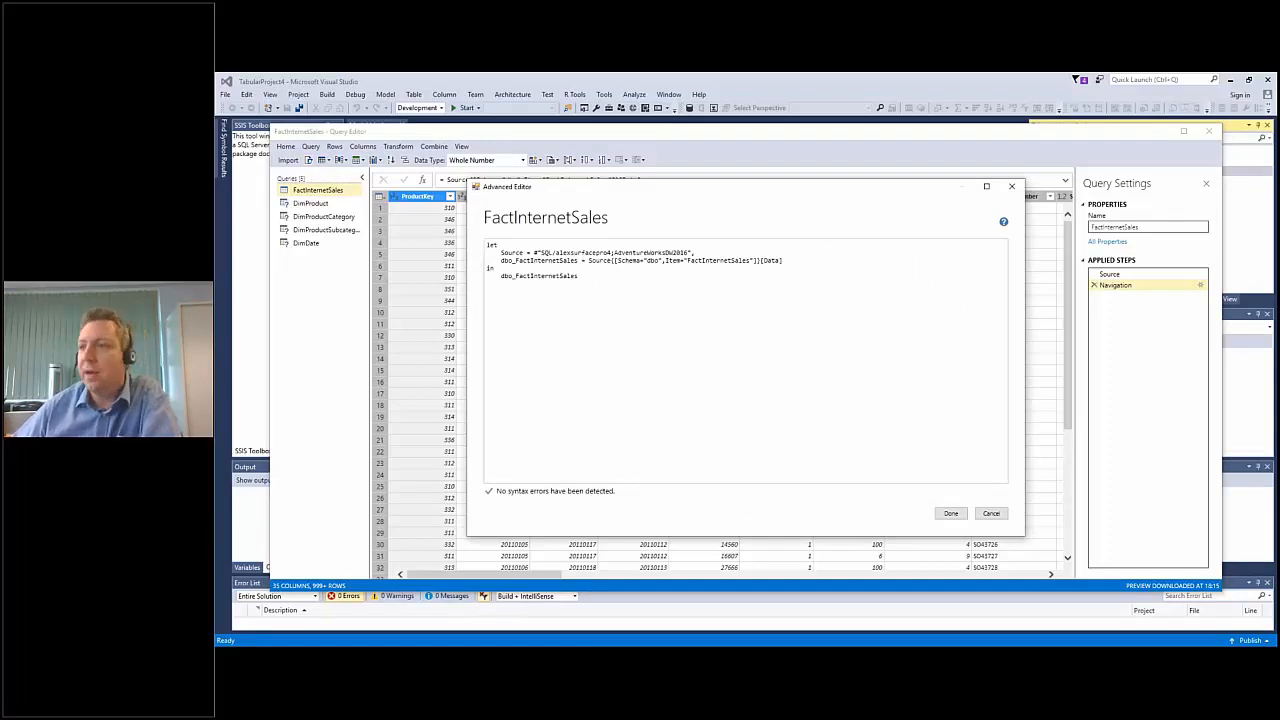
click(991, 514)
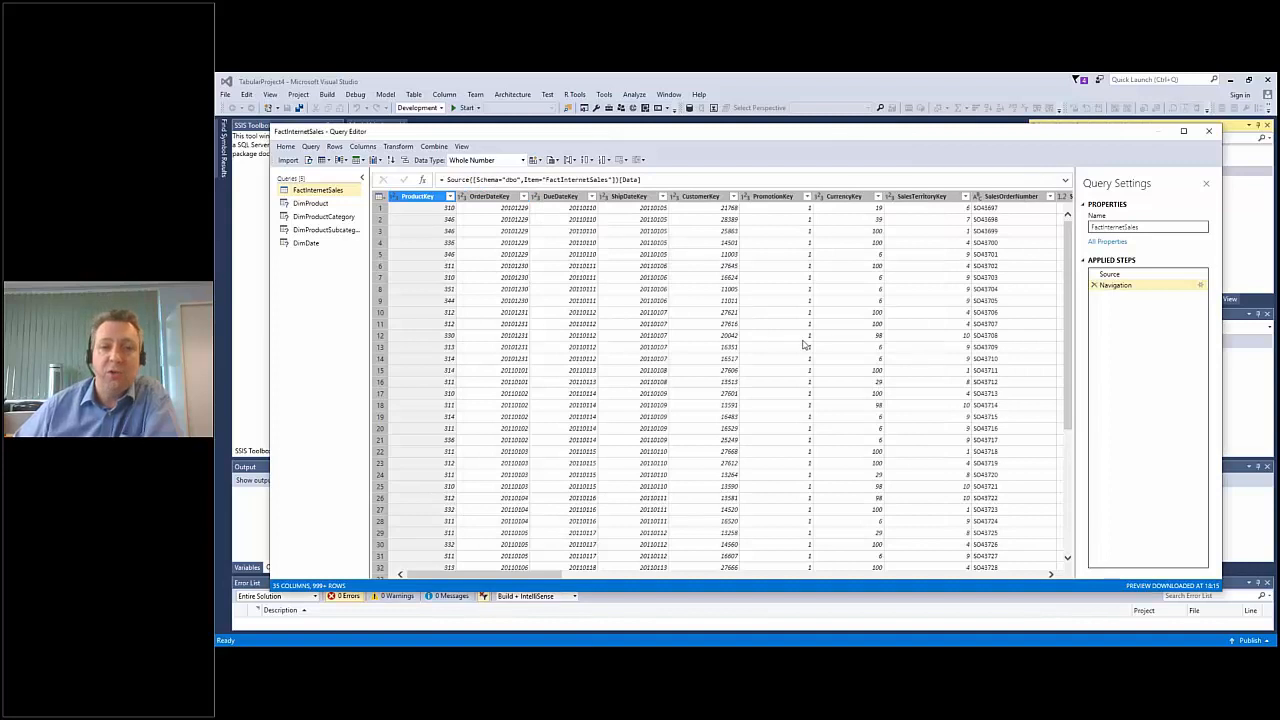
Import the five queried tables into the model, close the processing summary, and display the FactInternetSales table.
click(288, 162)
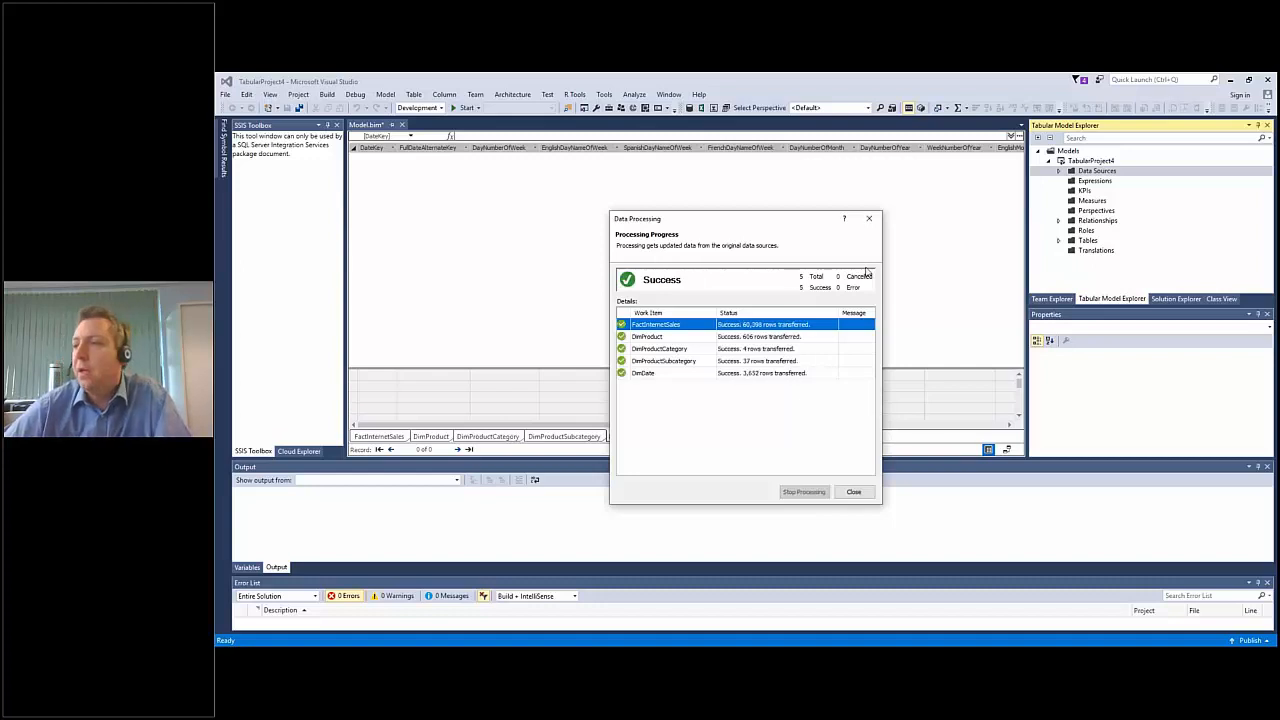
click(853, 491)
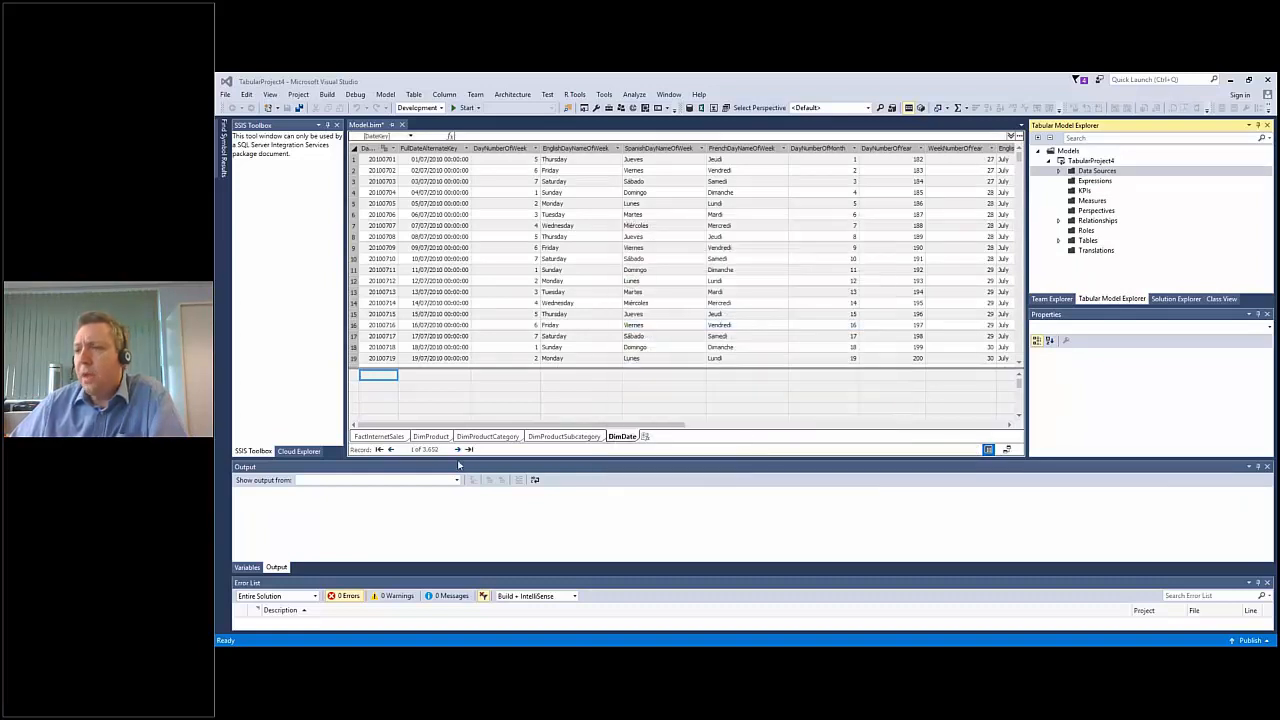
click(378, 437)
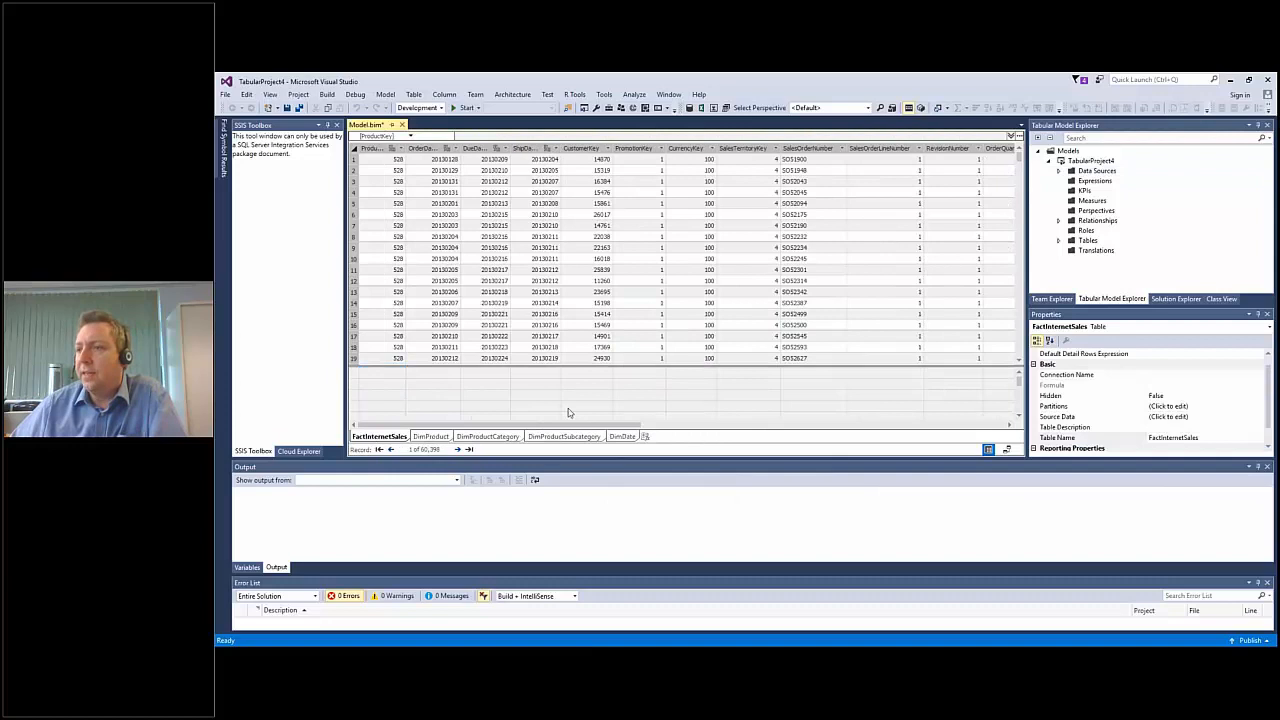
Add a Sum measure for the SalesAmount column of FactInternetSales.
drag(563, 427, 848, 427)
click(779, 147)
click(958, 108)
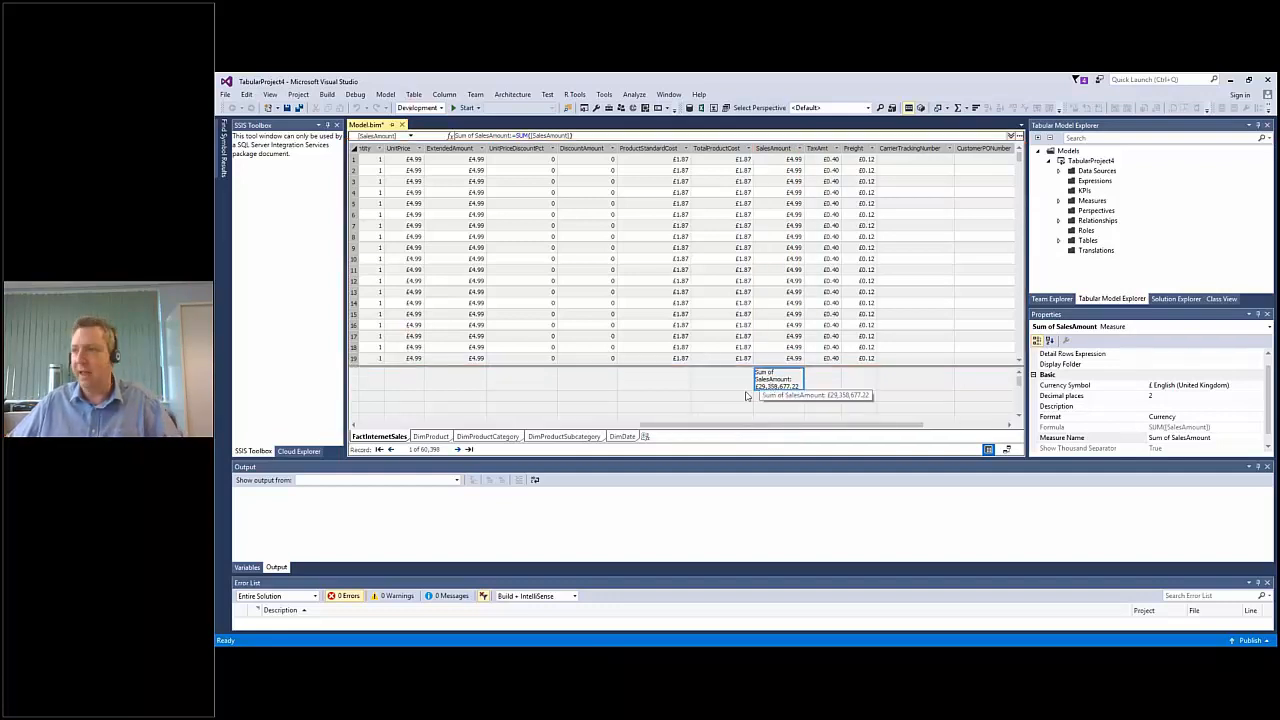
Move the Sum of SalesAmount measure beneath the ProductStandardCost column, and return it beneath the SalesAmount column.
click(653, 386)
text(Sum of SalesAmount: £29,358,677.22)
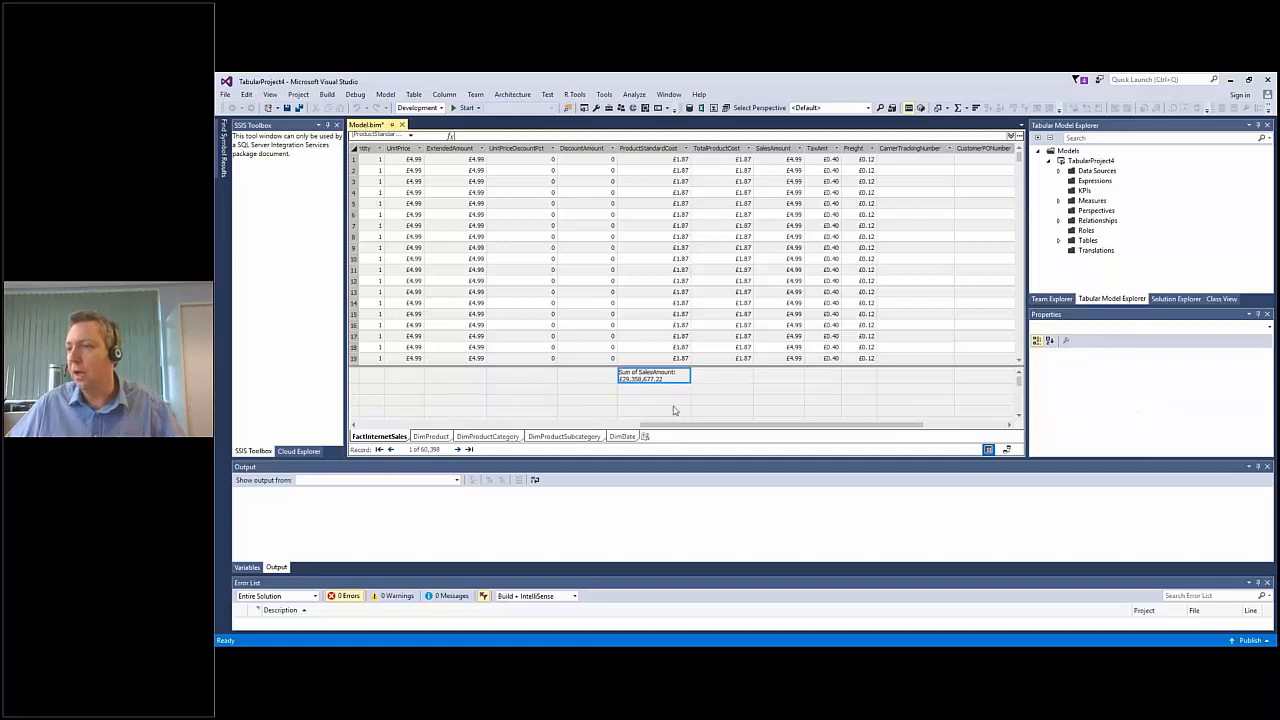
click(779, 377)
text(Sum of SalesAmount: £29,358,677.22)
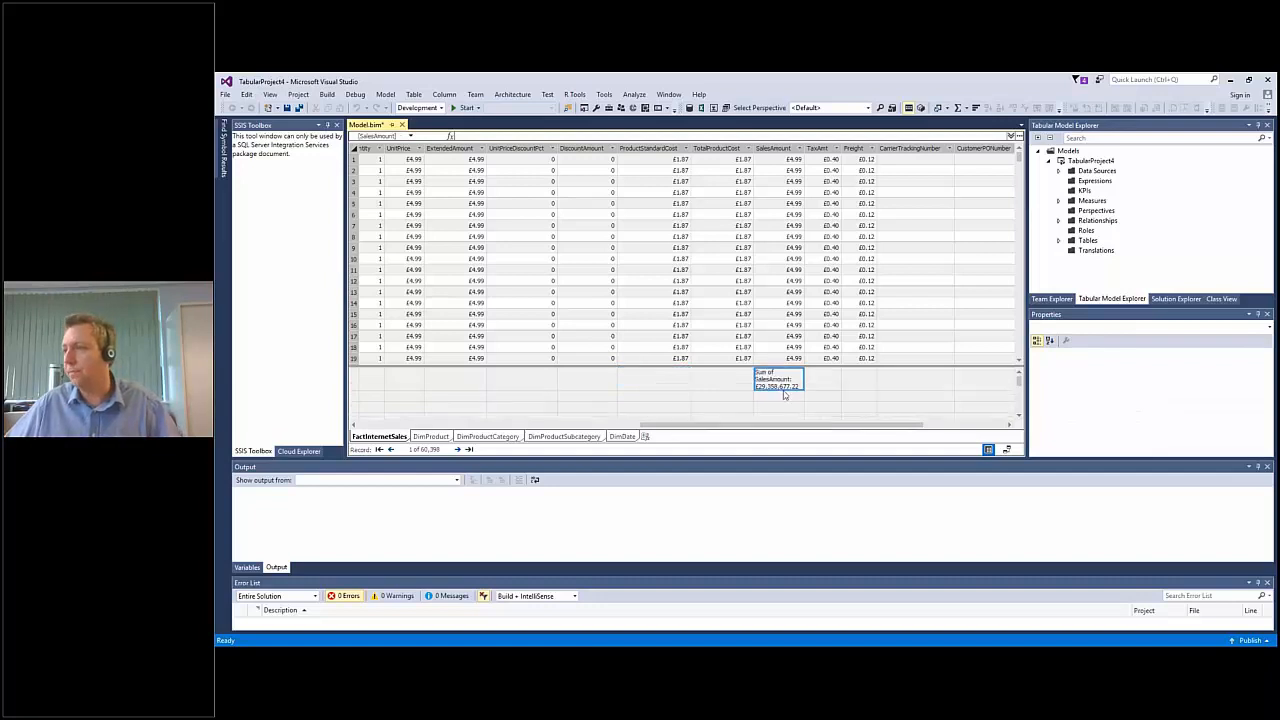
click(823, 384)
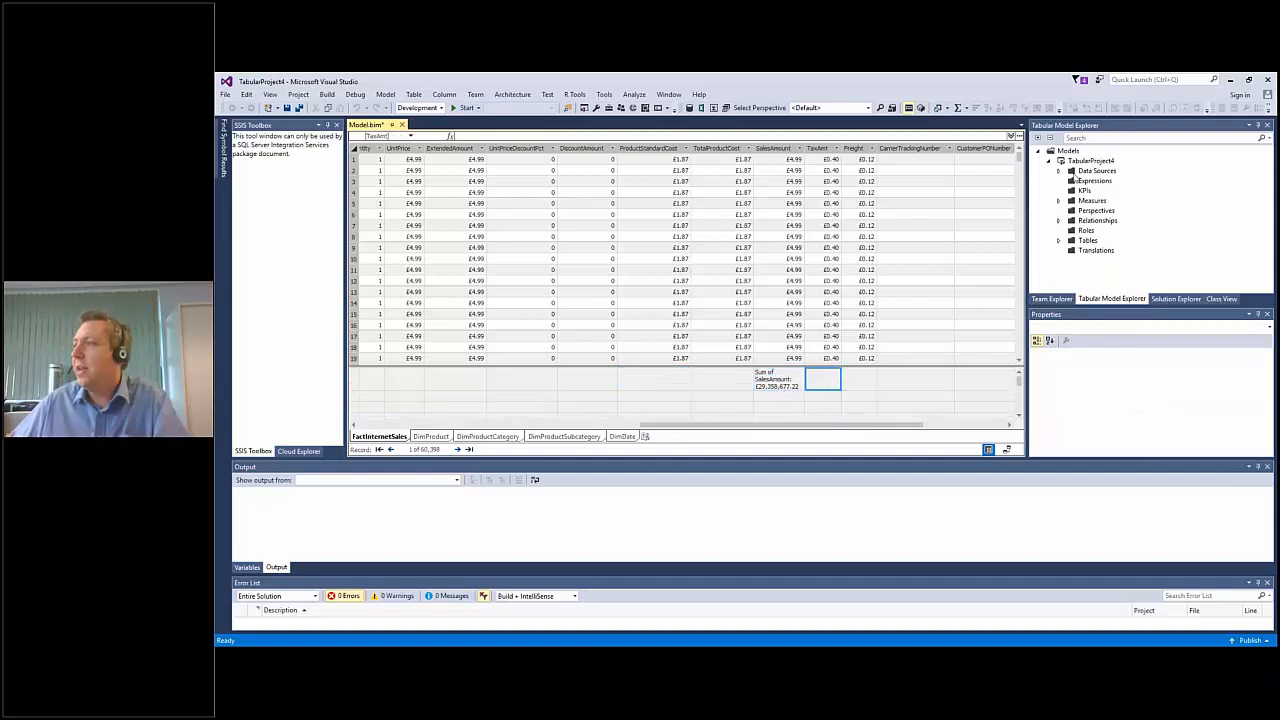
Examine the model's data source, measures, tables and DimDate columns in the Tabular Model Explorer, and collapse the tables again.
click(1060, 172)
click(1120, 181)
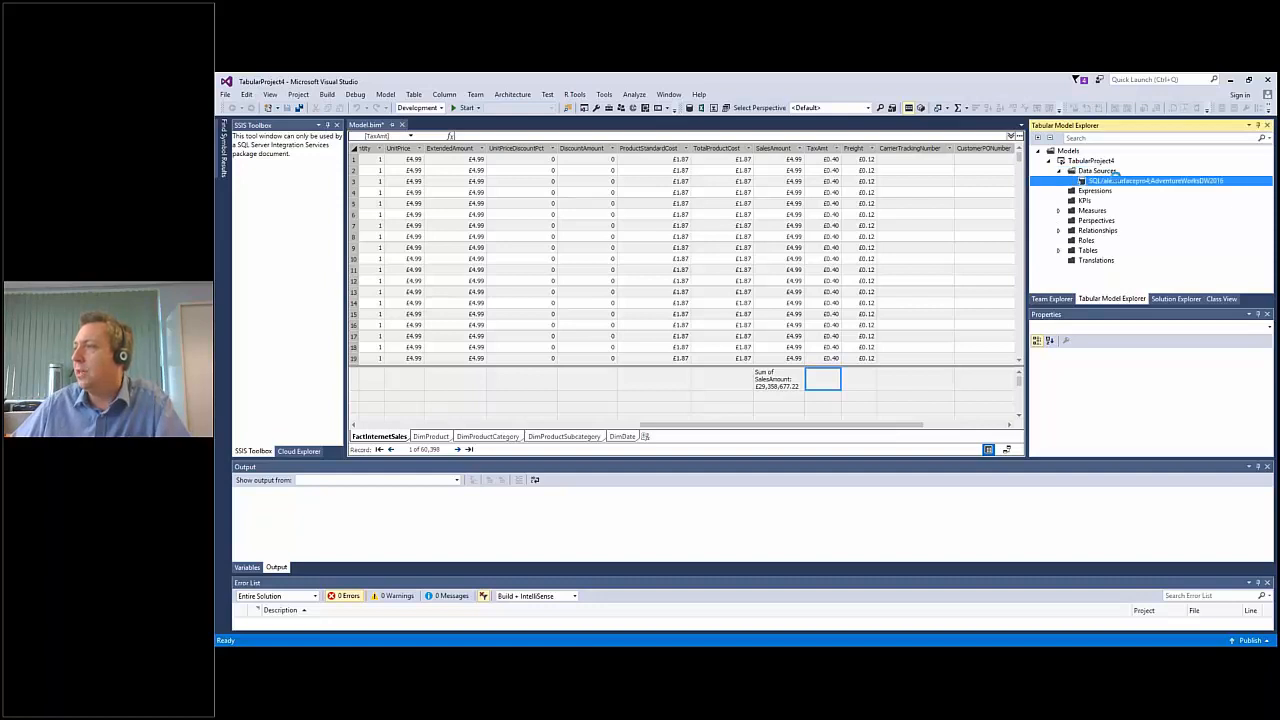
click(1059, 210)
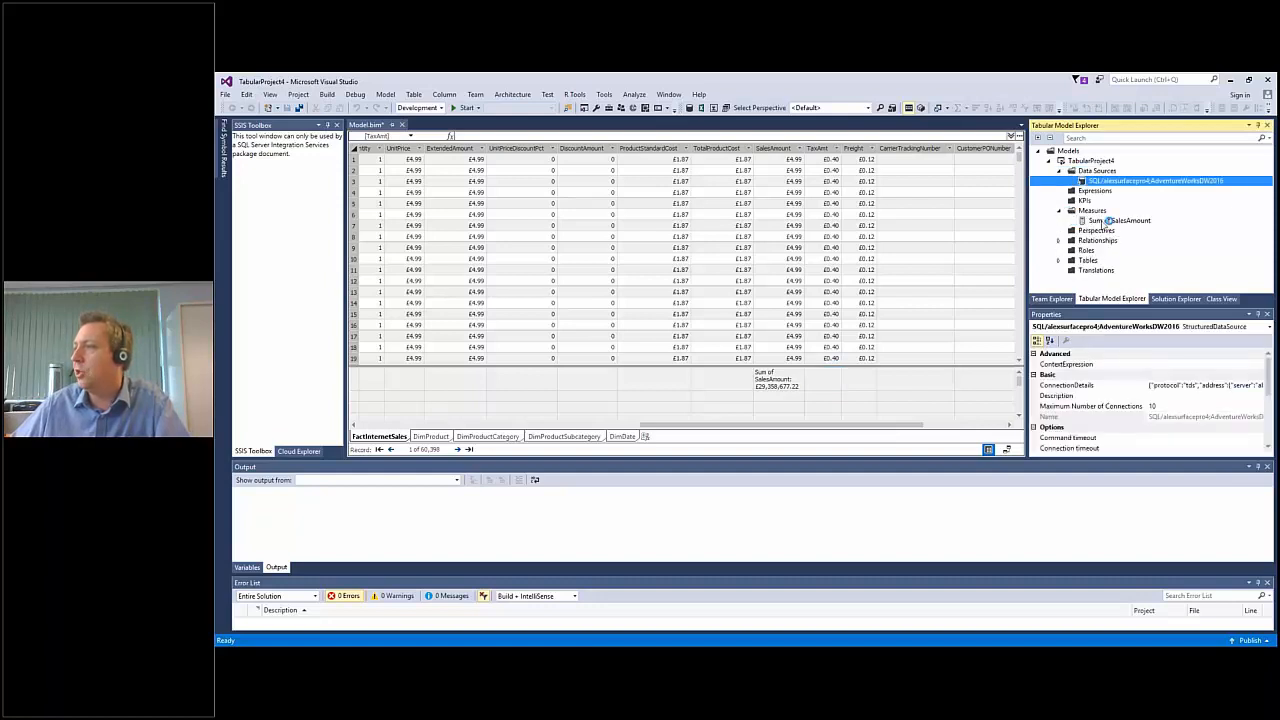
click(1061, 261)
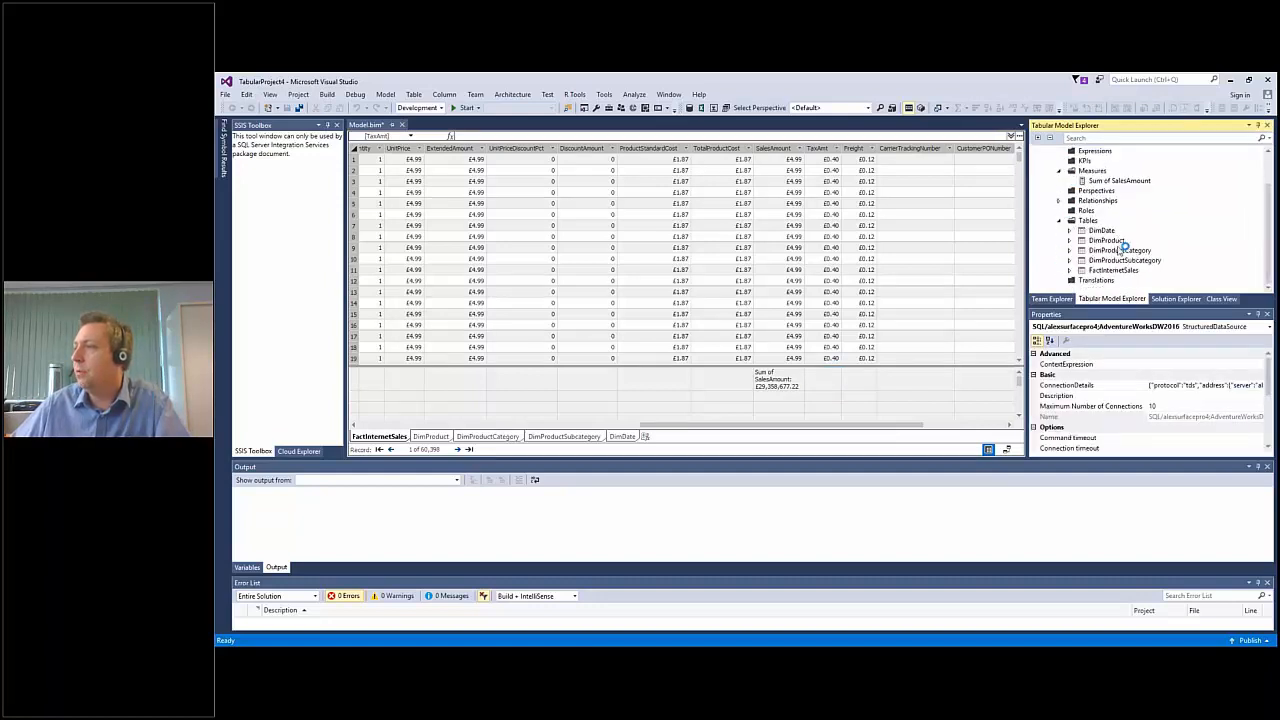
click(1070, 231)
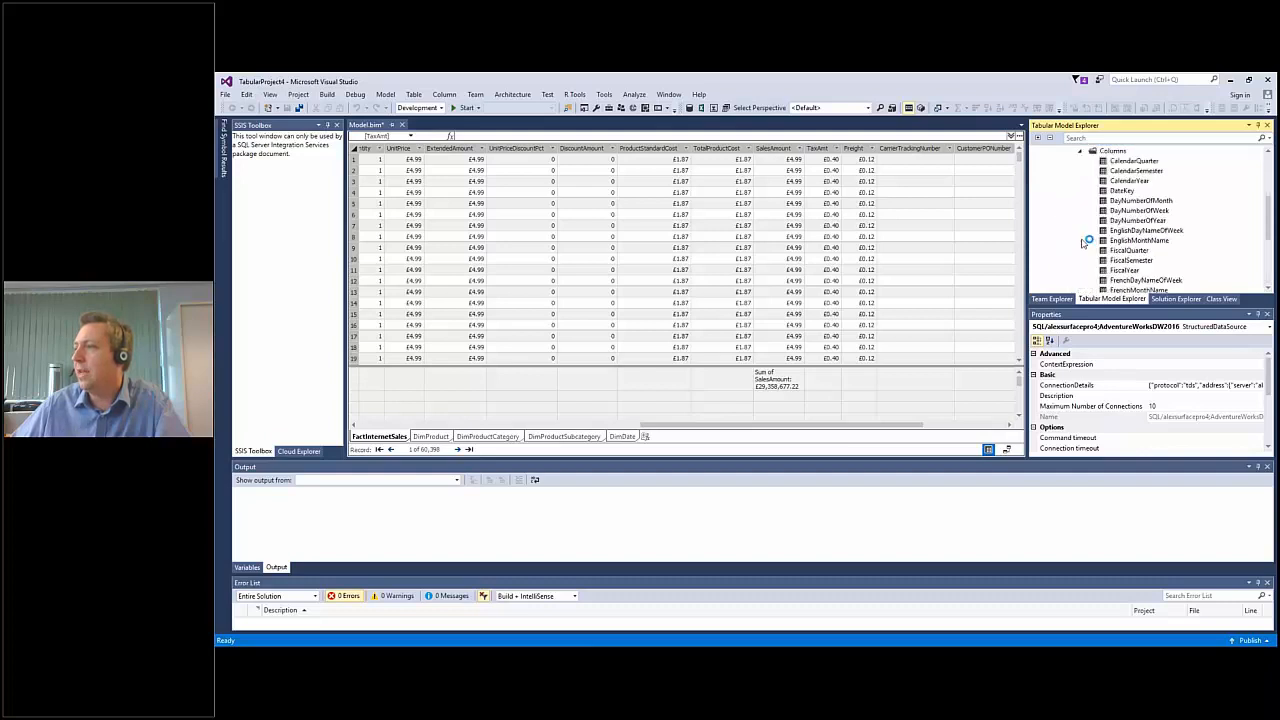
click(1082, 152)
scroll(1077, 196, up, 2)
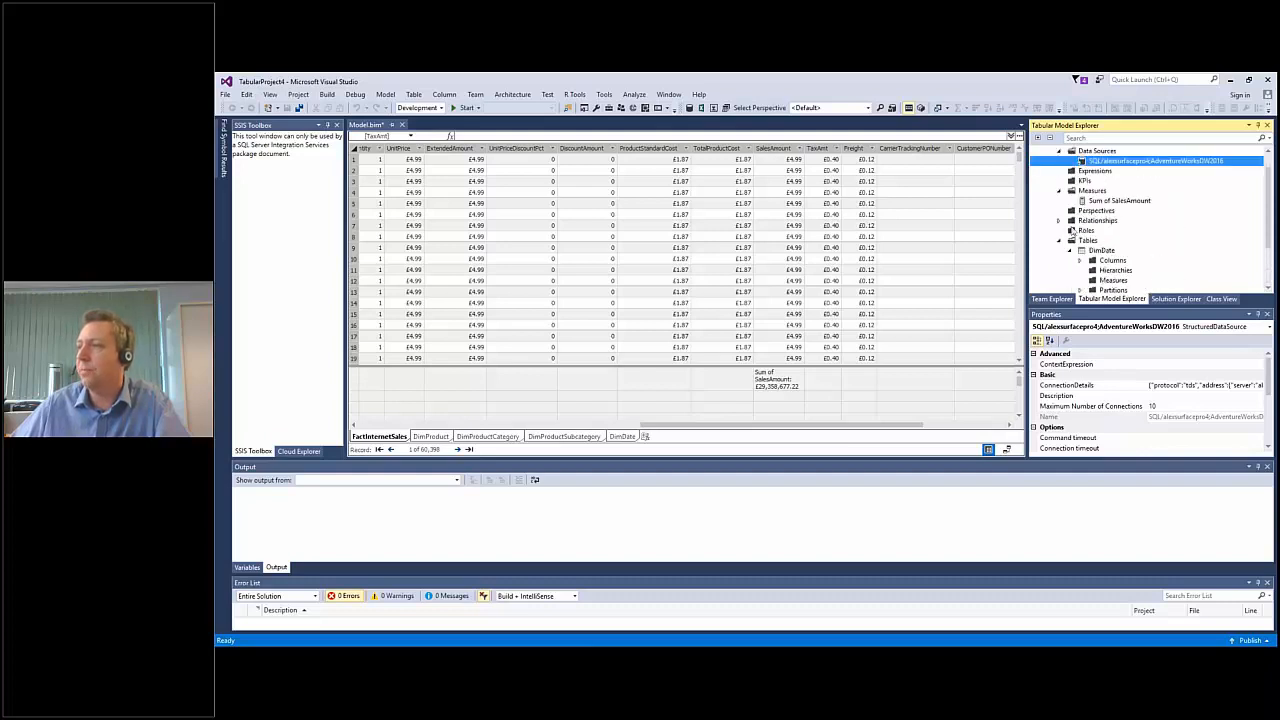
click(1059, 240)
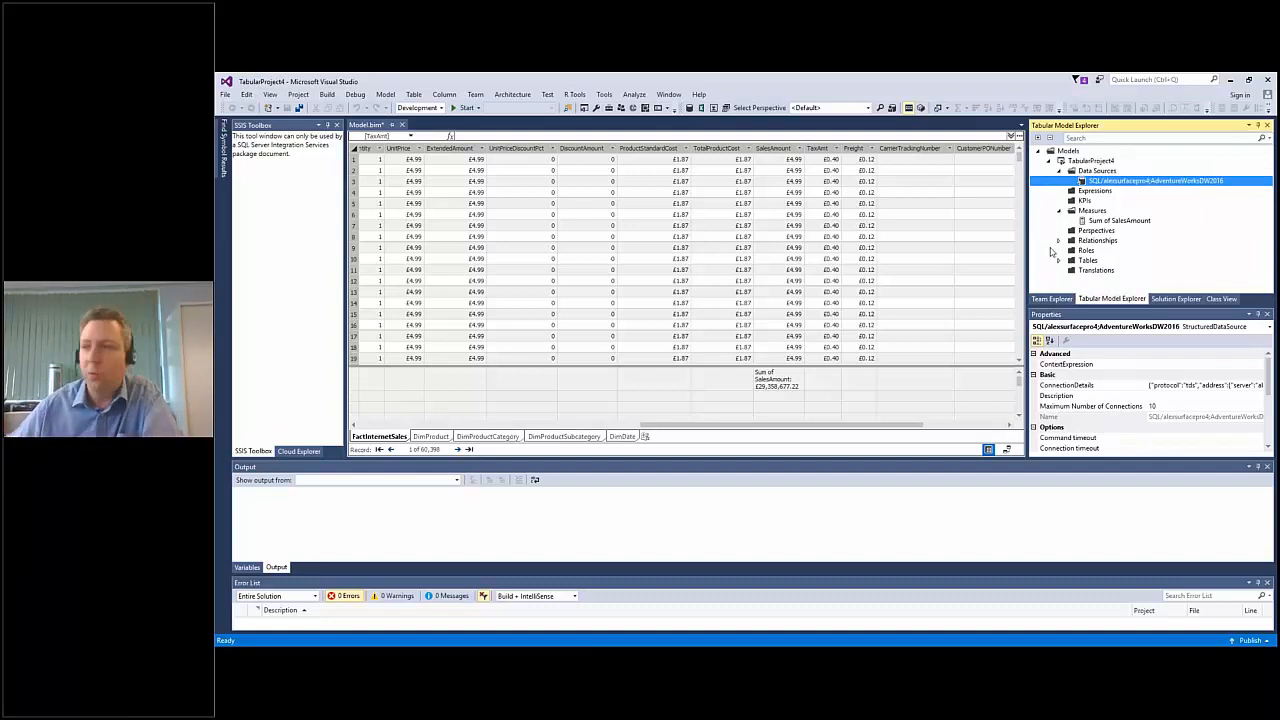
Show the model as a diagram and arrange the DimProduct, FactInternetSales and DimDate tables in a row.
click(1006, 449)
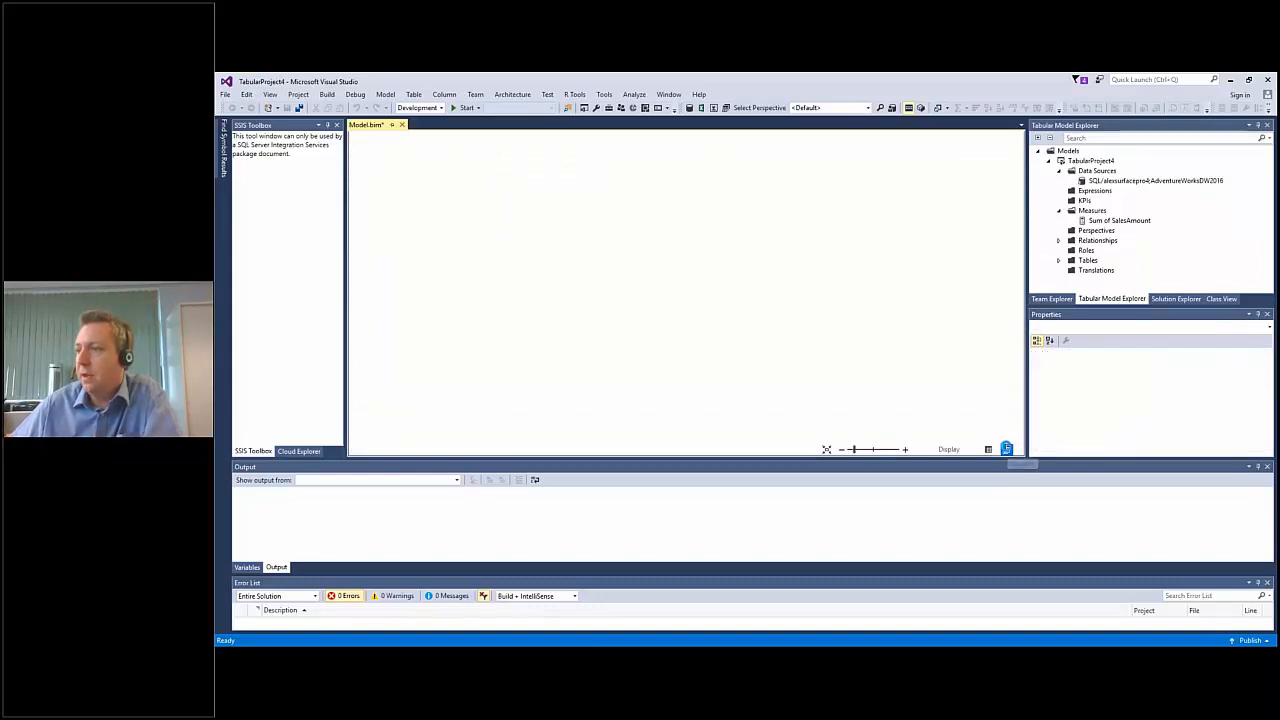
drag(691, 384, 663, 295)
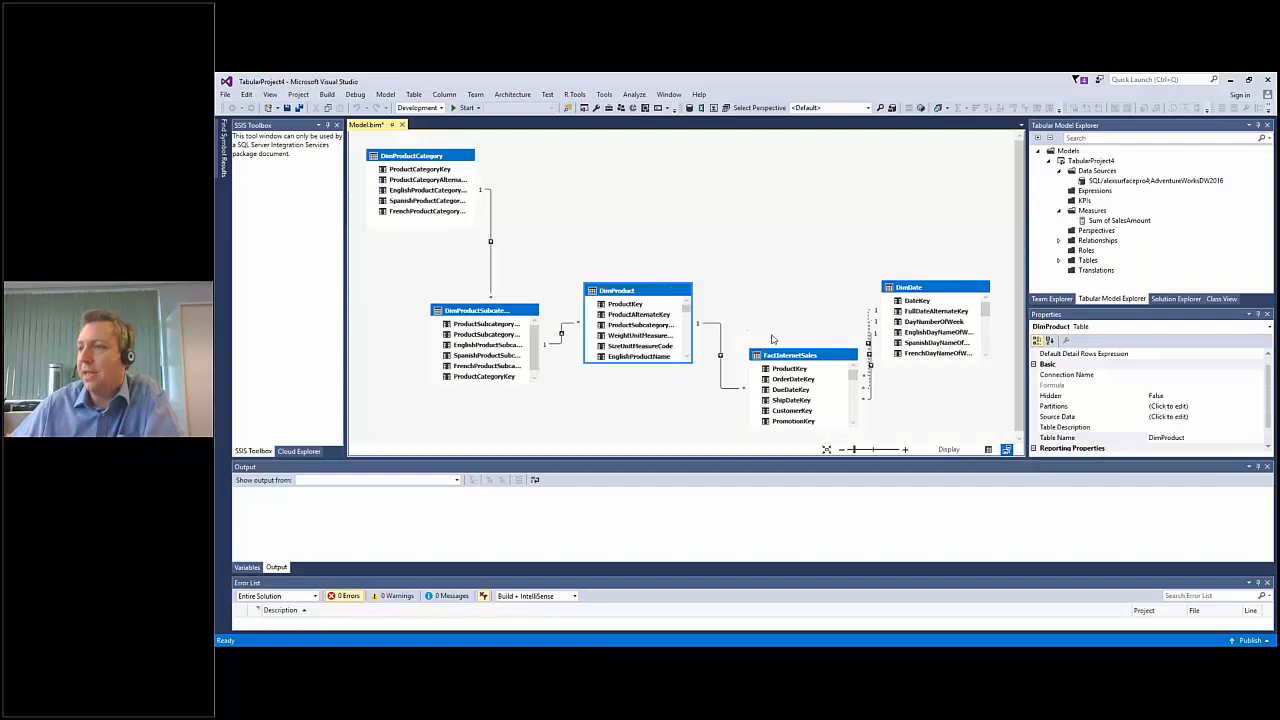
drag(783, 358, 772, 322)
drag(912, 293, 922, 323)
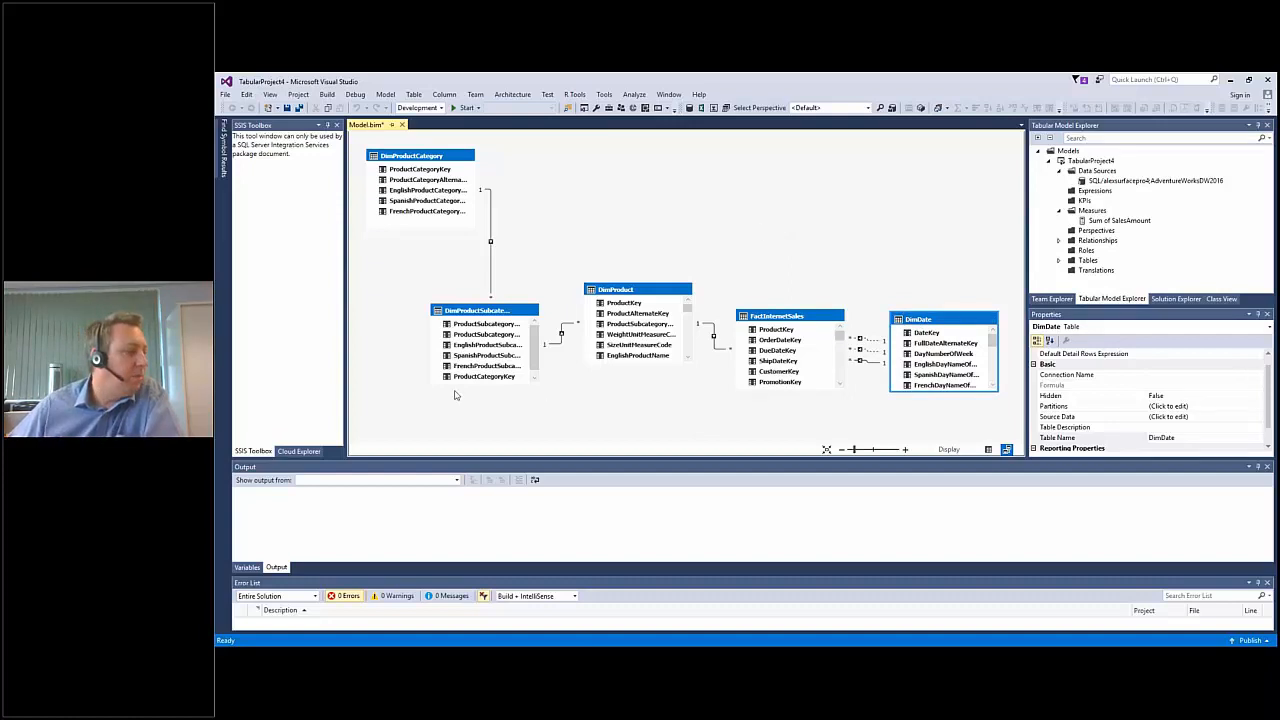
Switch to the Azure portal, find Analysis Services in the Marketplace, and start creating a new Analysis Services resource.
key(alt+Tab)
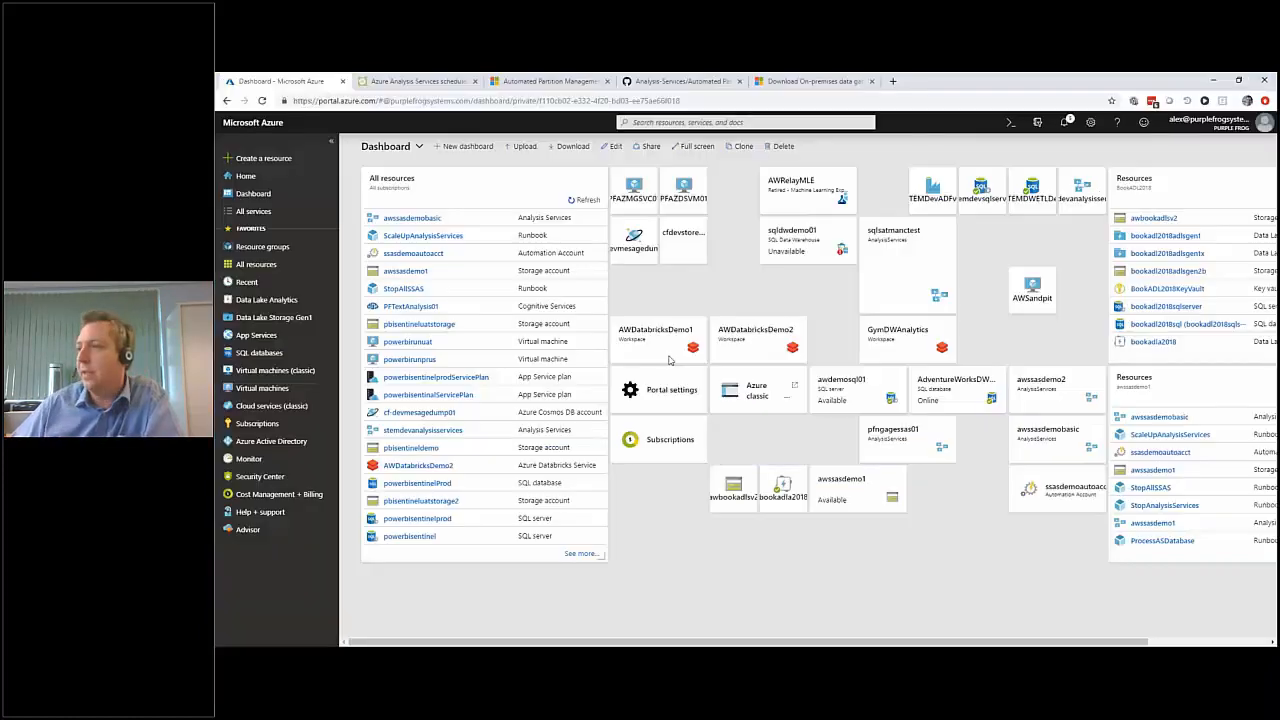
click(258, 161)
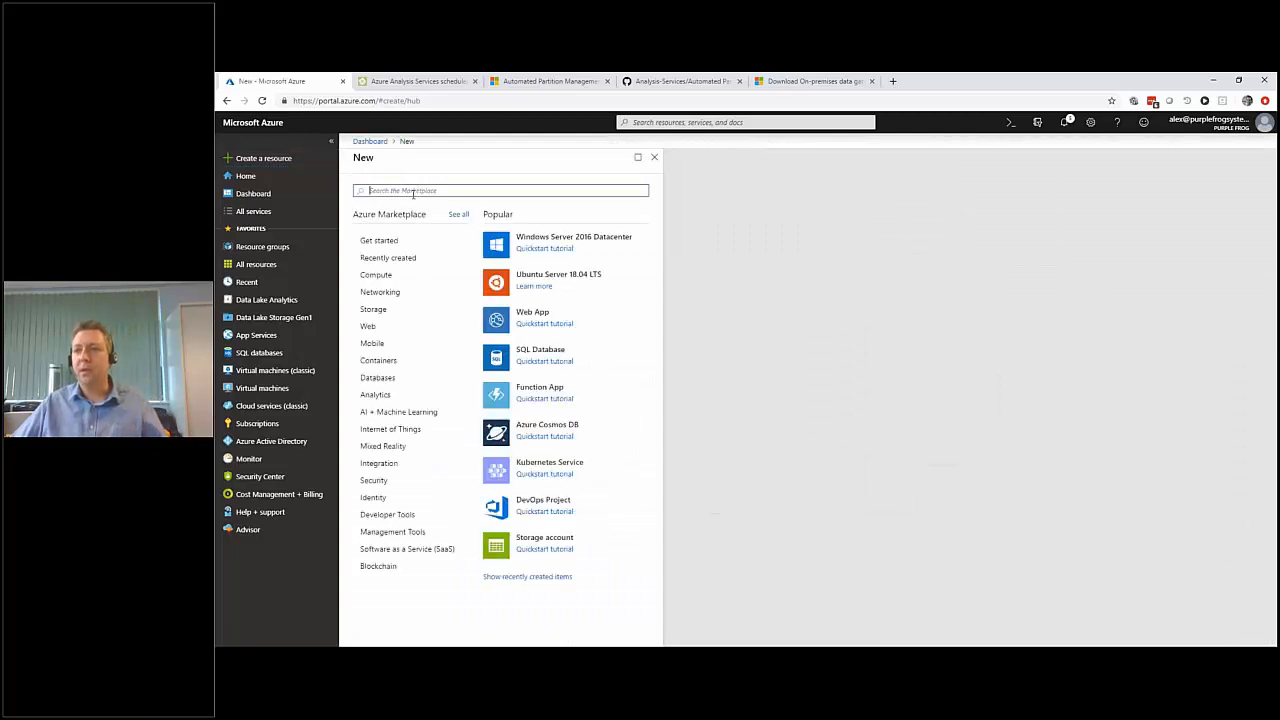
text(analya)
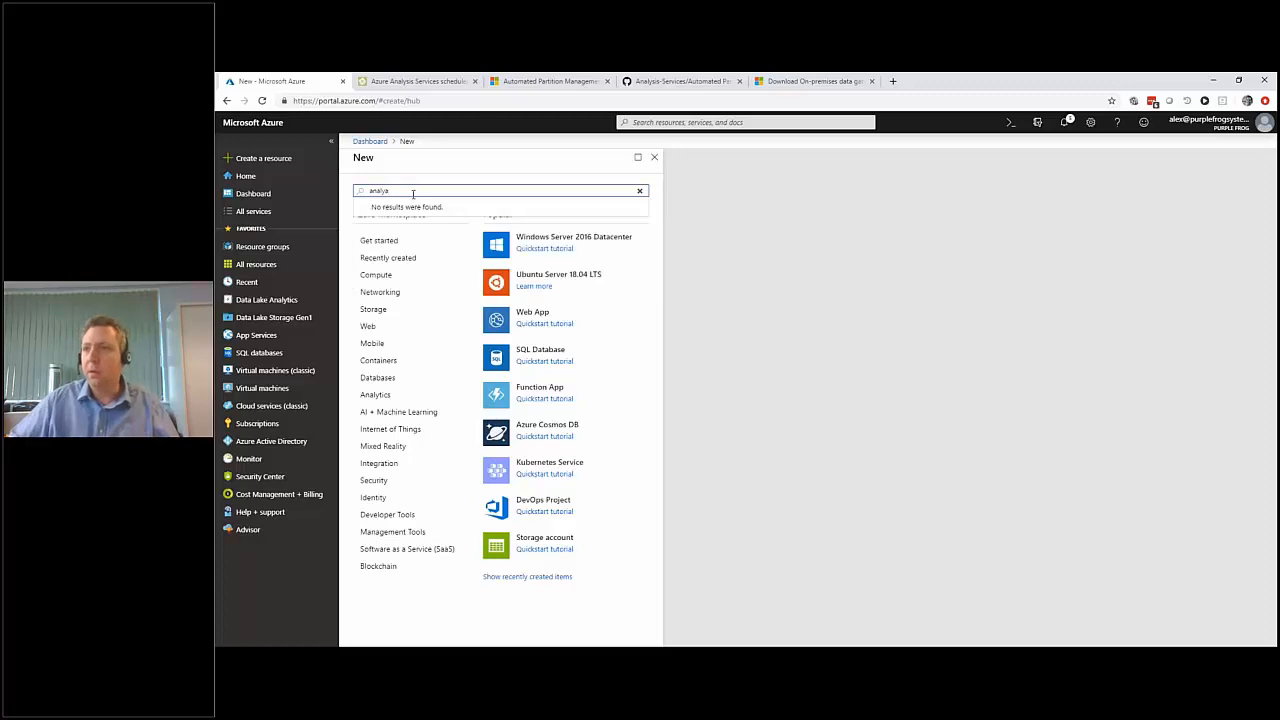
text(sis Services)
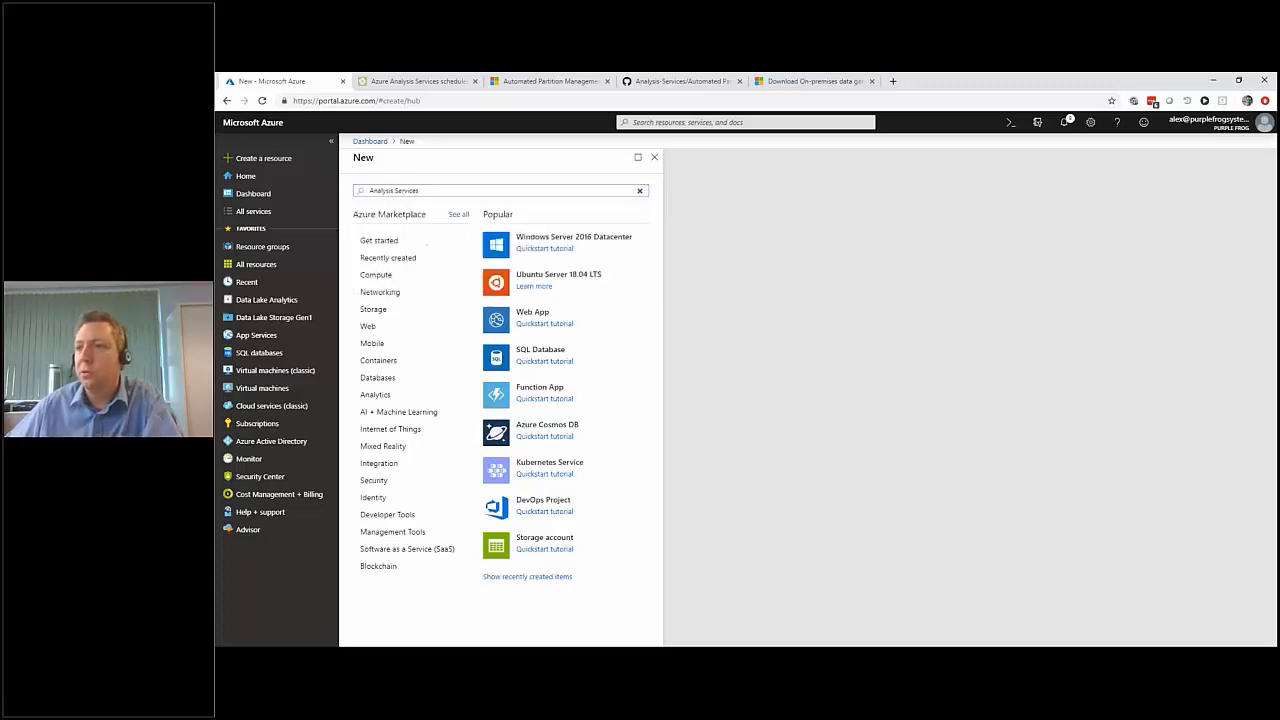
click(414, 206)
click(443, 232)
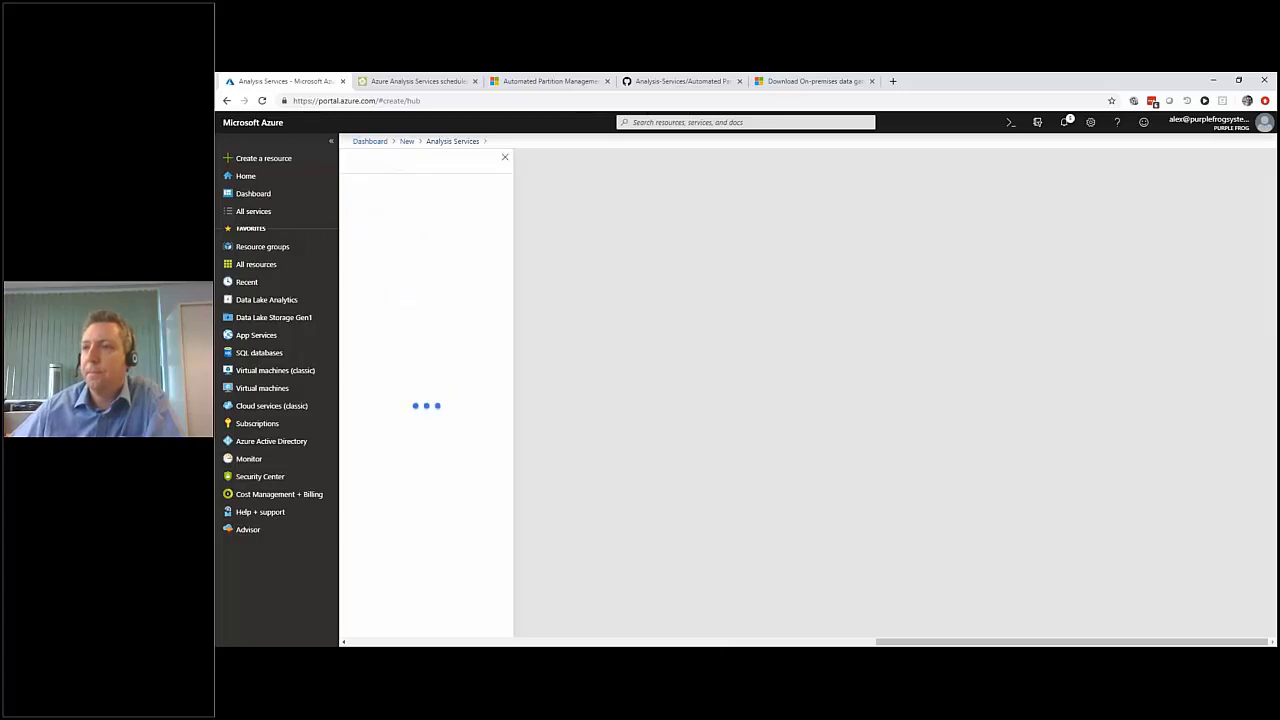
Enter a server name ending in ssastest42, keep the Microsoft Azure Sponsorship subscription, and select the awssasdemo1 resource group.
click(423, 199)
text(alexssastest4)
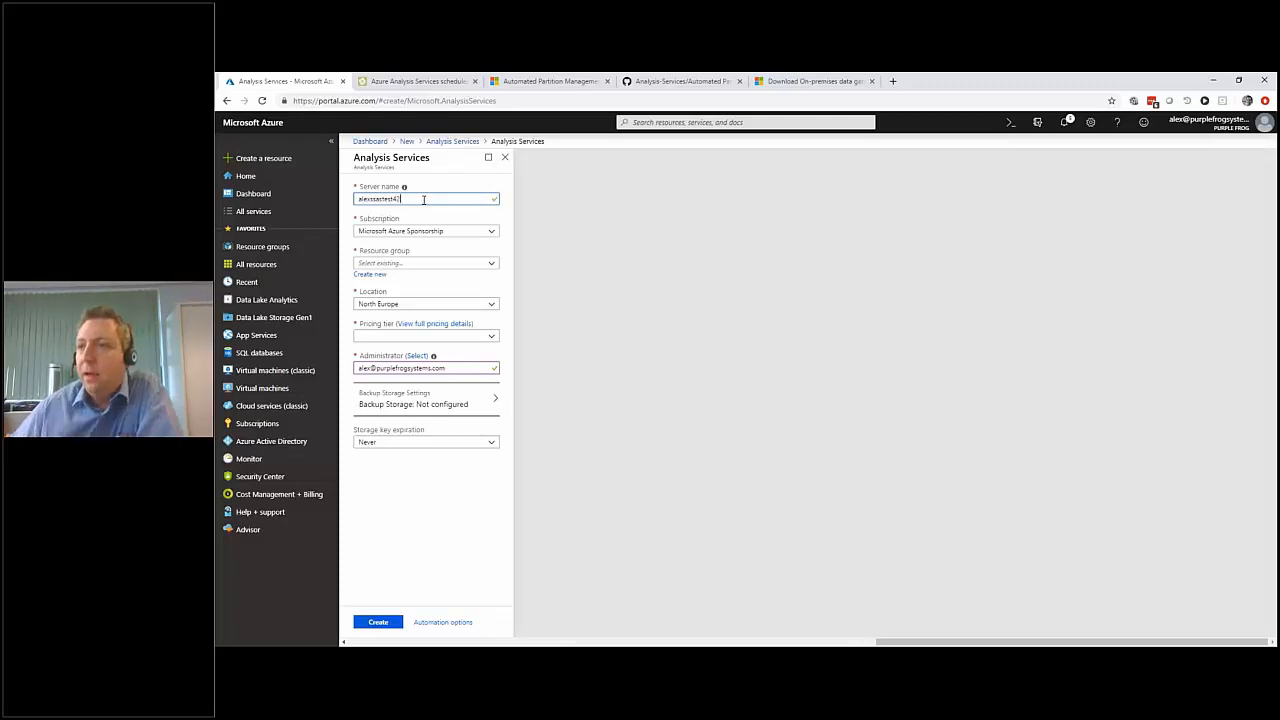
click(491, 234)
click(491, 234)
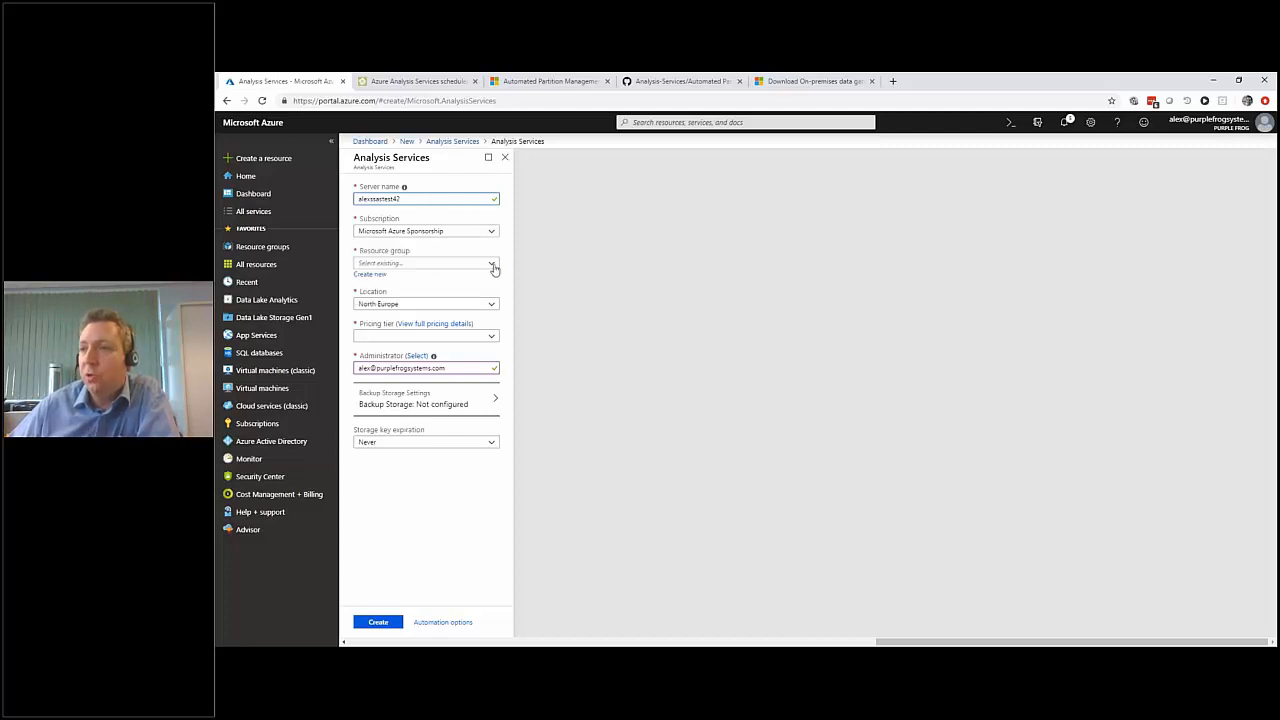
click(492, 265)
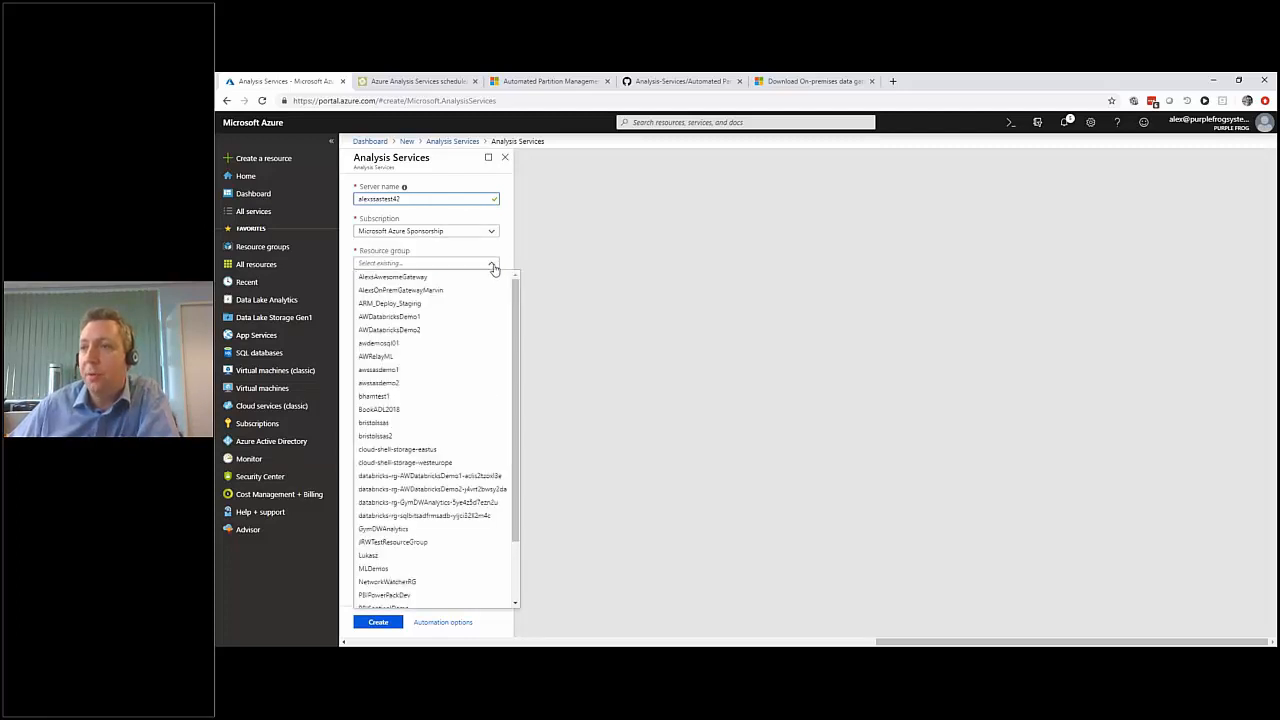
click(366, 372)
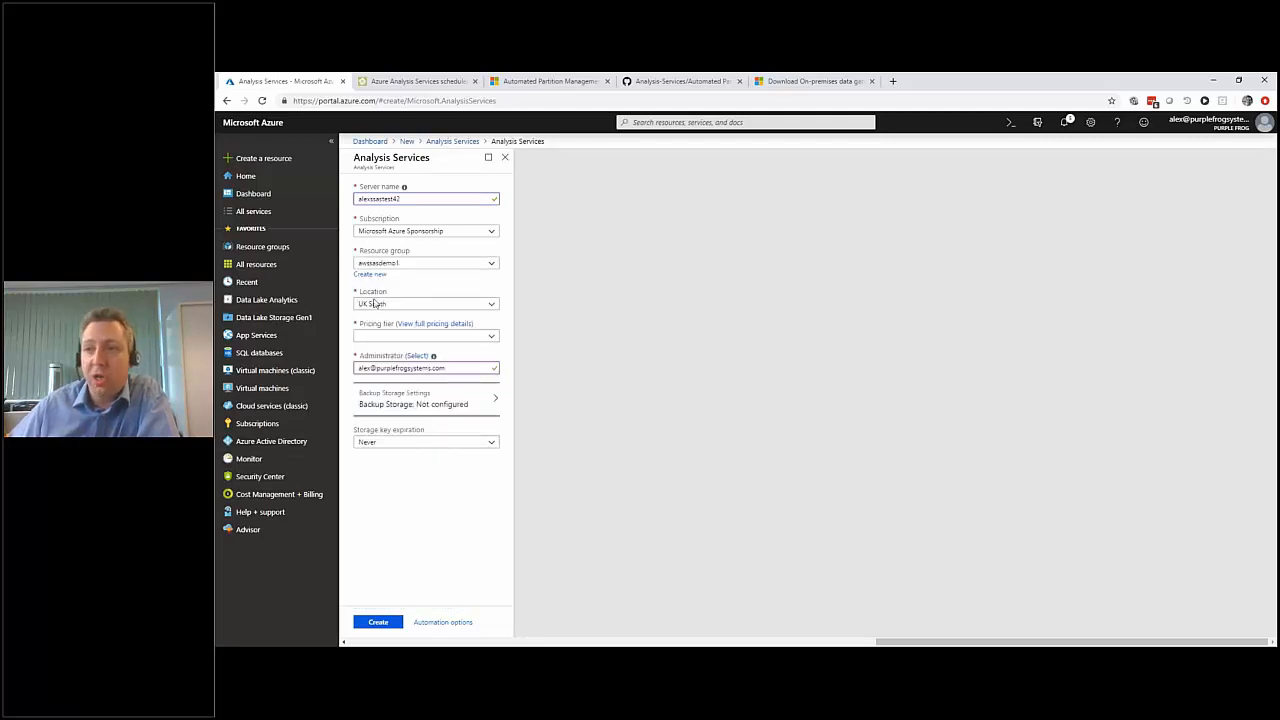
Set the new Analysis Services server's location to West Europe and its pricing tier to D1 (20 Query Processing Units).
click(491, 339)
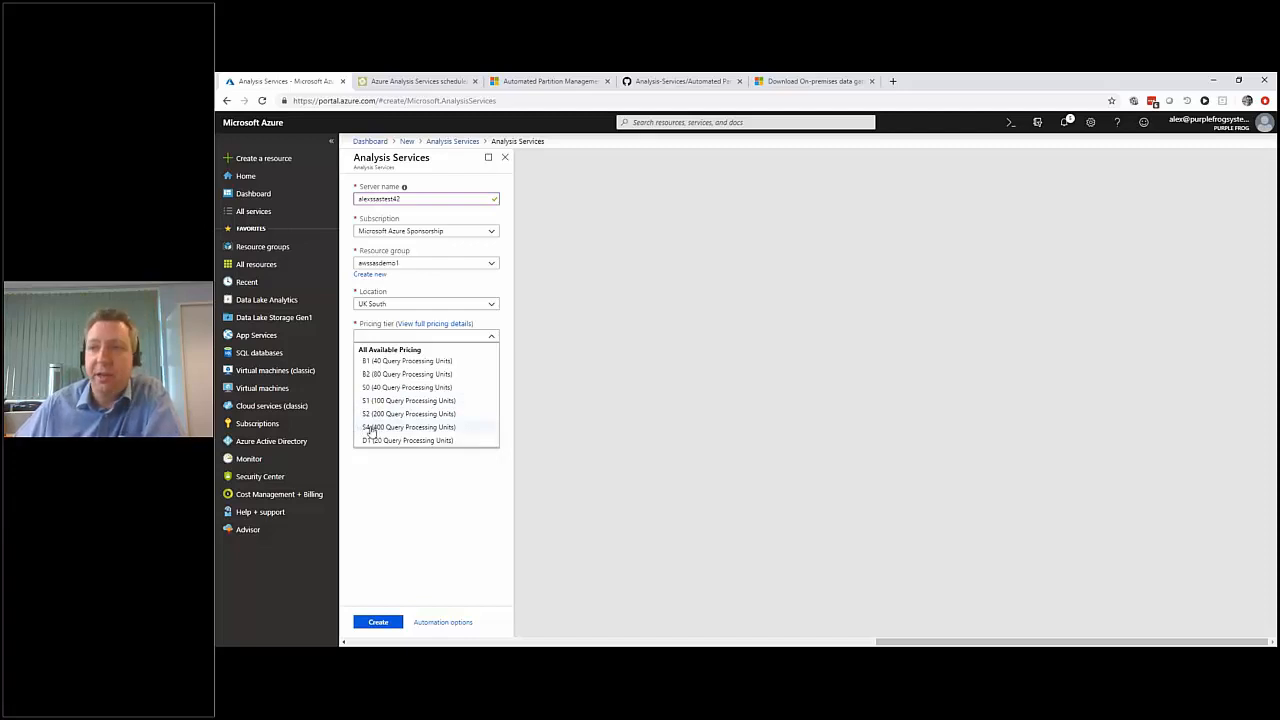
click(494, 308)
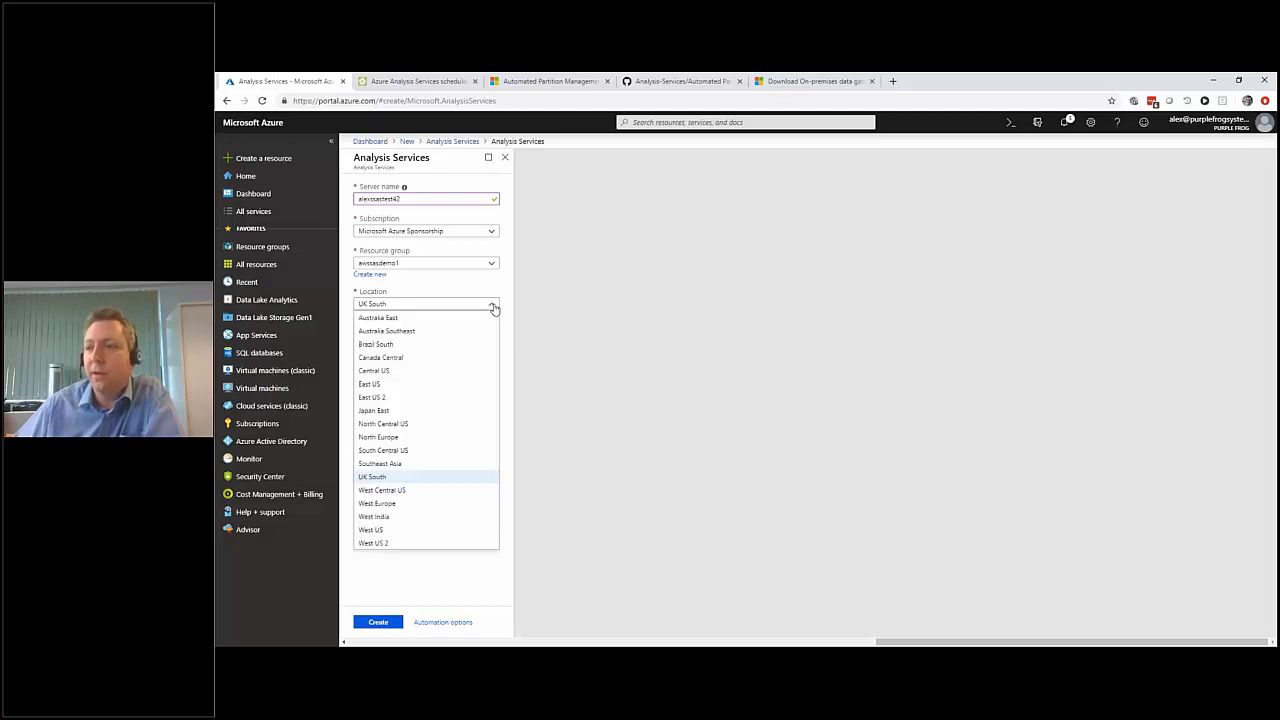
click(501, 391)
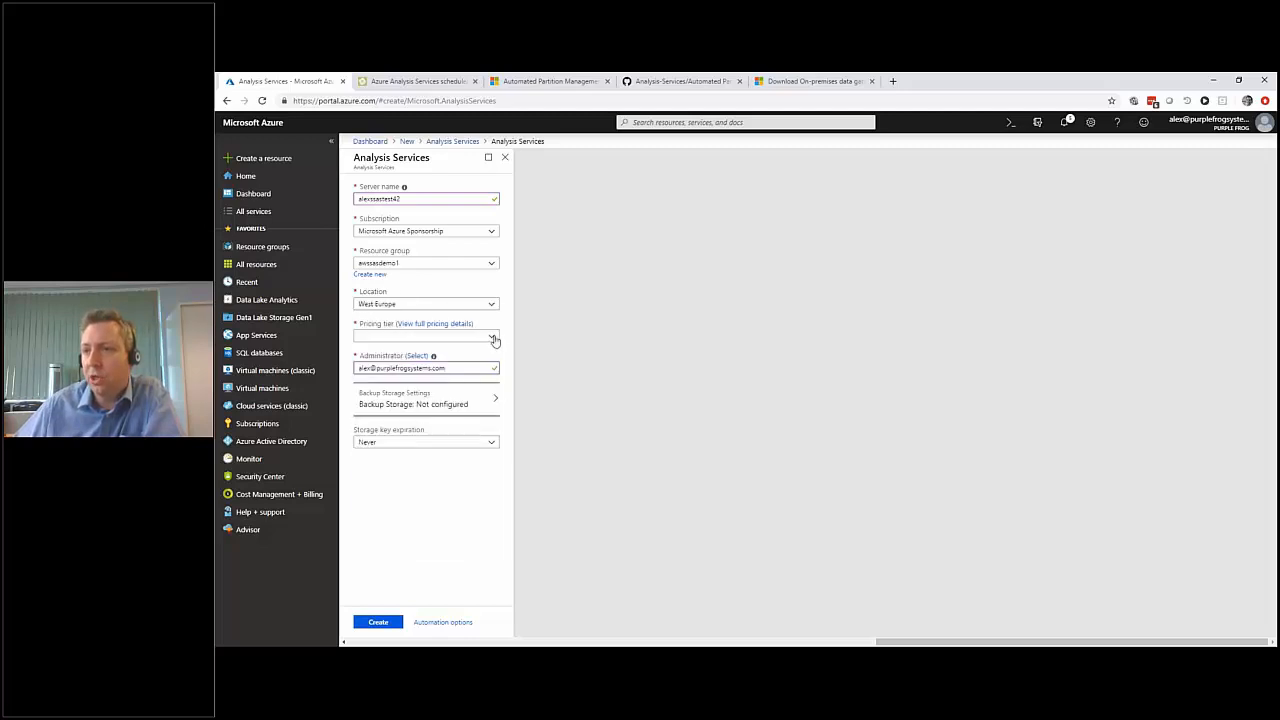
click(491, 336)
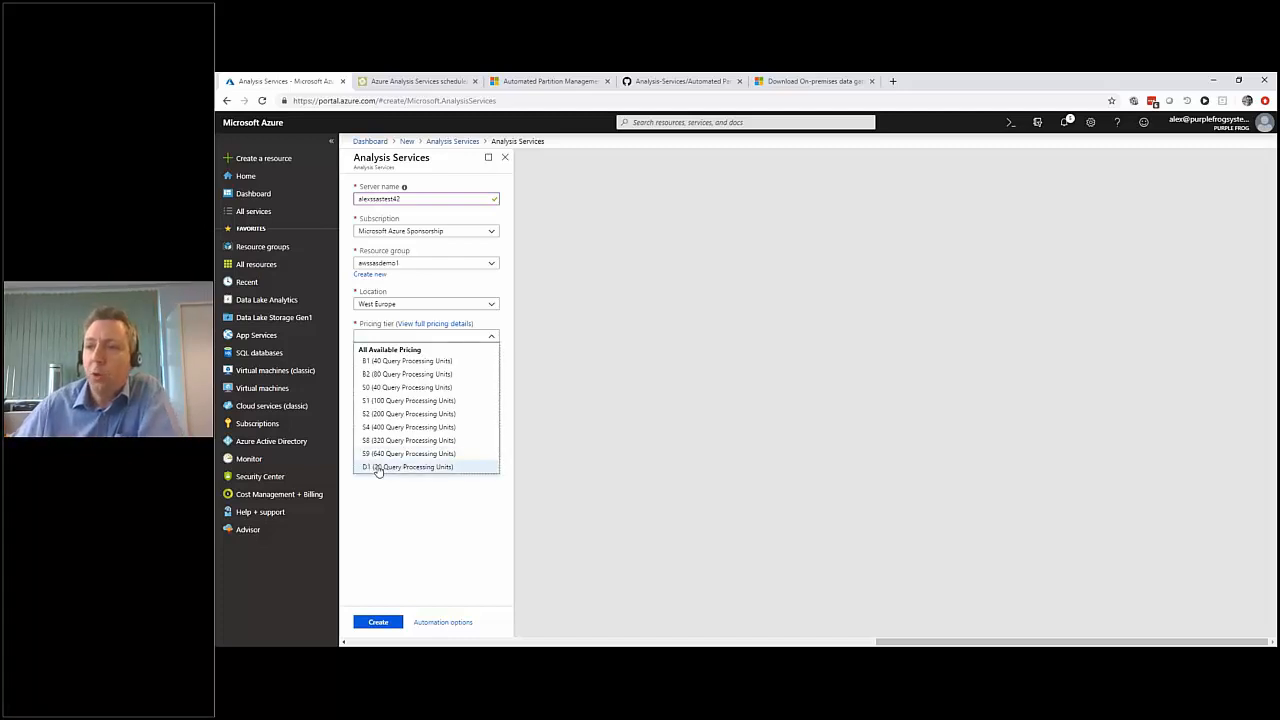
click(376, 467)
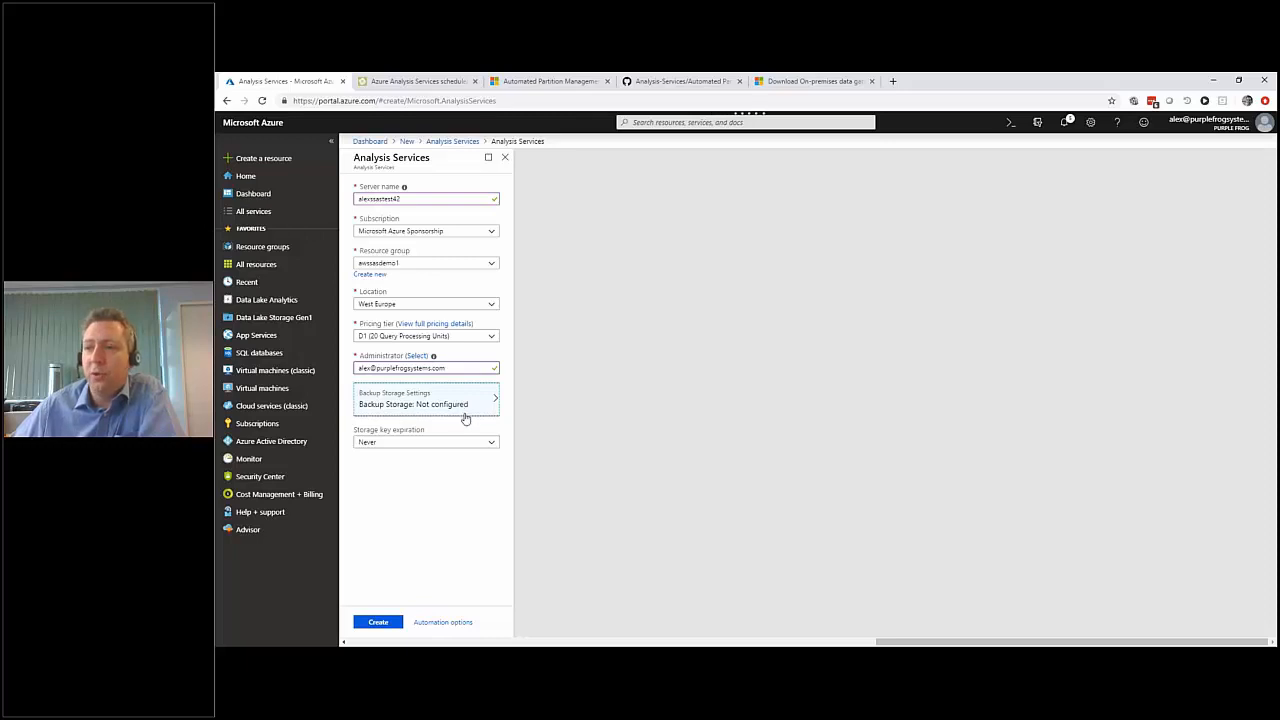
Configure the server's backup storage to use the awssasdemo1c1 container in the awssasdemo1 storage account.
click(465, 412)
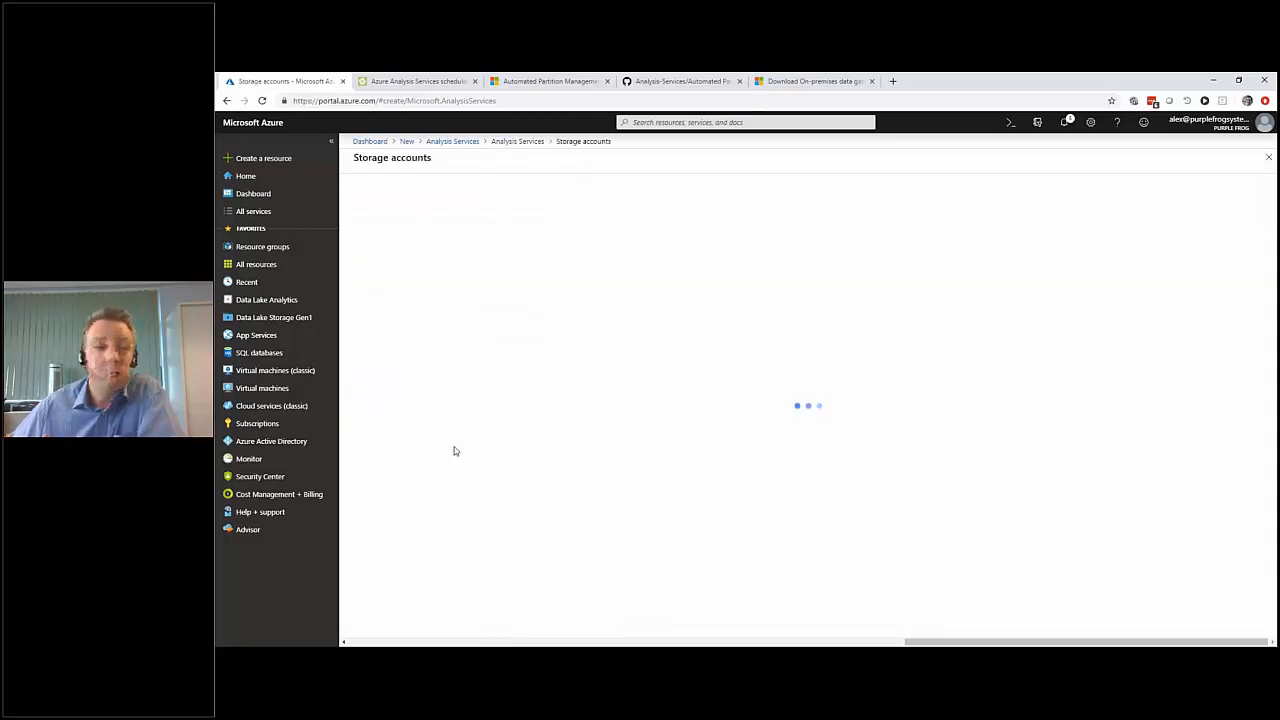
click(387, 310)
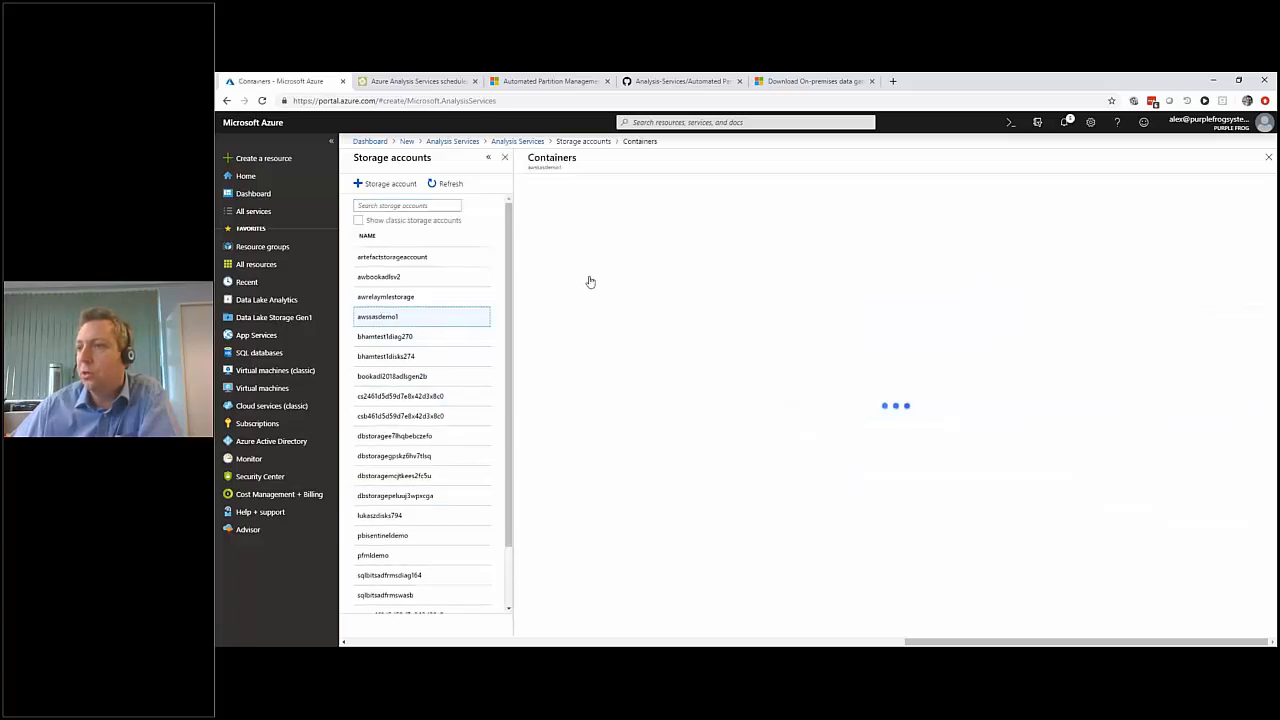
click(590, 244)
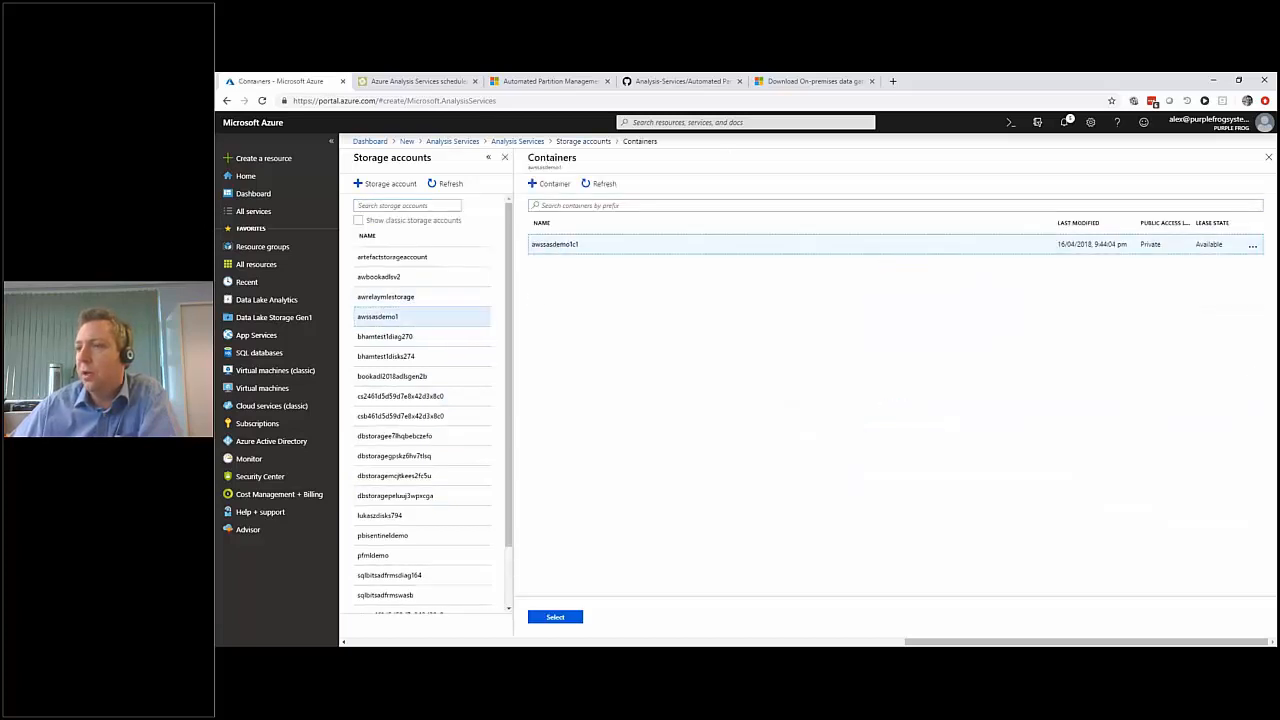
click(560, 616)
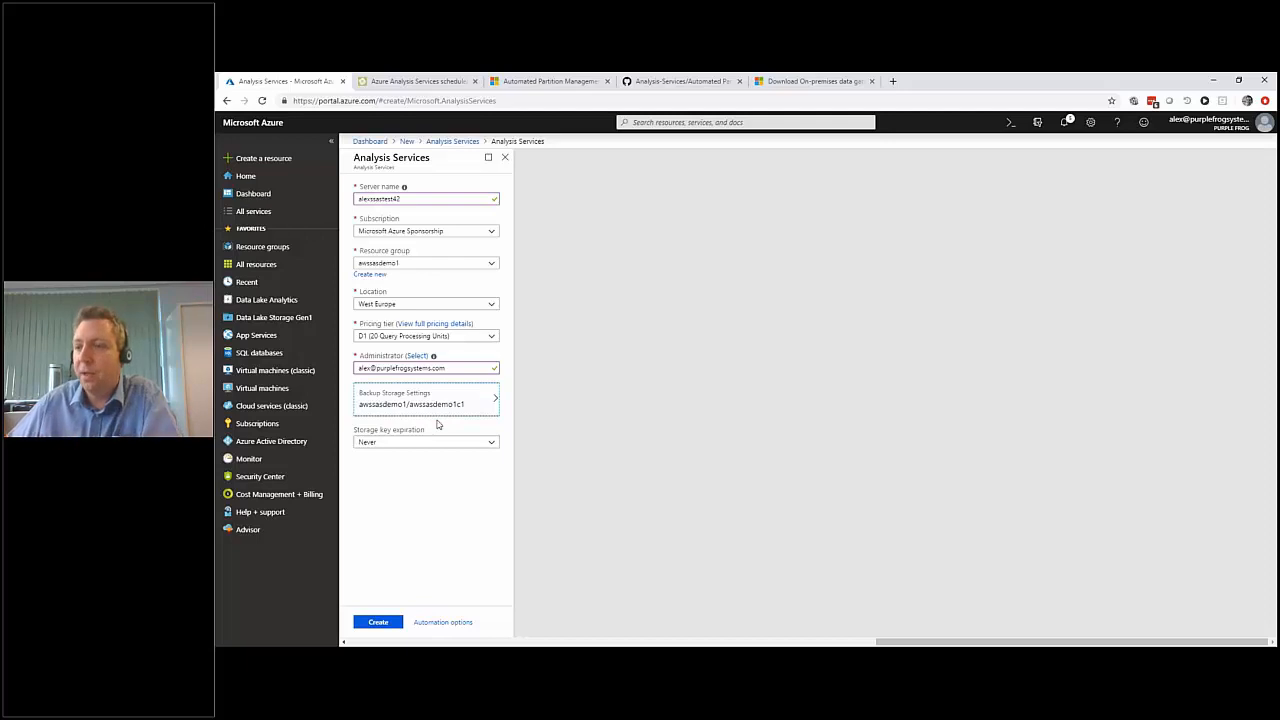
Open the automation options for the new server and examine the deployment template and its parameter values.
click(376, 623)
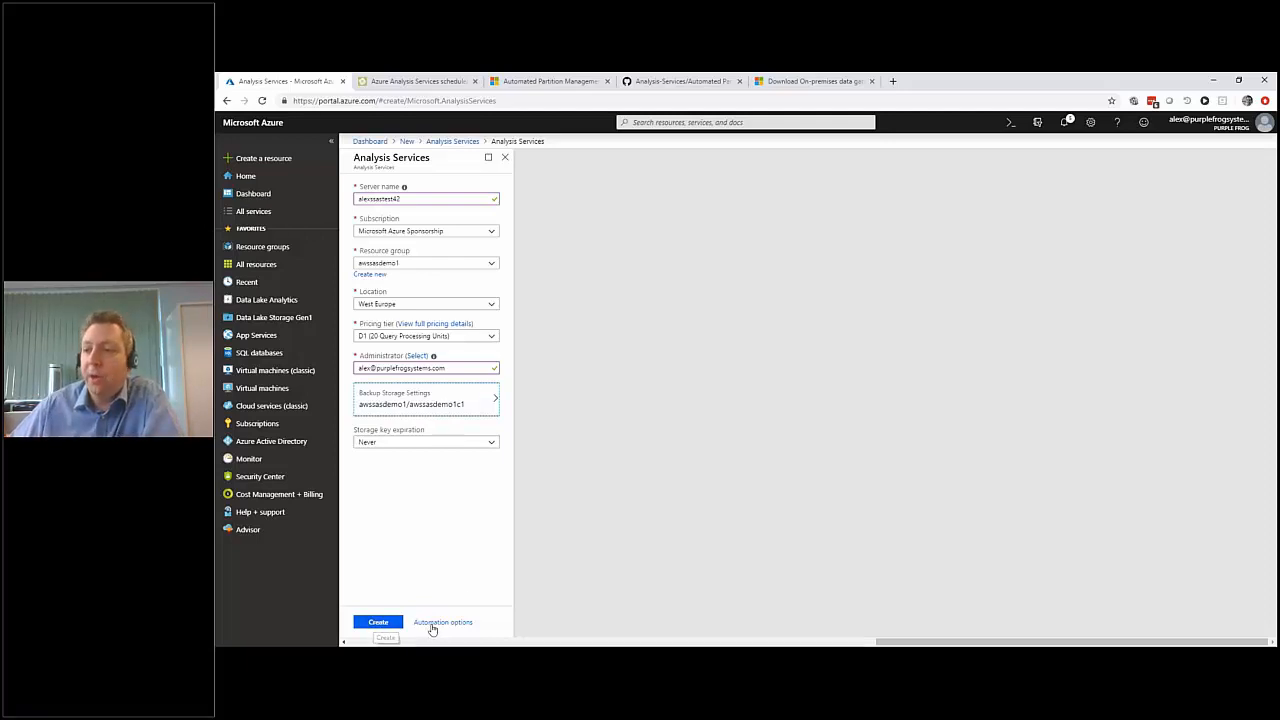
click(432, 623)
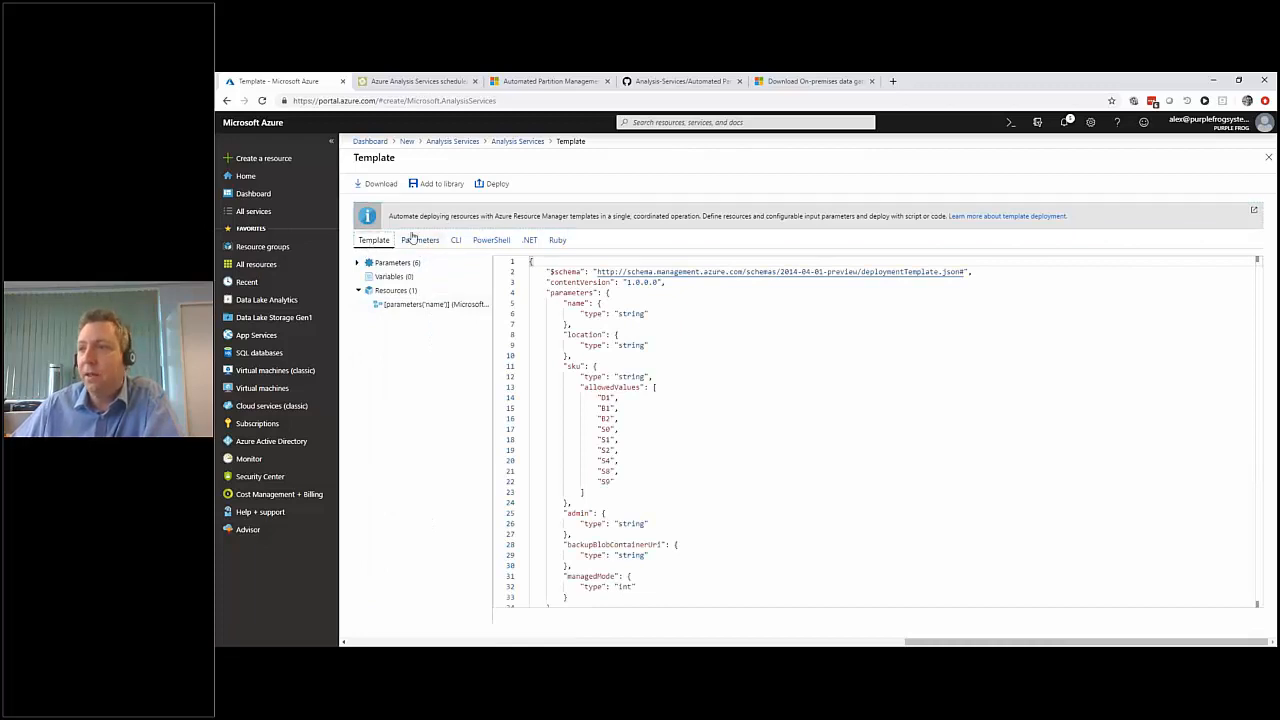
click(597, 366)
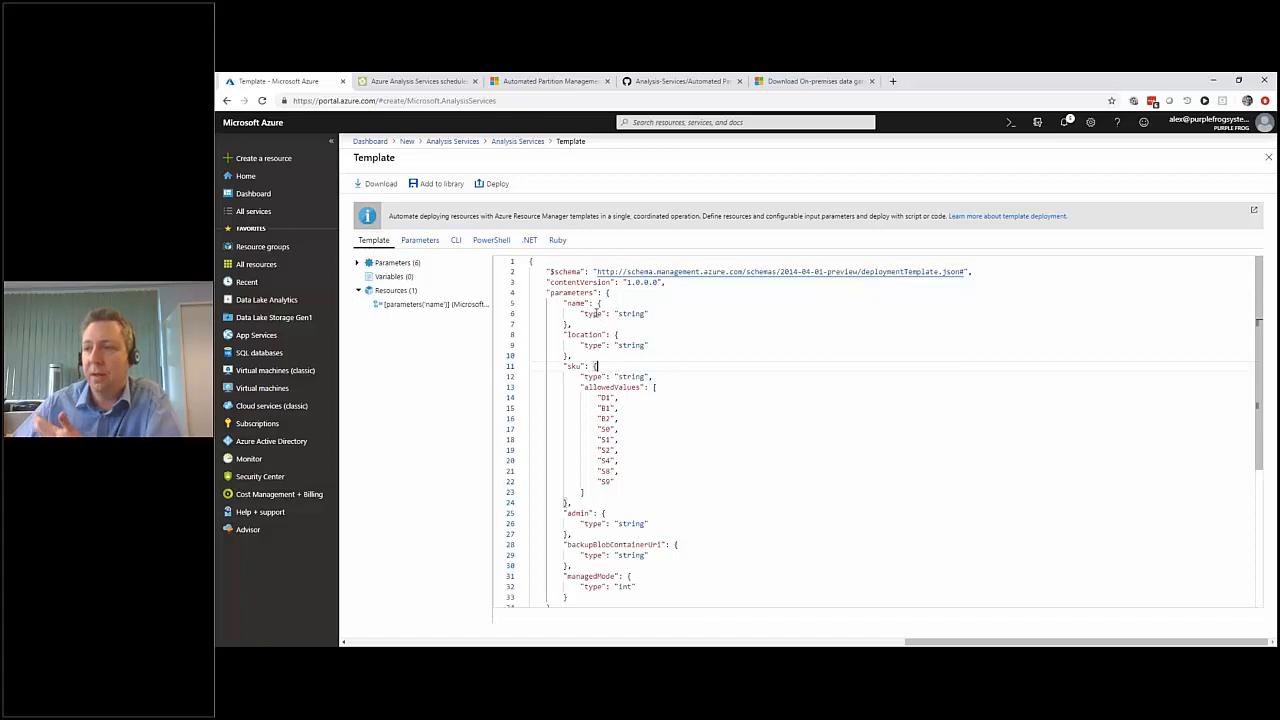
scroll(595, 318, down, 5)
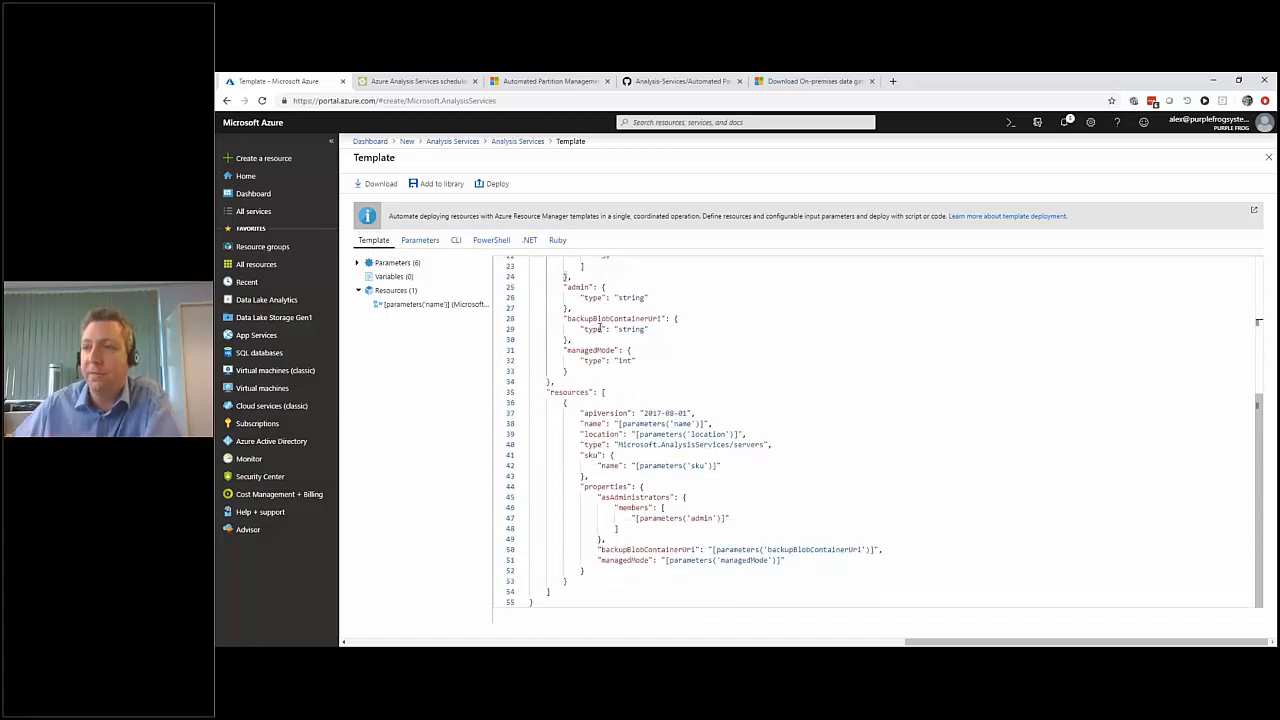
scroll(599, 328, up, 5)
click(420, 240)
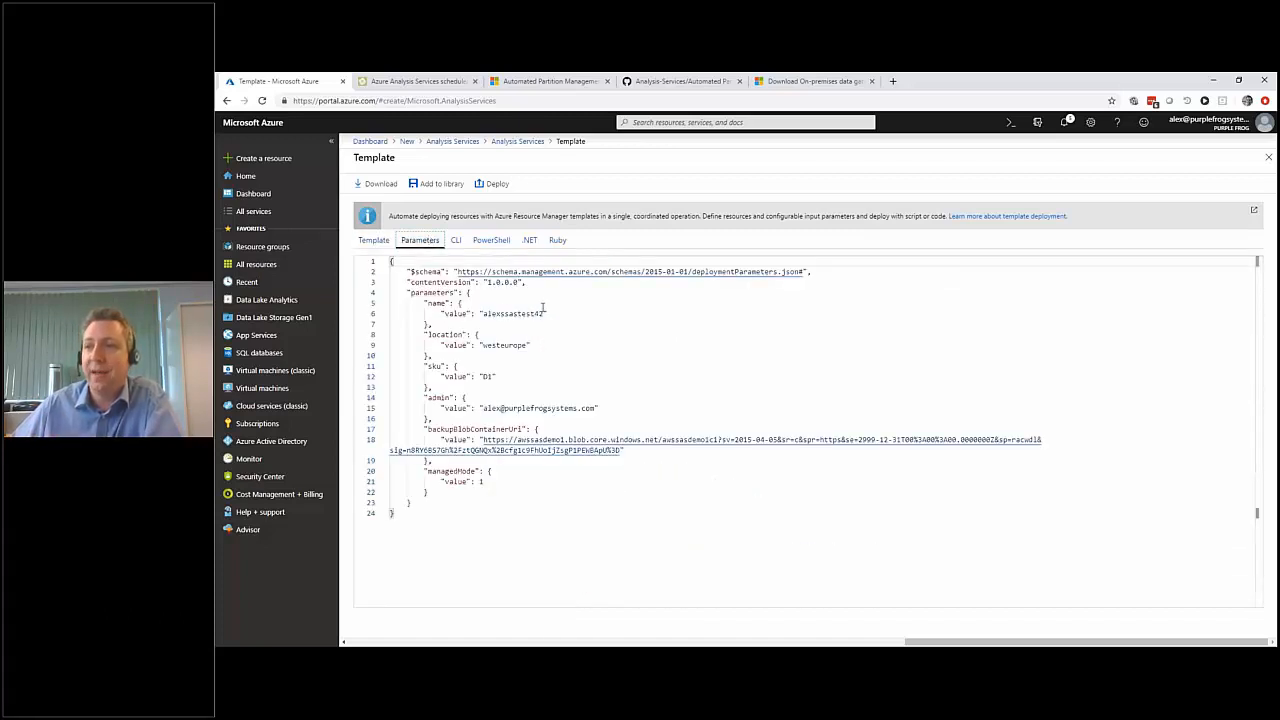
drag(483, 313, 545, 313)
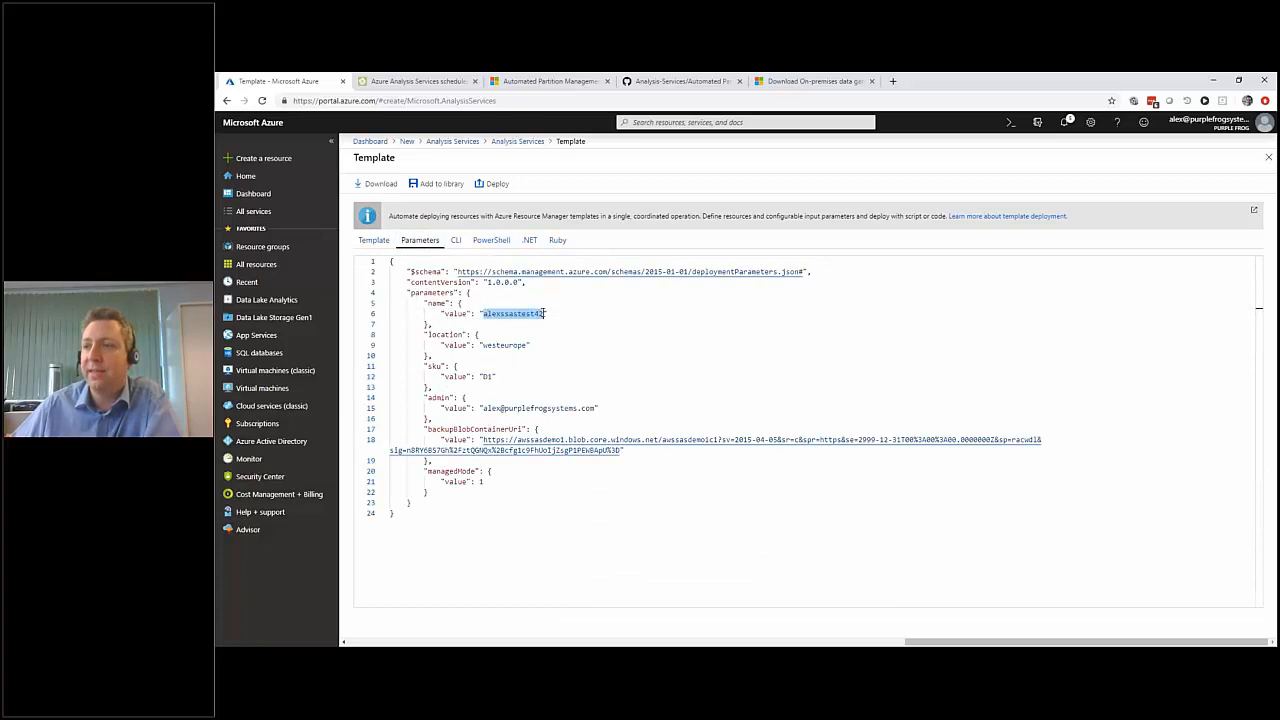
drag(481, 345, 573, 409)
click(555, 355)
Examine the PowerShell deployment script, including its template and parameters file paths, and the .NET version of the code.
click(492, 242)
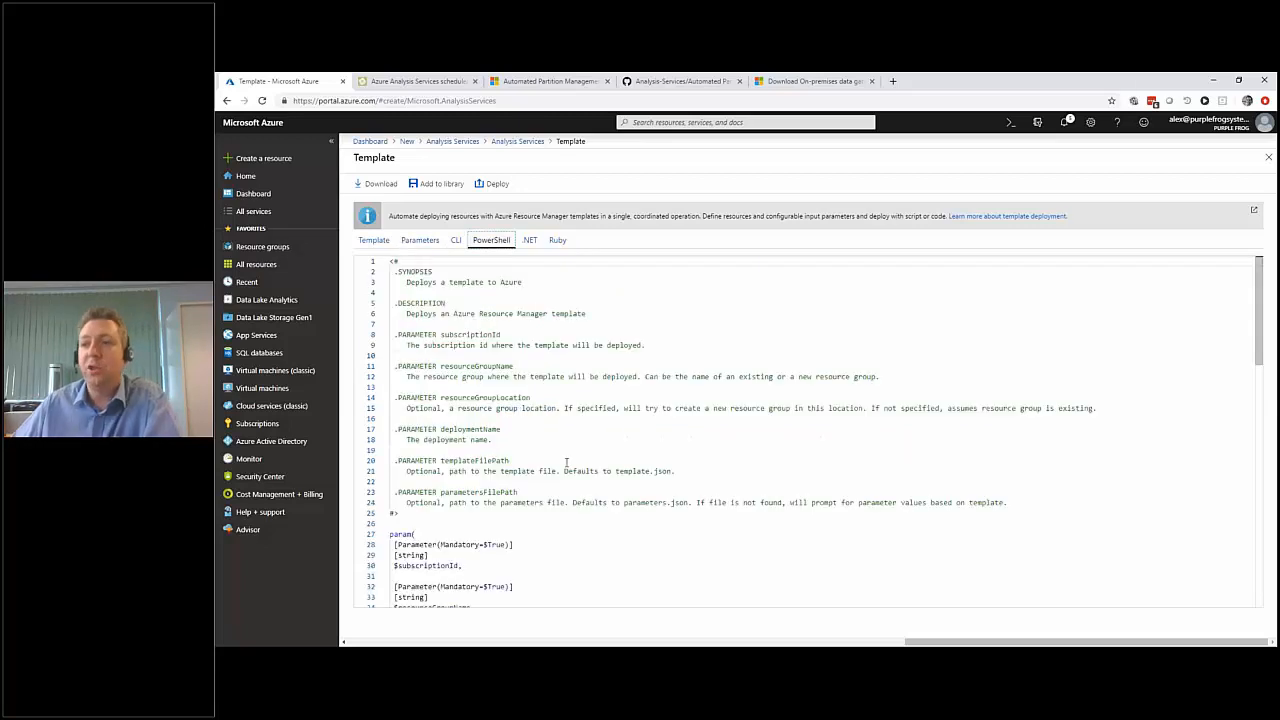
click(559, 417)
scroll(558, 418, down, 3)
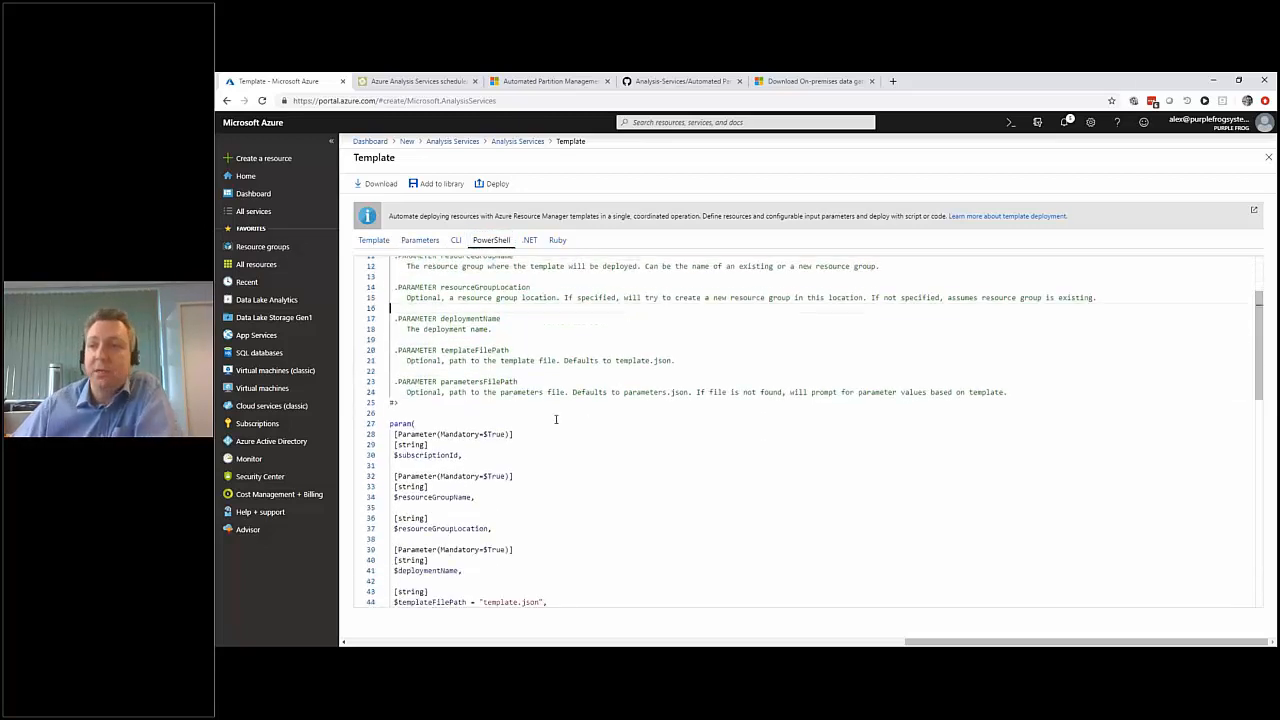
scroll(517, 413, down, 2)
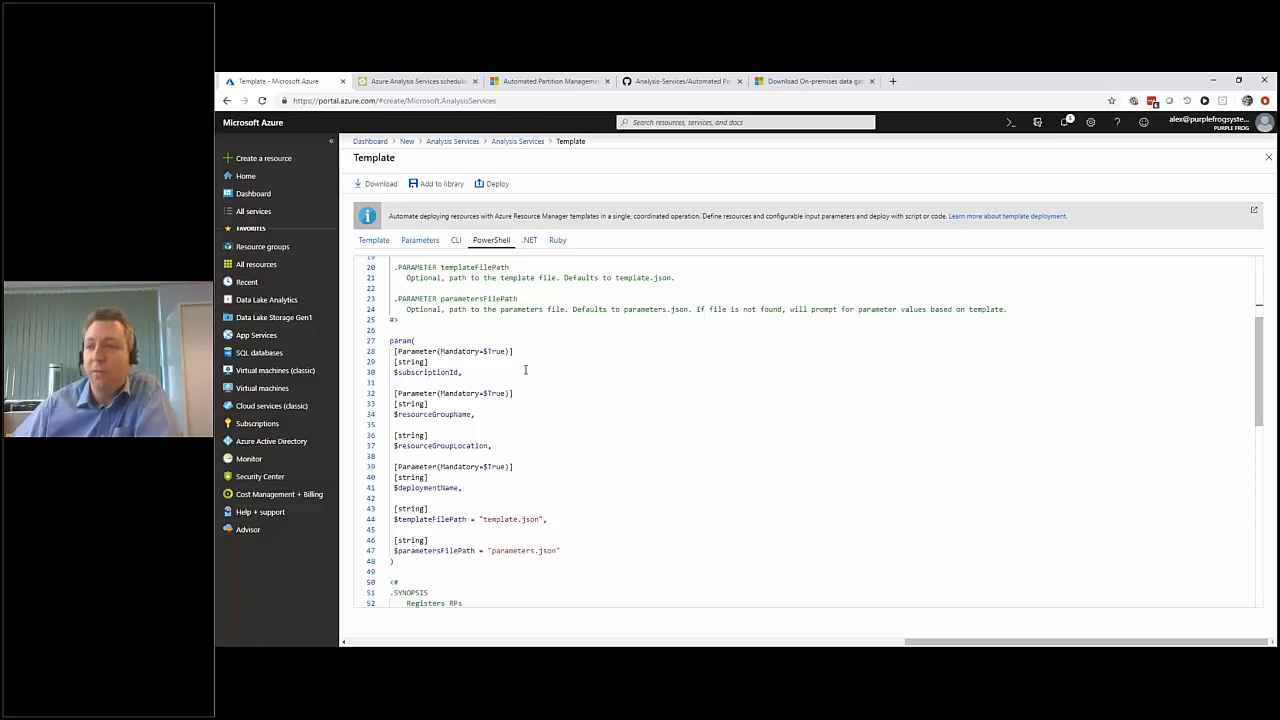
scroll(525, 370, down, 5)
drag(566, 387, 394, 343)
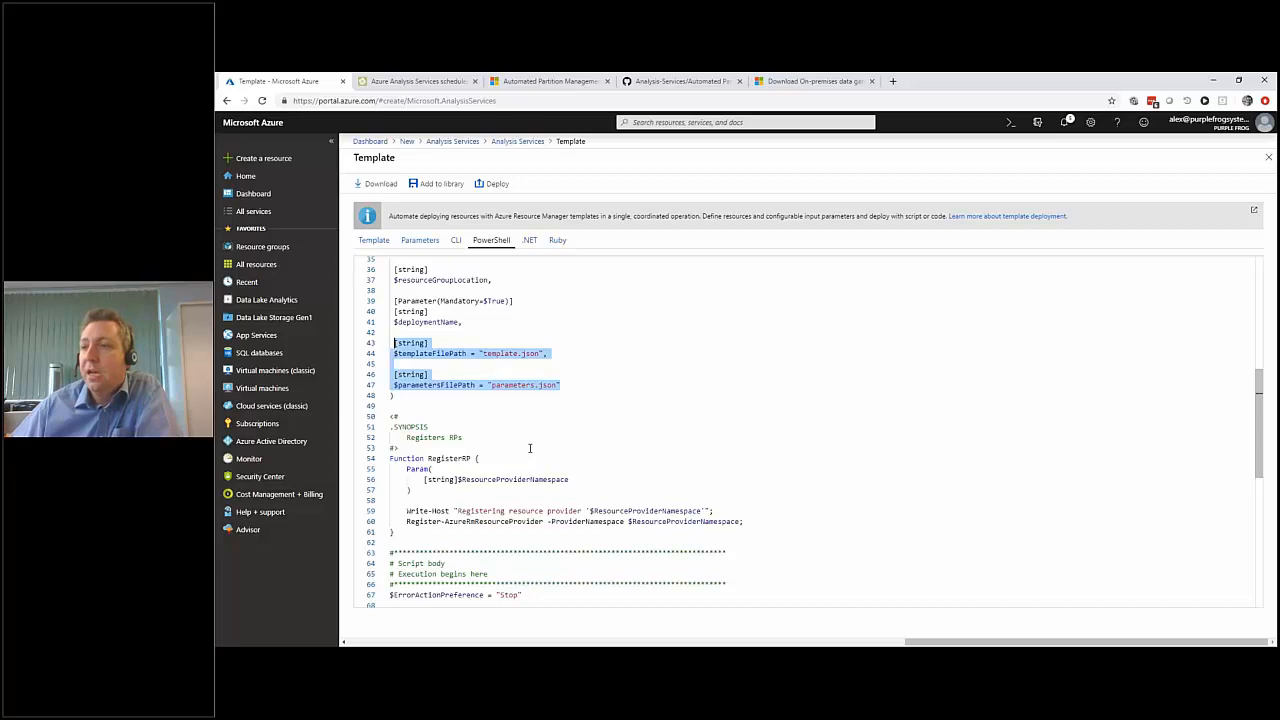
click(530, 448)
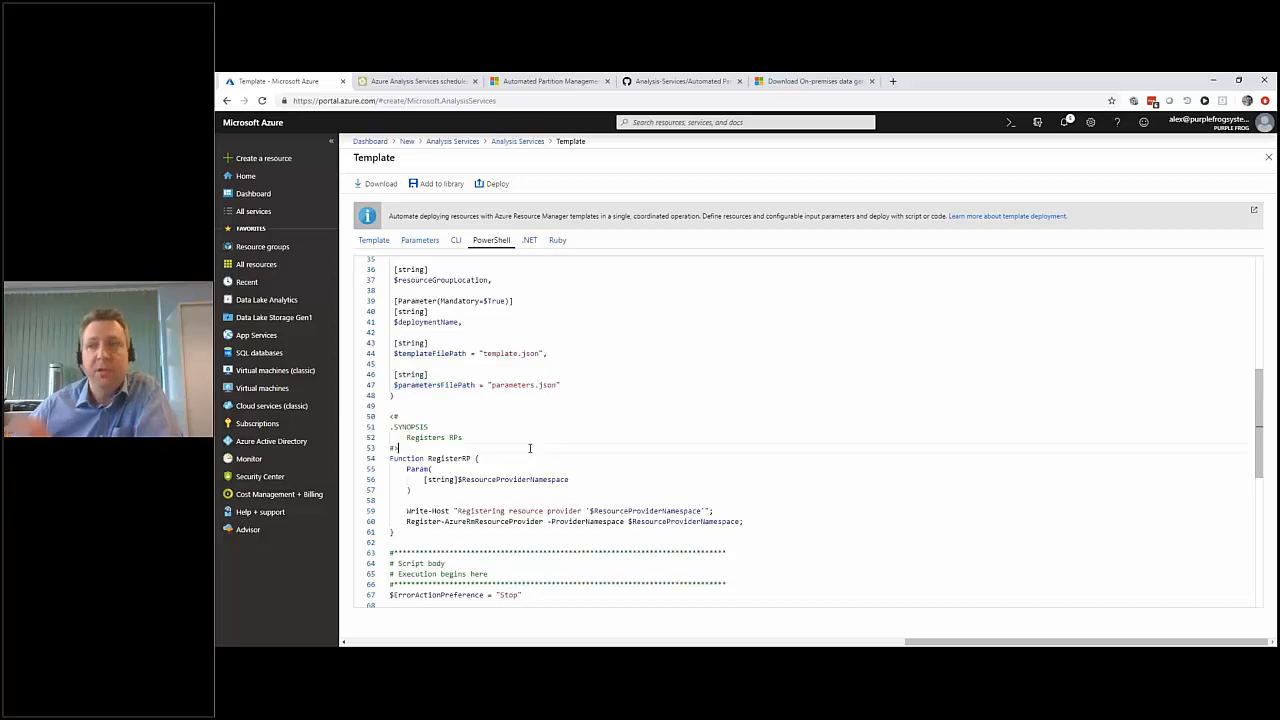
click(531, 242)
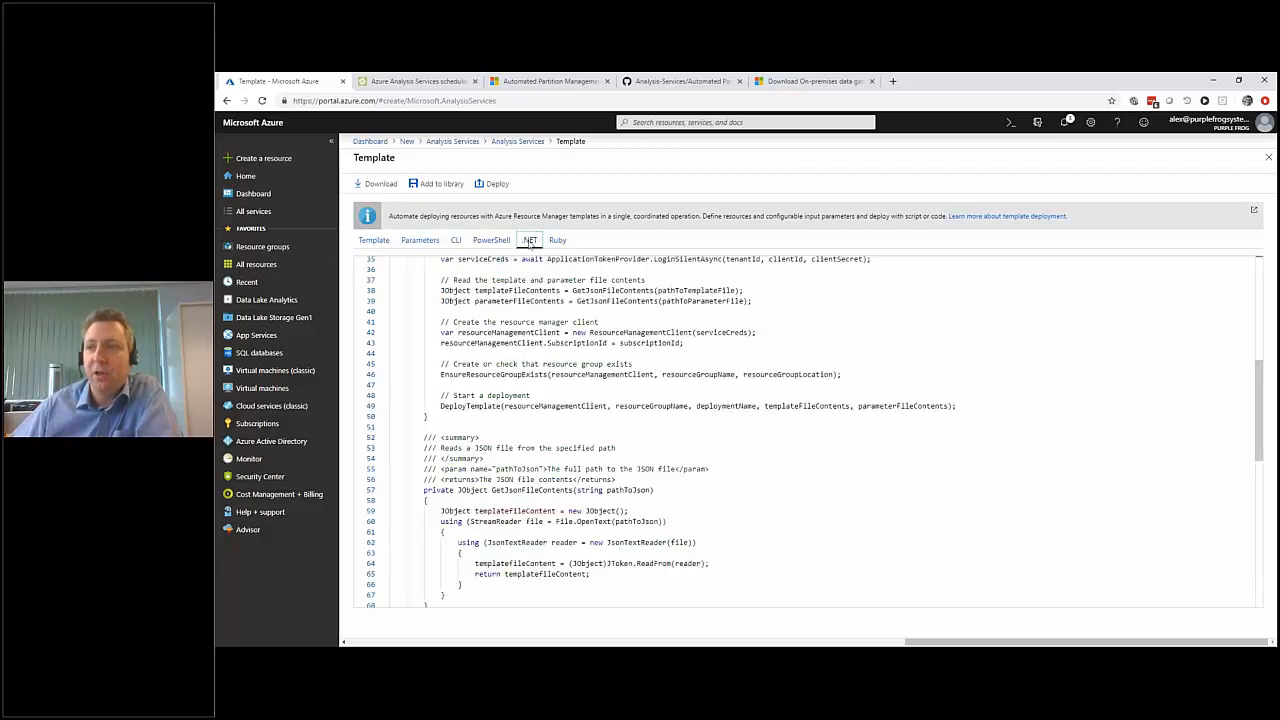
click(589, 398)
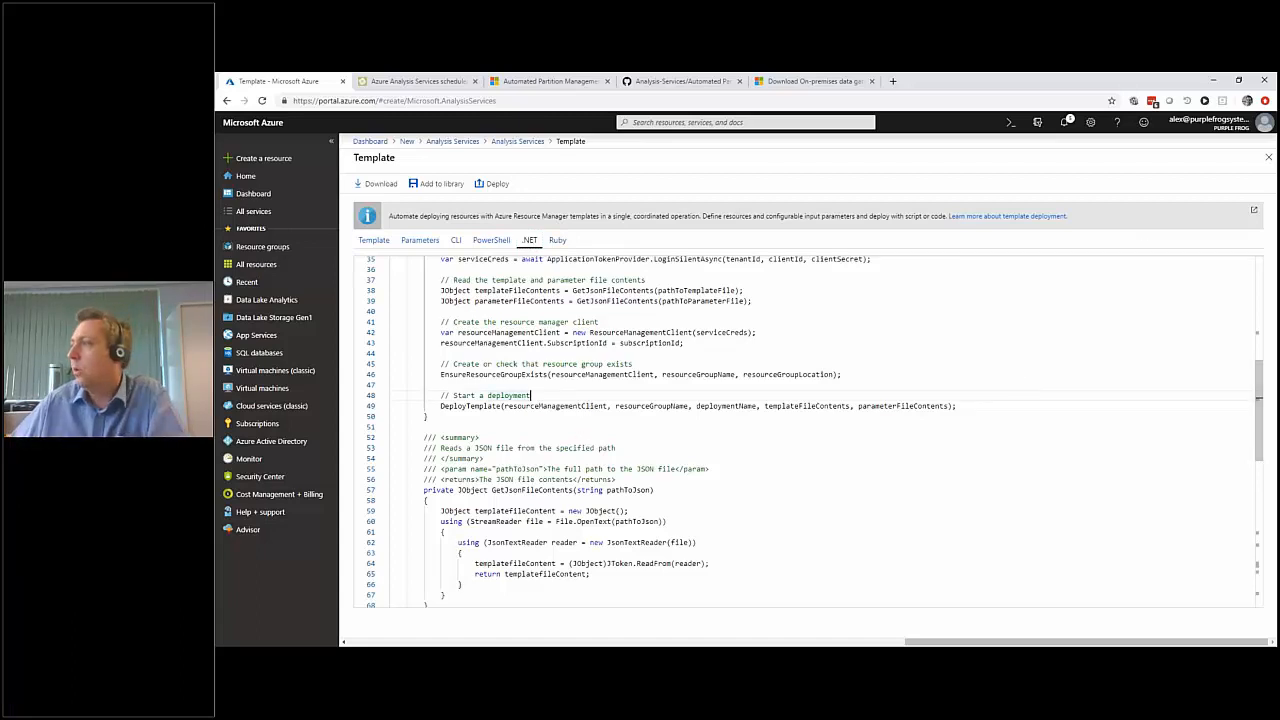
Close the template, discard the new Analysis Services resource form, and return to the dashboard.
click(1268, 157)
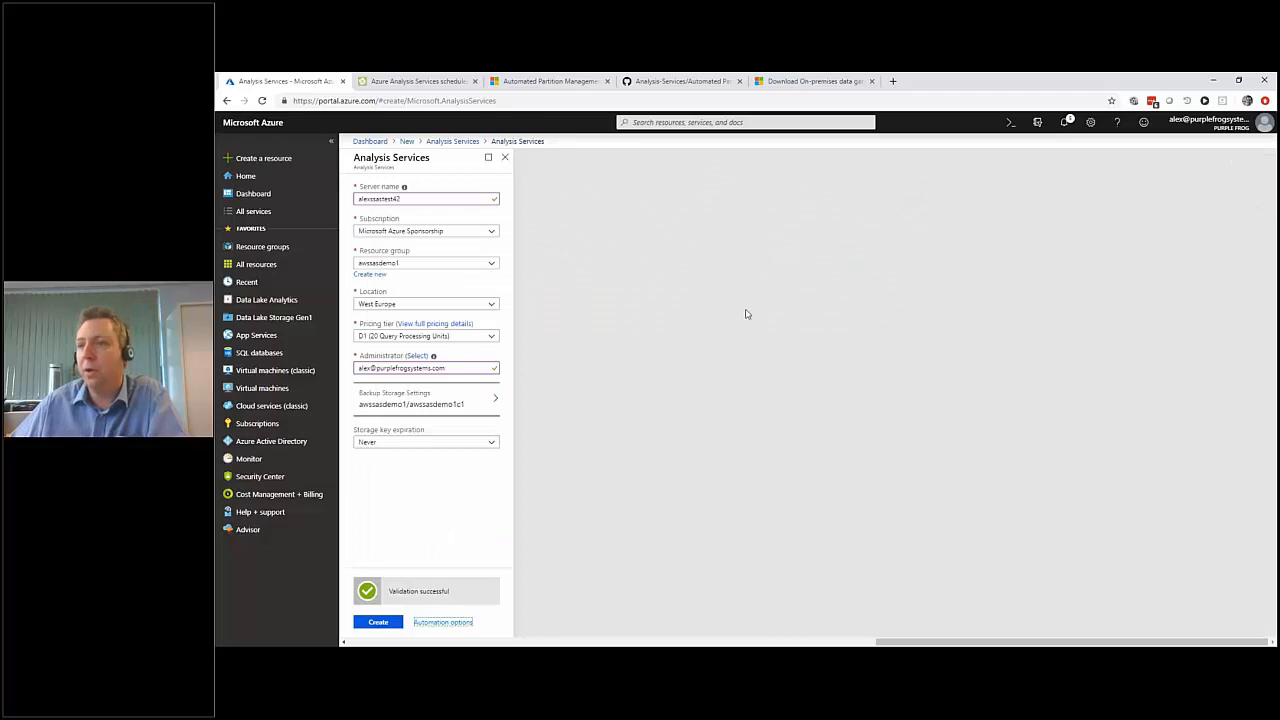
click(505, 157)
click(801, 170)
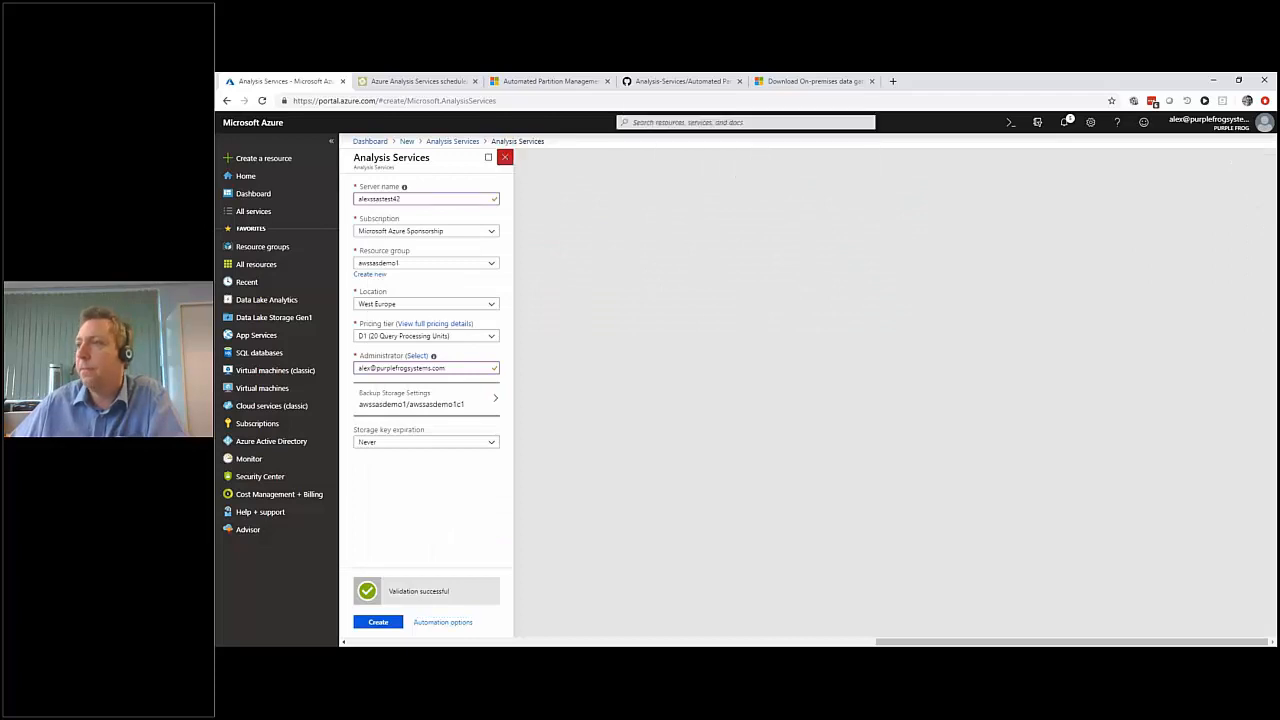
click(1266, 157)
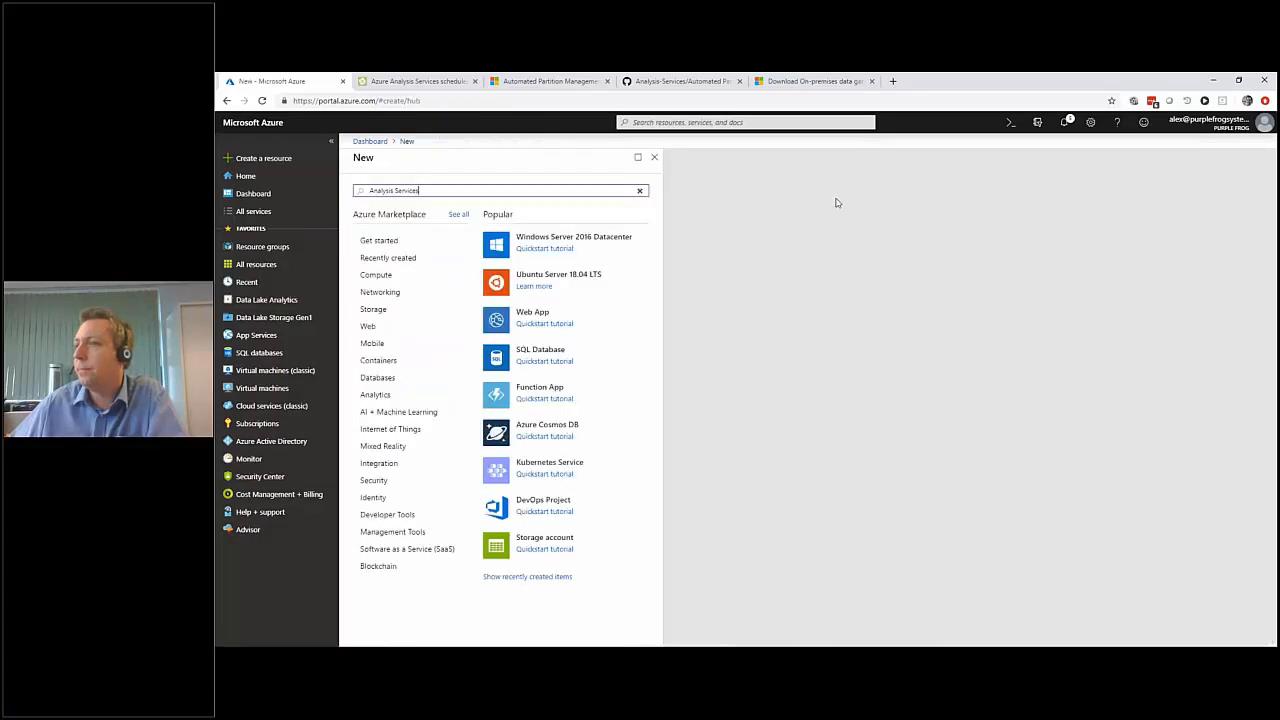
click(654, 157)
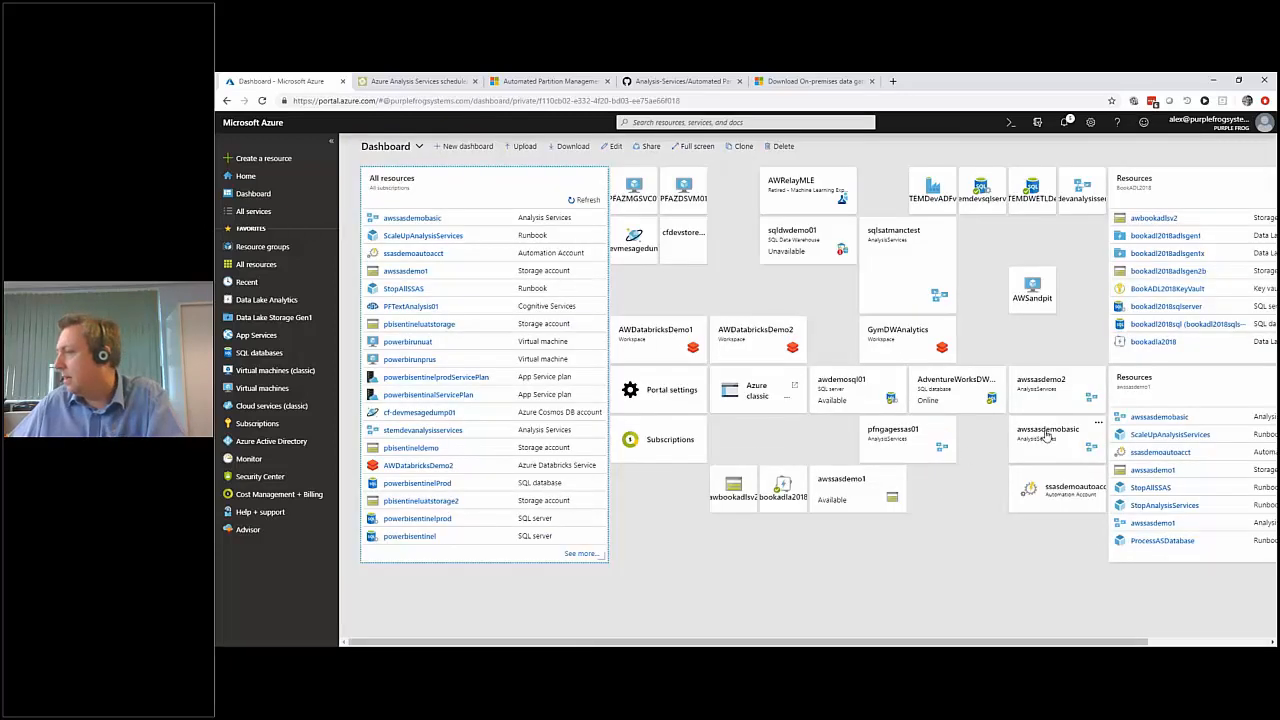
Open the existing awssasdemobasic server from the dashboard, review its pricing tier and model list, and copy its server name.
click(1046, 434)
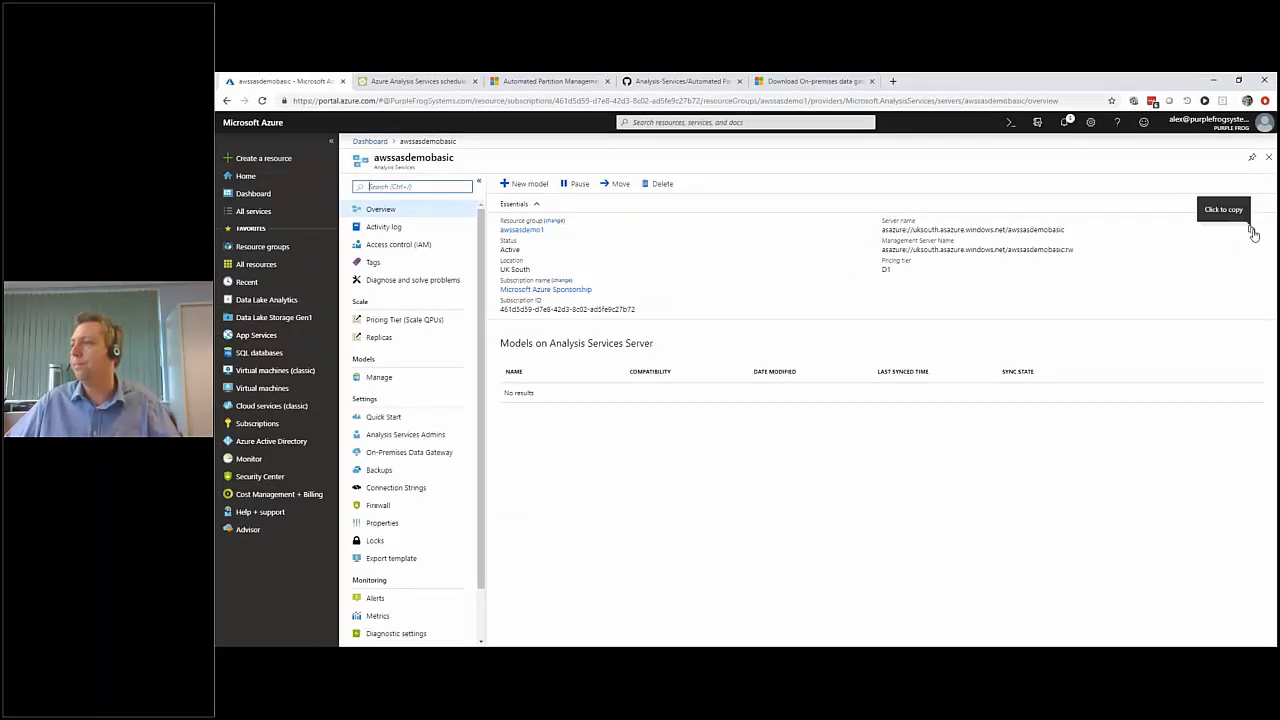
click(1252, 230)
double_click(888, 269)
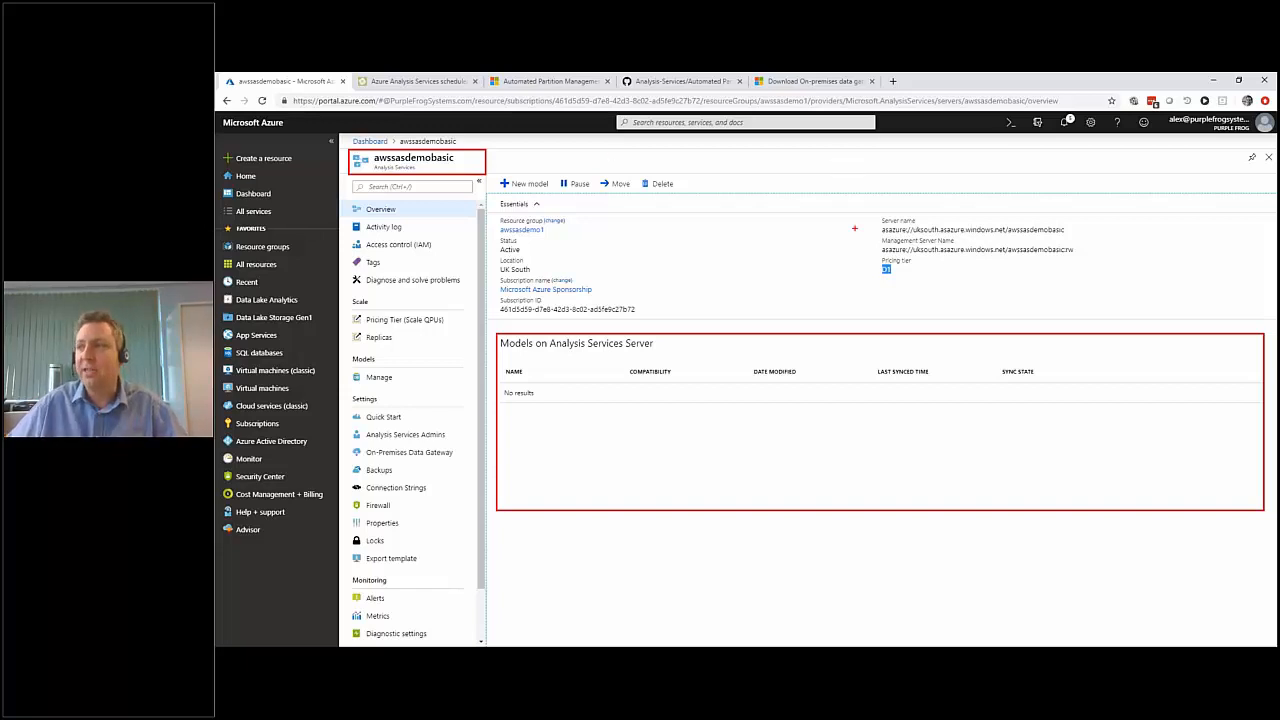
drag(875, 267, 846, 264)
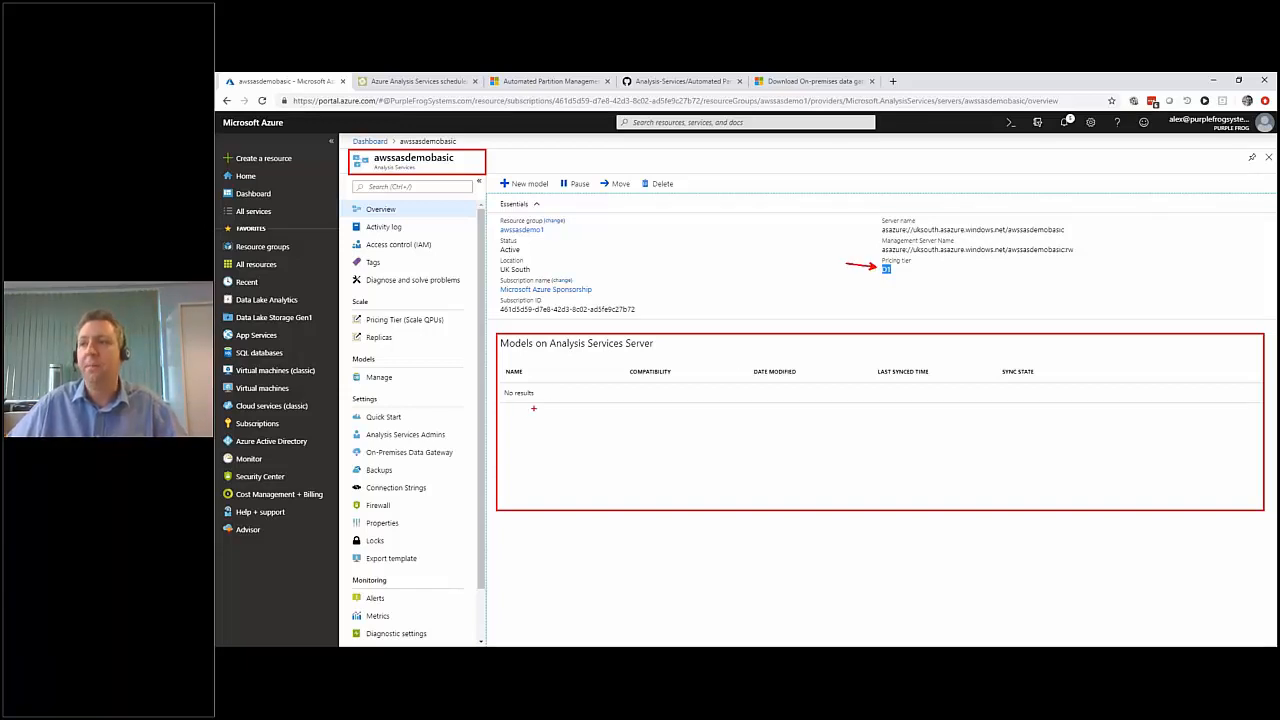
drag(522, 407, 571, 487)
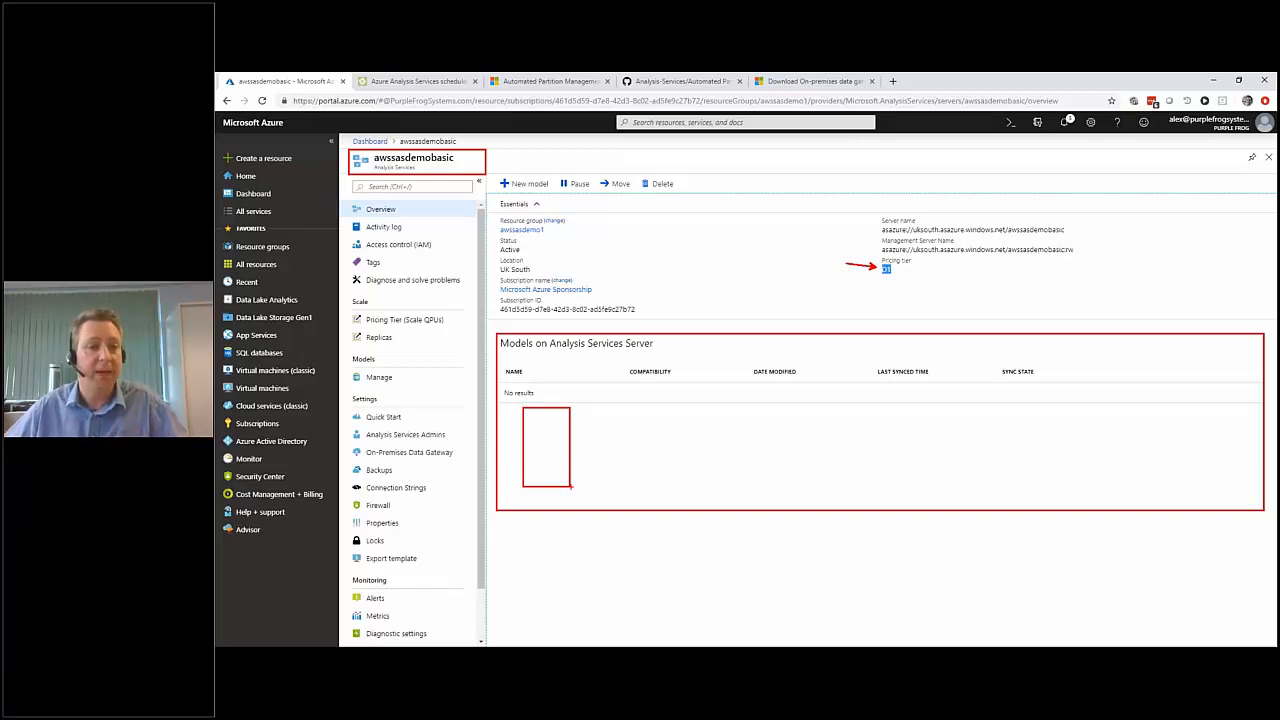
key(Escape)
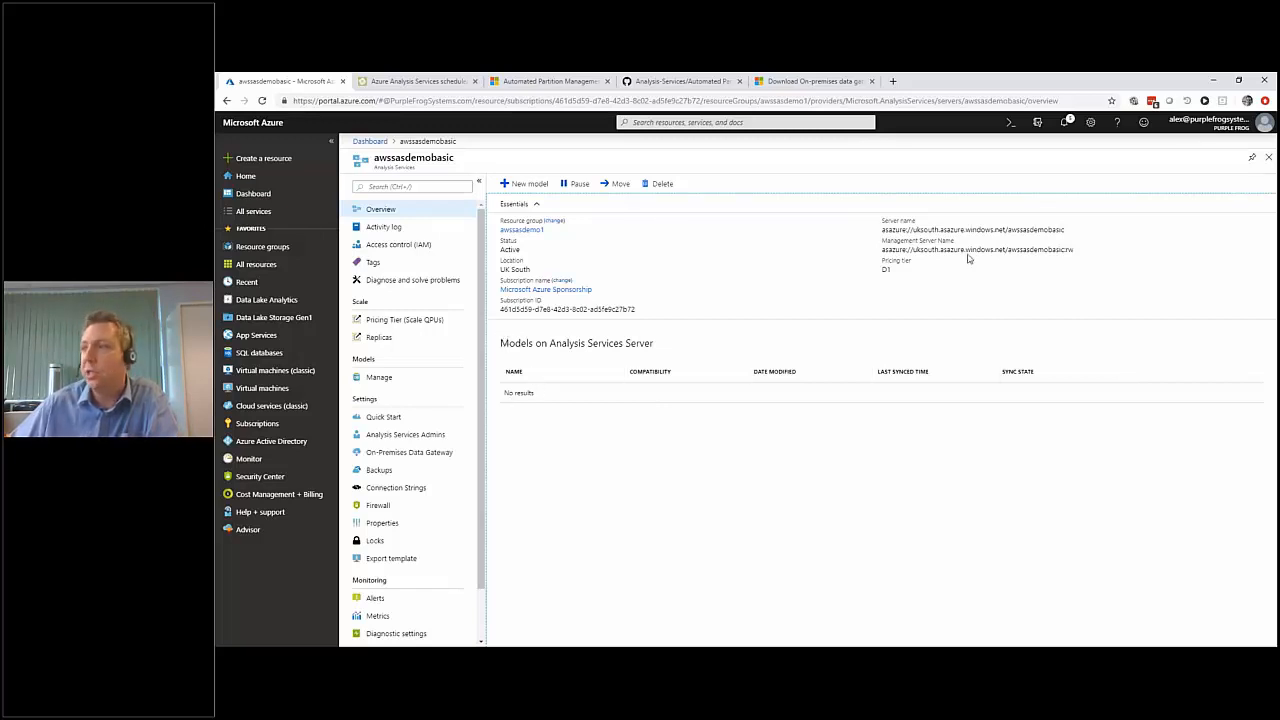
click(1251, 230)
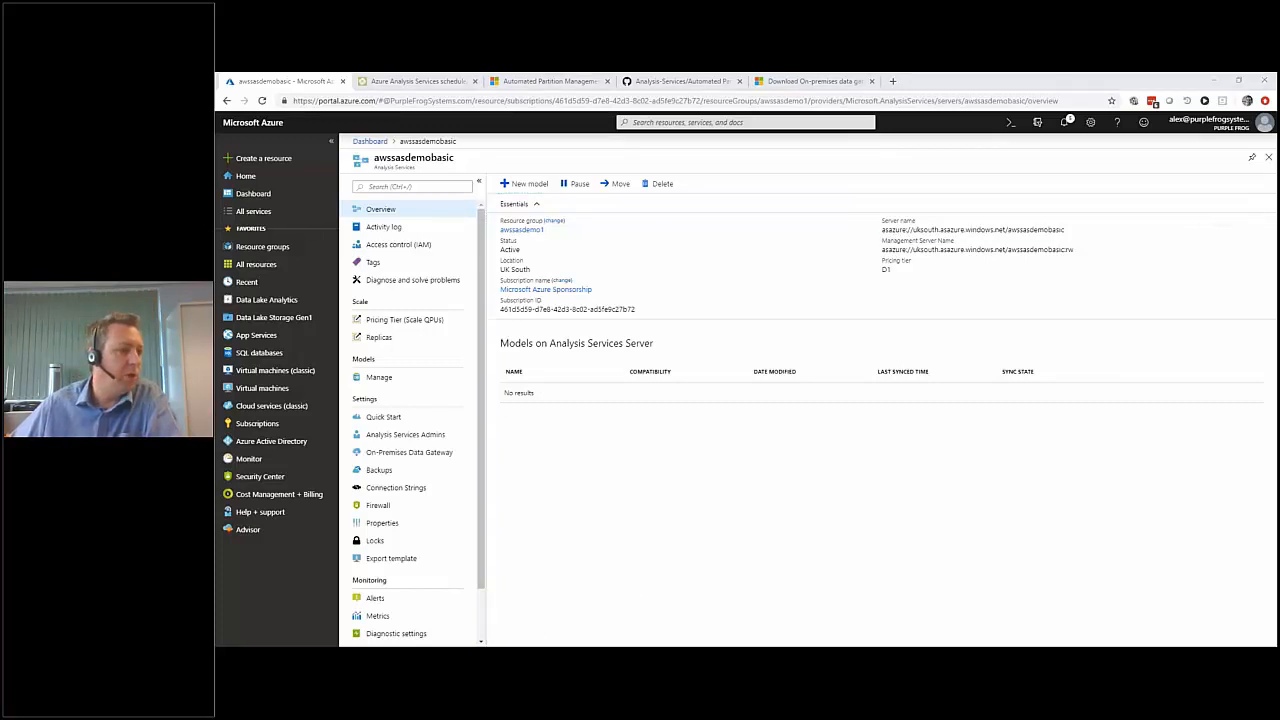
Switch to Visual Studio and set TabularProject4's deployment server to asazure://uksouth.asazure.windows.net/awssasdemobasic in the project properties.
key(alt+Tab)
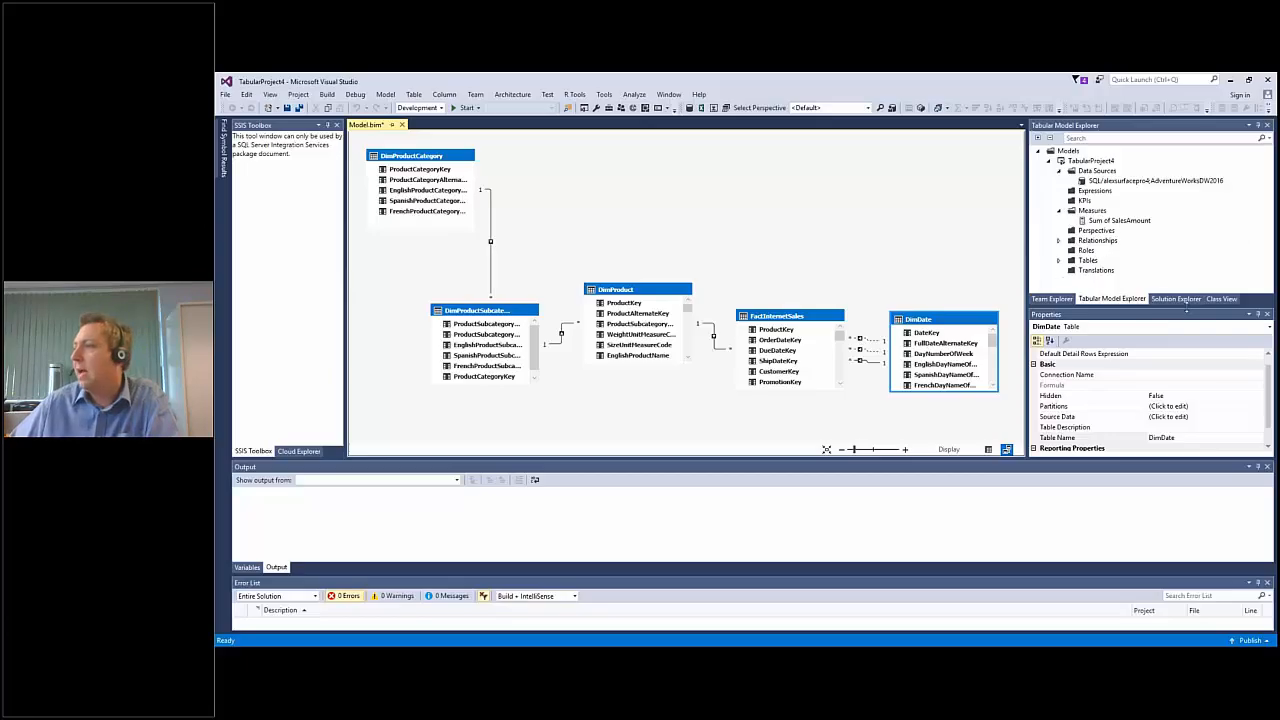
click(1176, 299)
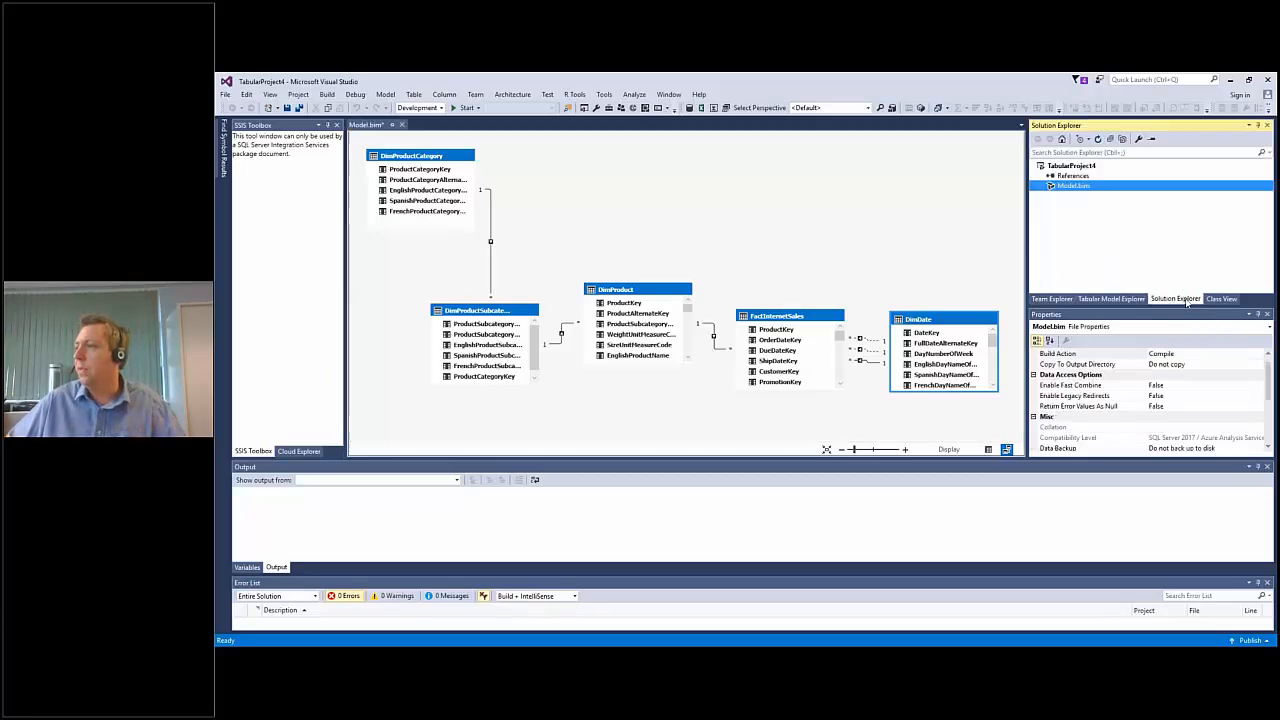
click(1068, 166)
right_click(1080, 167)
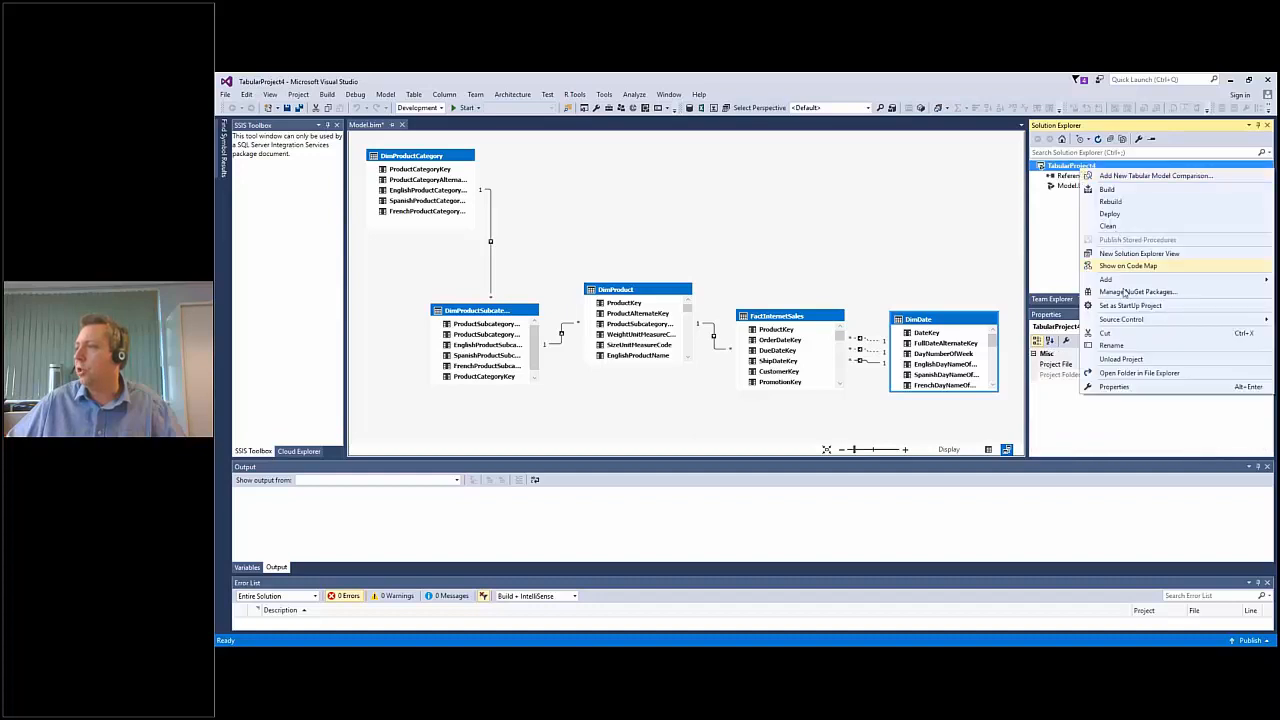
click(1116, 386)
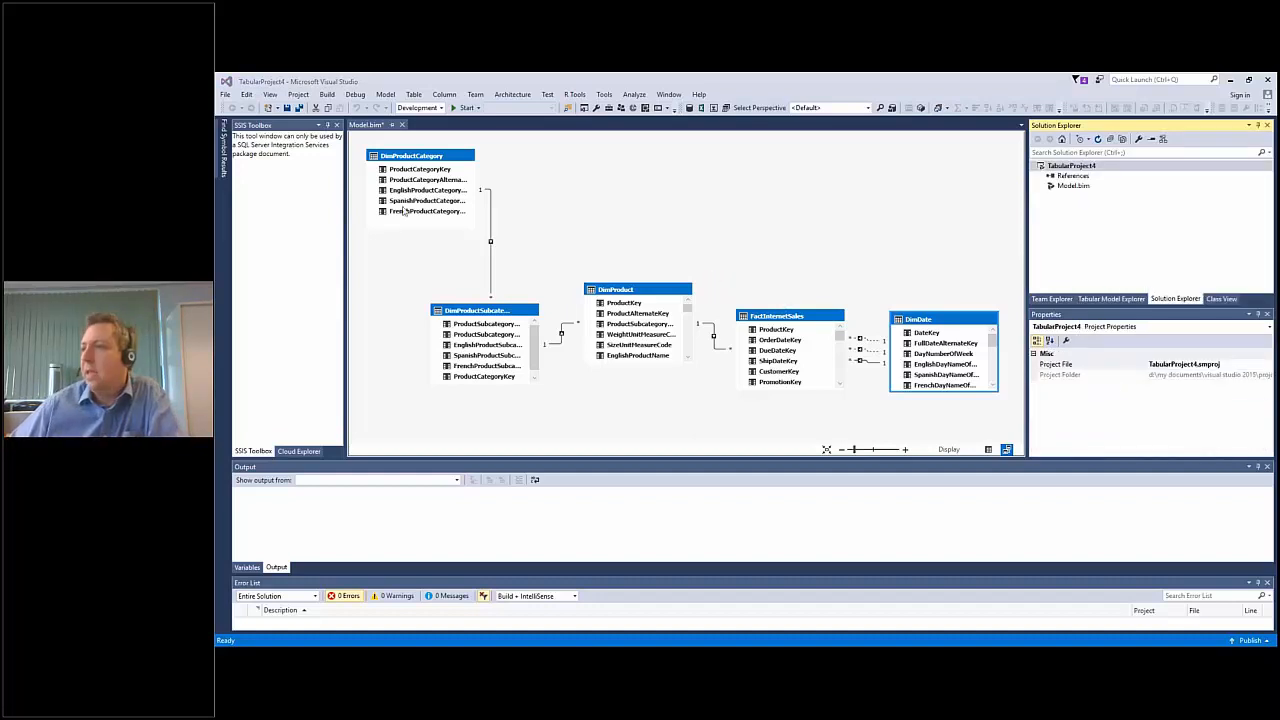
click(857, 244)
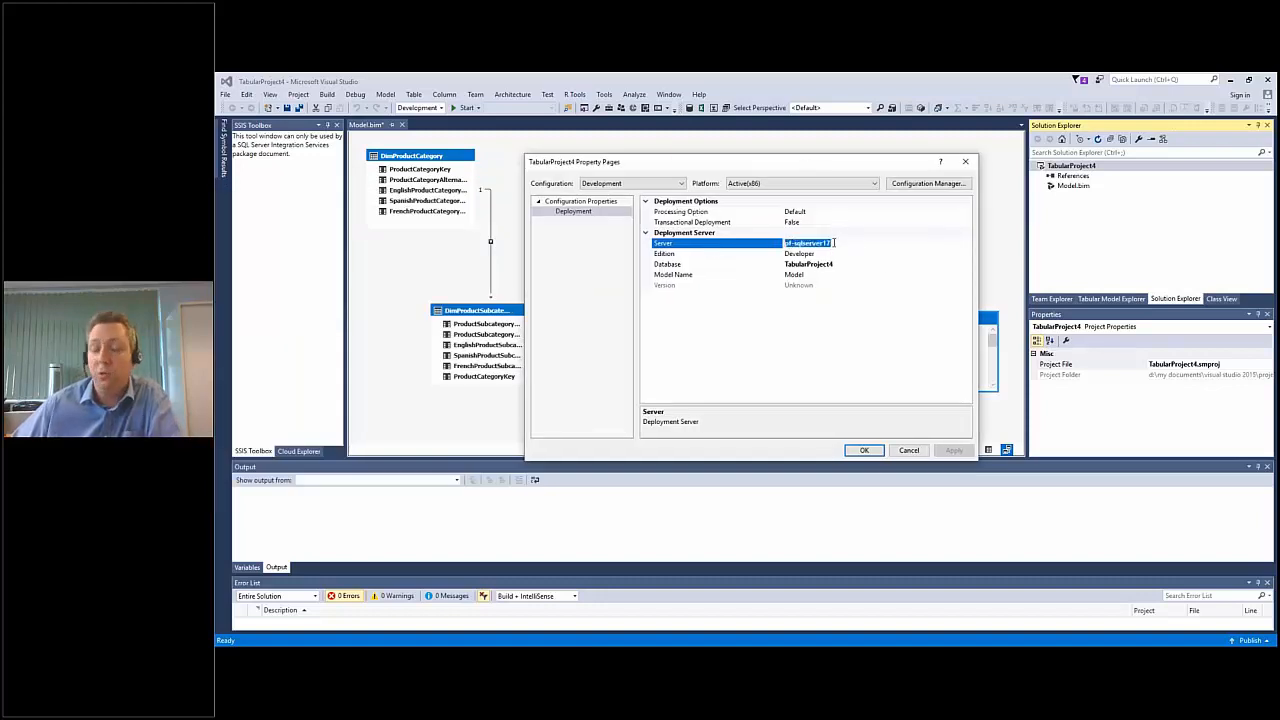
key(ctrl+v)
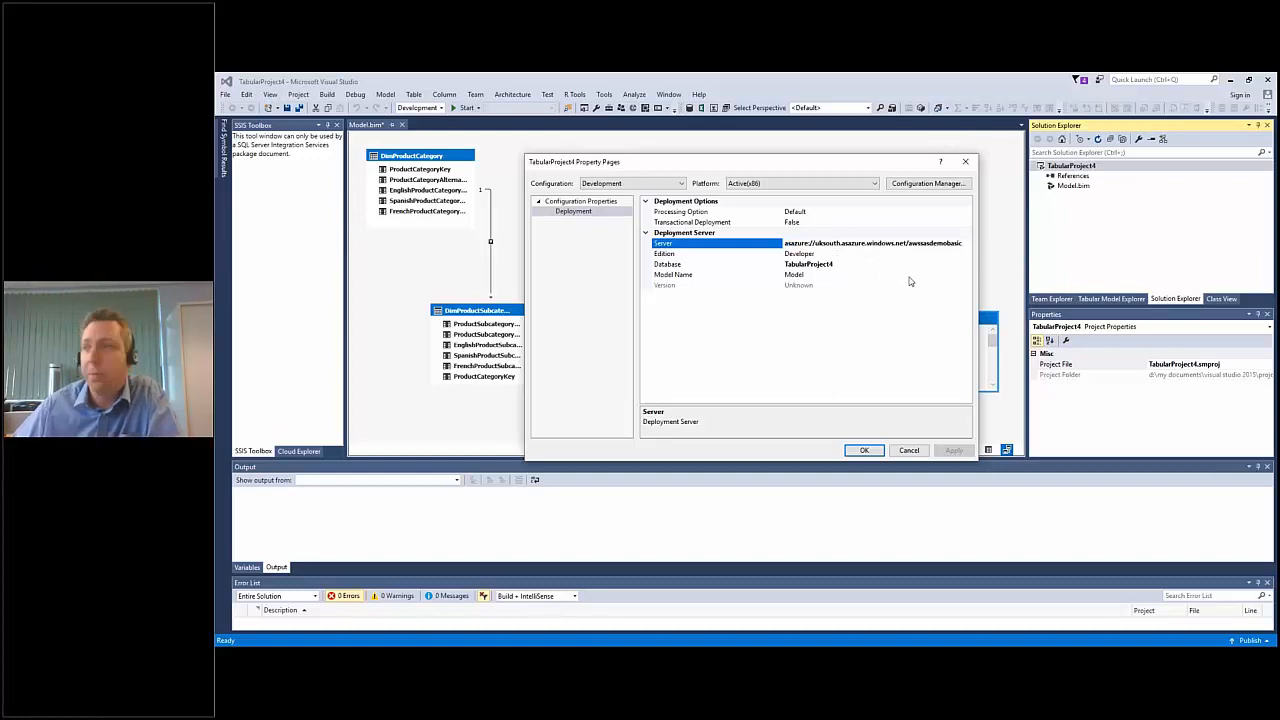
Review the deployment edition options and the target database, keep the Developer edition, and accept the project properties.
click(886, 254)
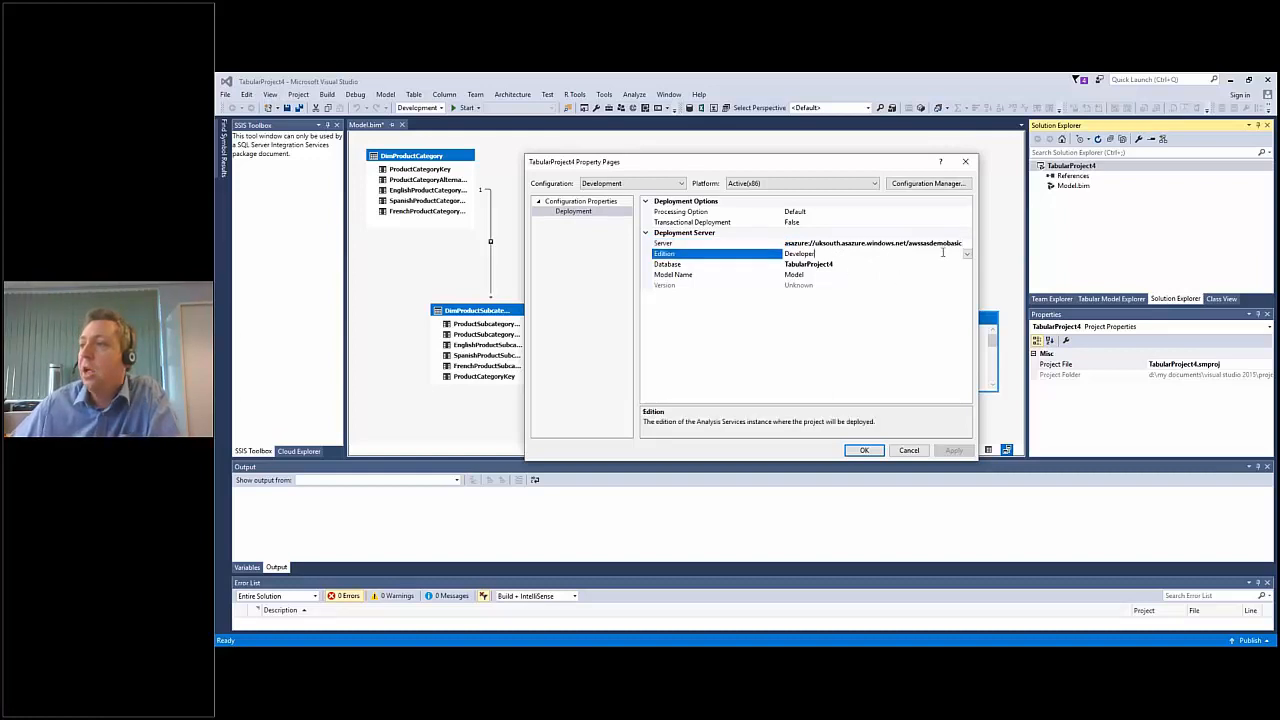
click(967, 255)
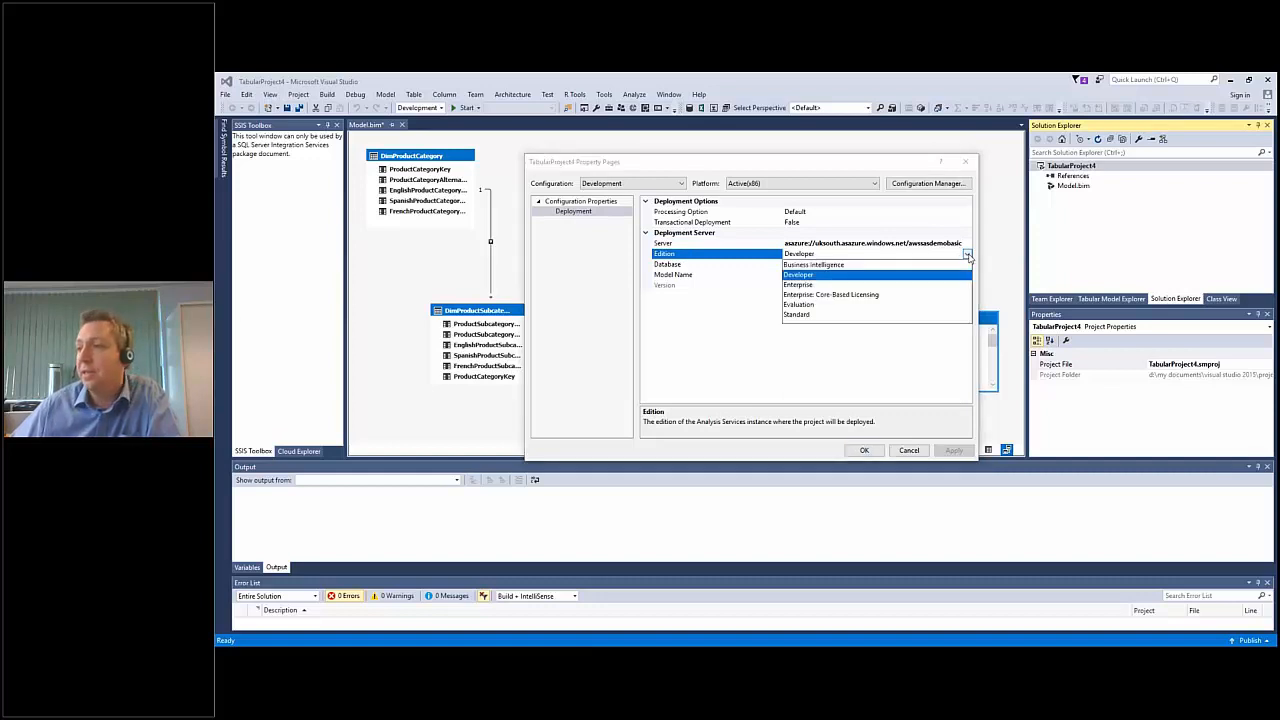
click(968, 256)
click(833, 263)
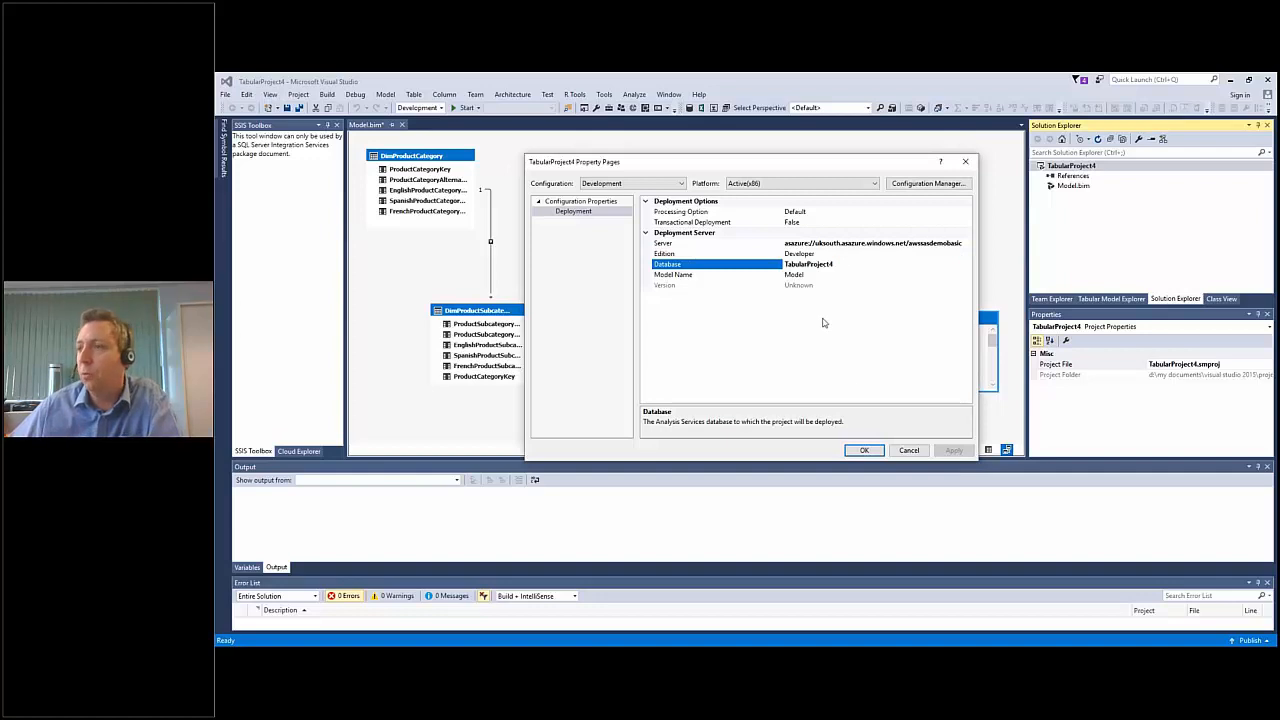
click(864, 450)
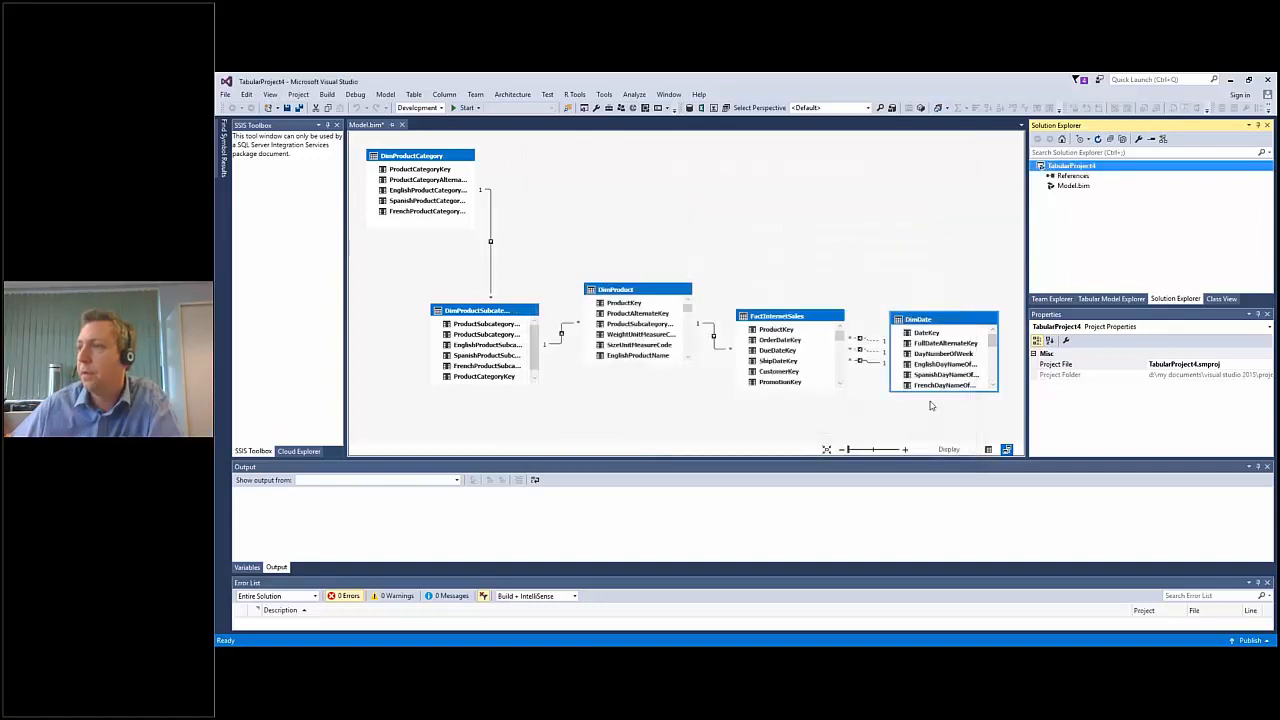
Deploy TabularProject4 to the Azure Analysis Services server, signing in with the existing account.
right_click(1066, 166)
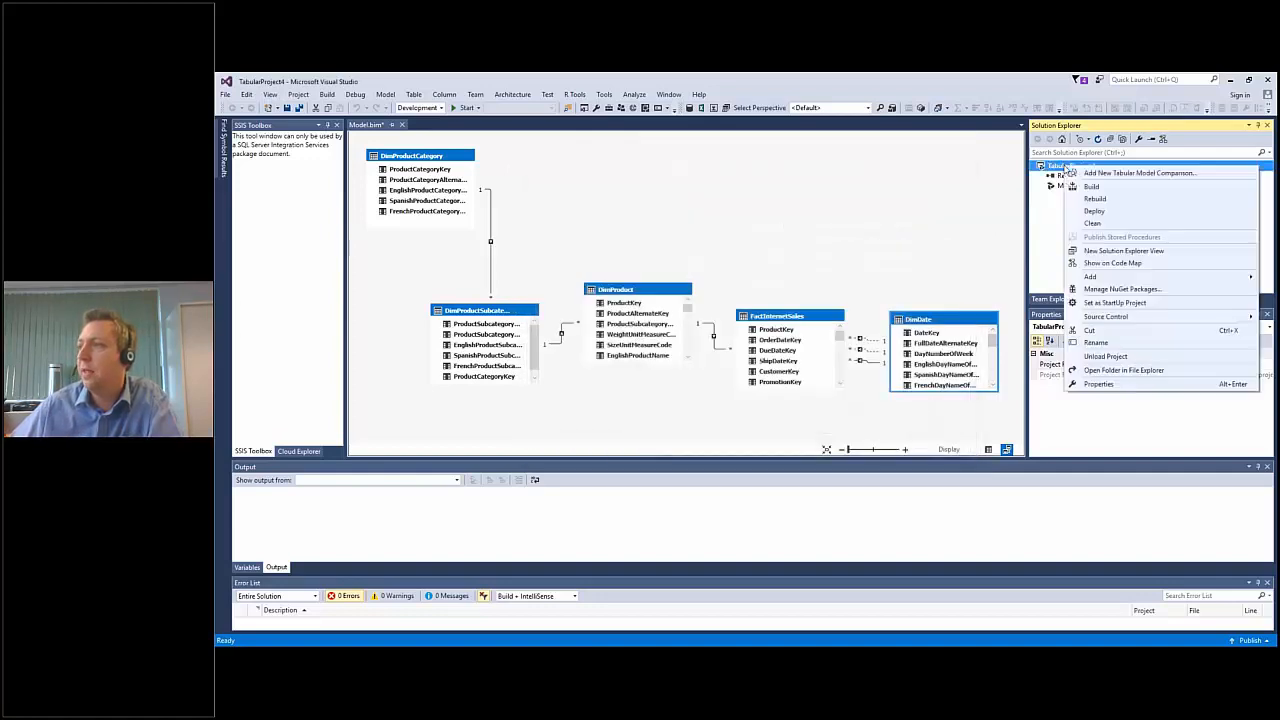
click(1094, 211)
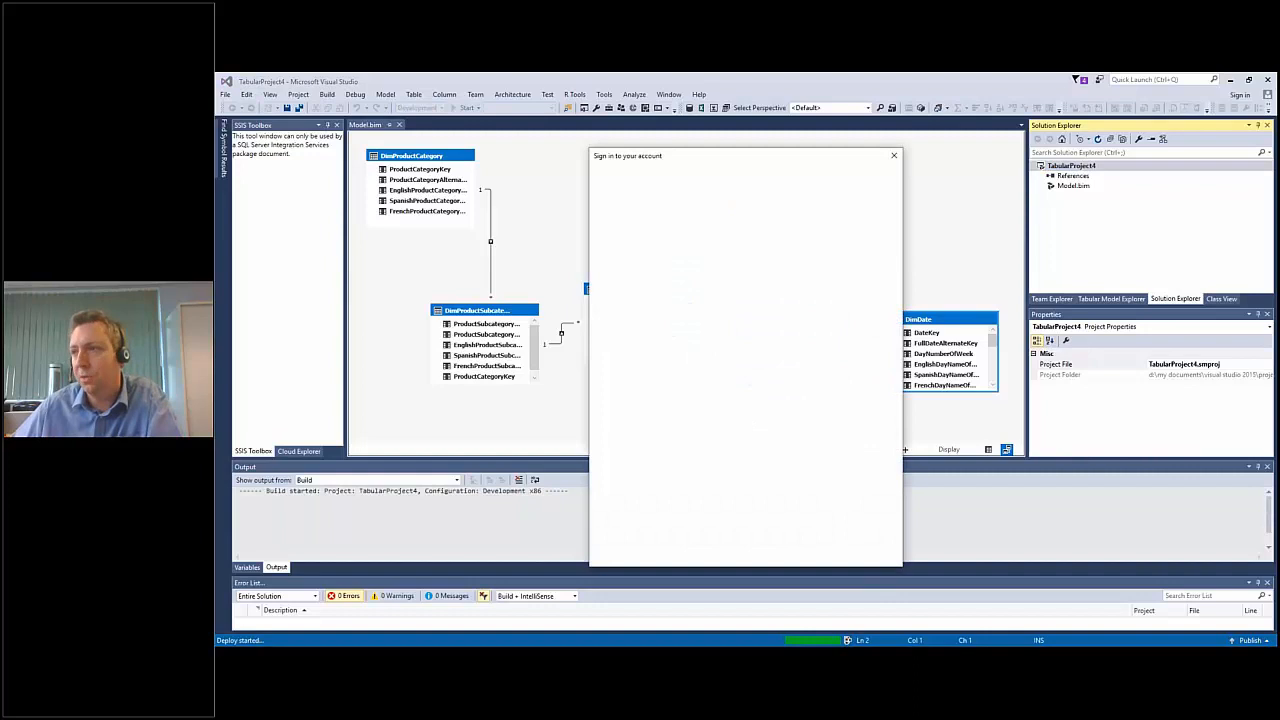
click(725, 256)
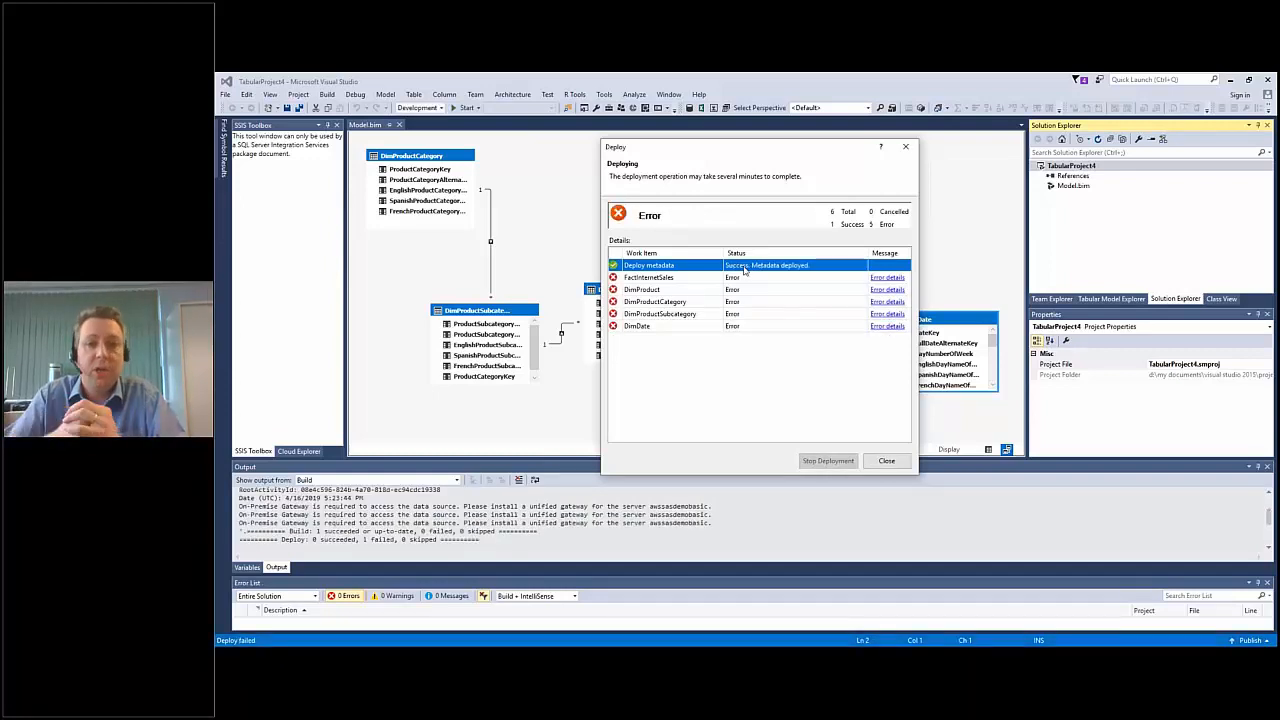
Read the deployment error details for FactInternetSales and close the error message and deployment window.
click(885, 280)
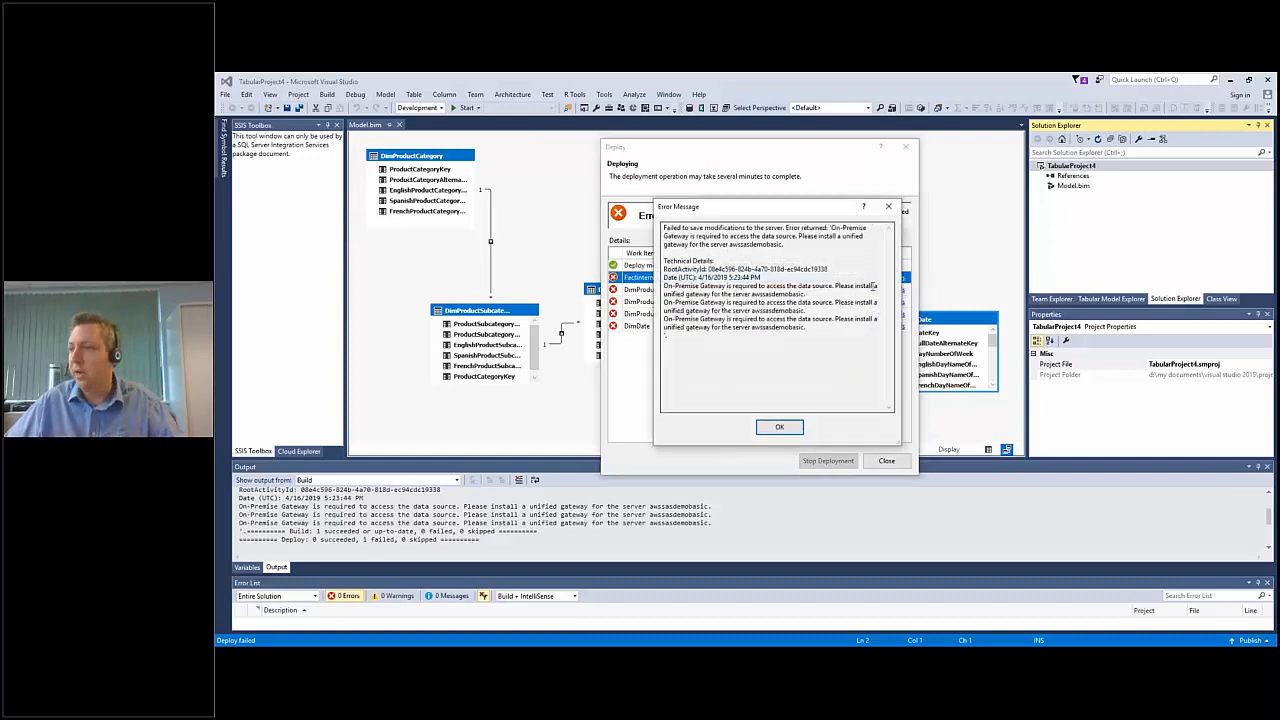
key(ctrl+1)
click(916, 180)
drag(888, 183, 972, 183)
drag(554, 199, 822, 200)
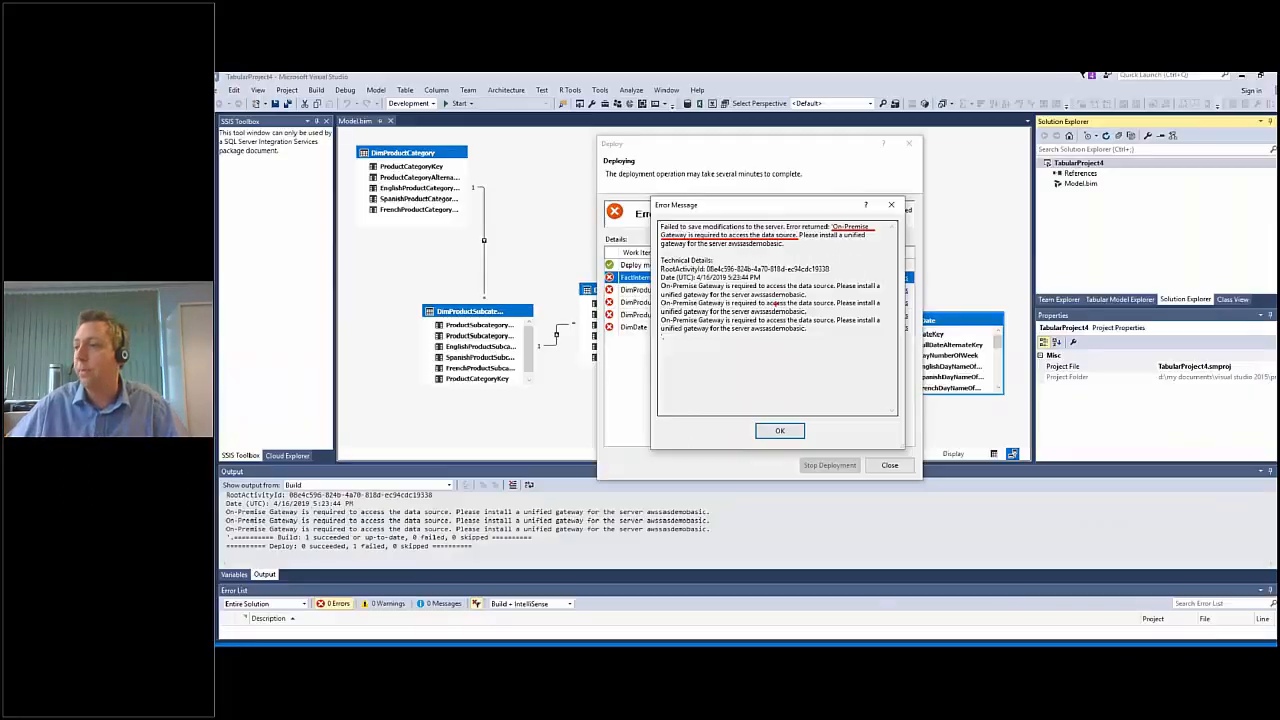
click(786, 574)
click(886, 461)
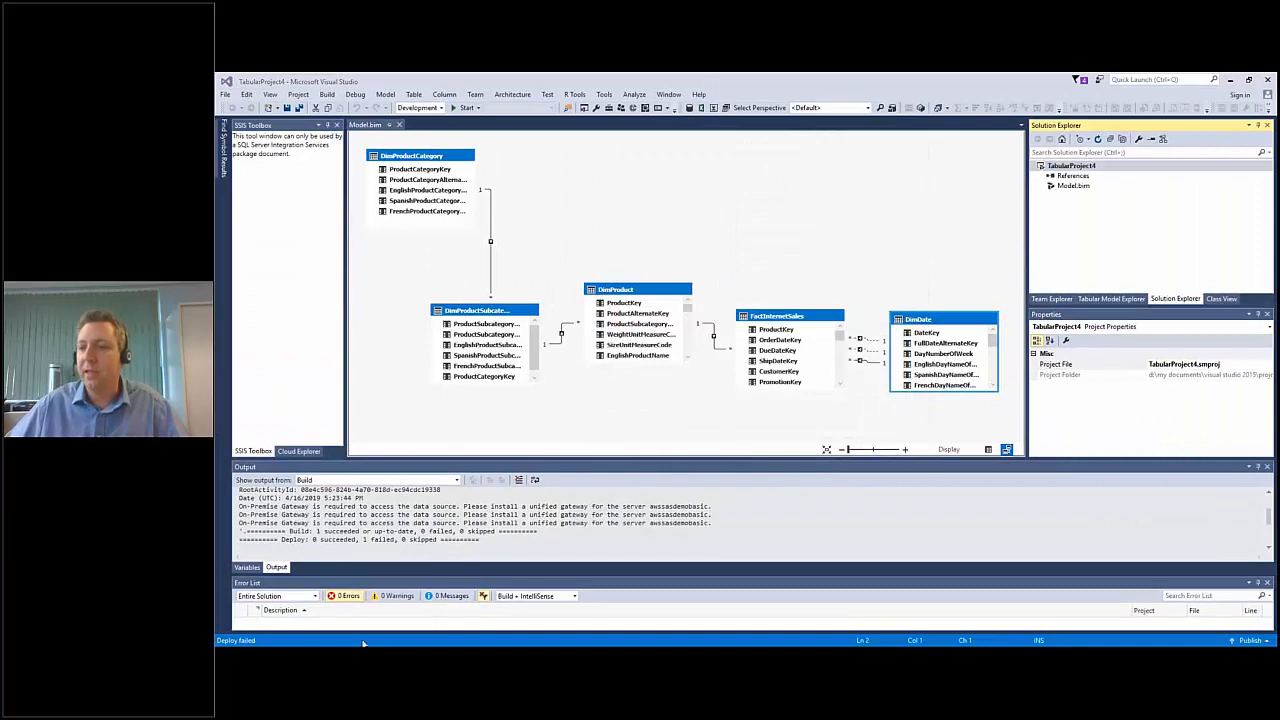
Switch to the Azure portal, refresh the awssasdemobasic overview, dismiss the credit notification, and check the server's model list.
mouse_move(363, 644)
click(431, 629)
key(F5)
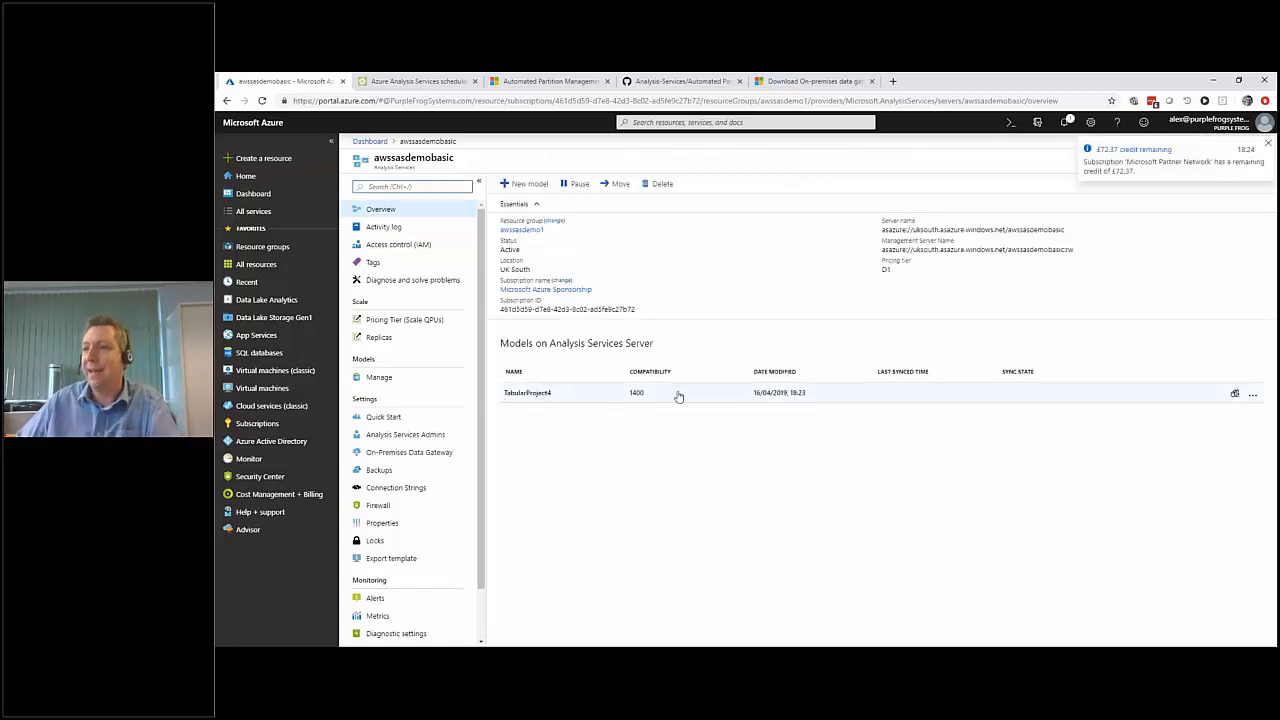
click(1270, 146)
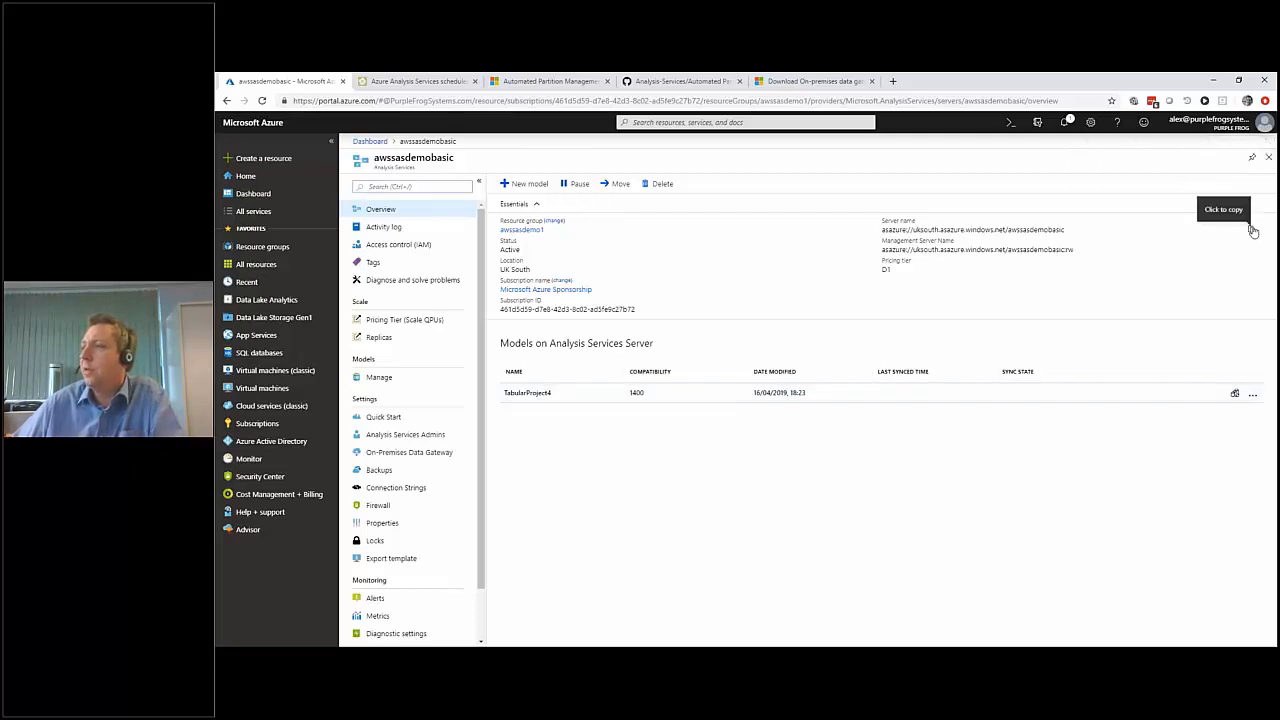
click(598, 590)
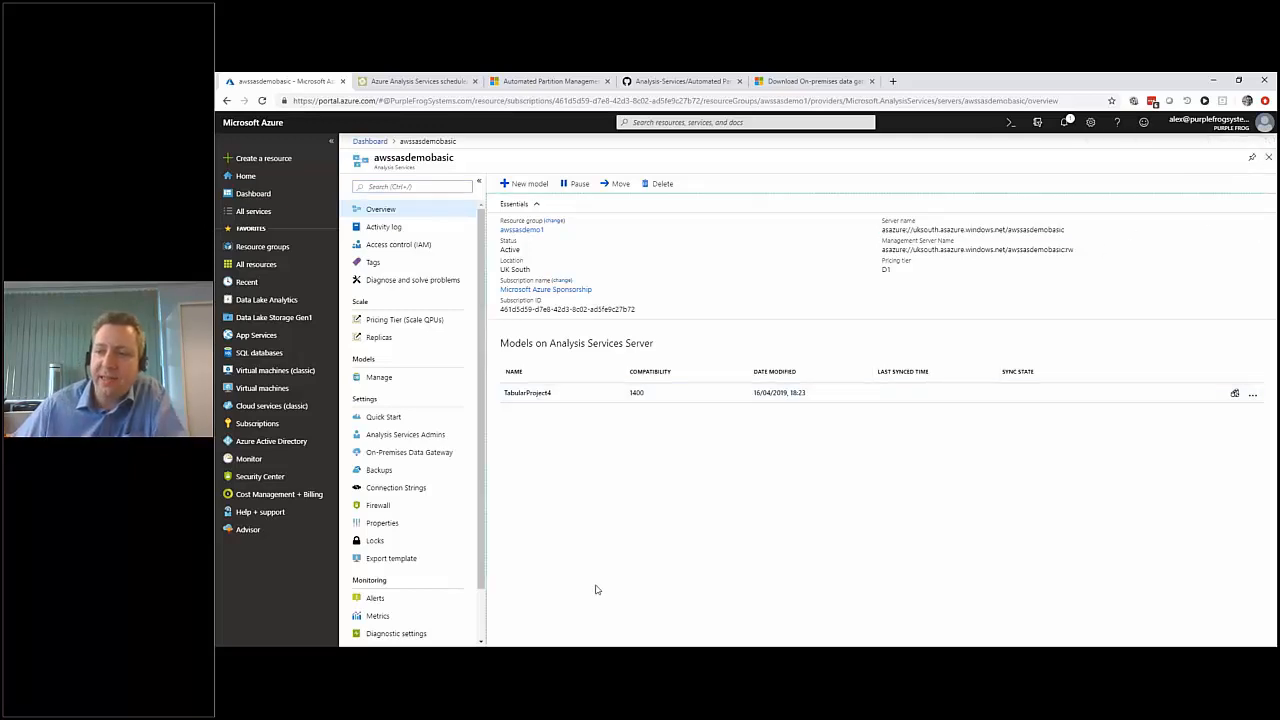
Switch to SQL Server Management Studio, disconnect the awssasdemobasic server, reconnect to it as Analysis Services, and expand its databases.
mouse_move(580, 655)
click(615, 615)
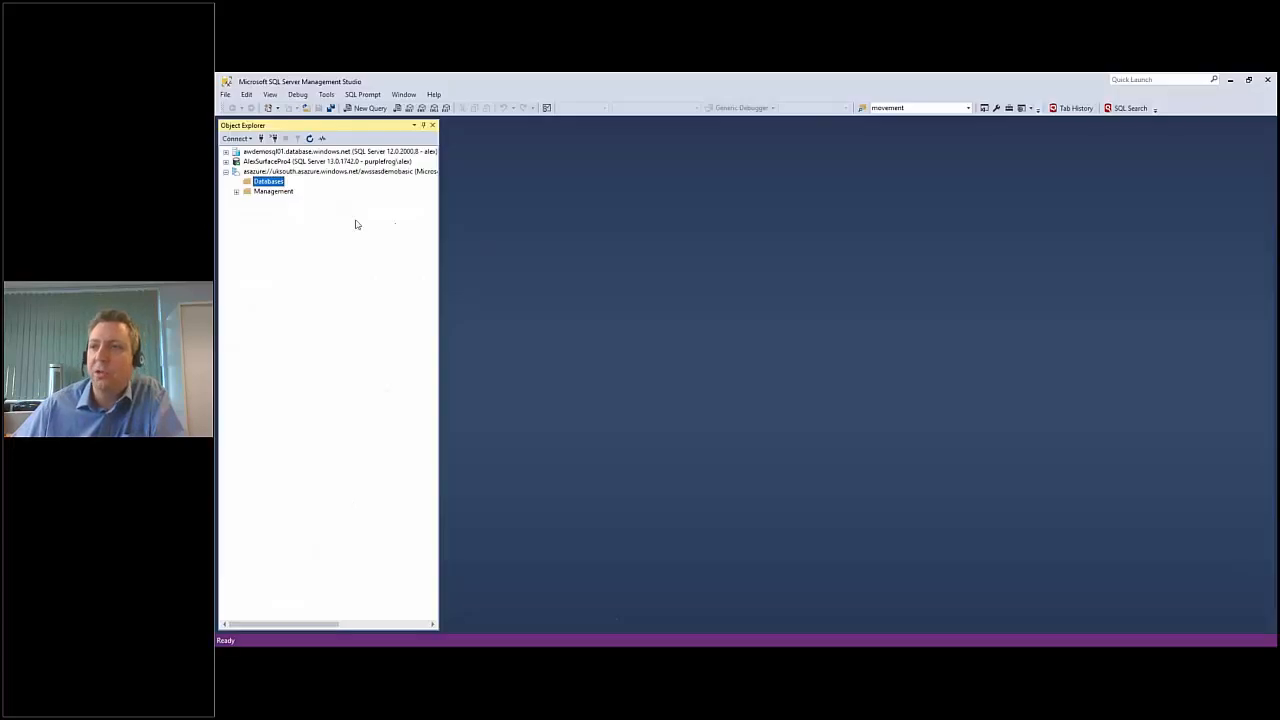
right_click(243, 171)
click(294, 191)
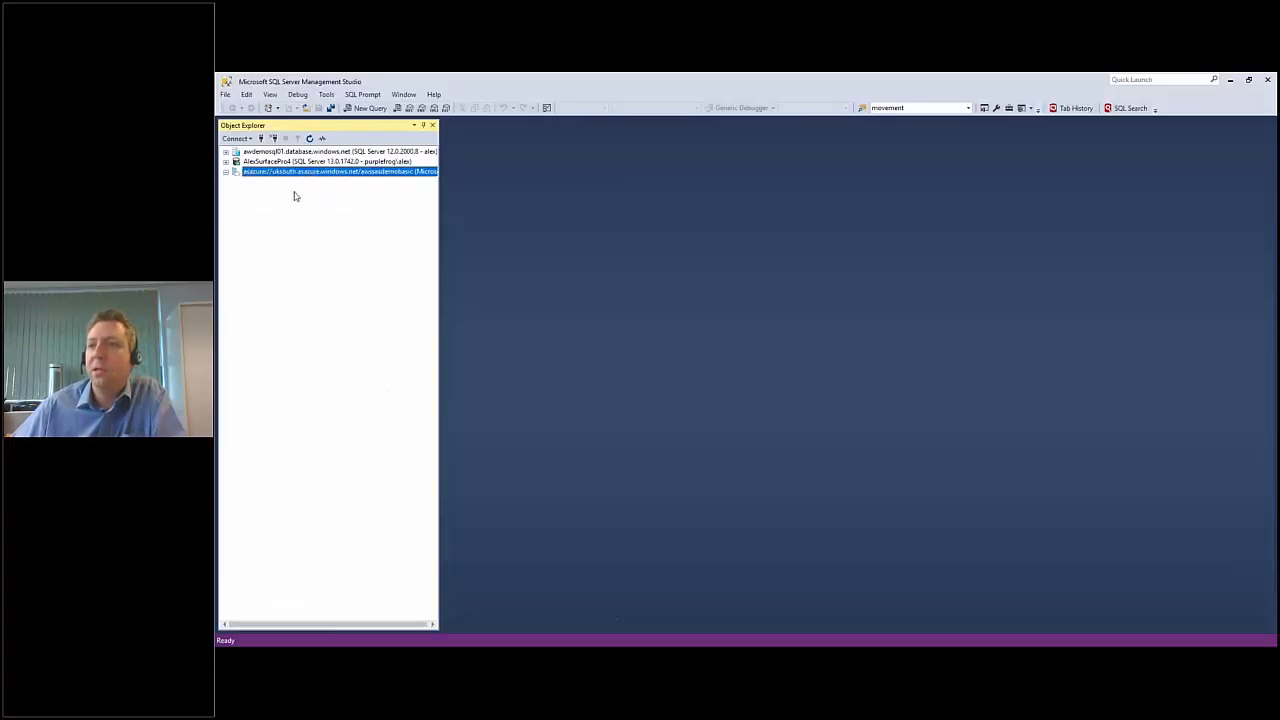
click(236, 138)
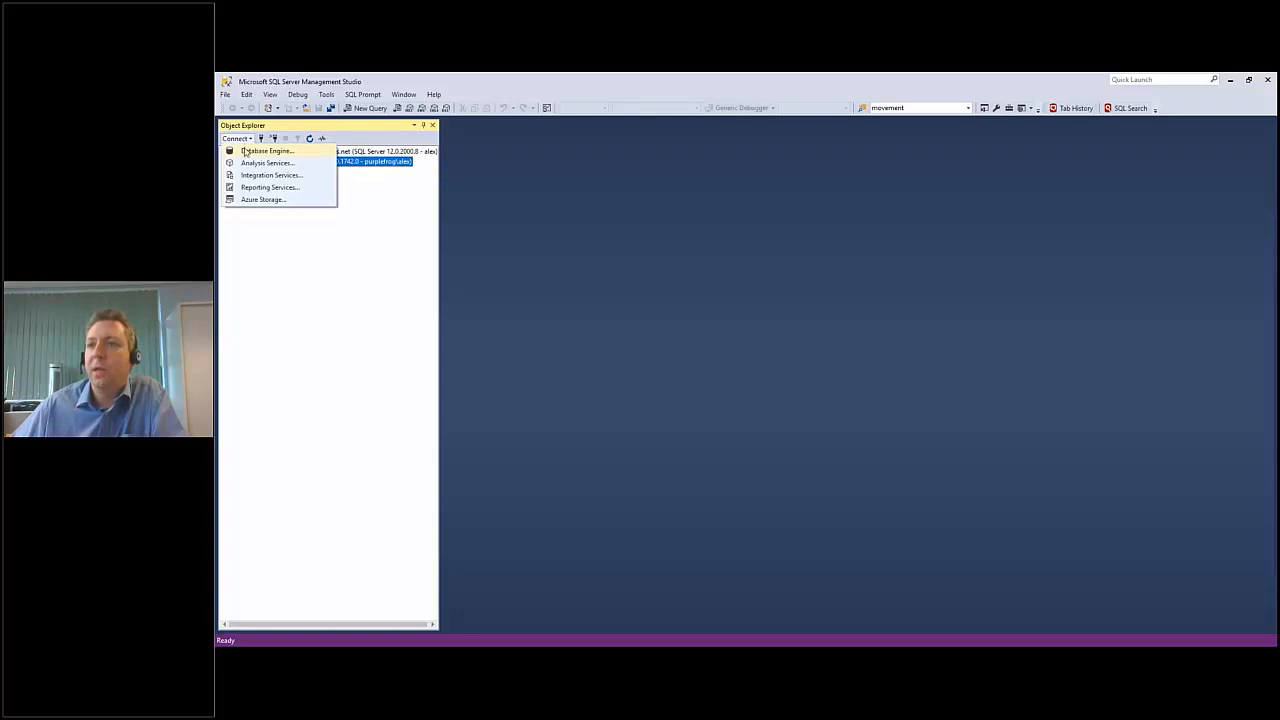
click(266, 163)
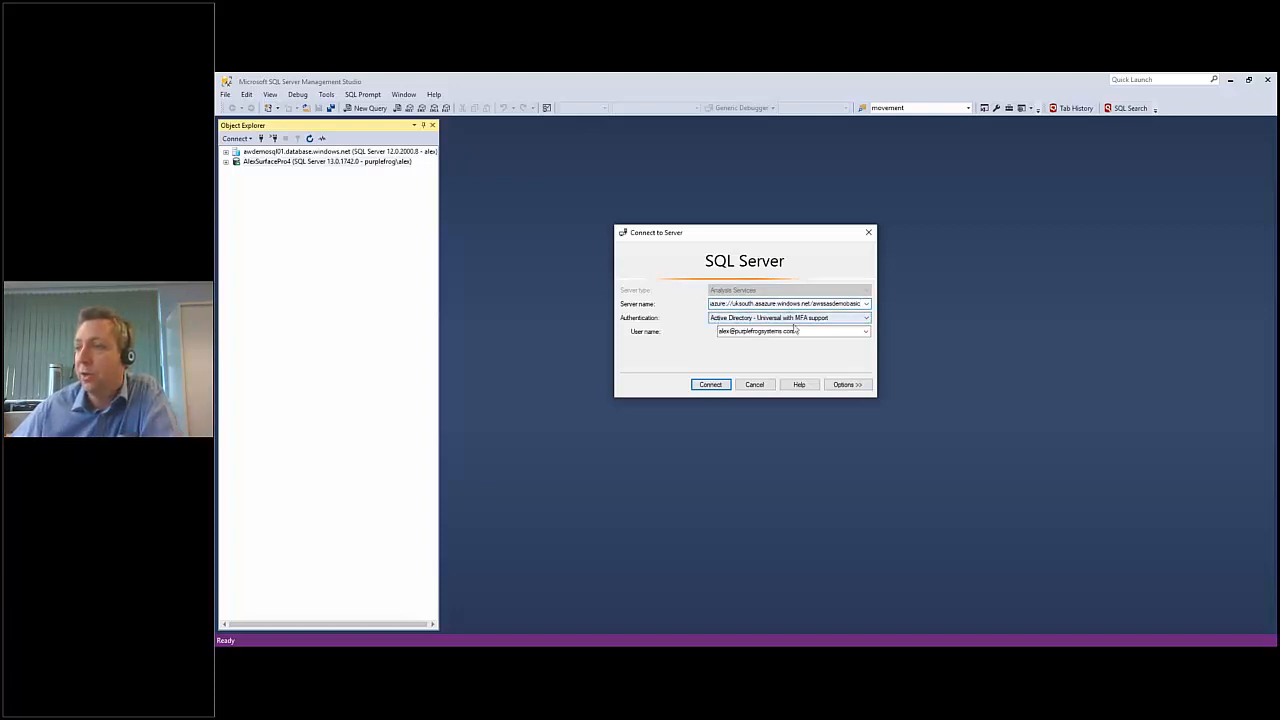
click(710, 386)
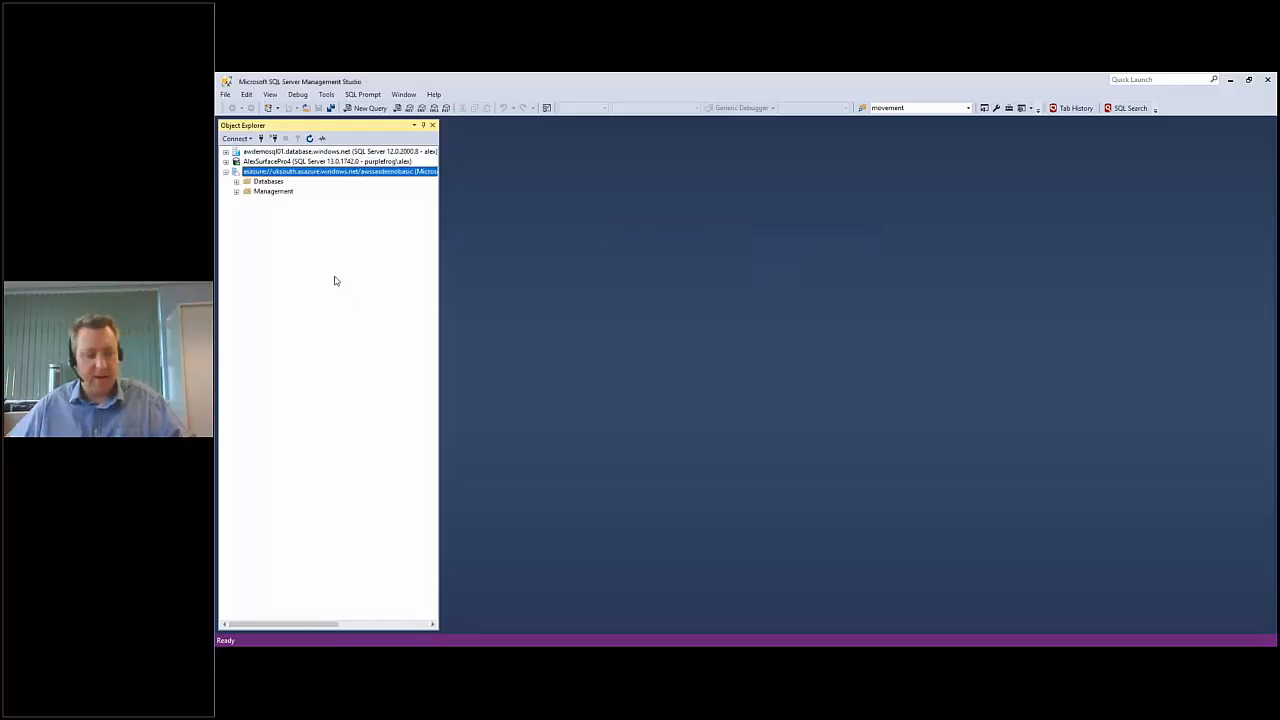
click(236, 182)
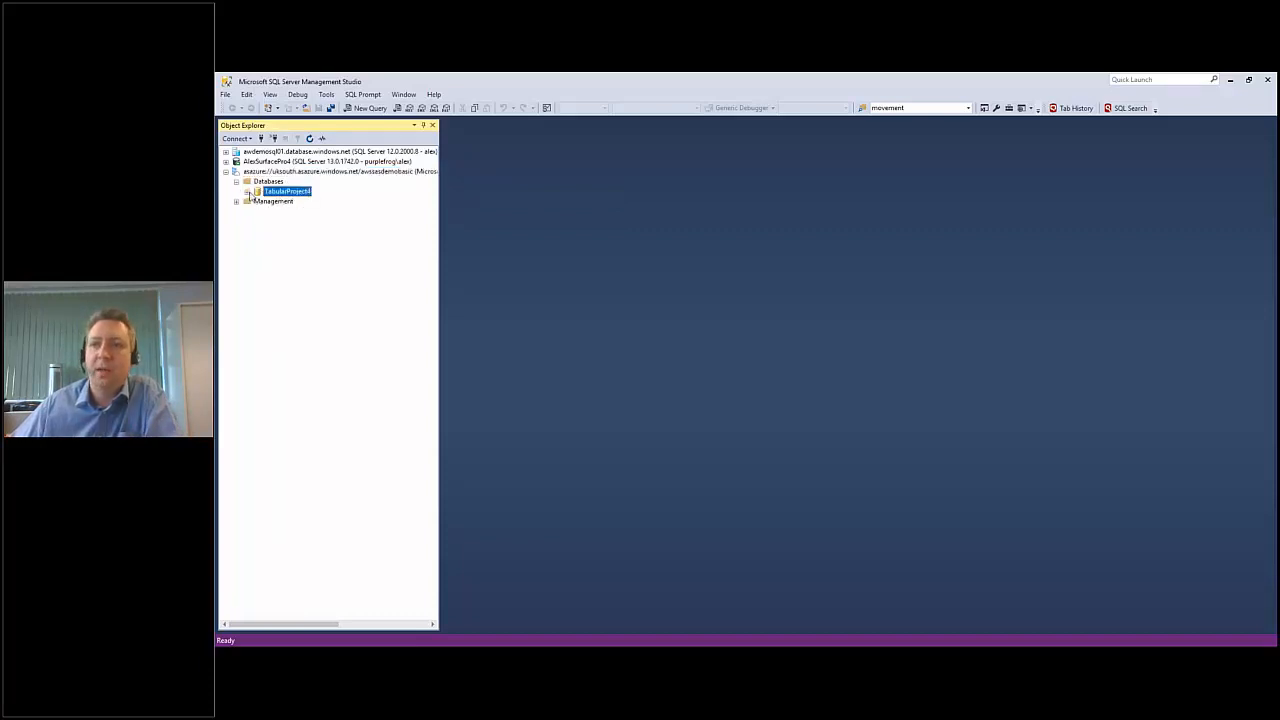
Process the TabularProject4 database's model in Process Full mode and close the processing windows.
right_click(279, 193)
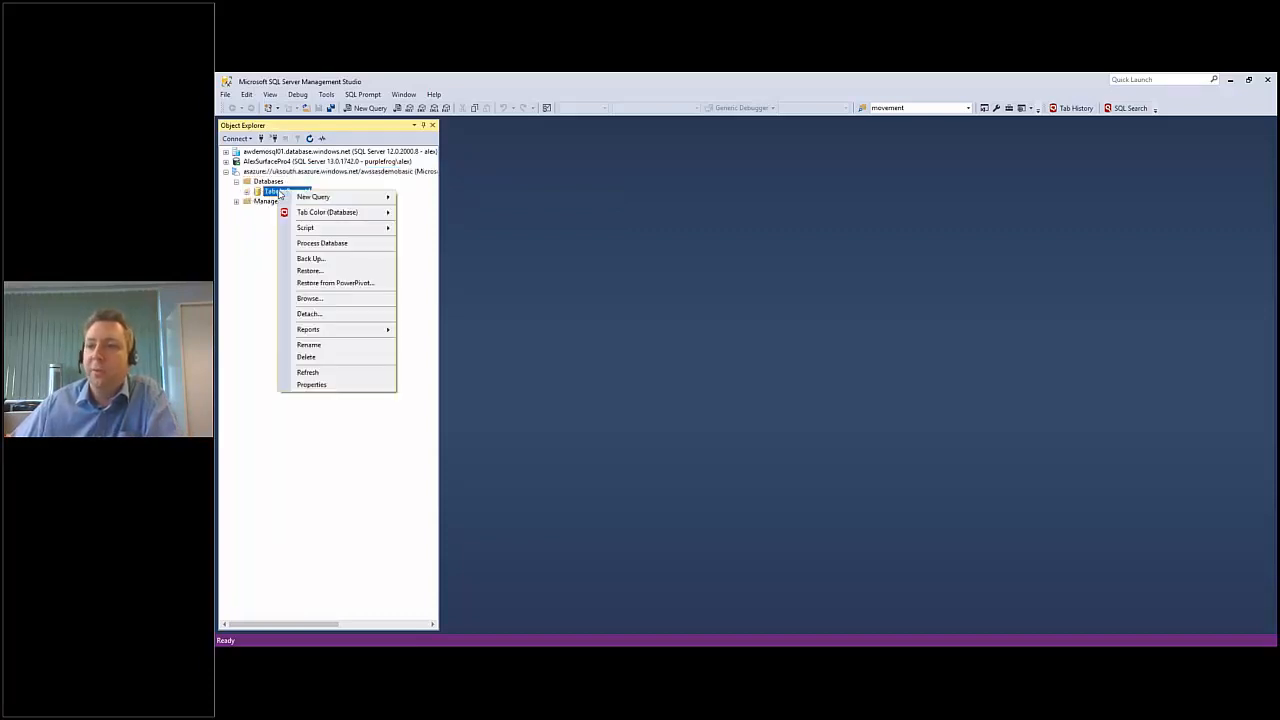
click(318, 244)
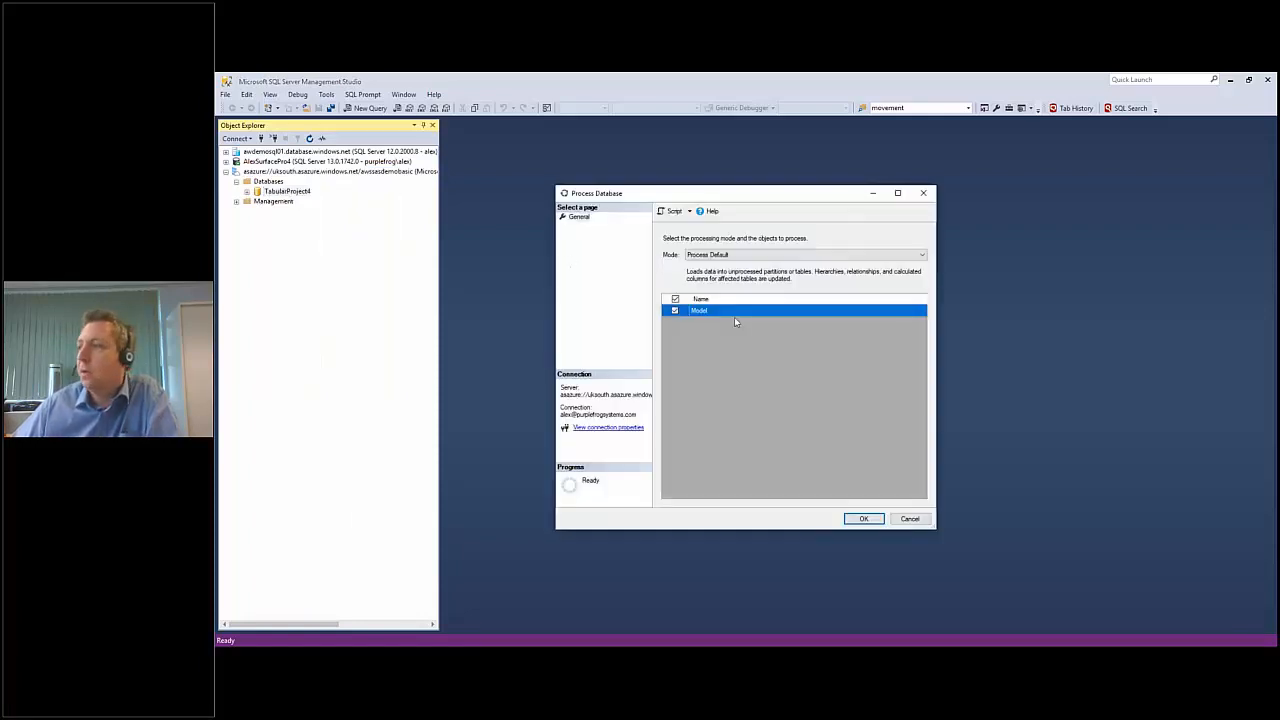
click(838, 255)
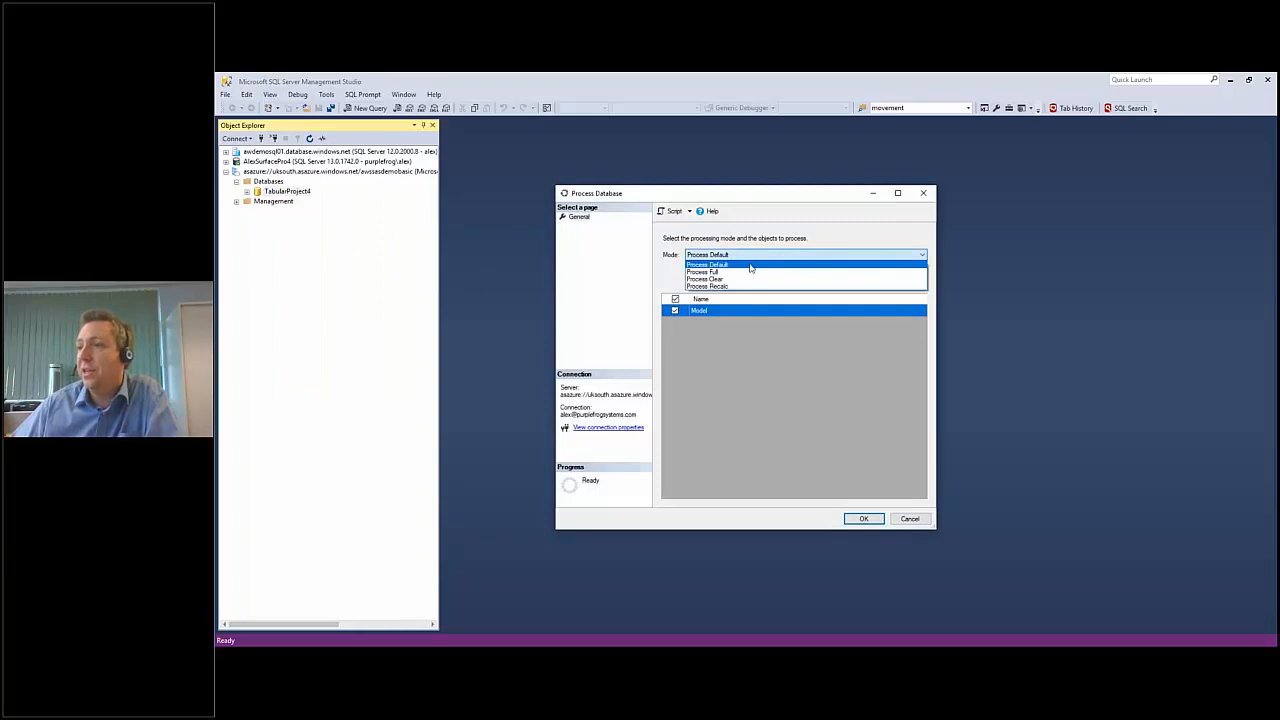
click(744, 272)
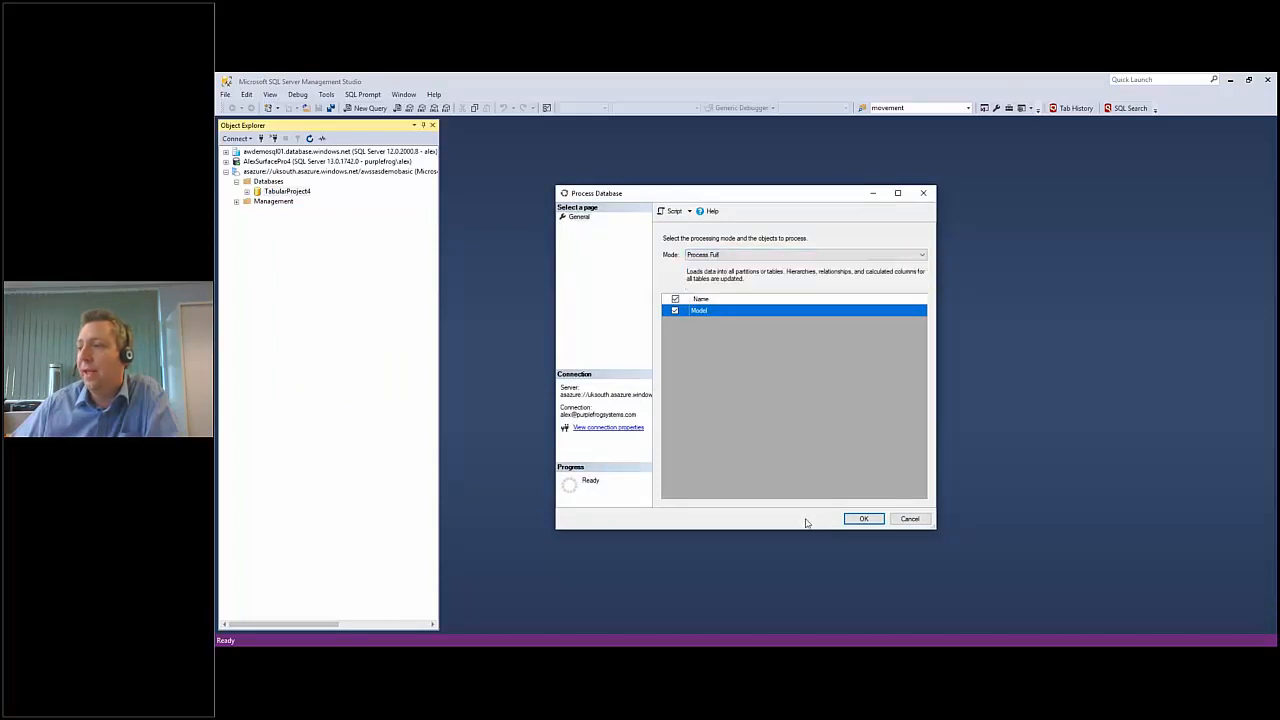
click(863, 518)
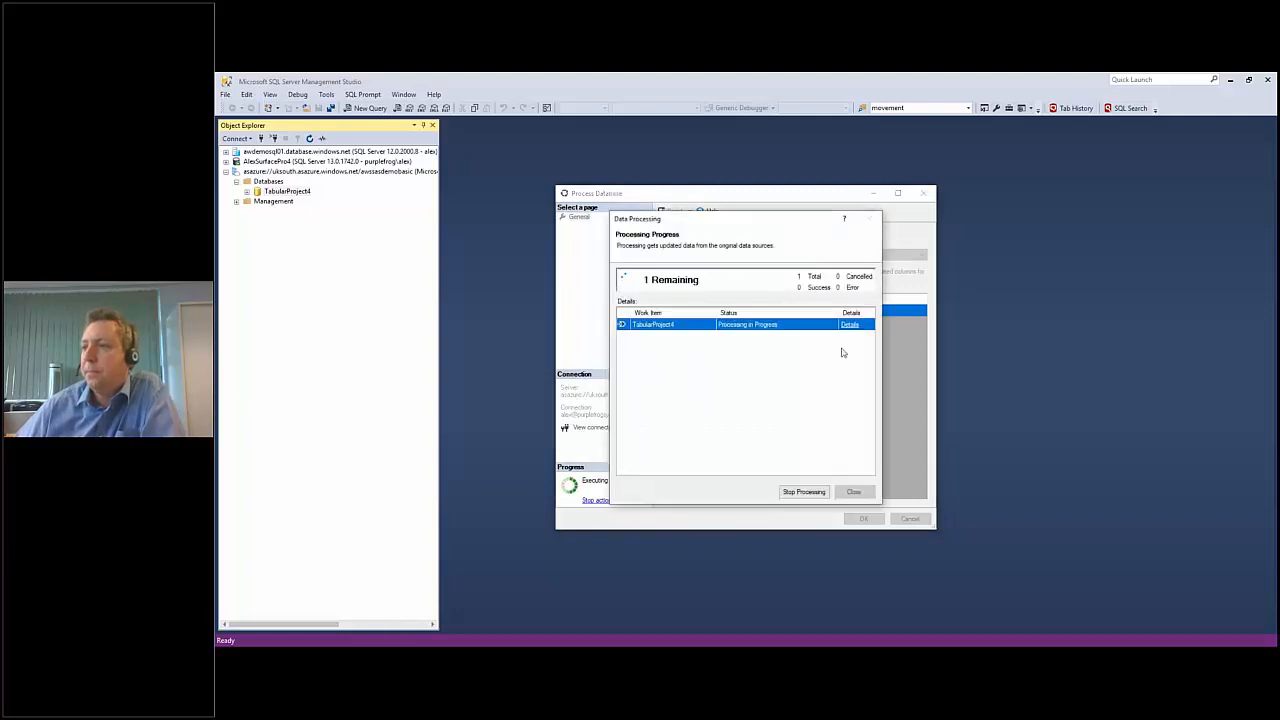
click(853, 492)
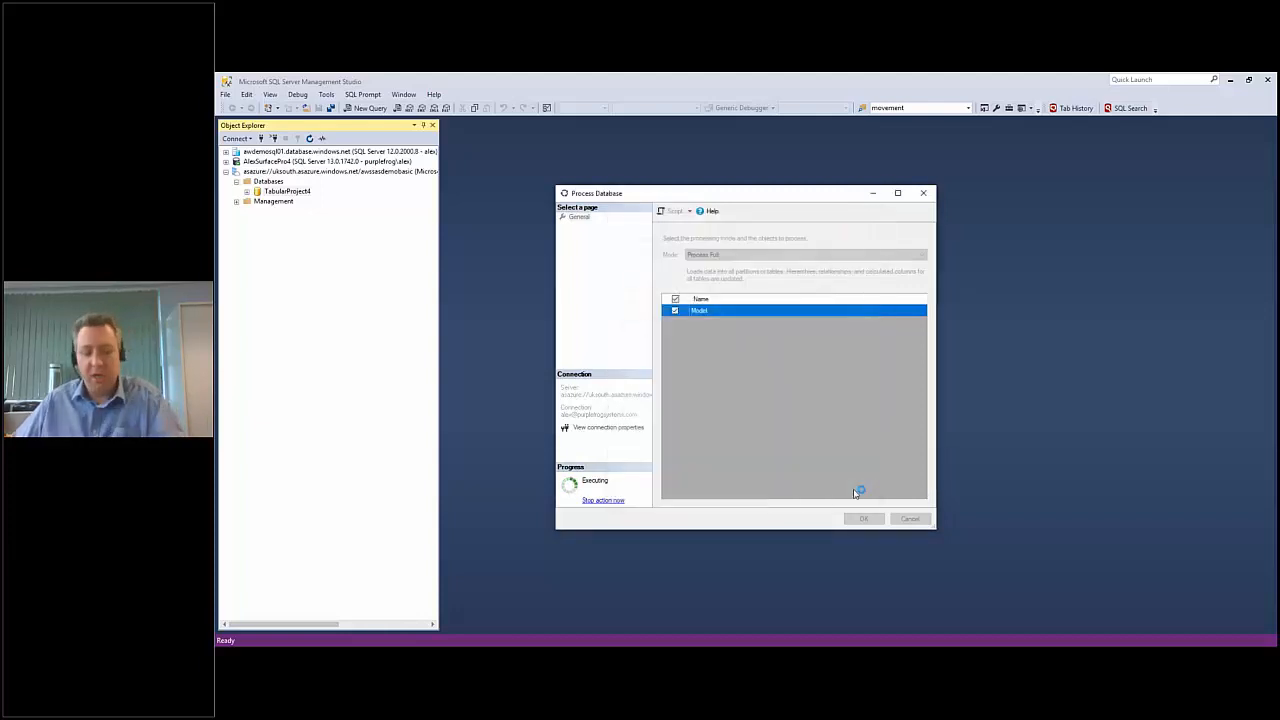
click(862, 518)
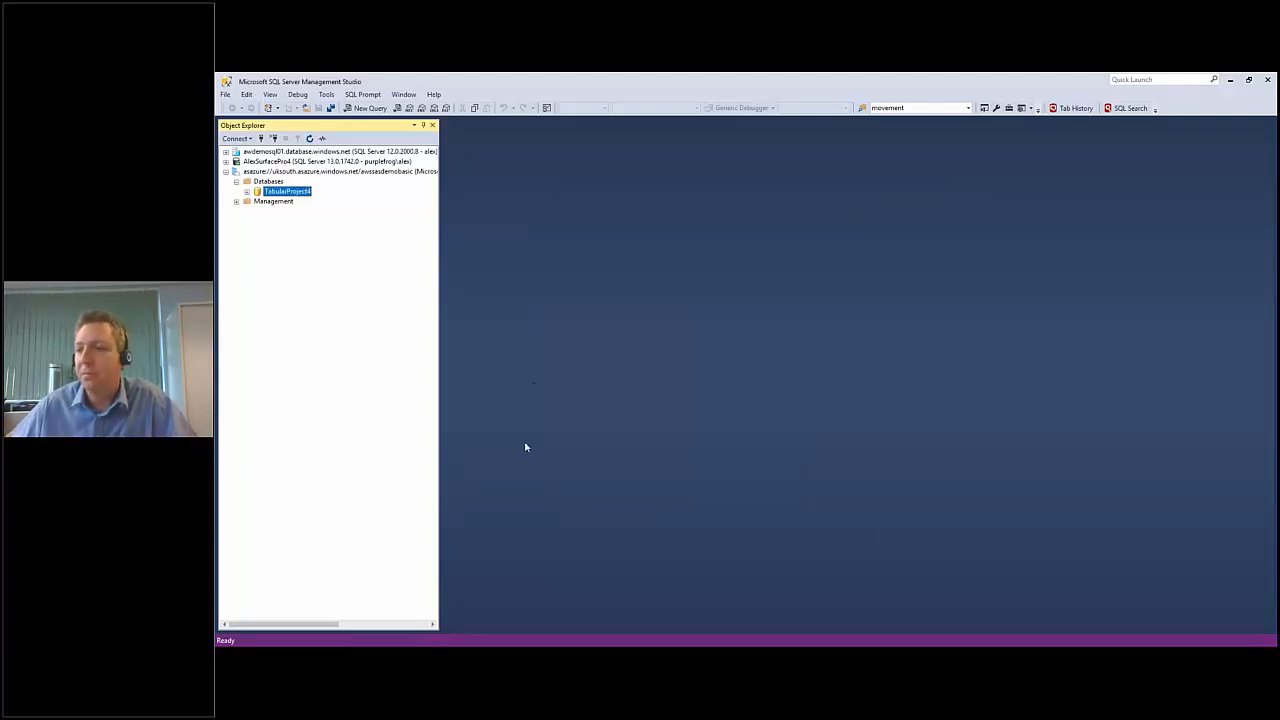
Switch to the browser, view the On-premises data gateway download page, and return to the awssasdemobasic overview.
click(351, 655)
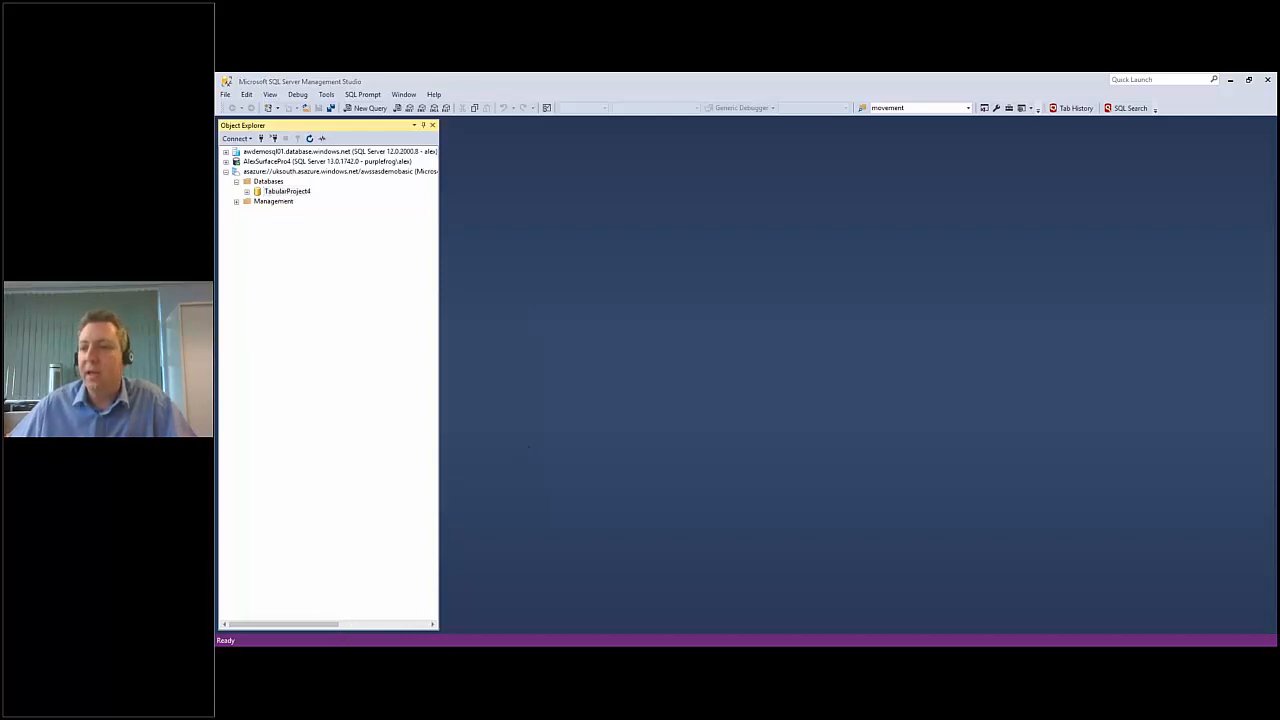
click(415, 622)
click(802, 82)
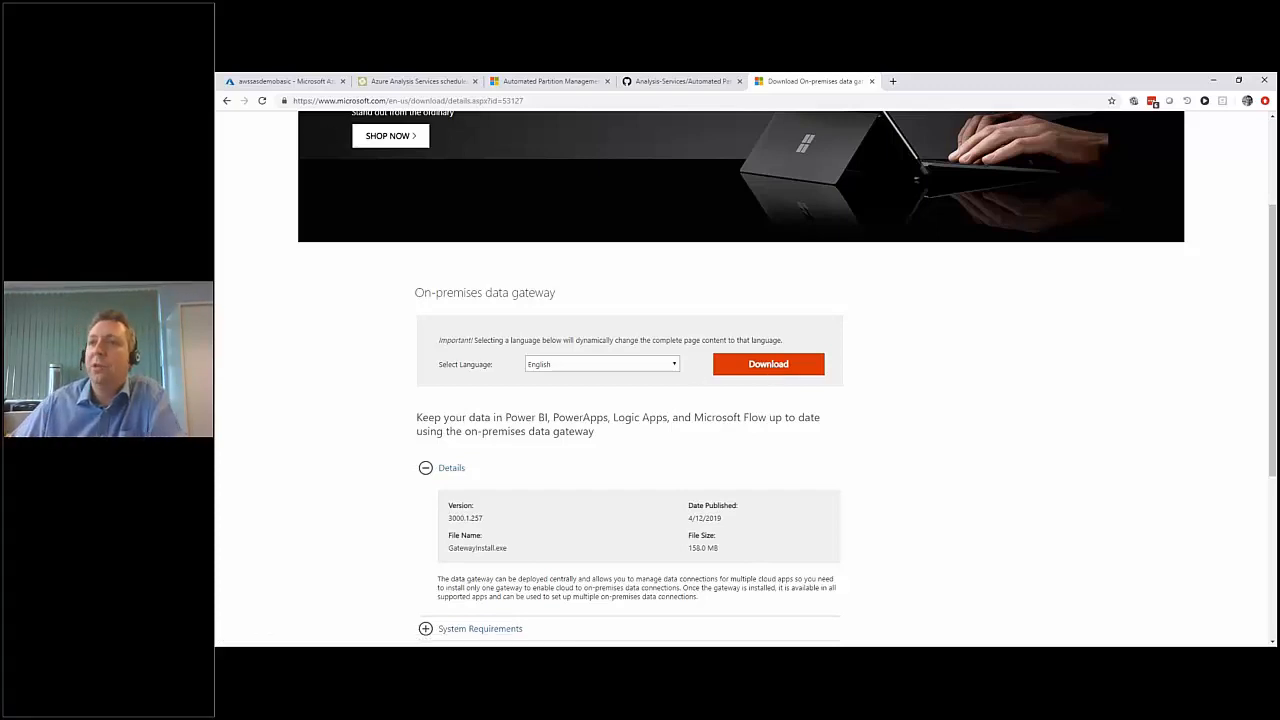
click(286, 82)
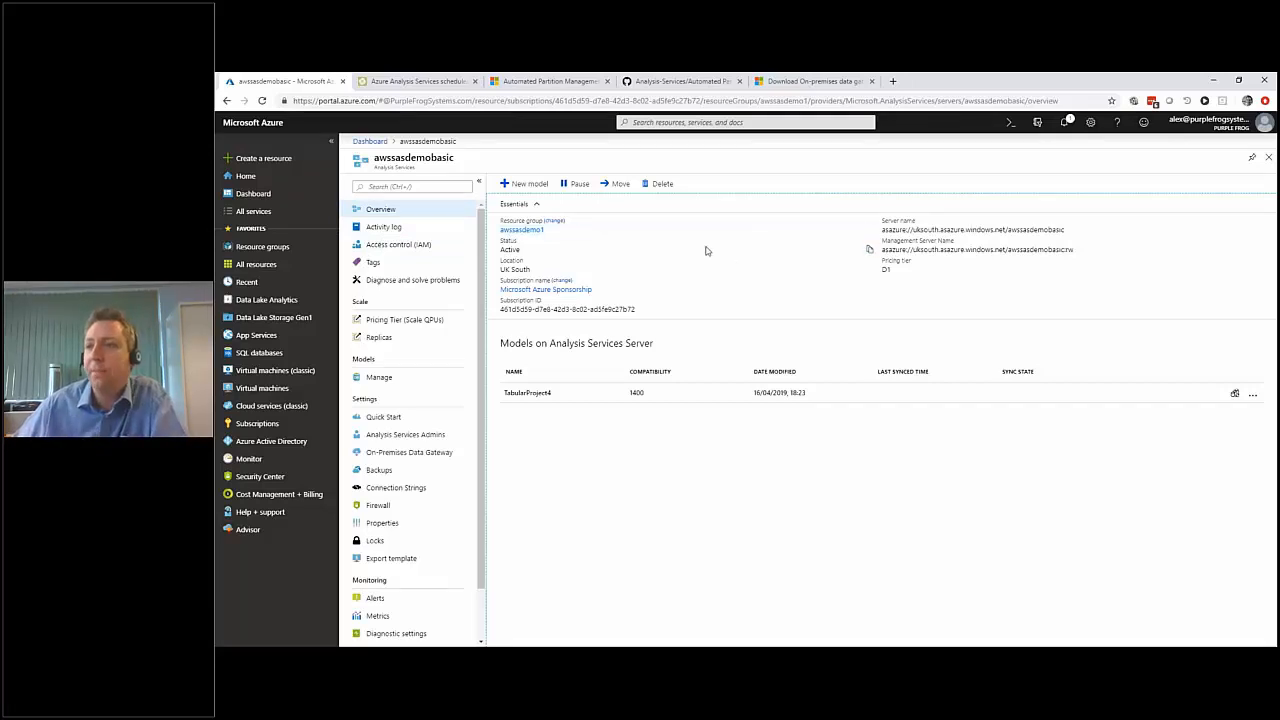
Start creating a new Azure resource, search the marketplace for On-premises data gateway, and open its creation form.
click(262, 158)
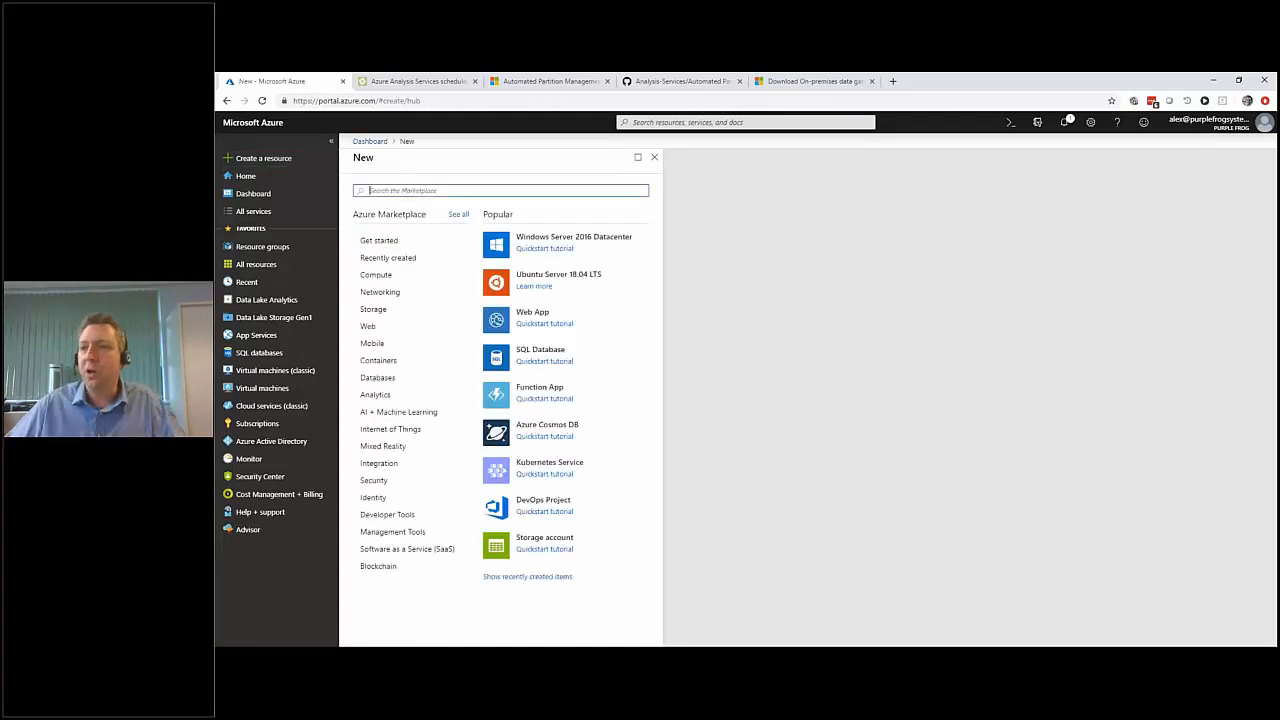
text(gate)
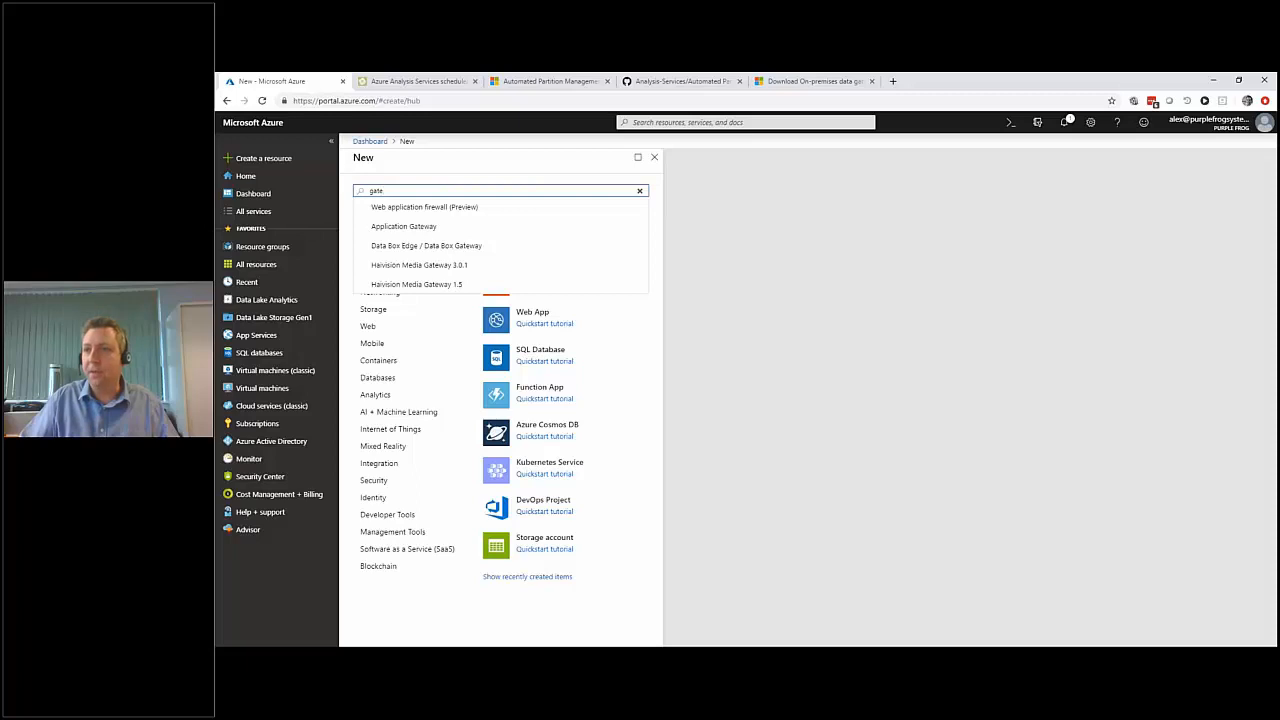
key(BackSpace)
key(BackSpace)
key(BackSpace)
key(BackSpace)
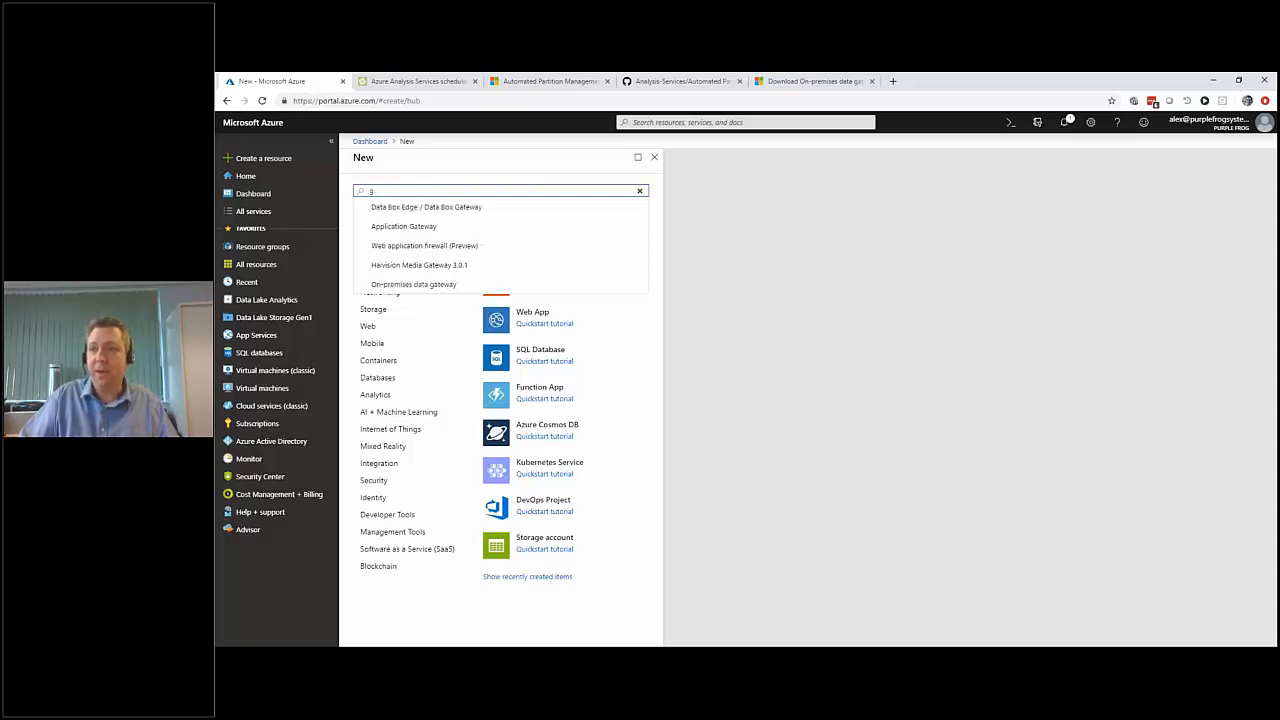
text(on-p)
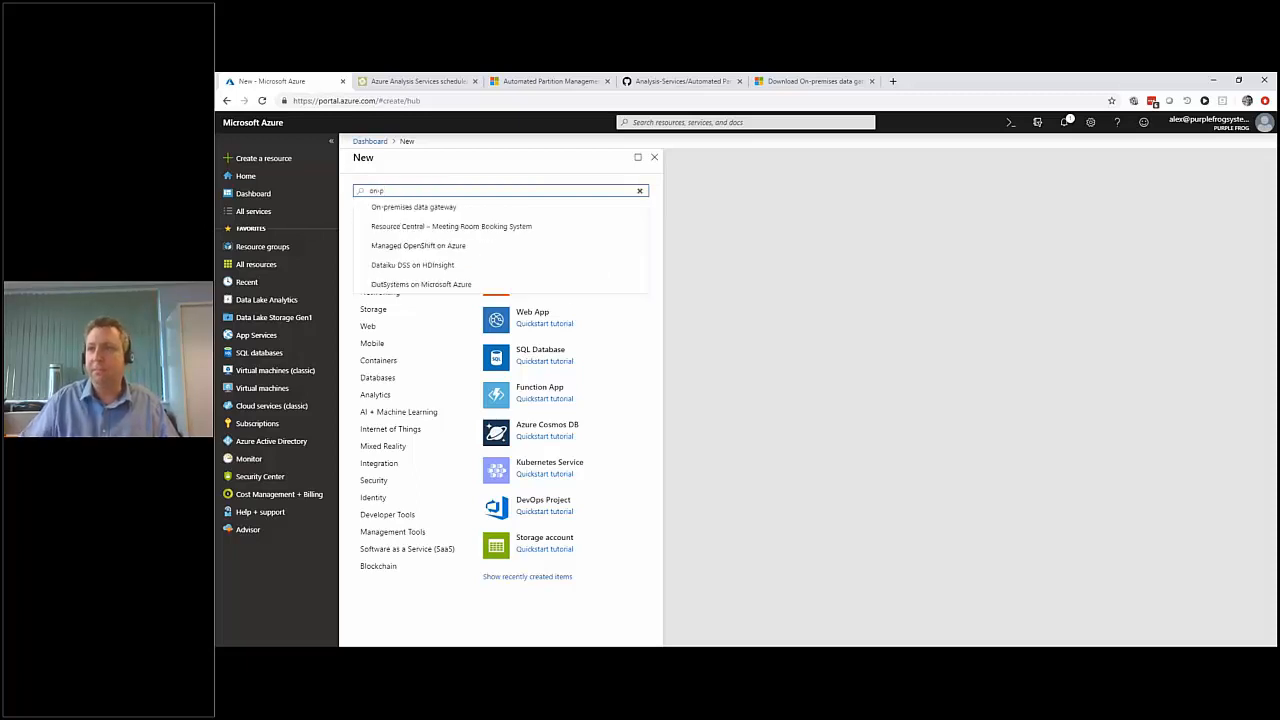
click(420, 207)
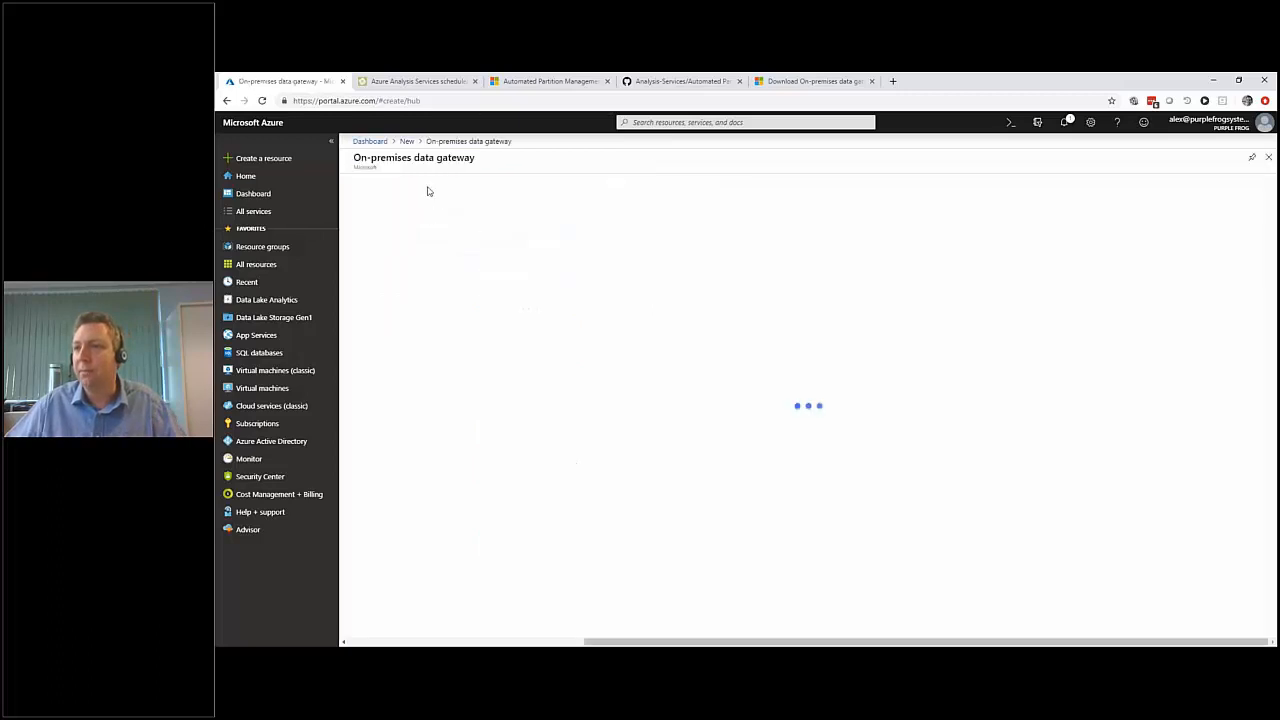
click(460, 231)
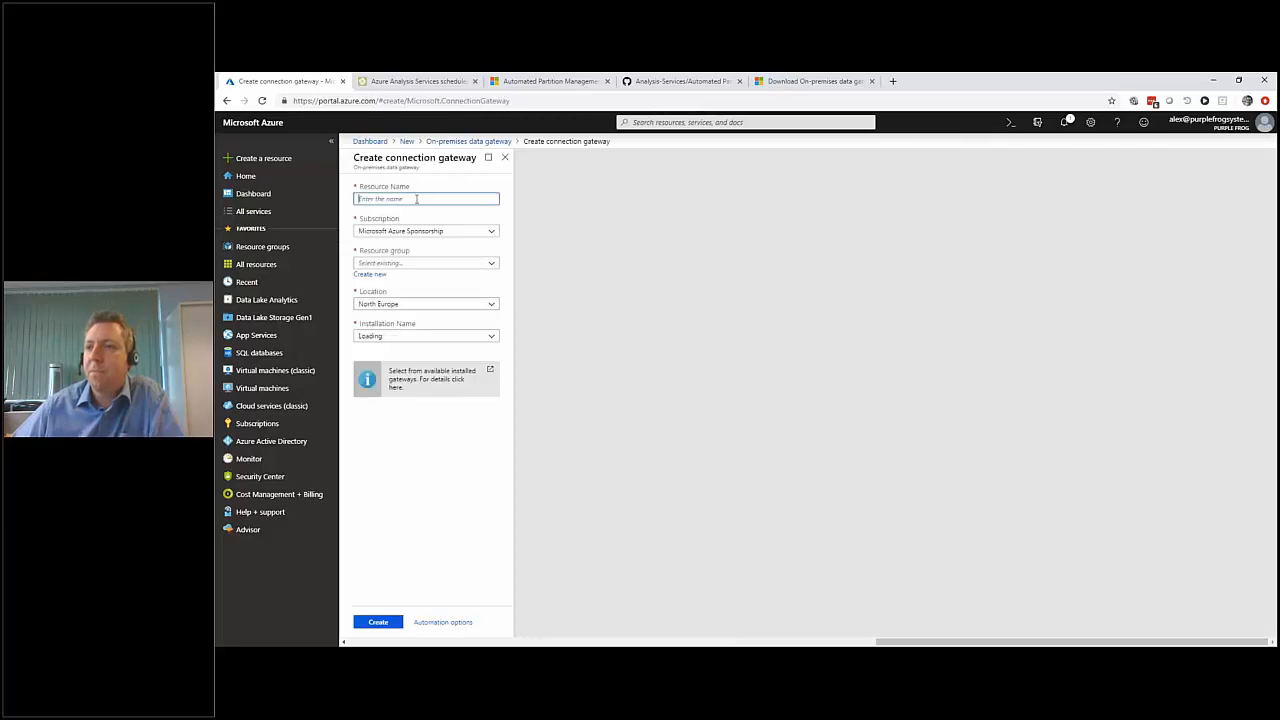
Create the connection gateway named AlexsAwesomeGatewaySP4 in resource group AlexsAwesomeGateway, using the AlexsAwesomeGatewaySP4 installation.
text(Alexs)
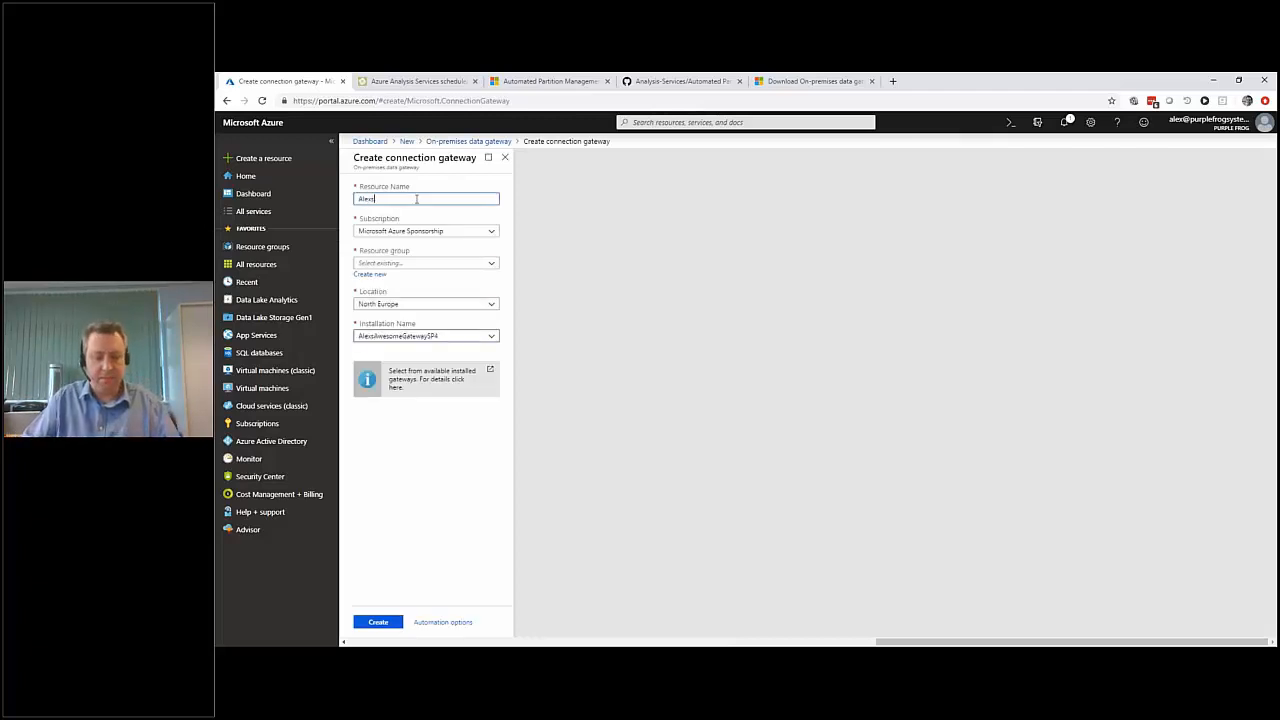
text(AwesomeGate)
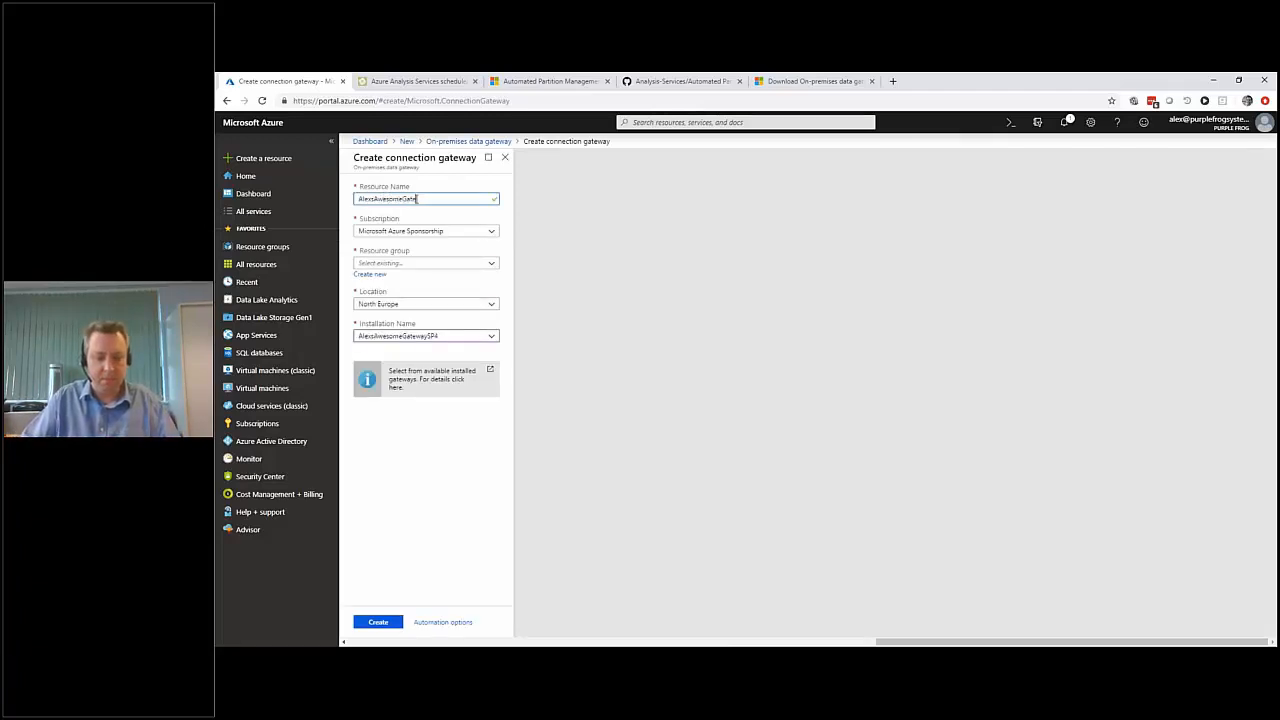
text(waySP4)
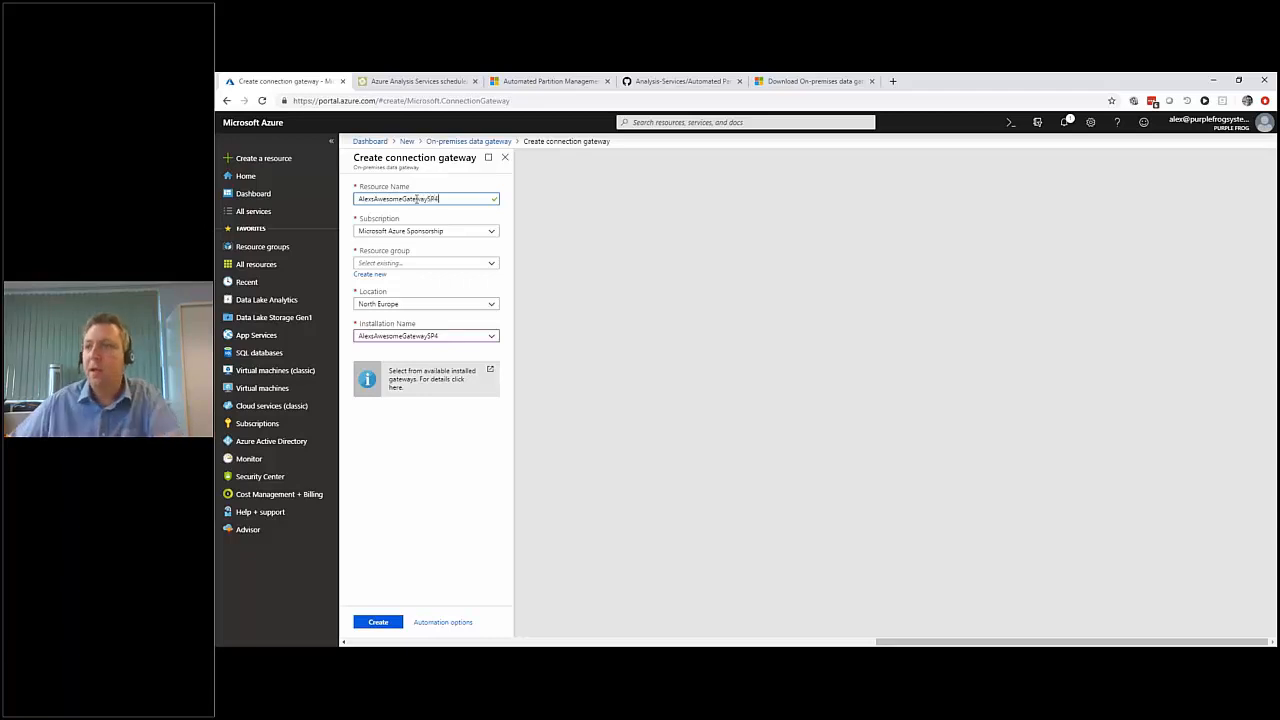
click(491, 263)
click(402, 278)
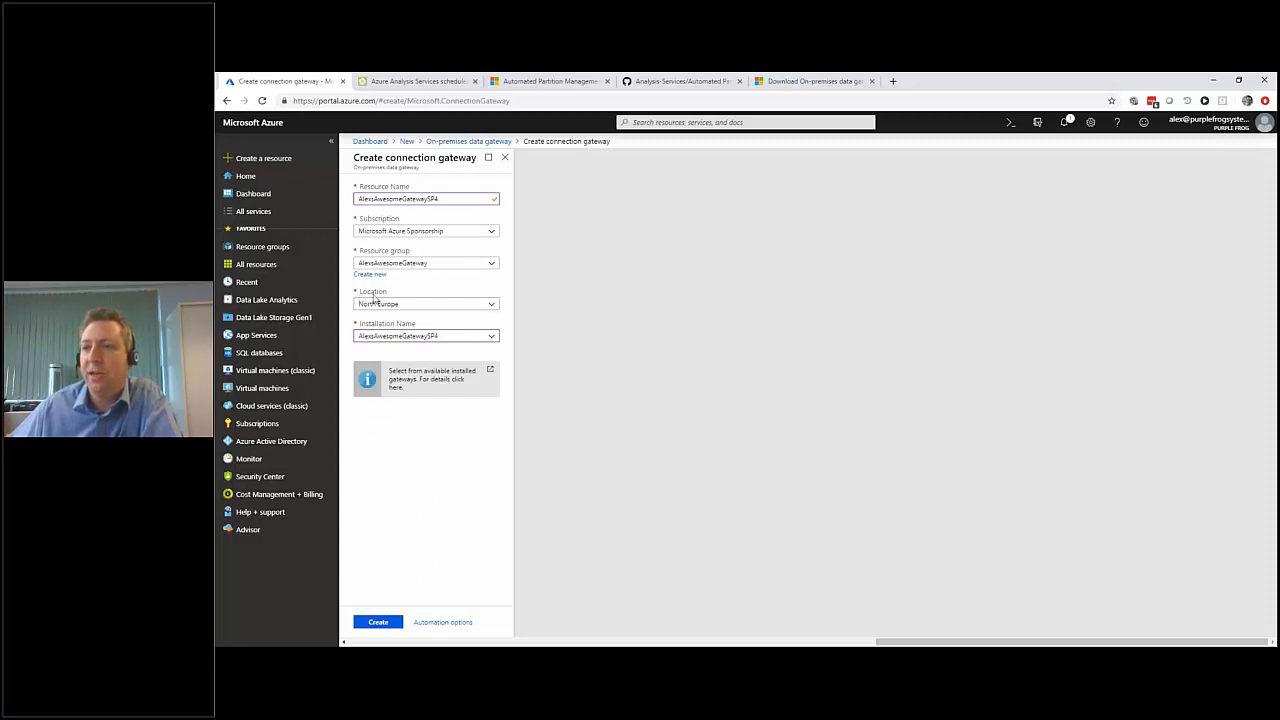
click(494, 339)
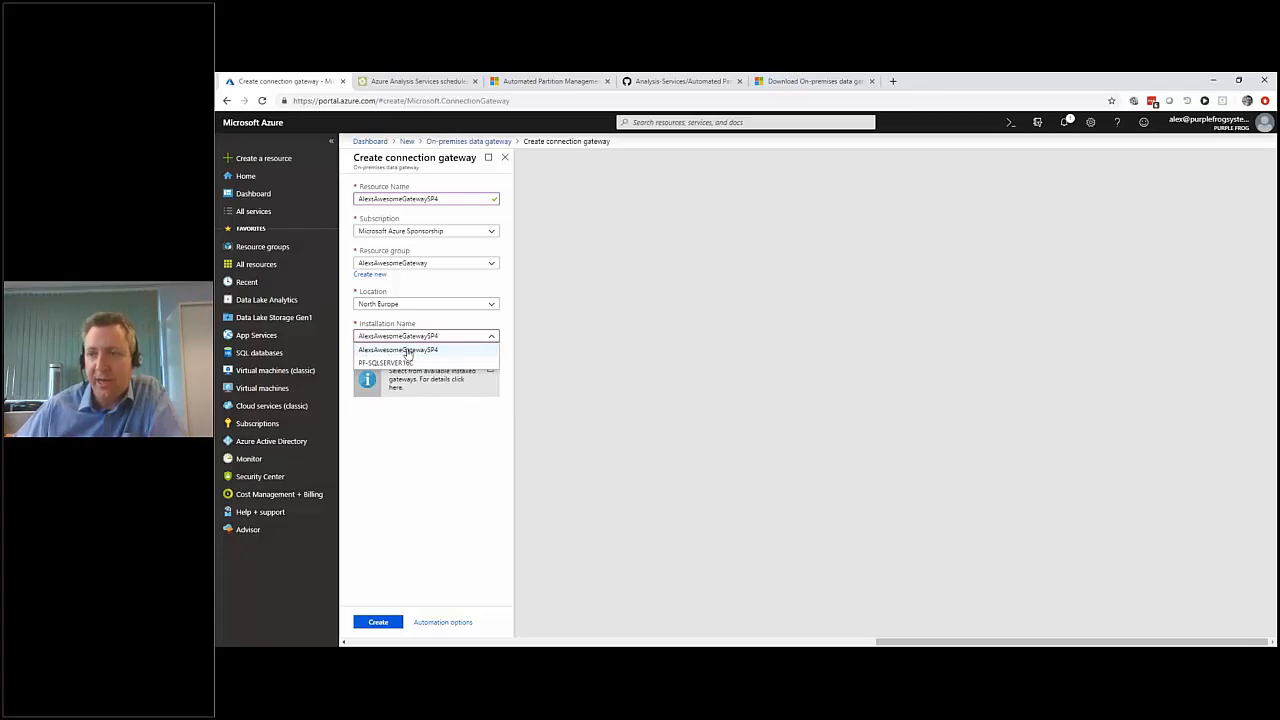
click(406, 351)
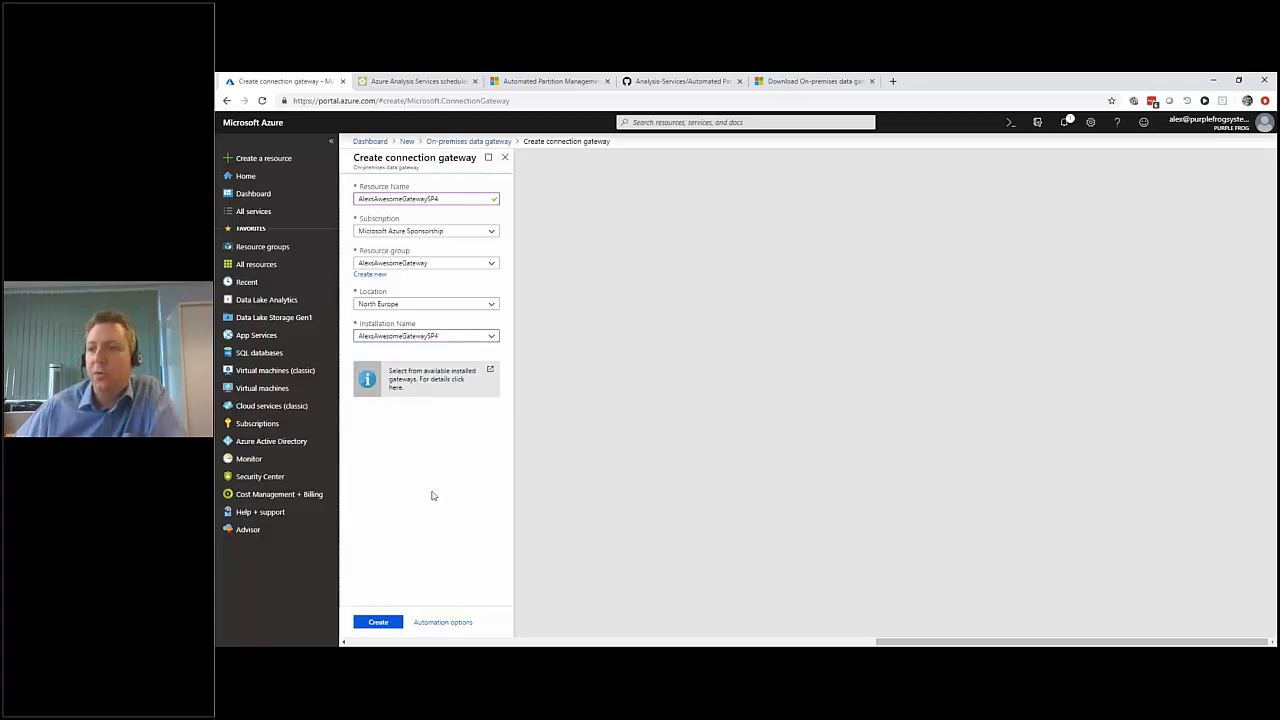
click(380, 624)
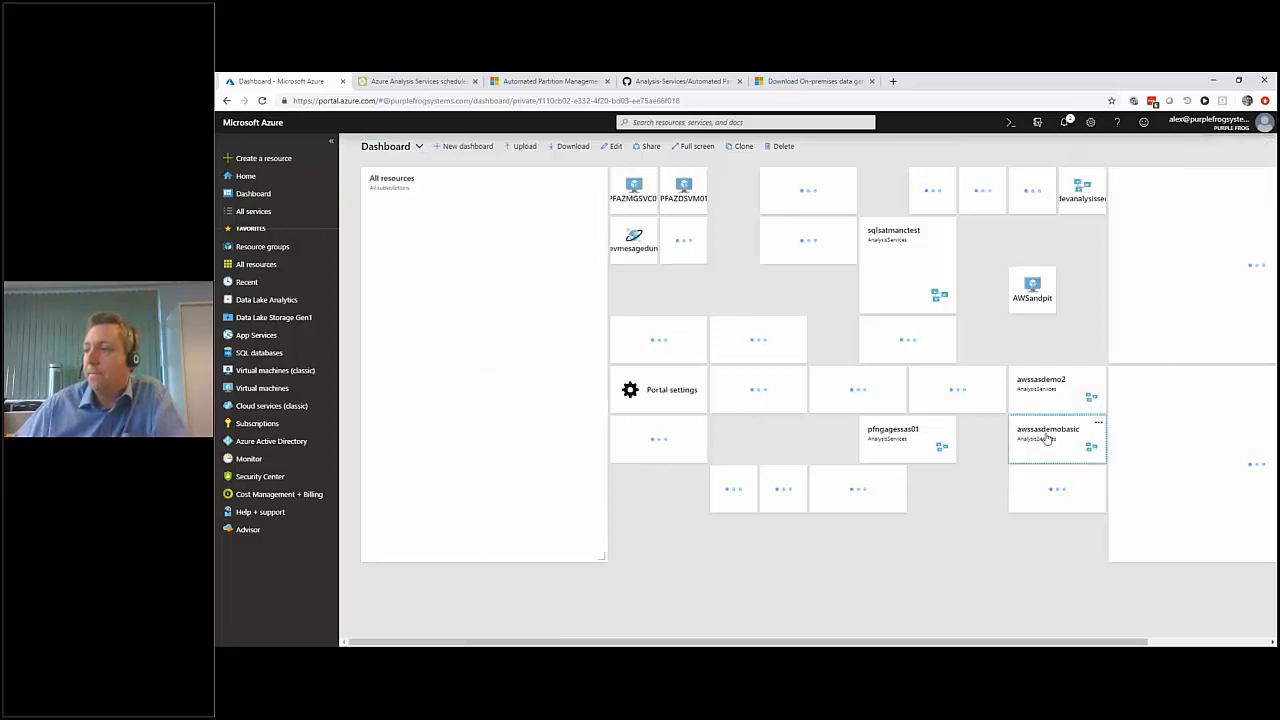
Open the On-Premises Data Gateway settings of the awssasdemobasic server and check the gateways available for its default region.
click(1047, 438)
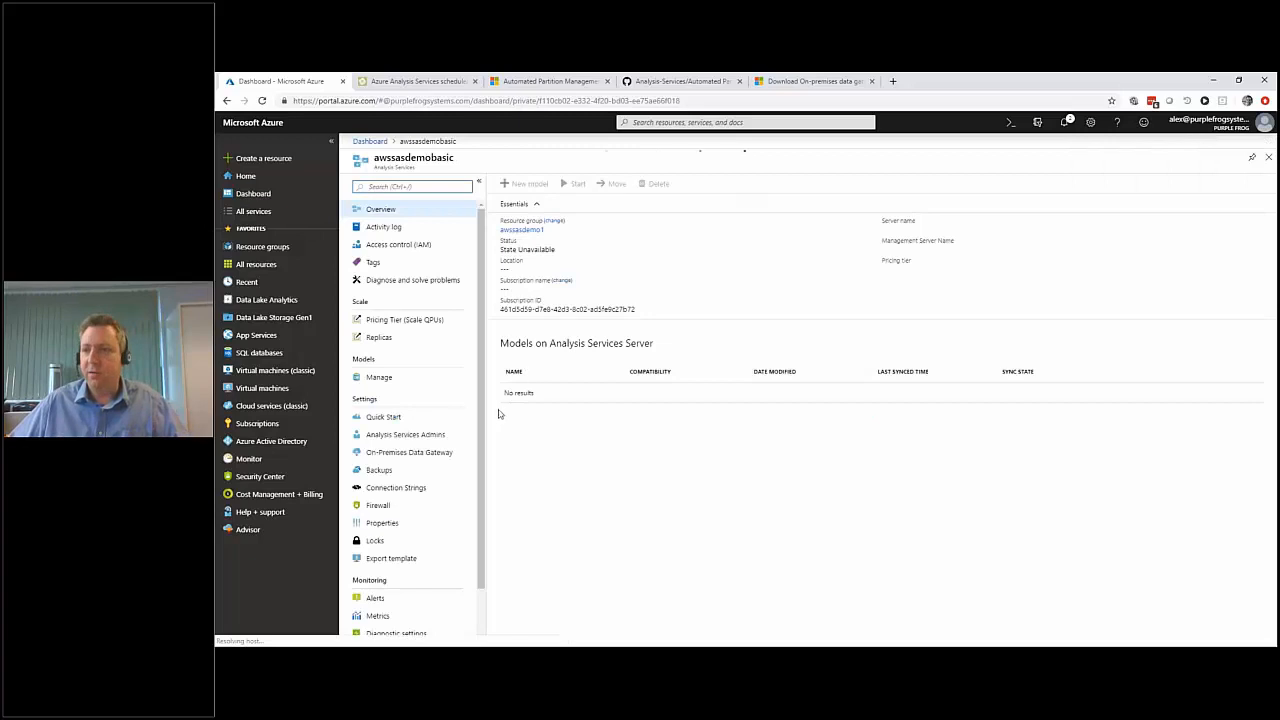
drag(460, 452, 542, 458)
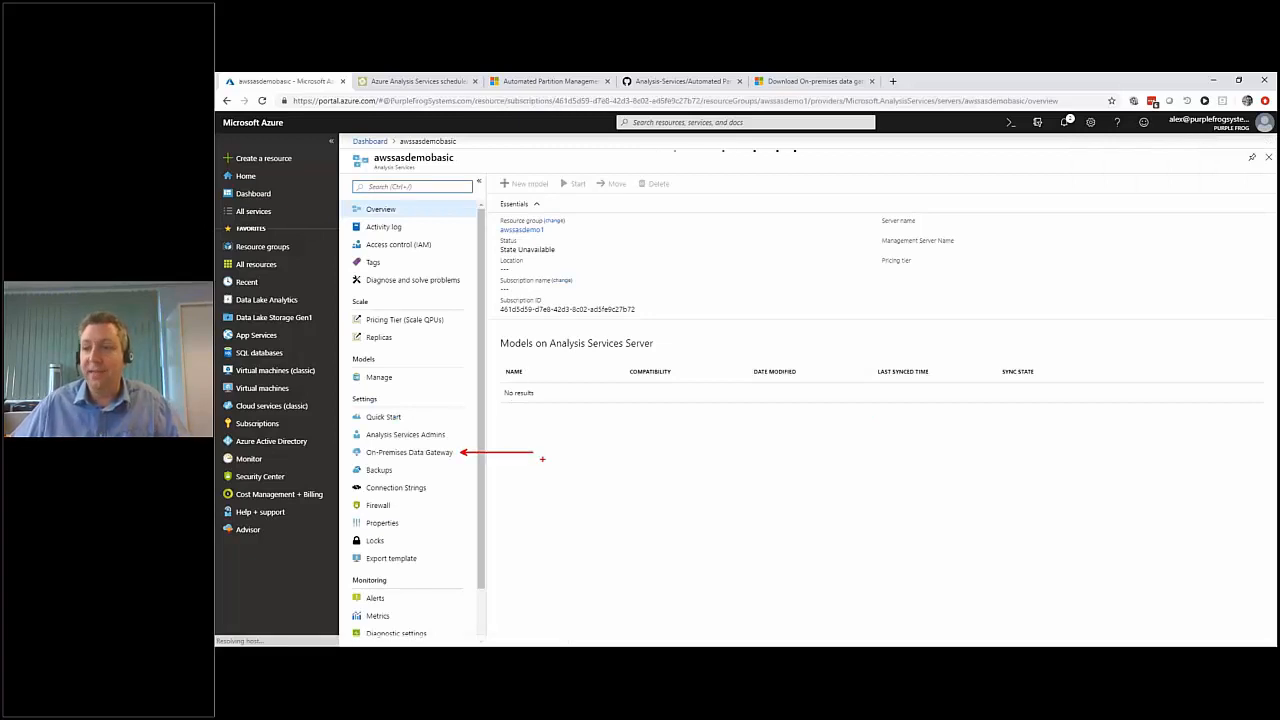
click(420, 454)
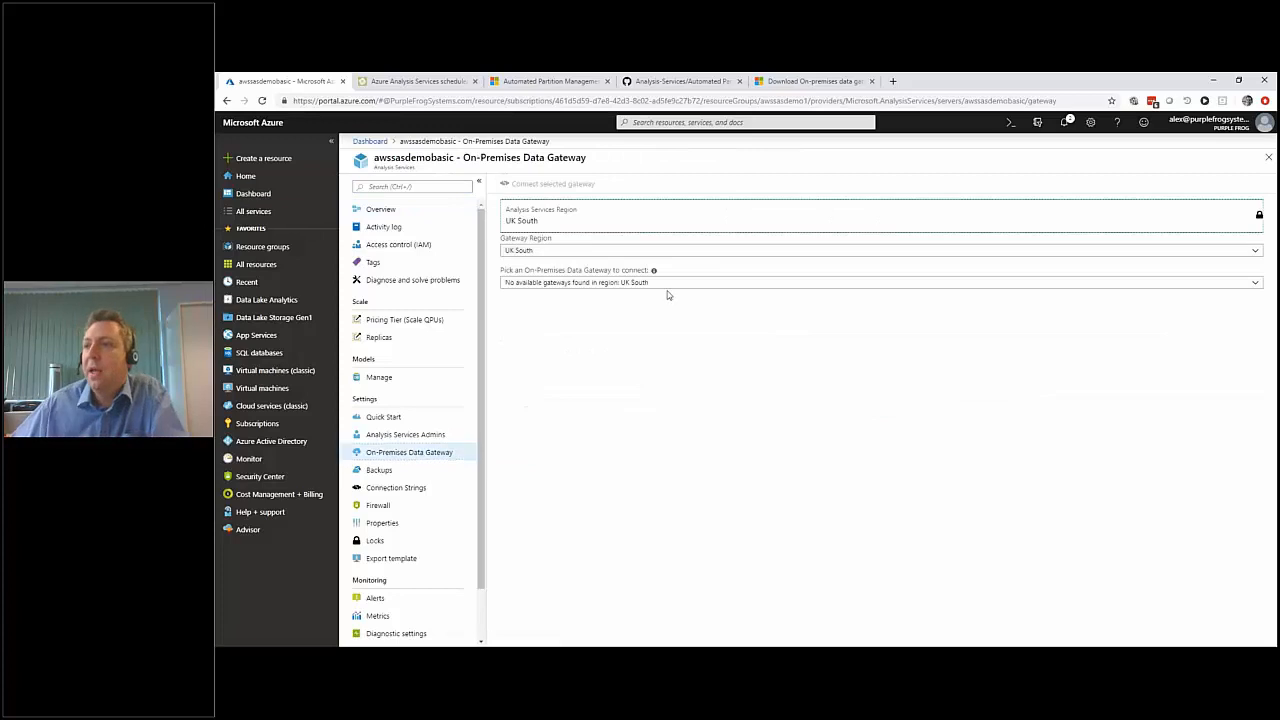
click(576, 285)
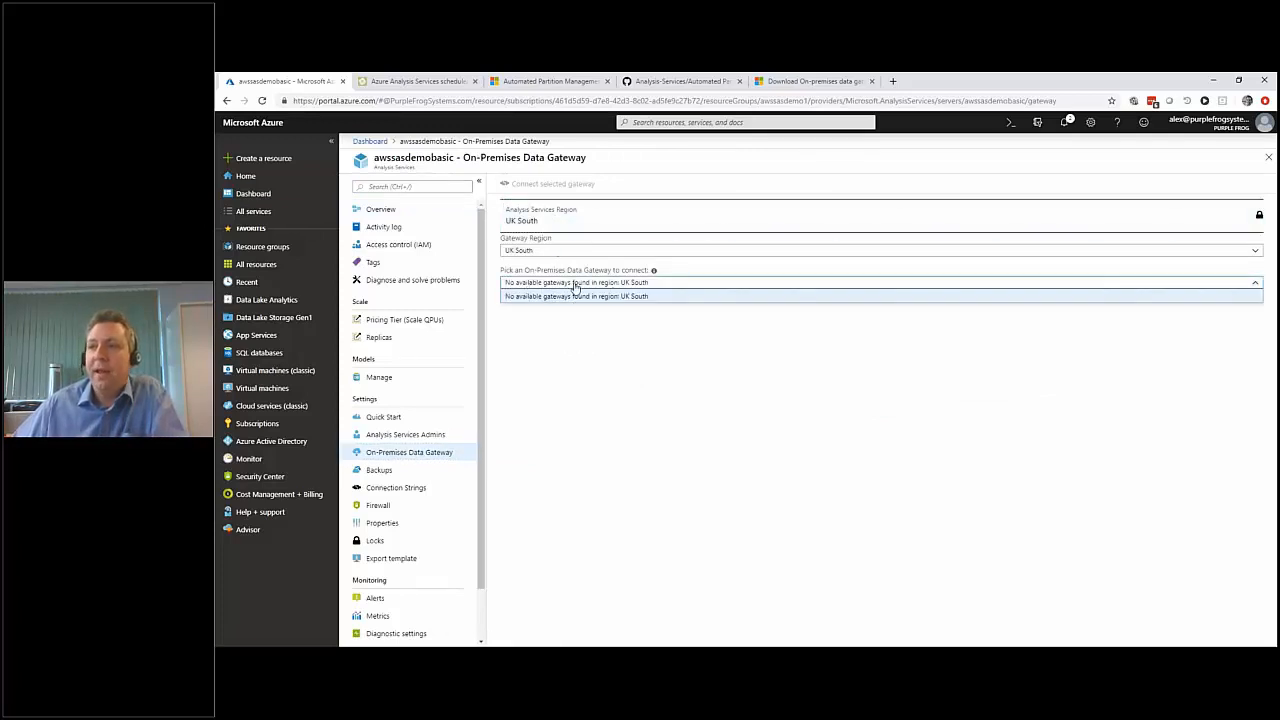
click(576, 285)
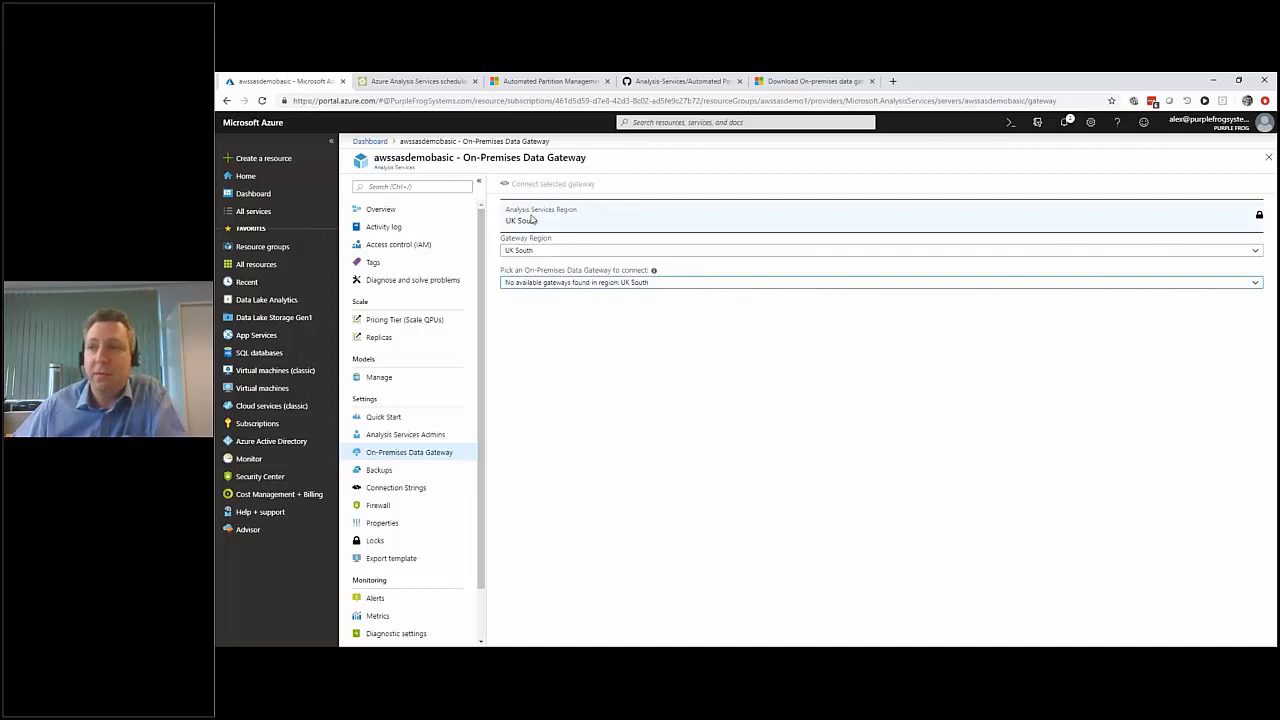
Set the gateway region to North Europe, connect the server to the AlexsAwesomeGatewaySP4 gateway, and close its settings.
click(538, 250)
click(538, 250)
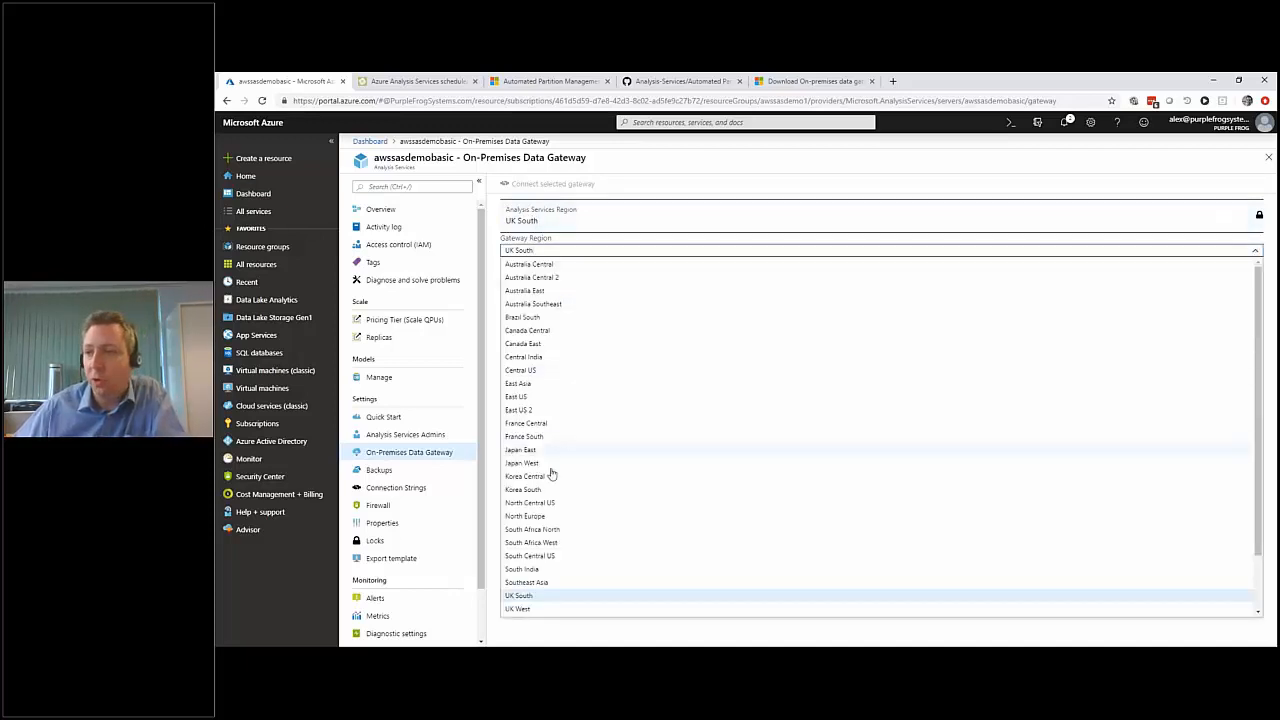
click(545, 515)
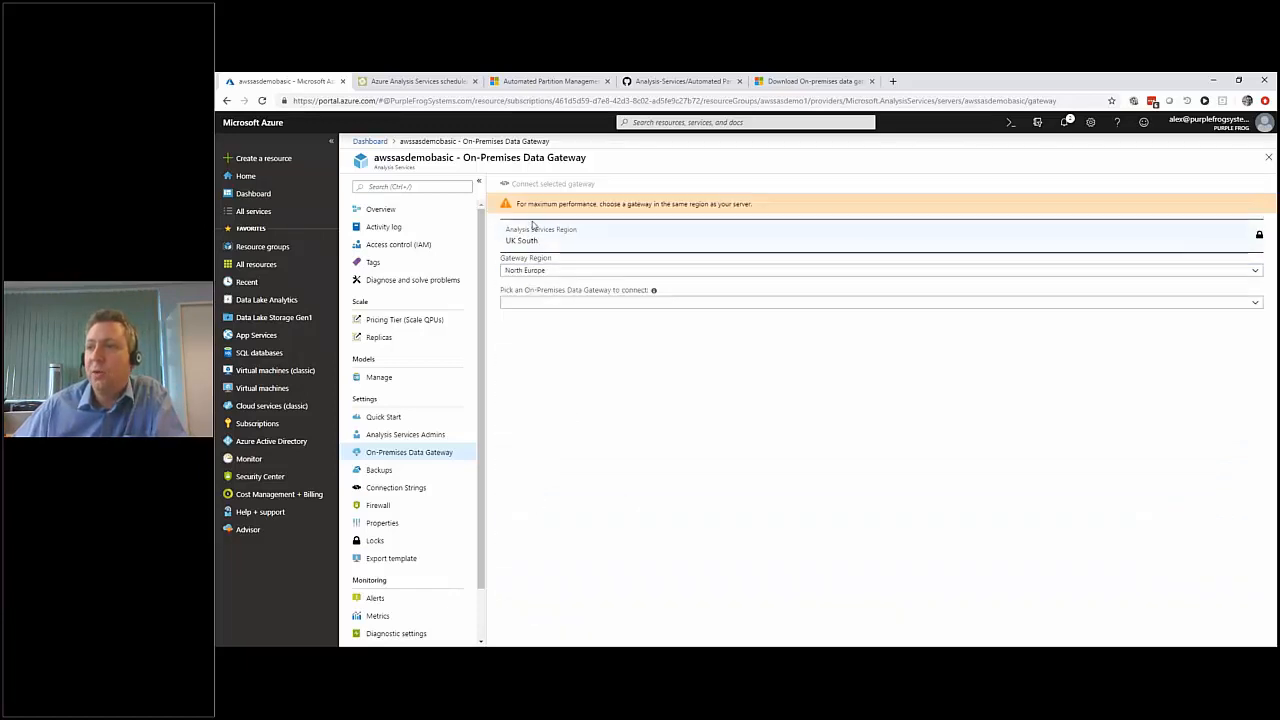
drag(518, 204, 752, 203)
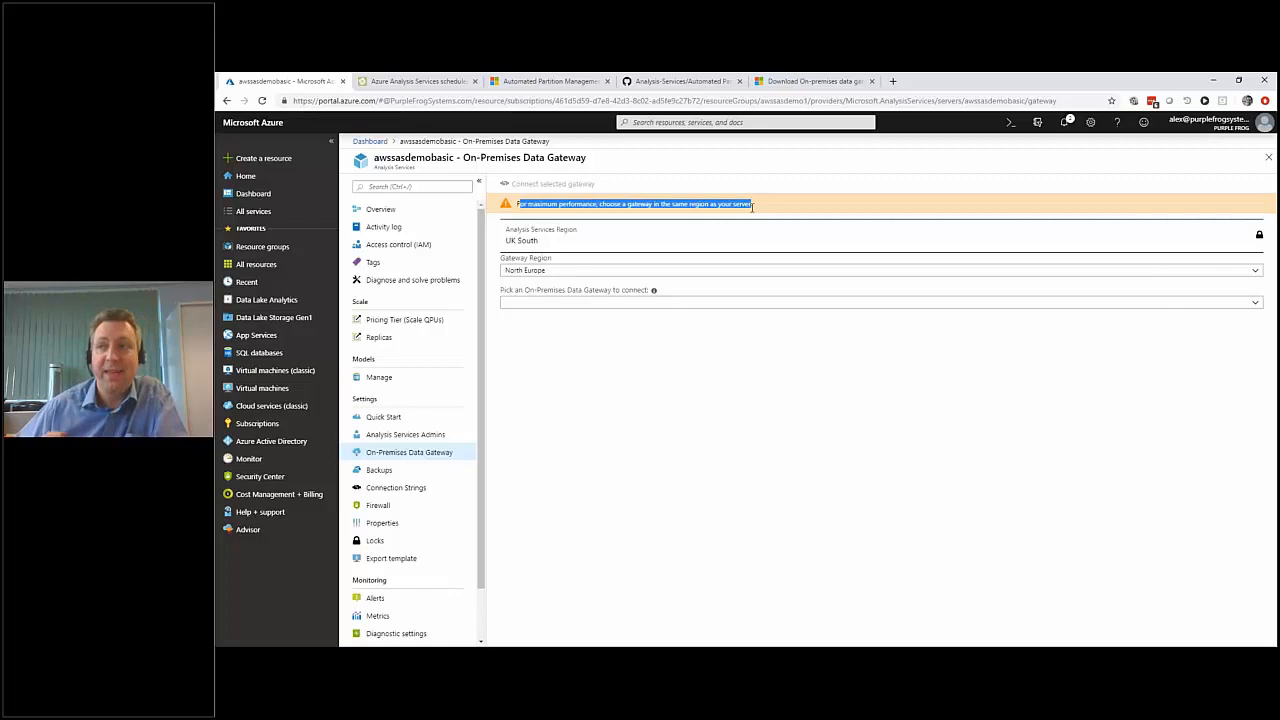
click(733, 308)
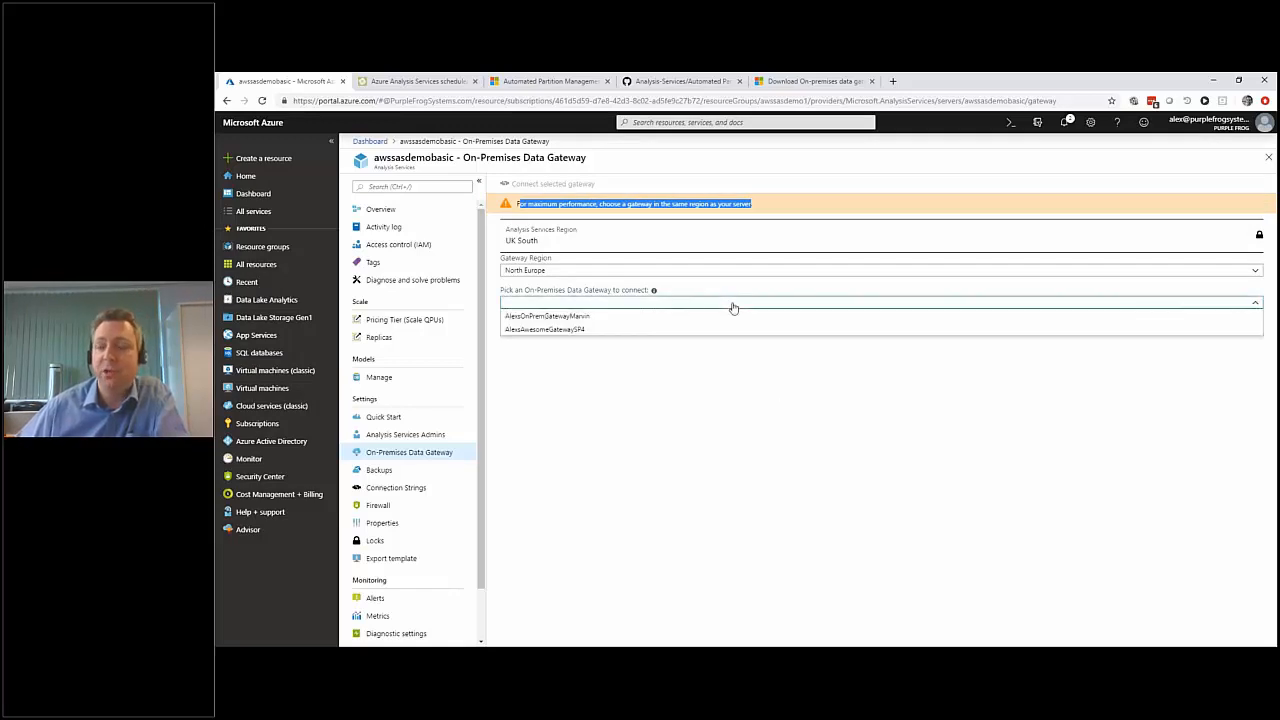
click(565, 331)
click(550, 187)
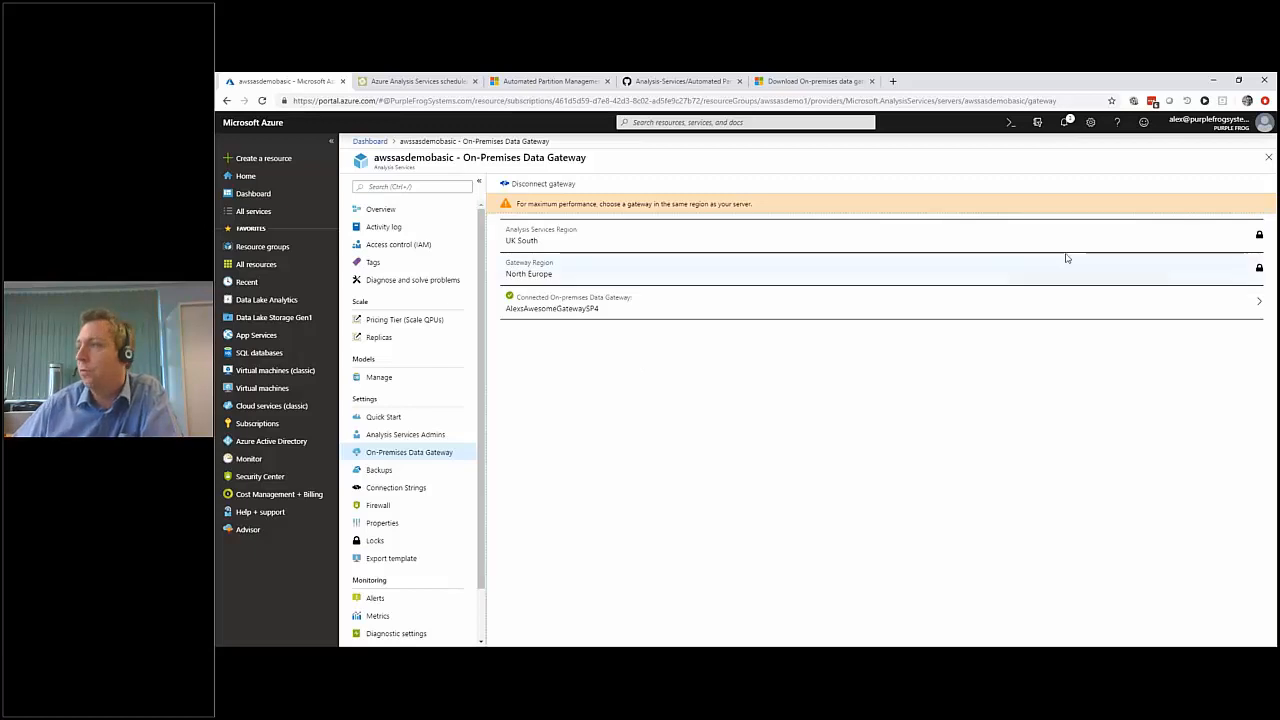
click(1268, 159)
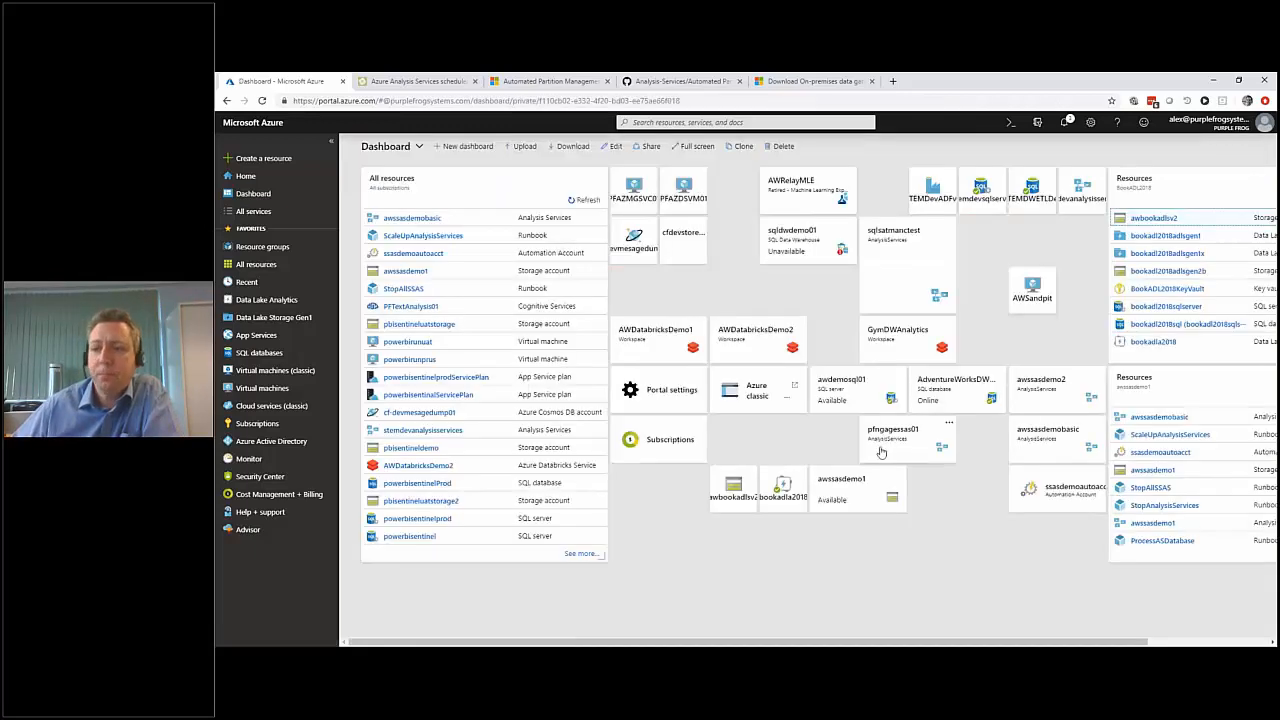
Switch to SQL Server Management Studio, process the TabularProject4 database again, and expand it to show its tables.
mouse_move(618, 638)
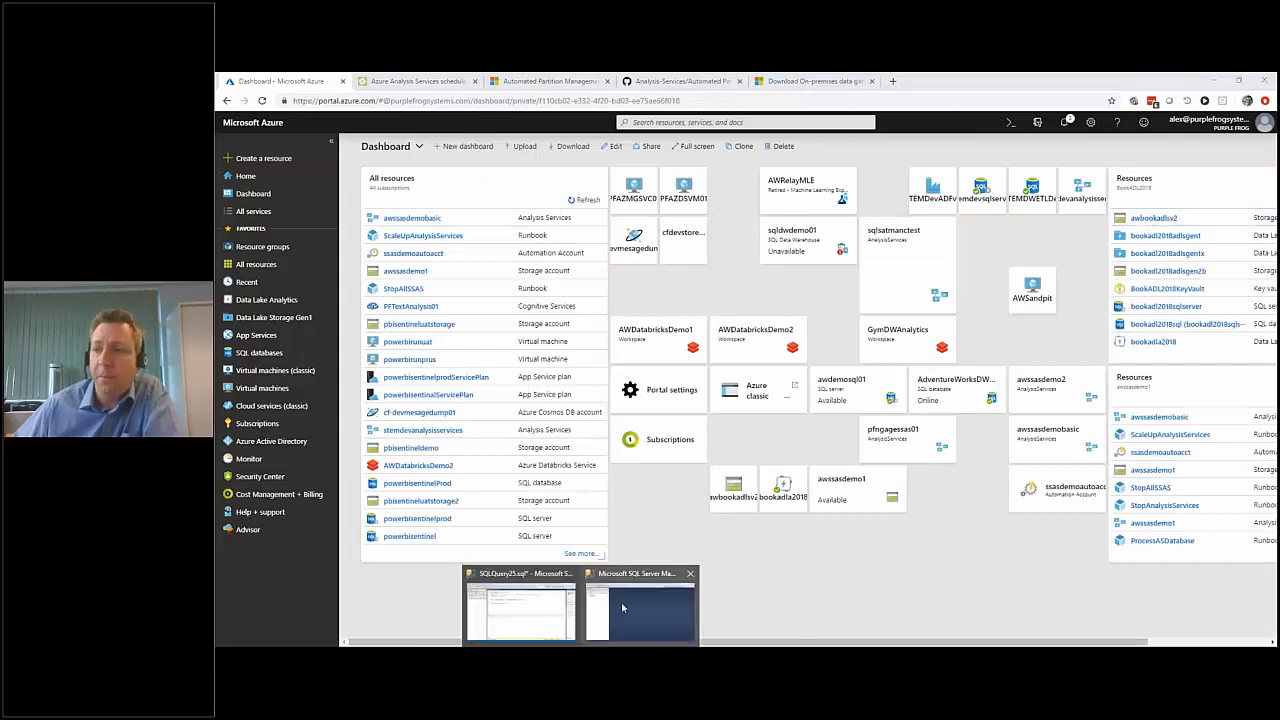
click(620, 601)
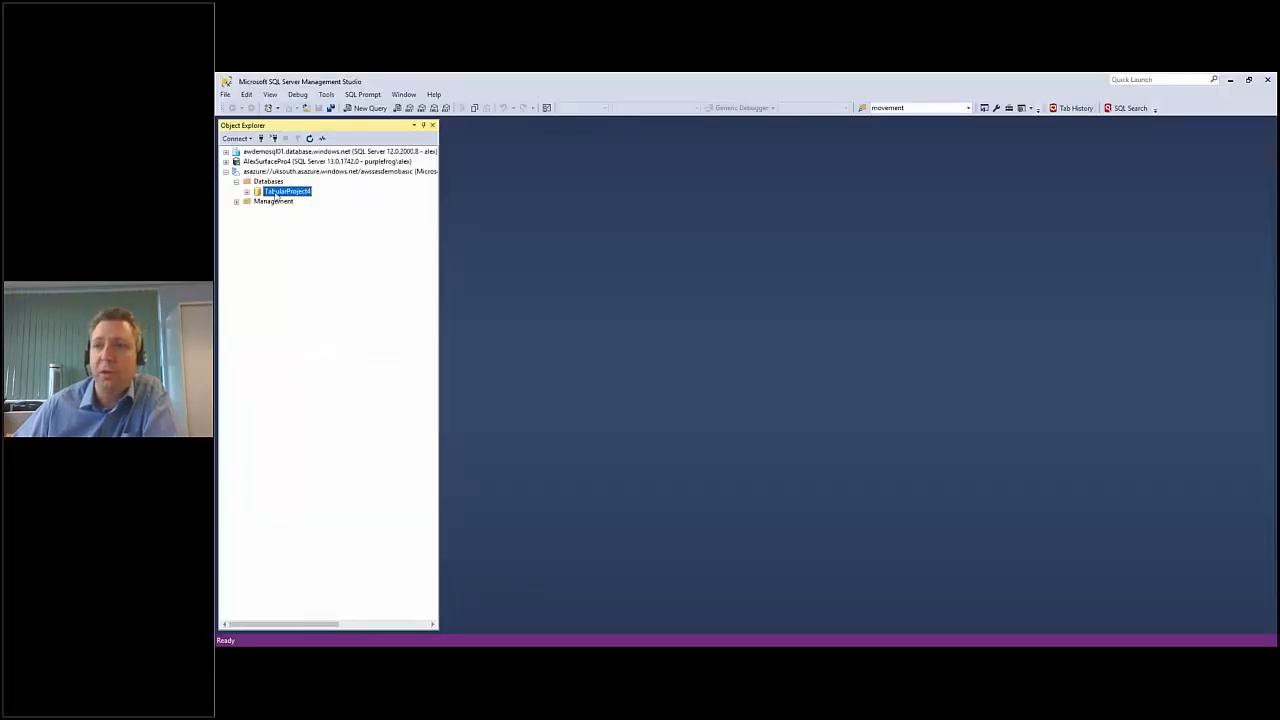
right_click(276, 193)
click(340, 245)
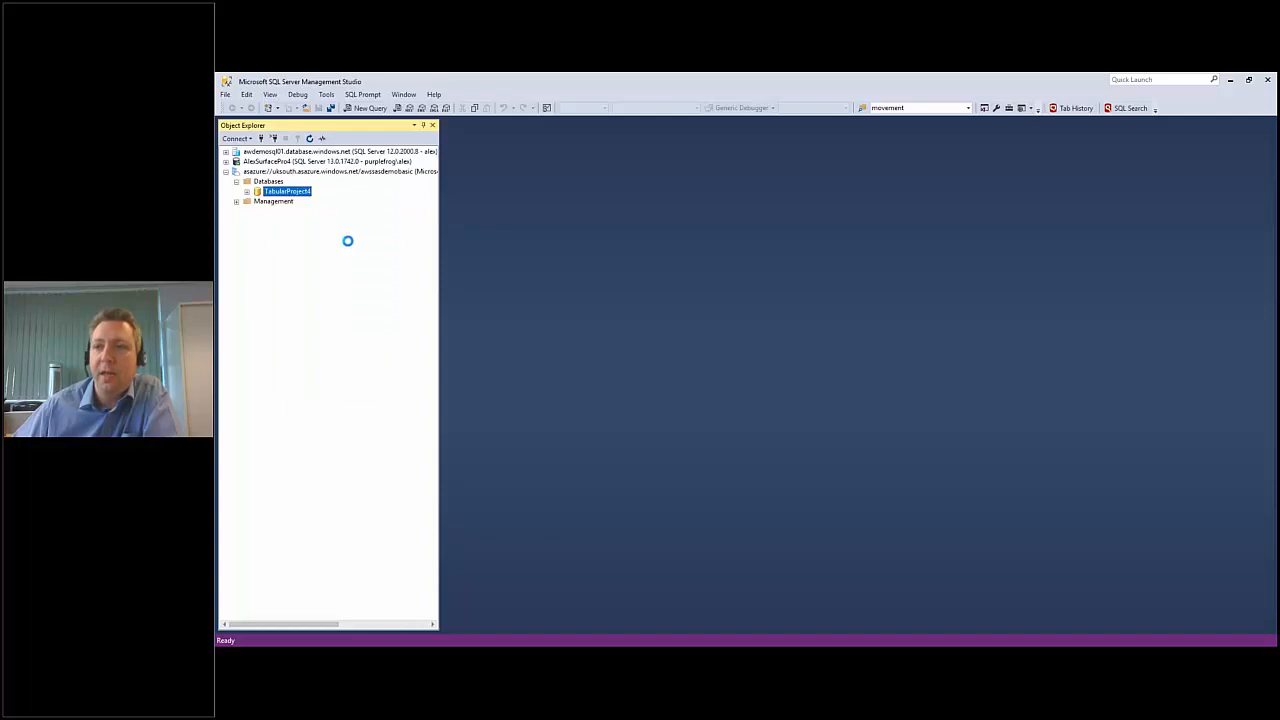
click(800, 255)
click(749, 274)
click(863, 518)
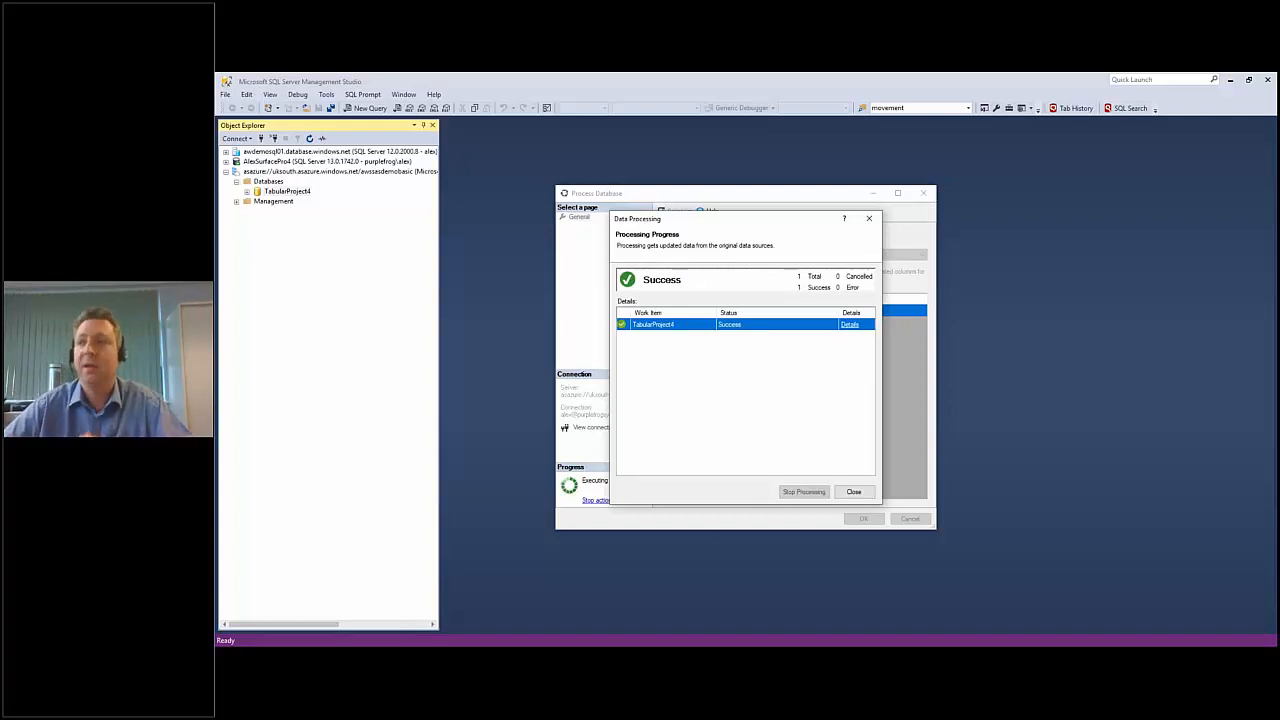
click(853, 492)
click(908, 518)
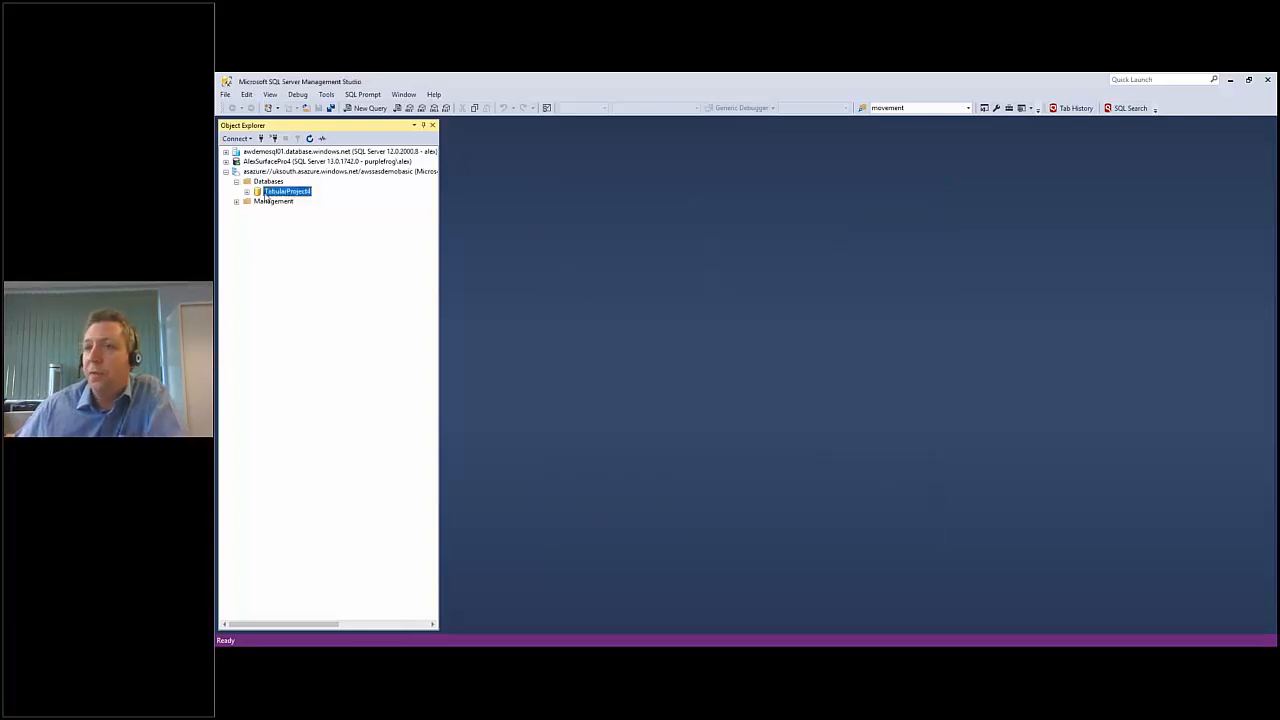
click(247, 191)
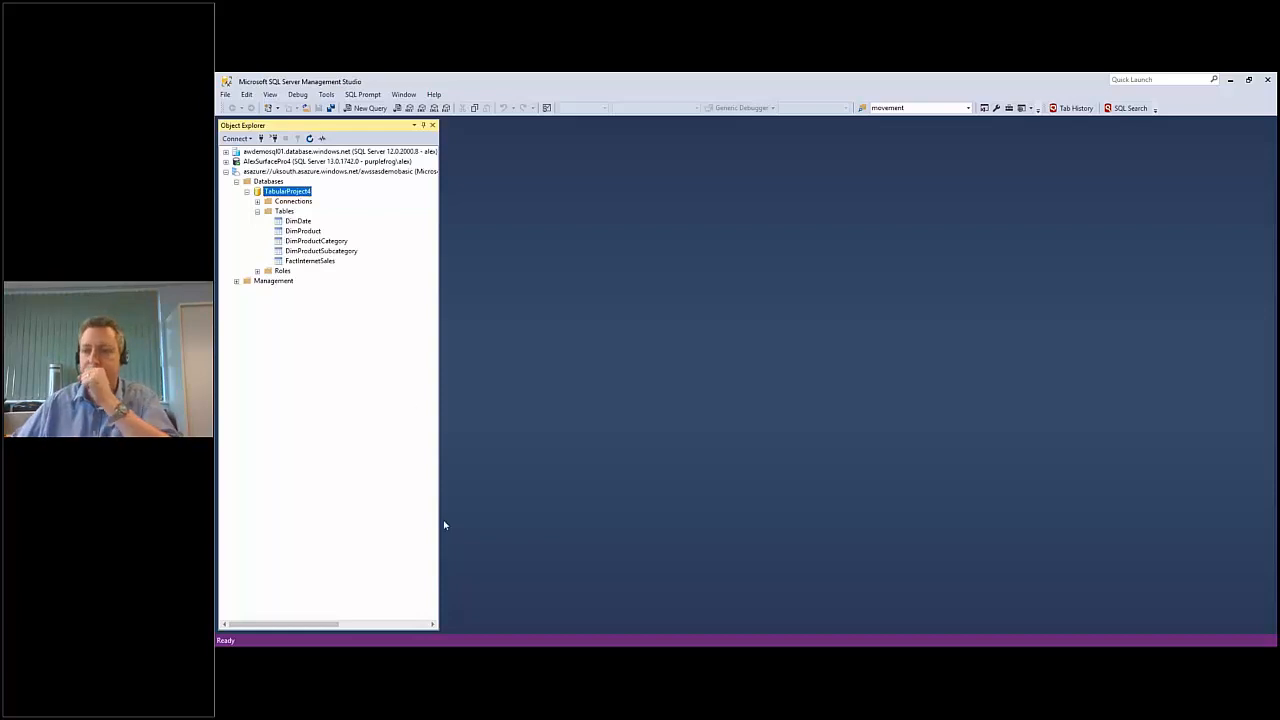
Switch to the Azure portal in the browser and open the awssasdemobasic server's overview.
click(336, 657)
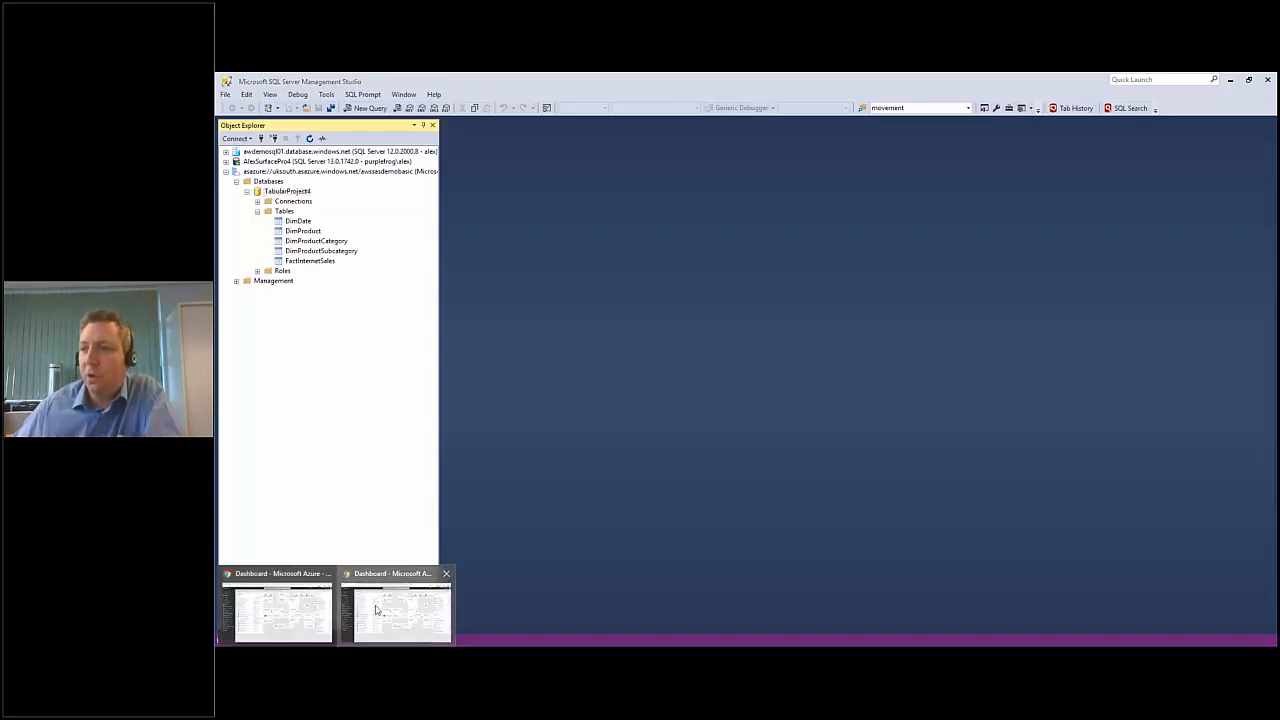
click(377, 610)
click(998, 408)
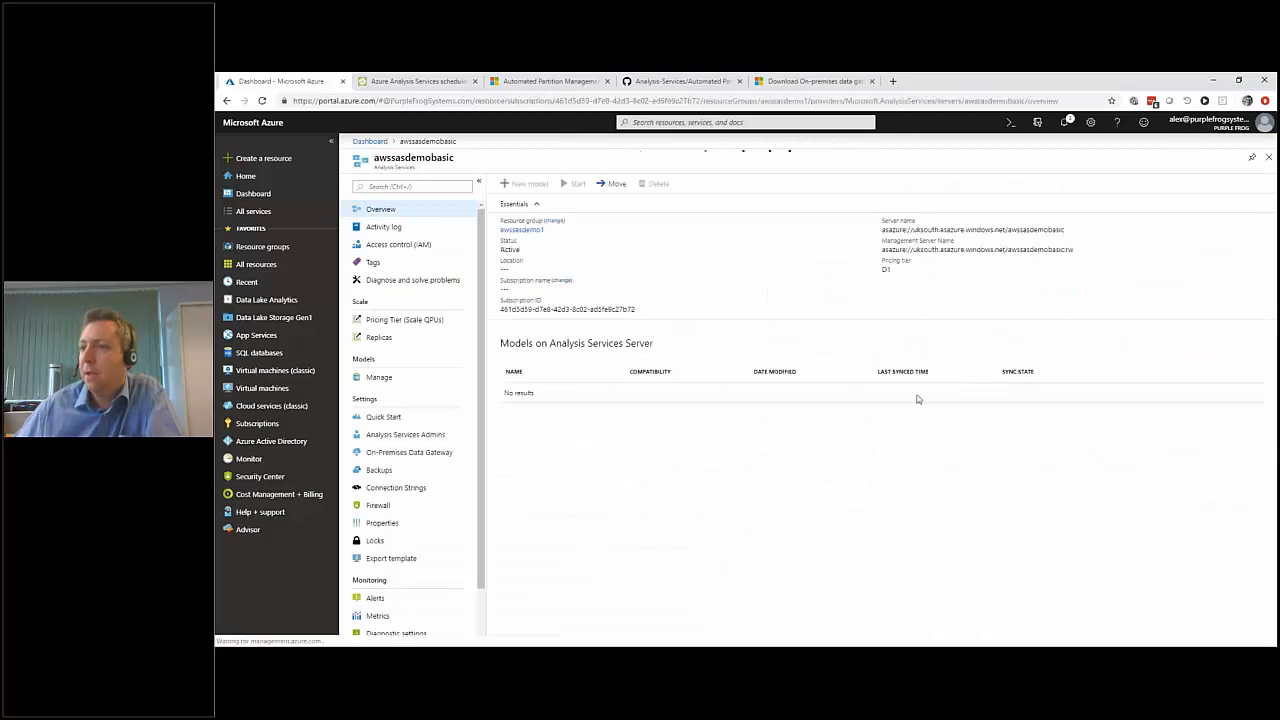
Open the TabularProject4 model in Excel, enabling its data connection and signing in with the account connected to Windows.
click(1253, 395)
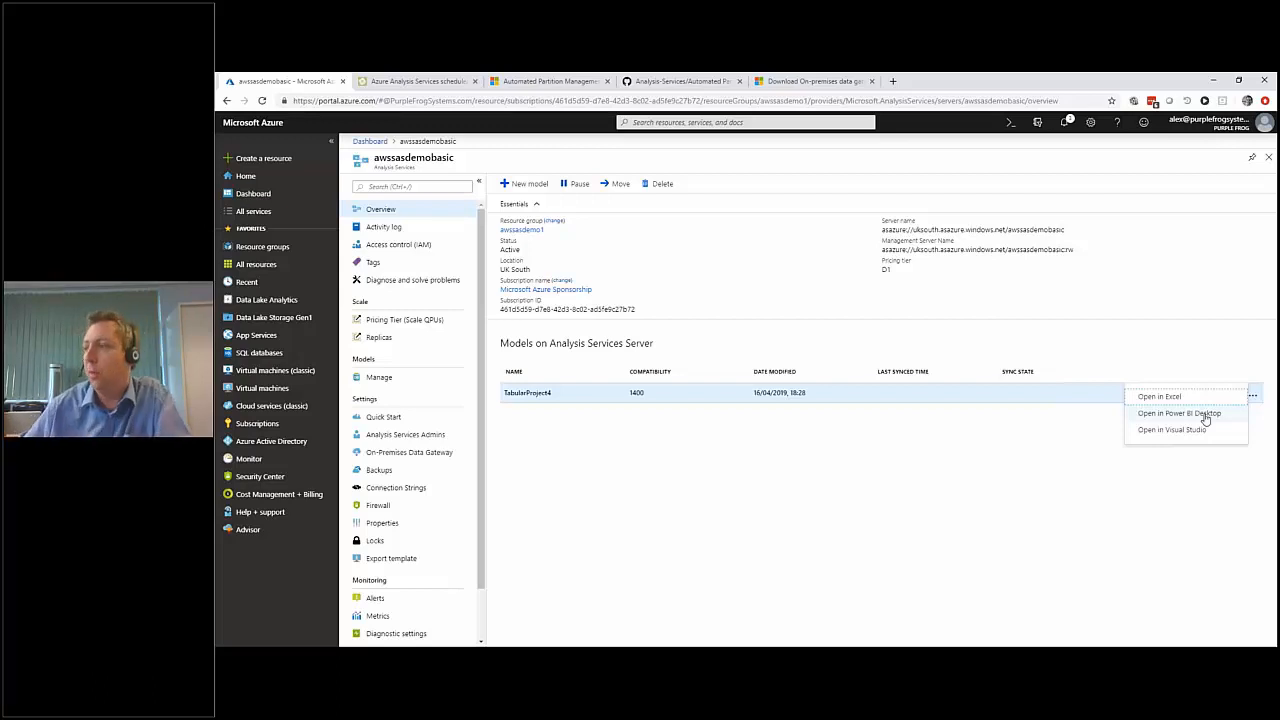
click(1169, 397)
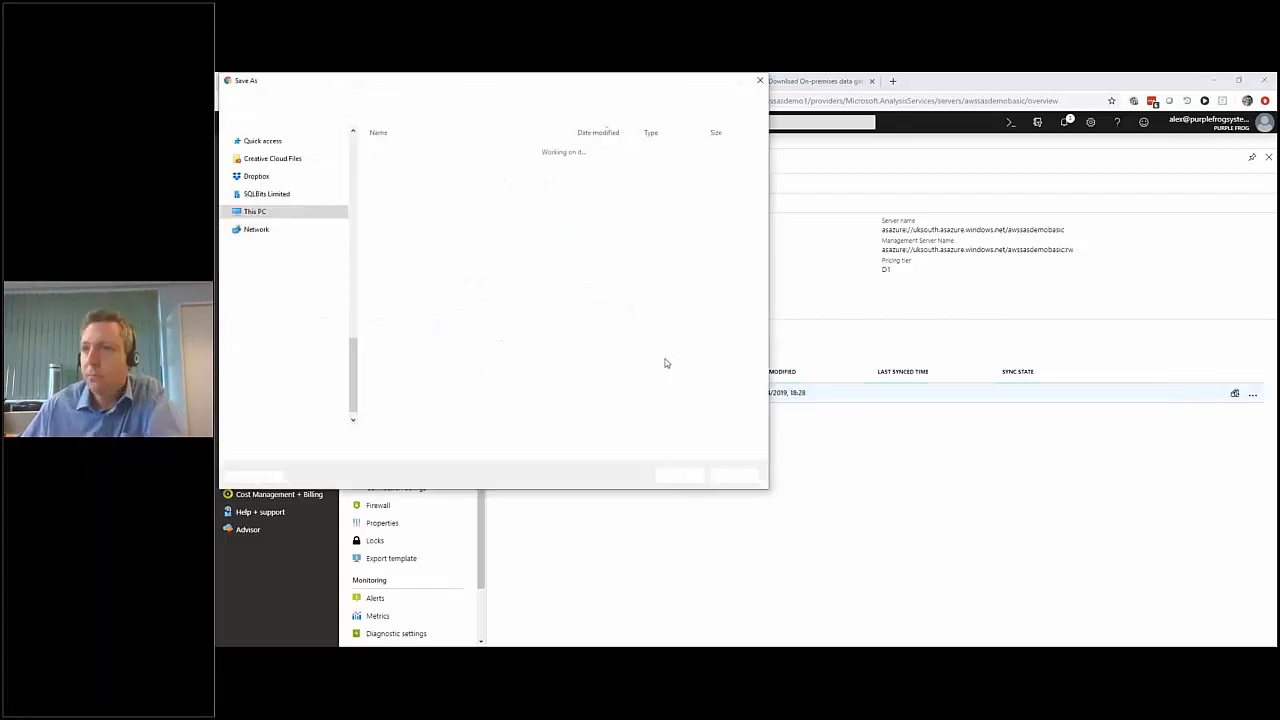
click(677, 474)
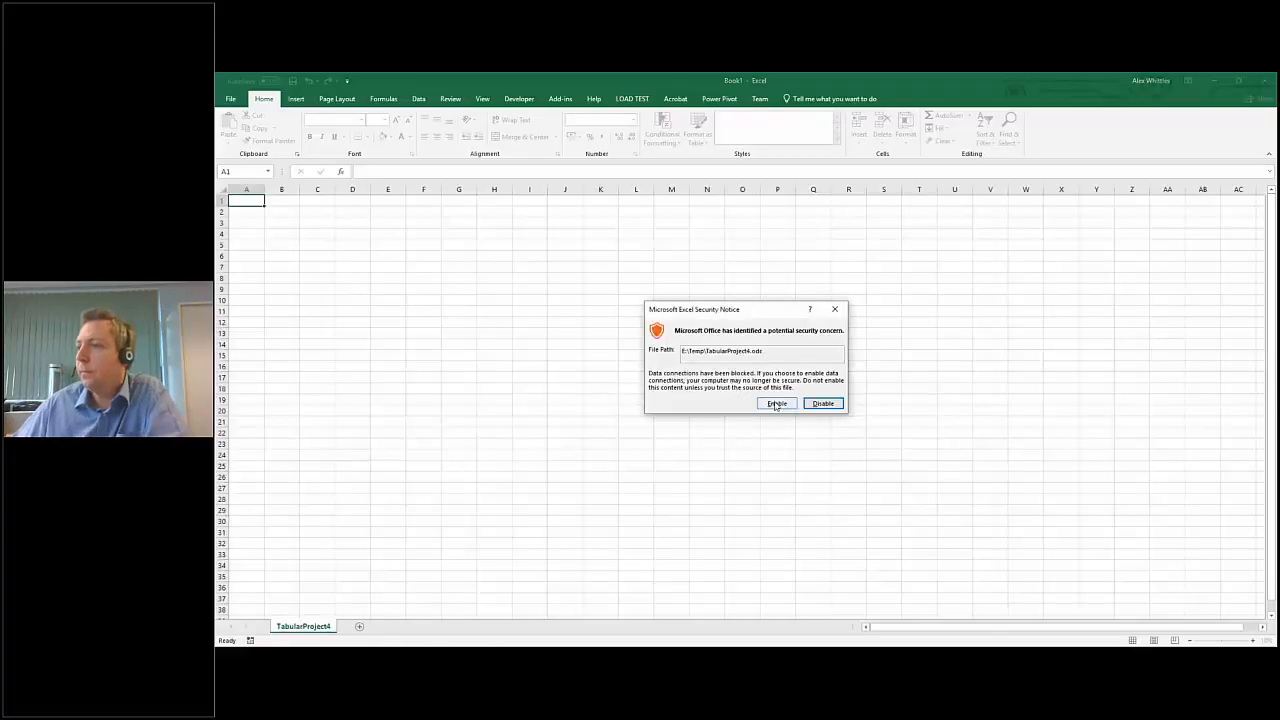
click(776, 403)
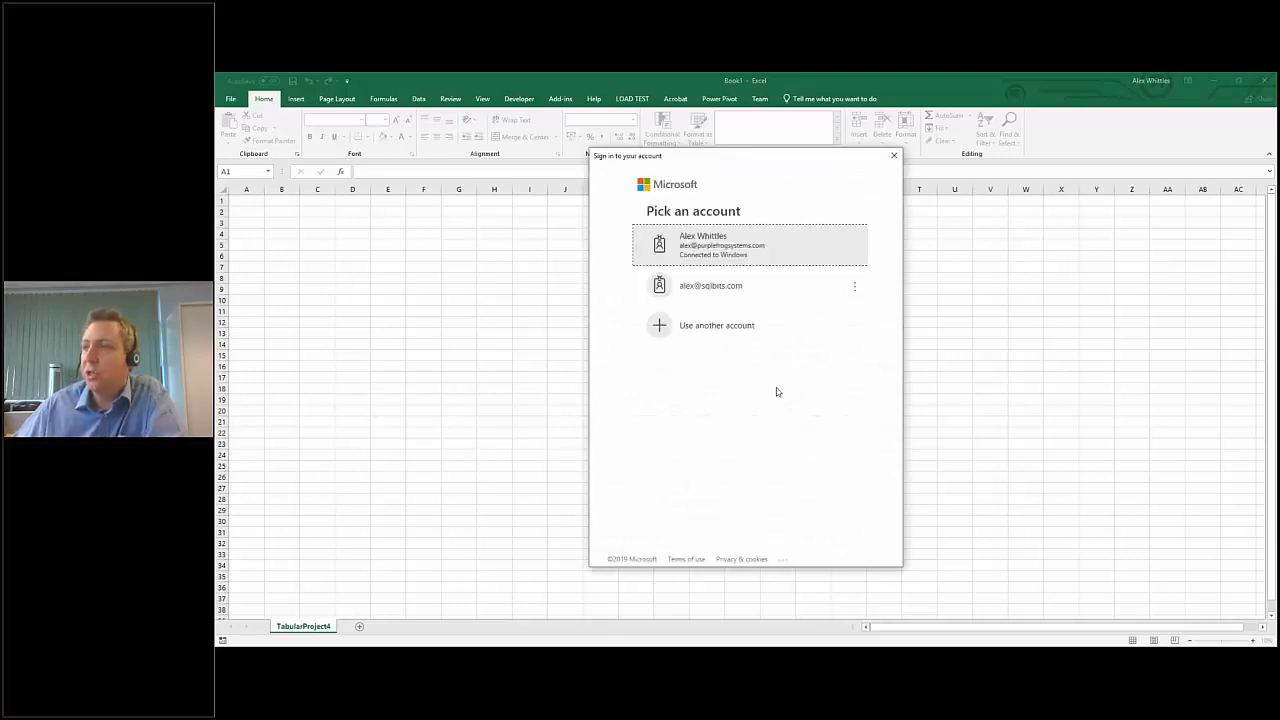
click(706, 252)
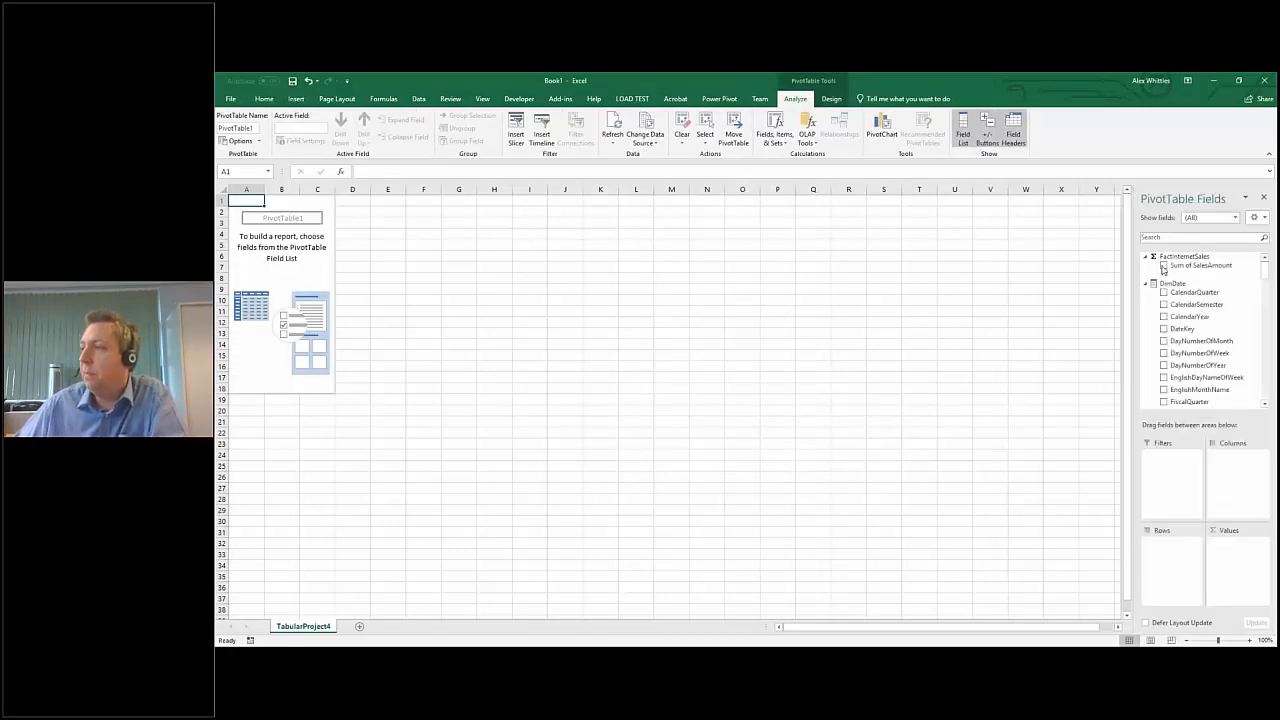
Summarise Sum of SalesAmount by CalendarYear in the PivotTable, and close the workbook without saving.
click(1163, 265)
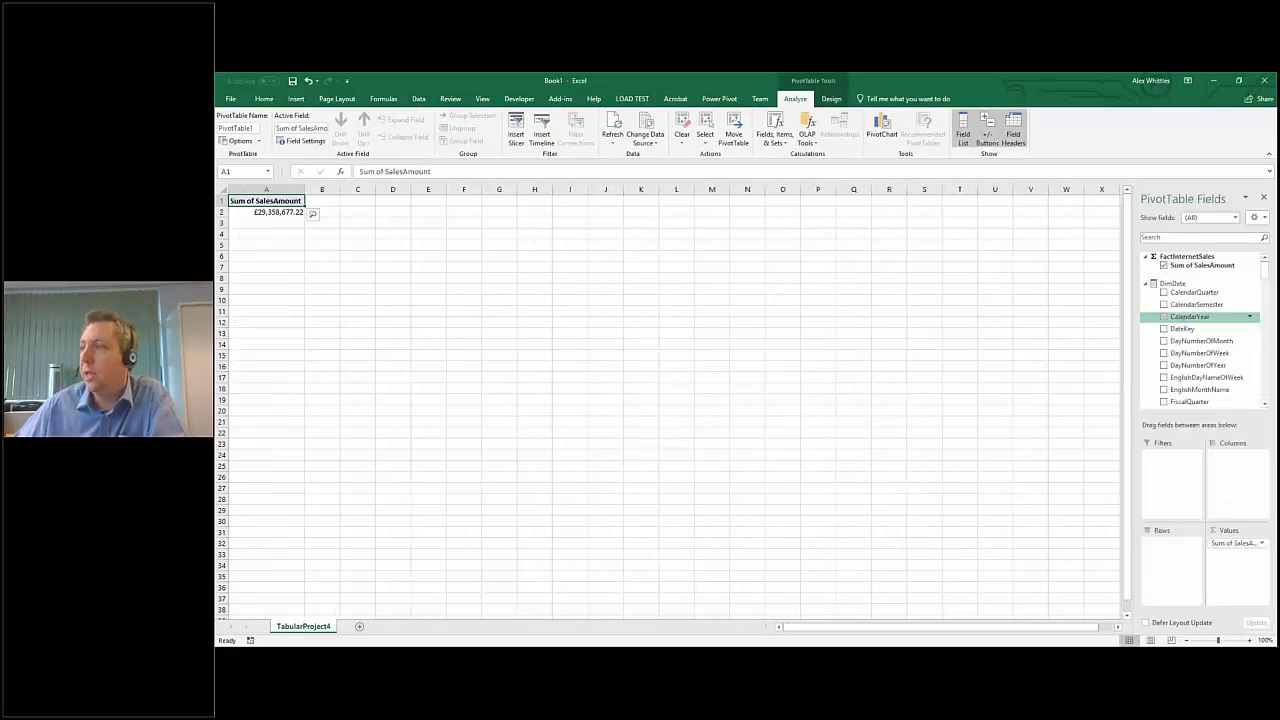
click(1163, 316)
scroll(1165, 300, down, 12)
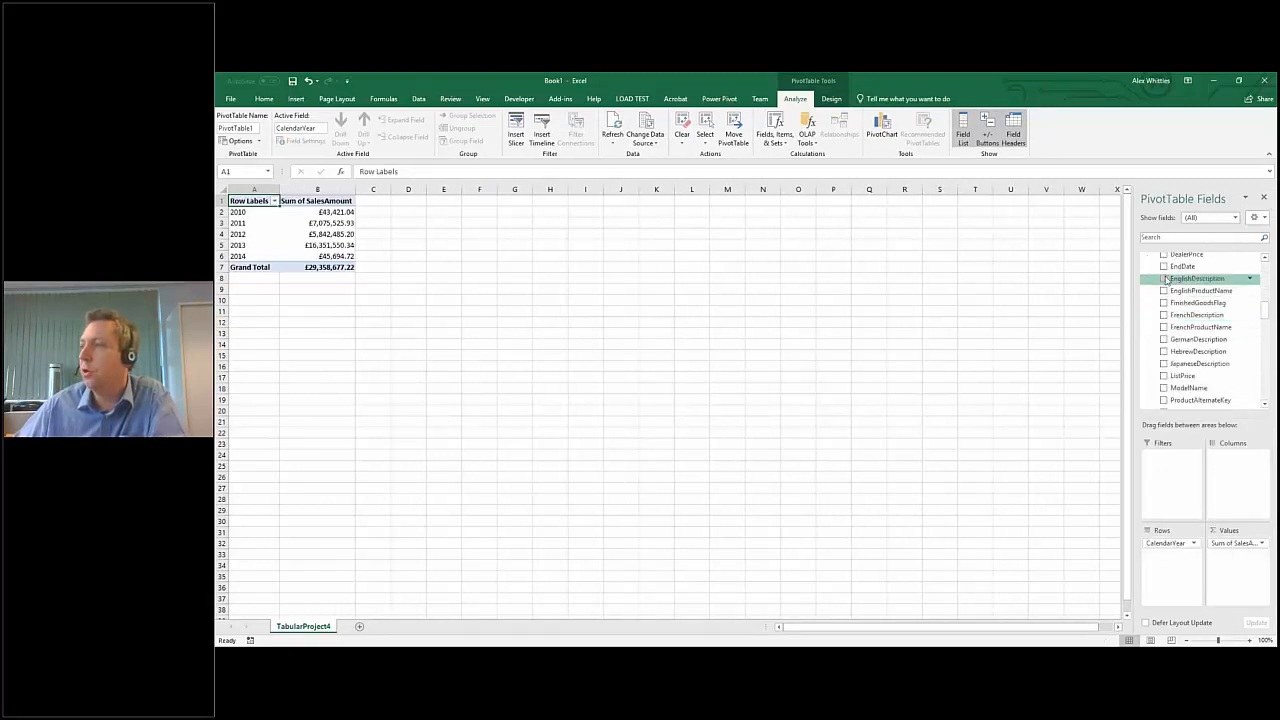
click(1164, 291)
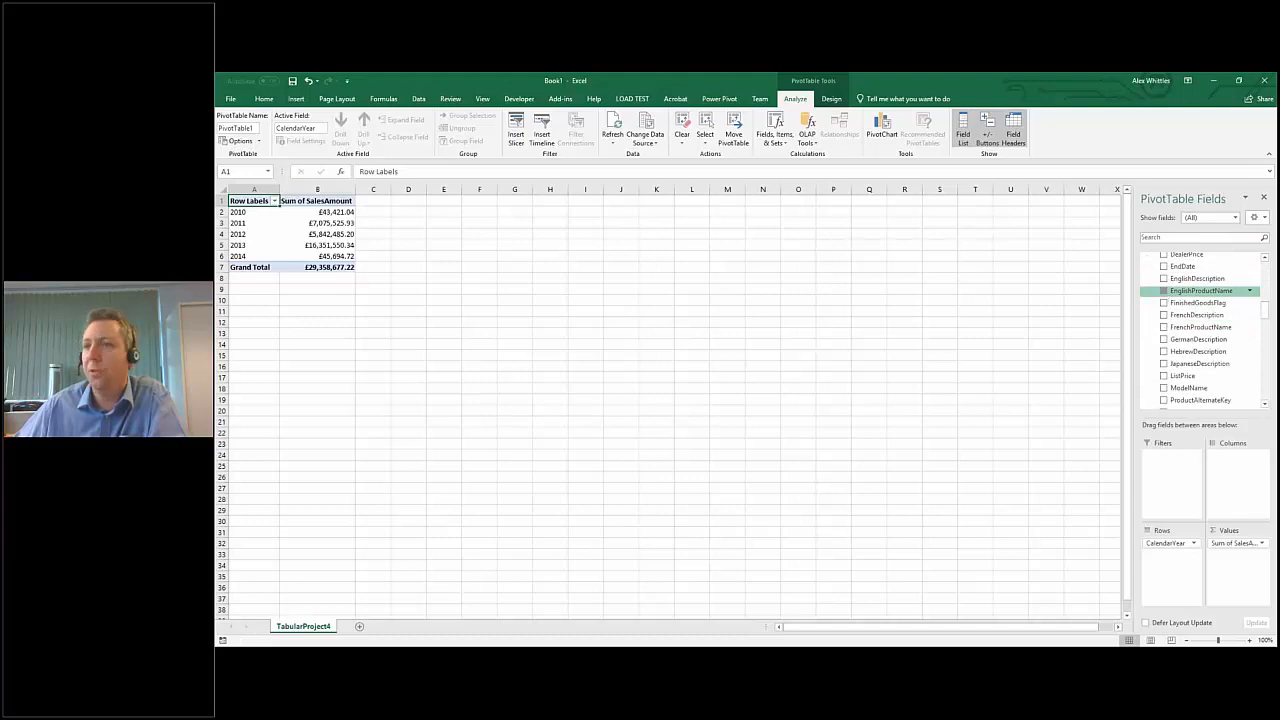
click(1164, 291)
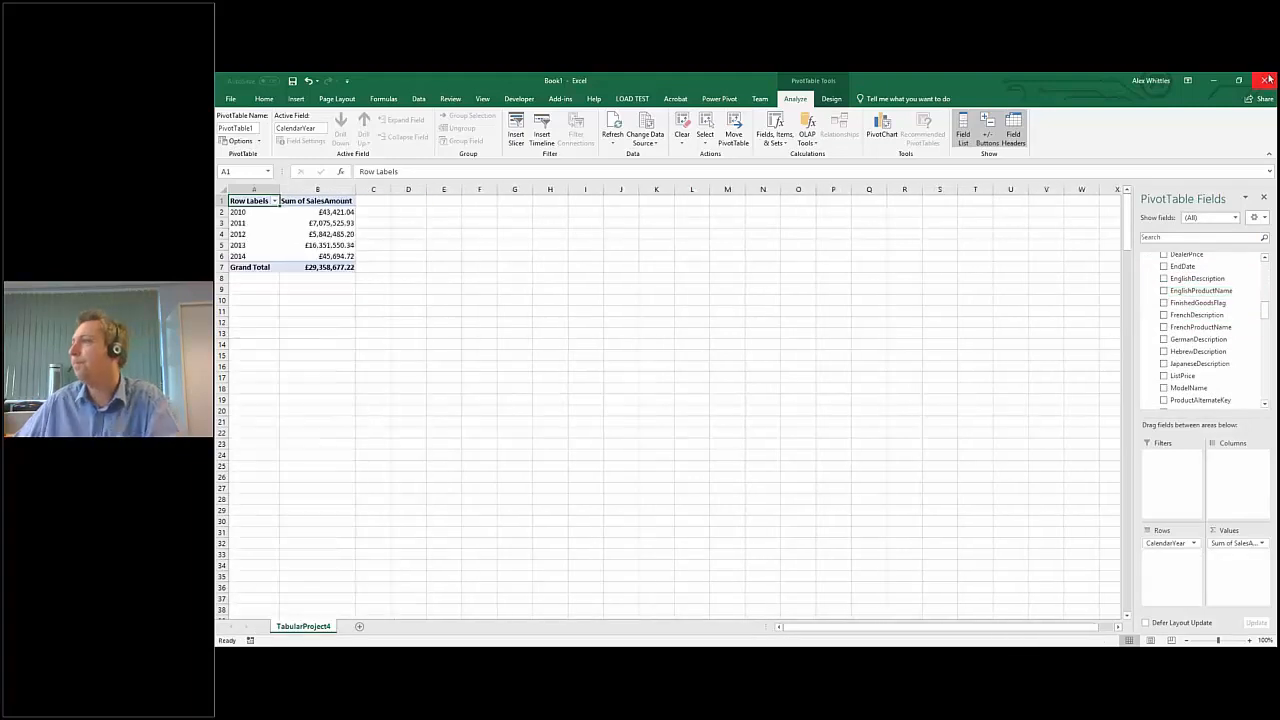
click(1267, 80)
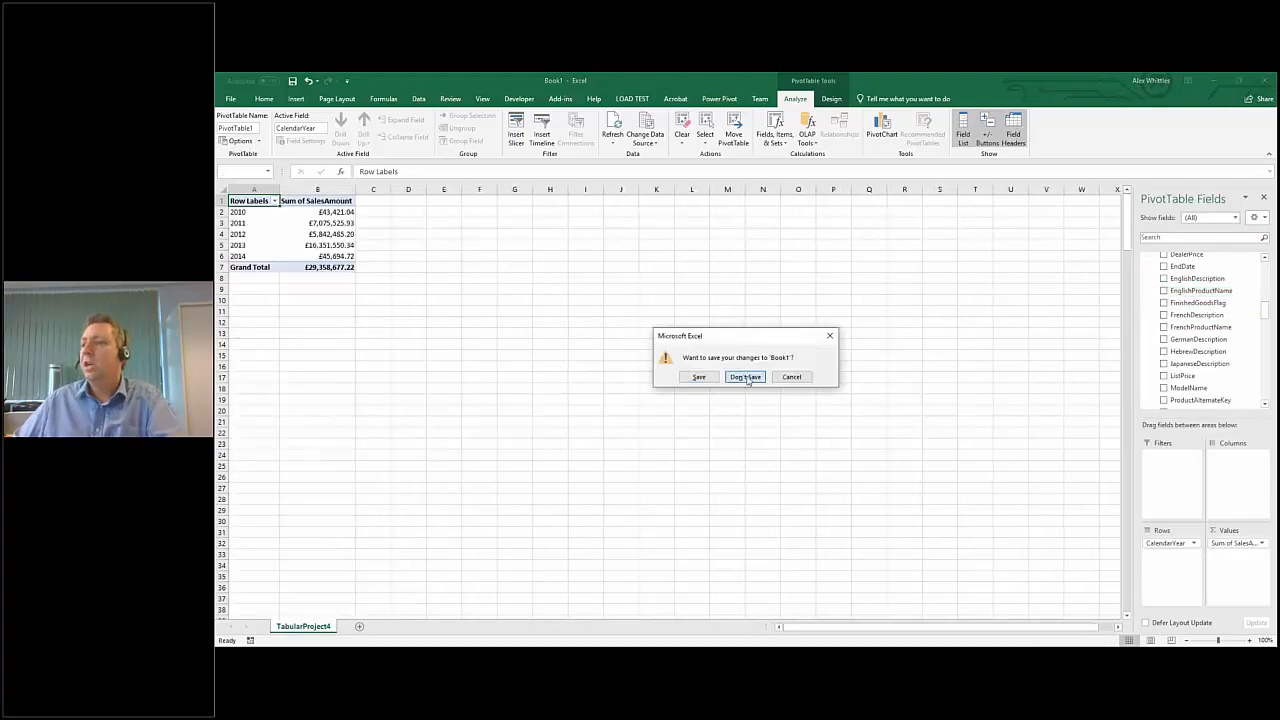
click(746, 375)
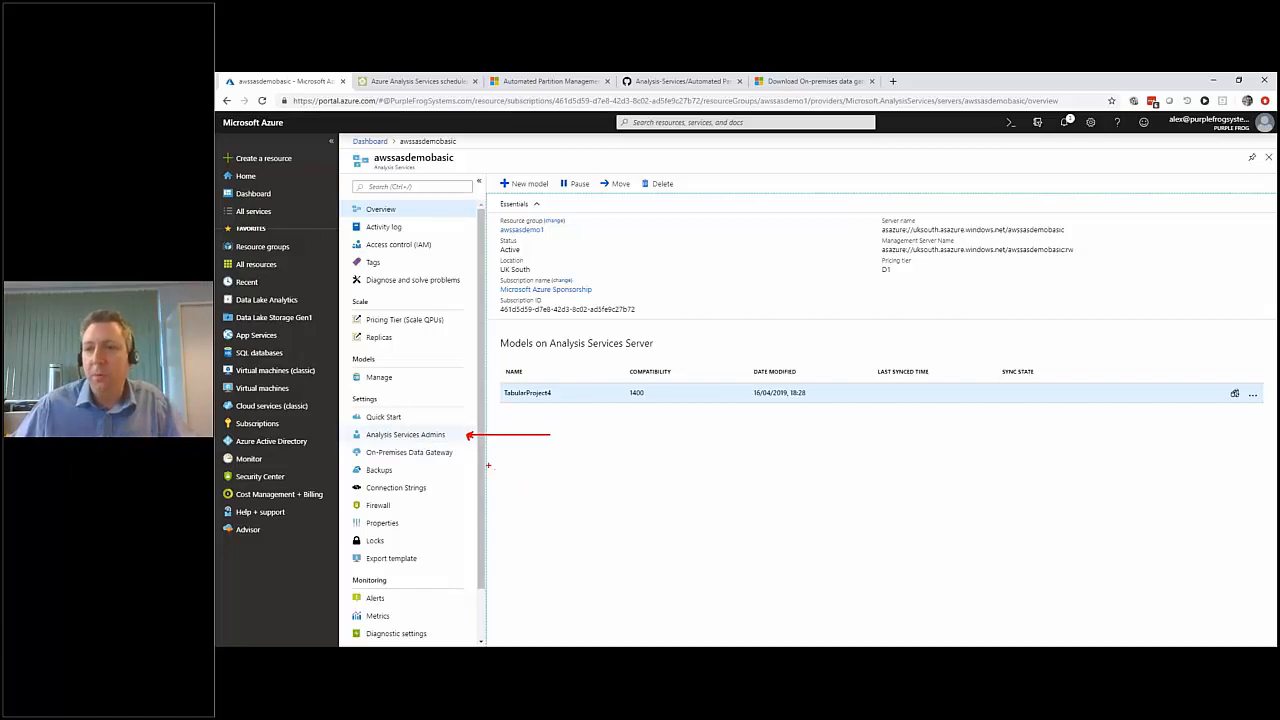
Review the awssasdemobasic server's Analysis Services administrators and its role assignments under Access control (IAM).
click(416, 444)
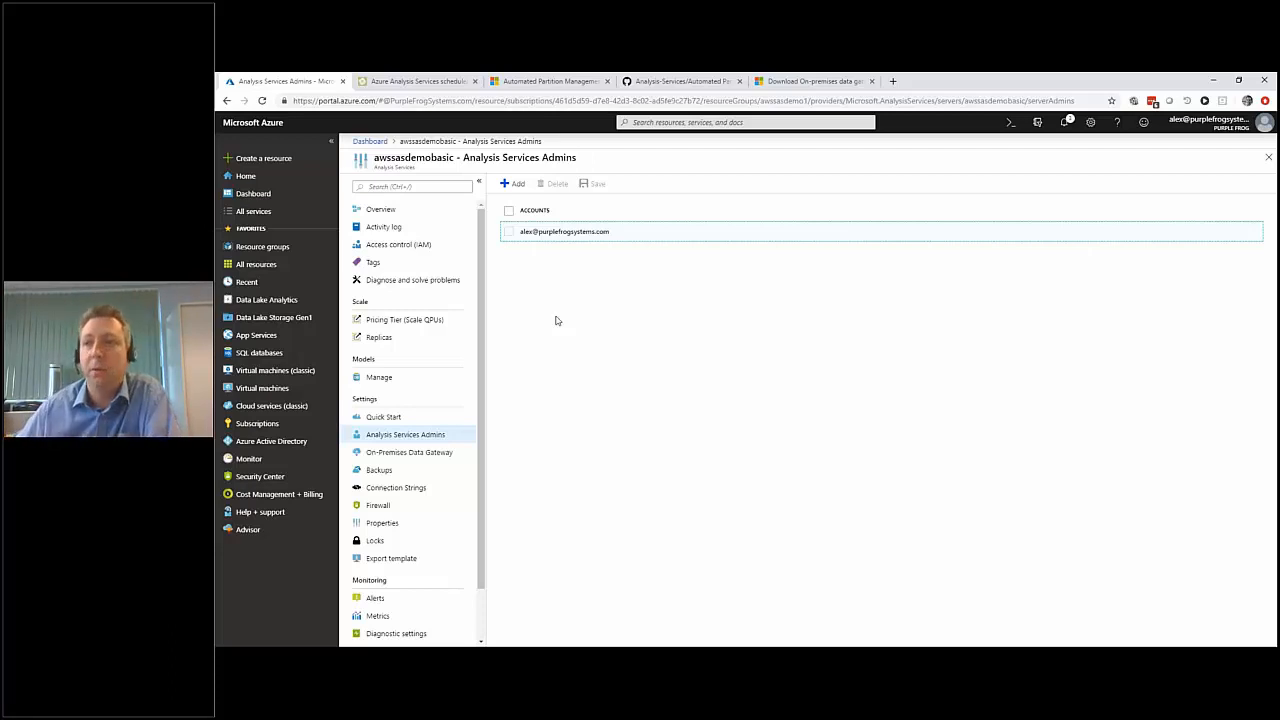
click(405, 246)
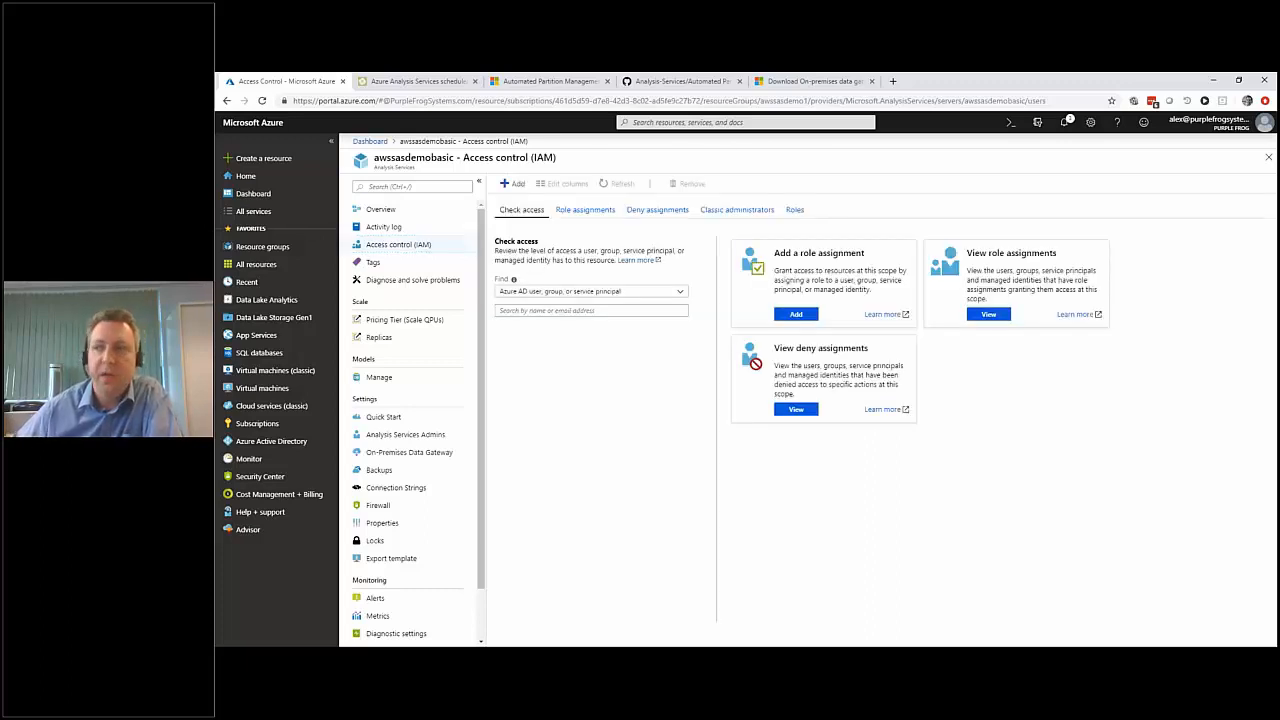
click(586, 210)
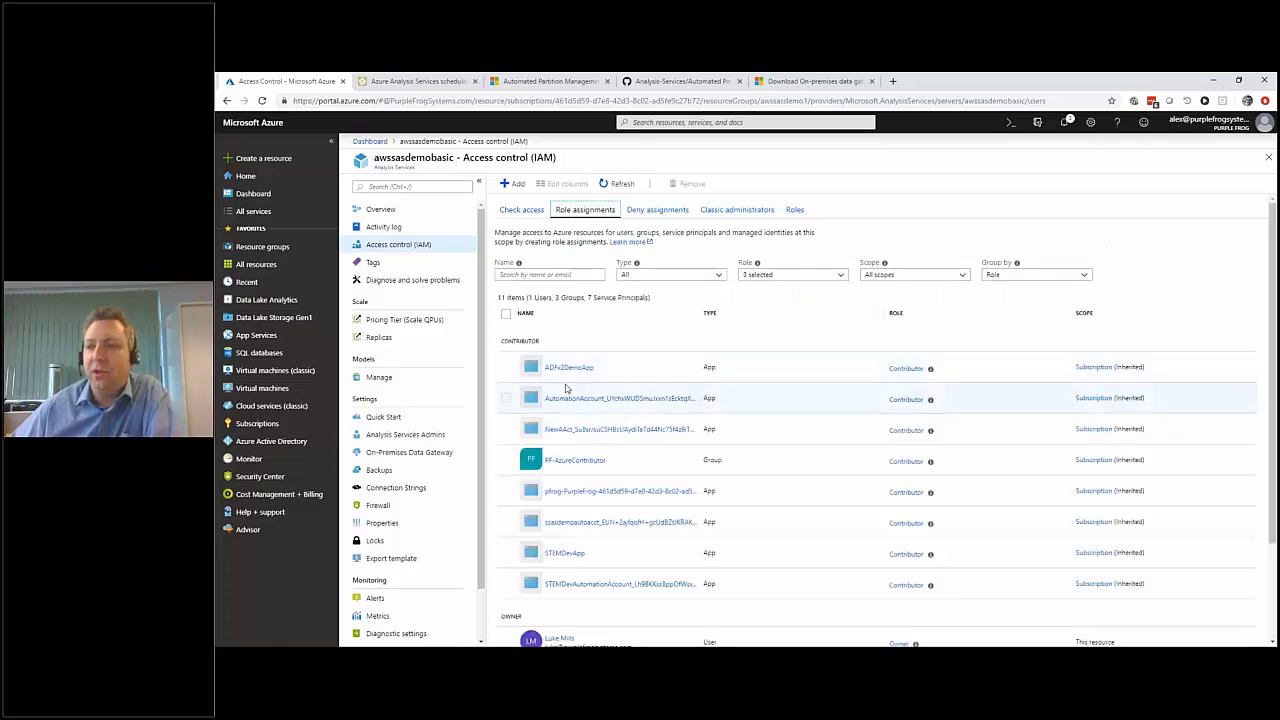
scroll(565, 388, down, 1)
scroll(1006, 243, down, 1)
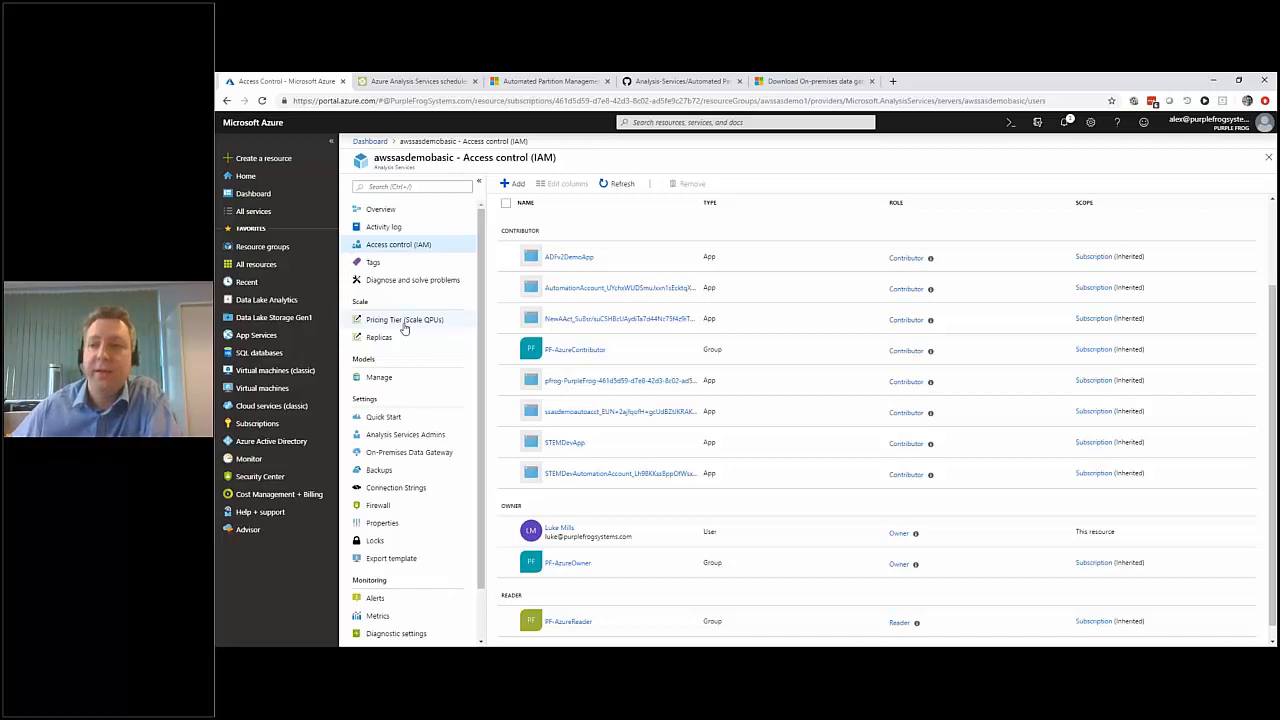
click(396, 436)
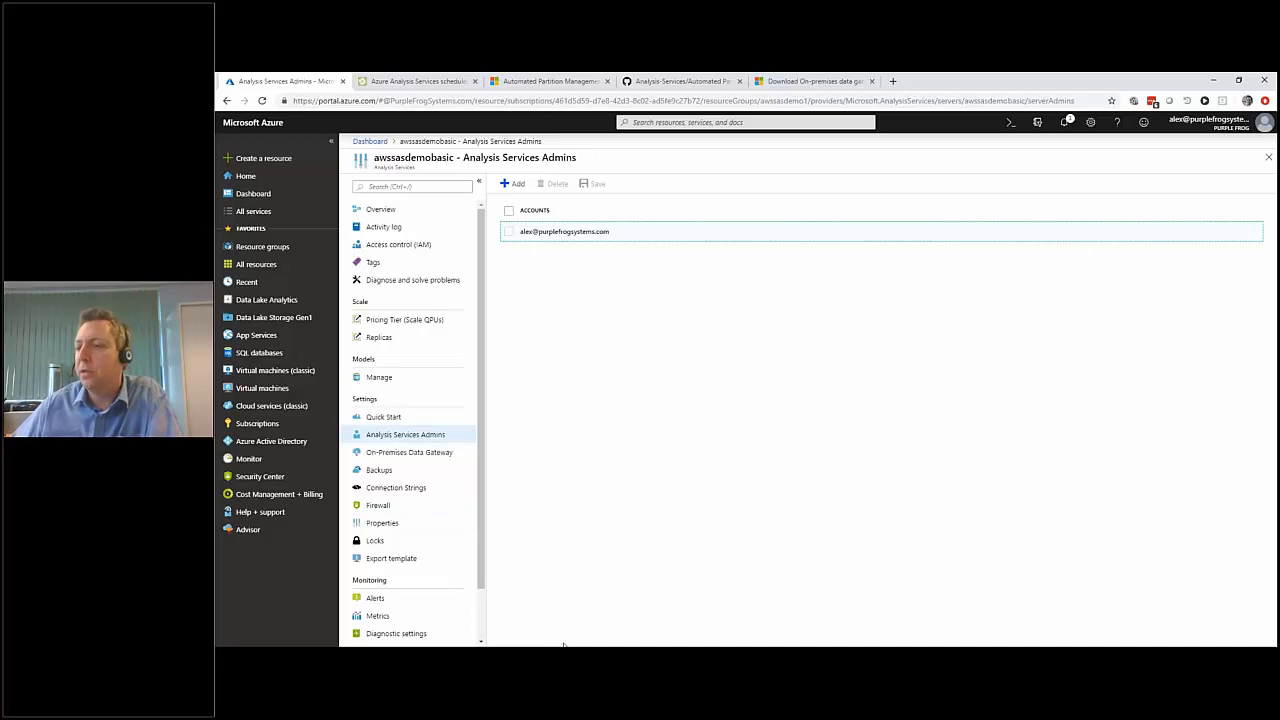
Switch to SQL Server Management Studio and expand the connections and roles of the TabularProject4 database.
mouse_move(563, 645)
click(630, 607)
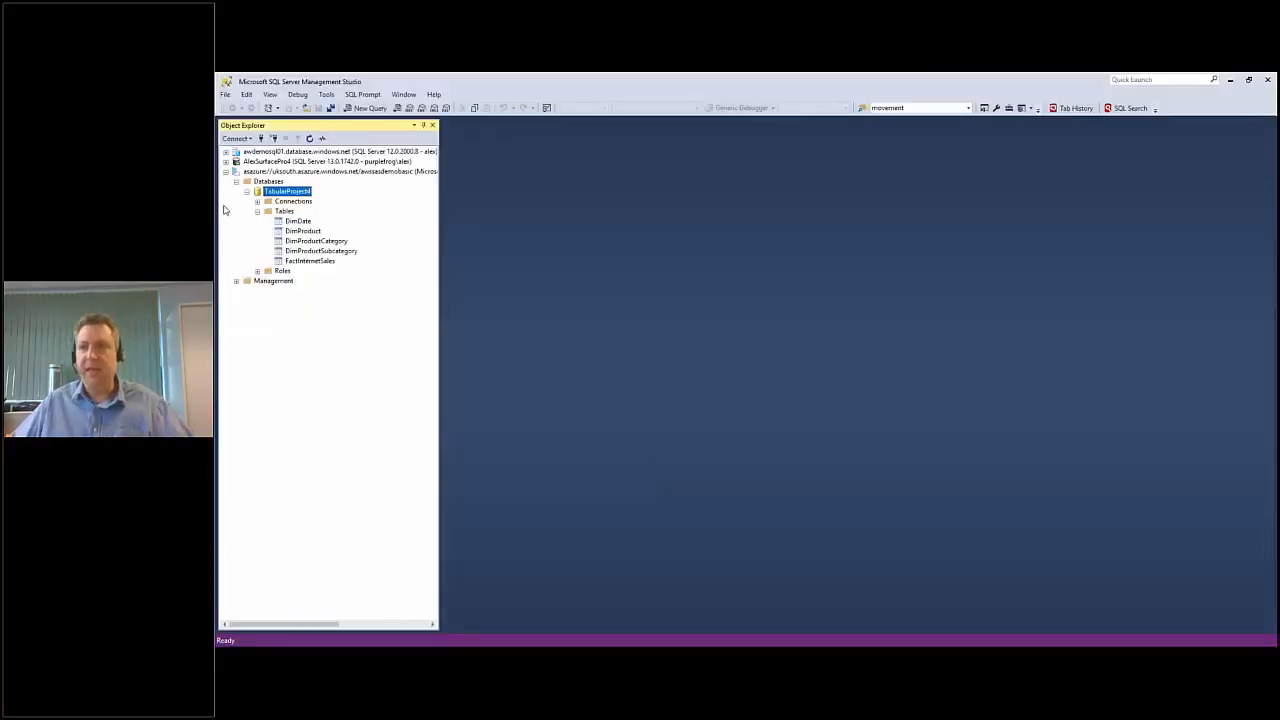
click(257, 202)
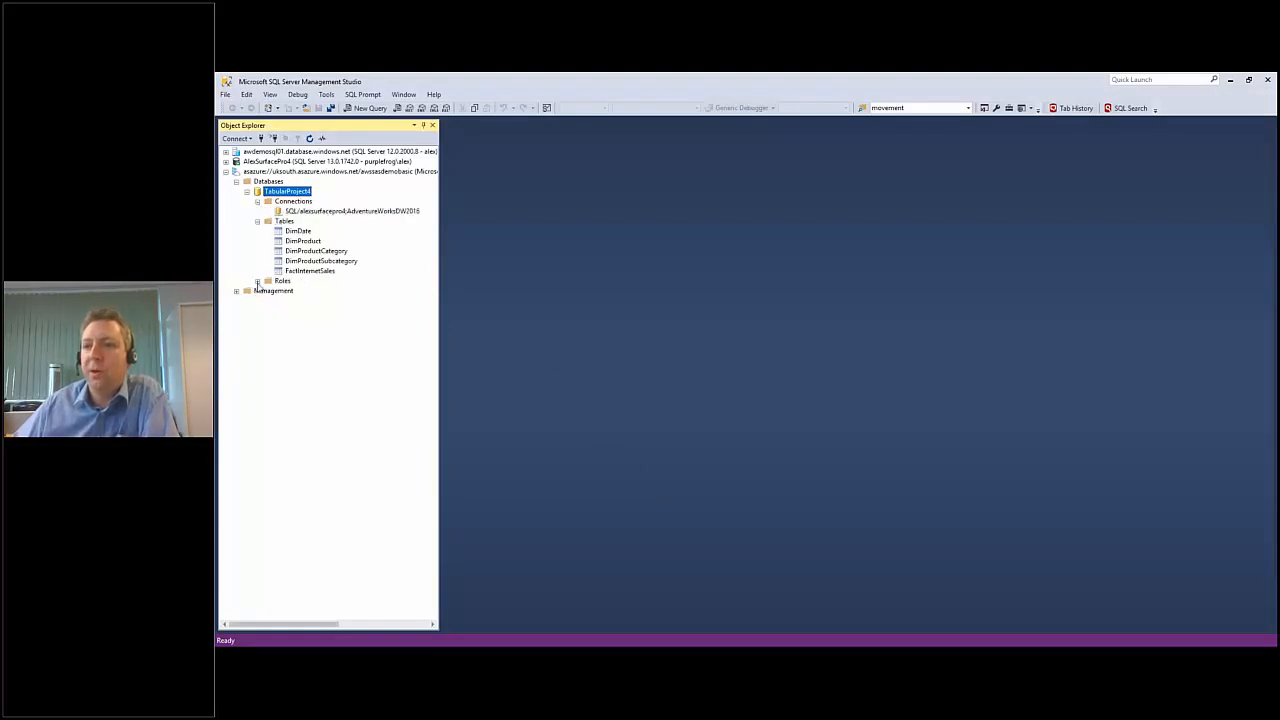
click(257, 282)
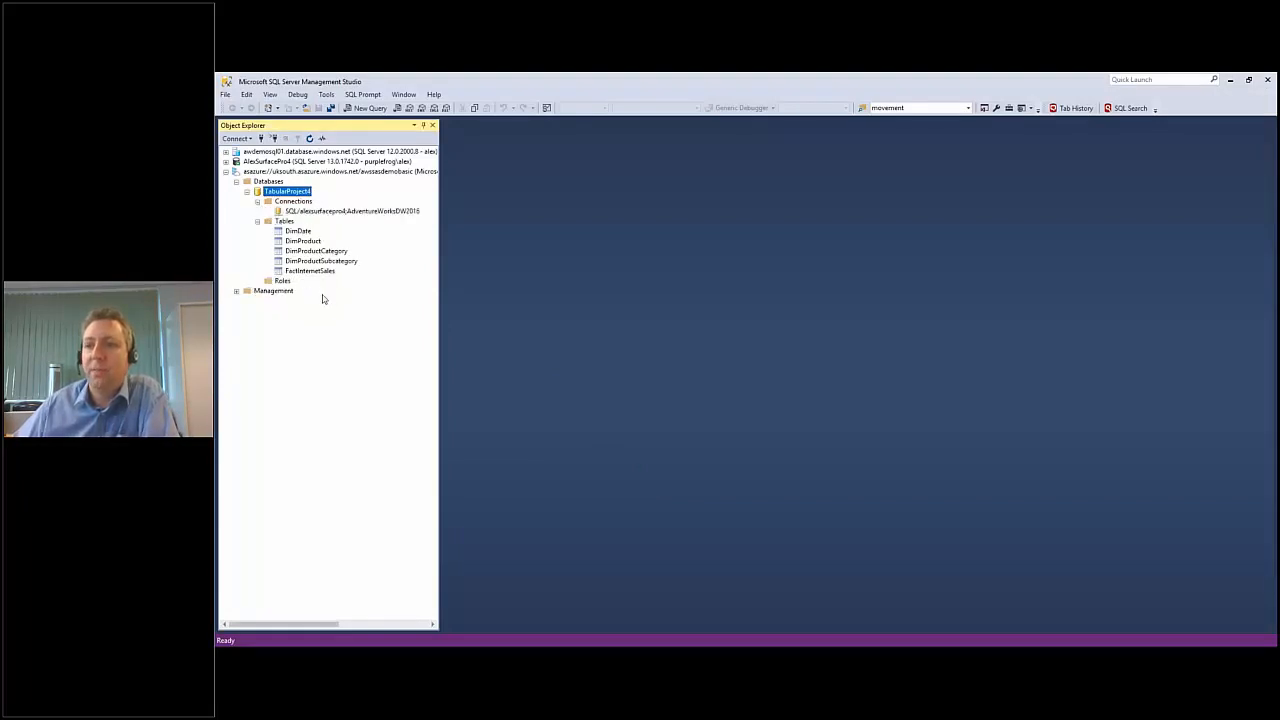
Start a new role on the TabularProject4 database, name it Test Role, and give it only the Read permission.
right_click(282, 282)
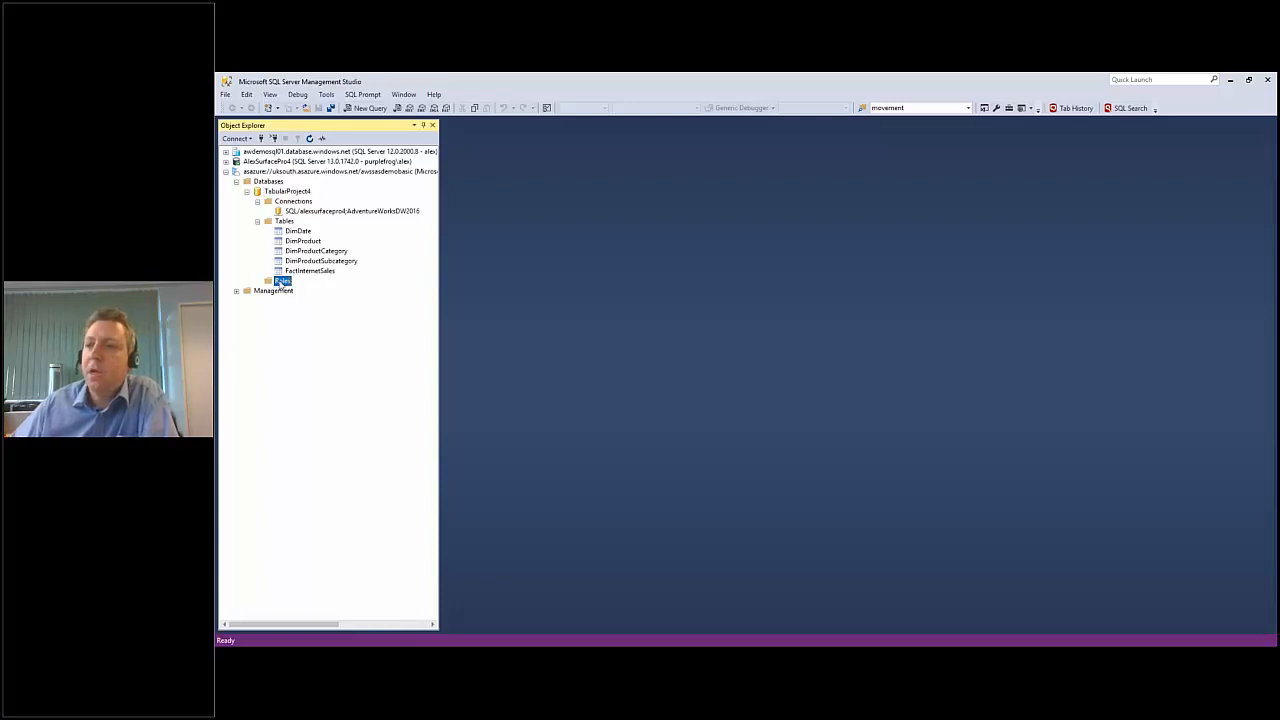
click(311, 288)
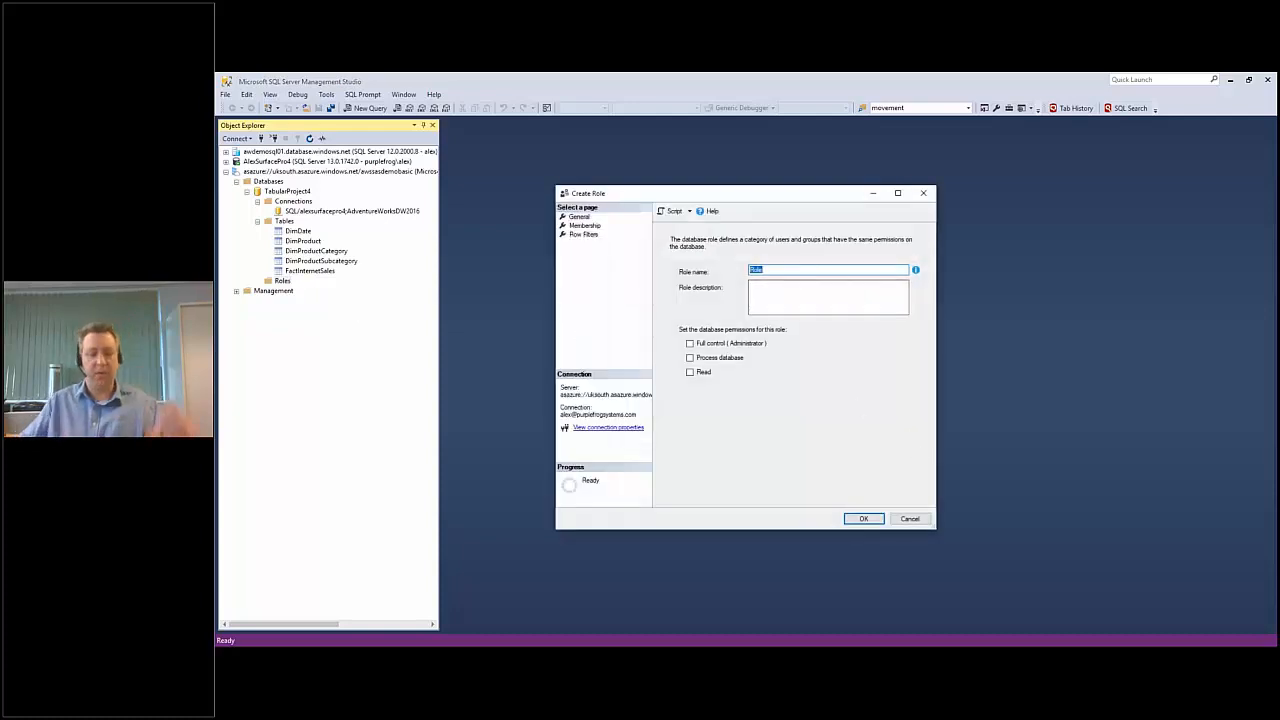
text(Test Rol)
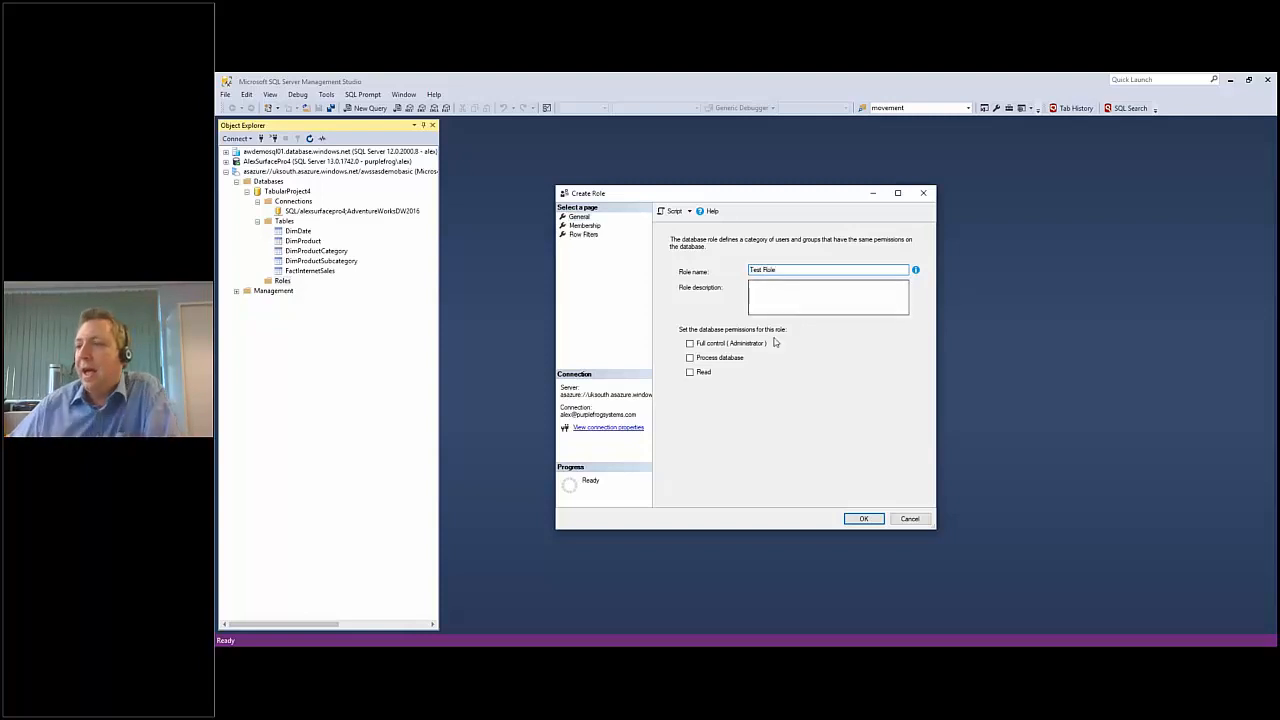
click(706, 374)
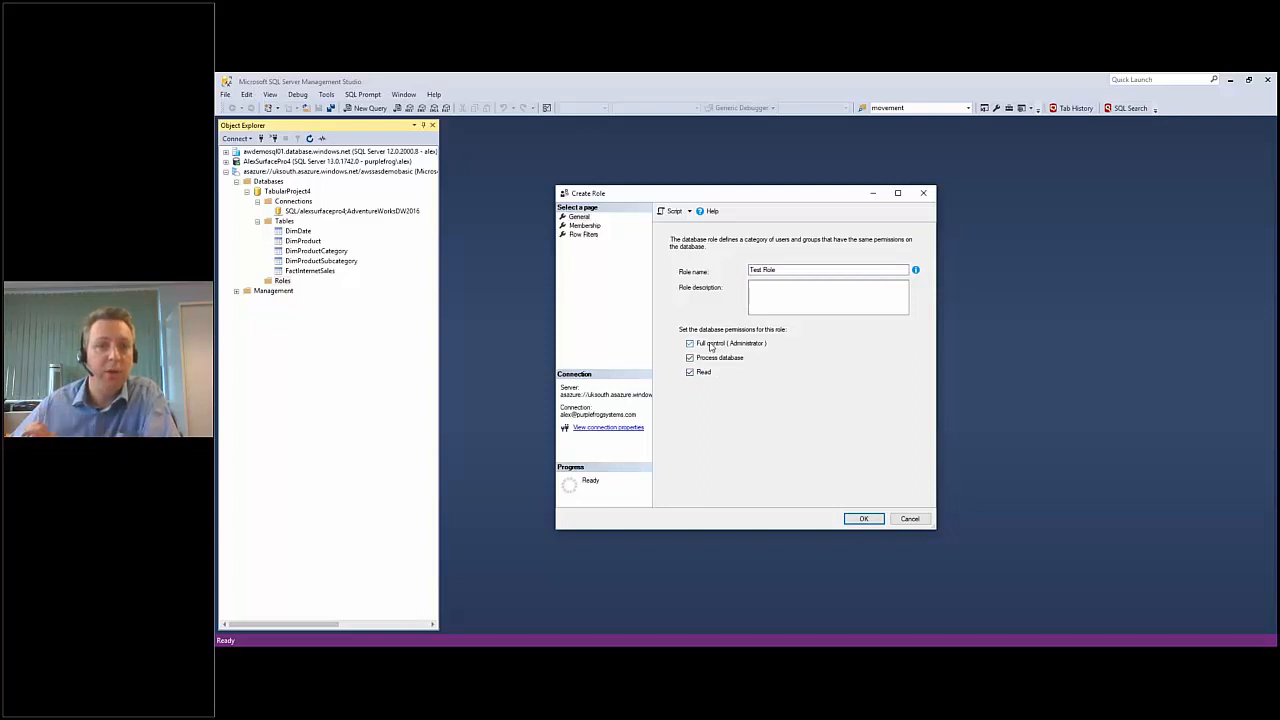
click(711, 345)
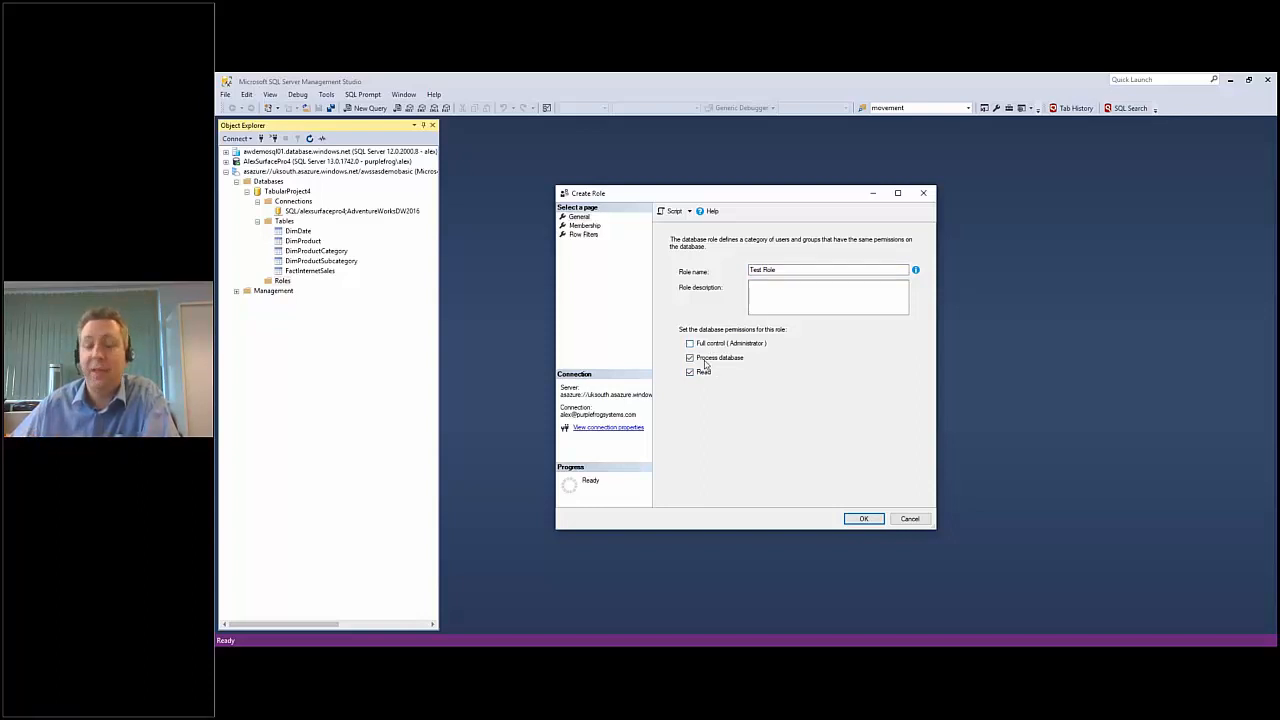
click(709, 361)
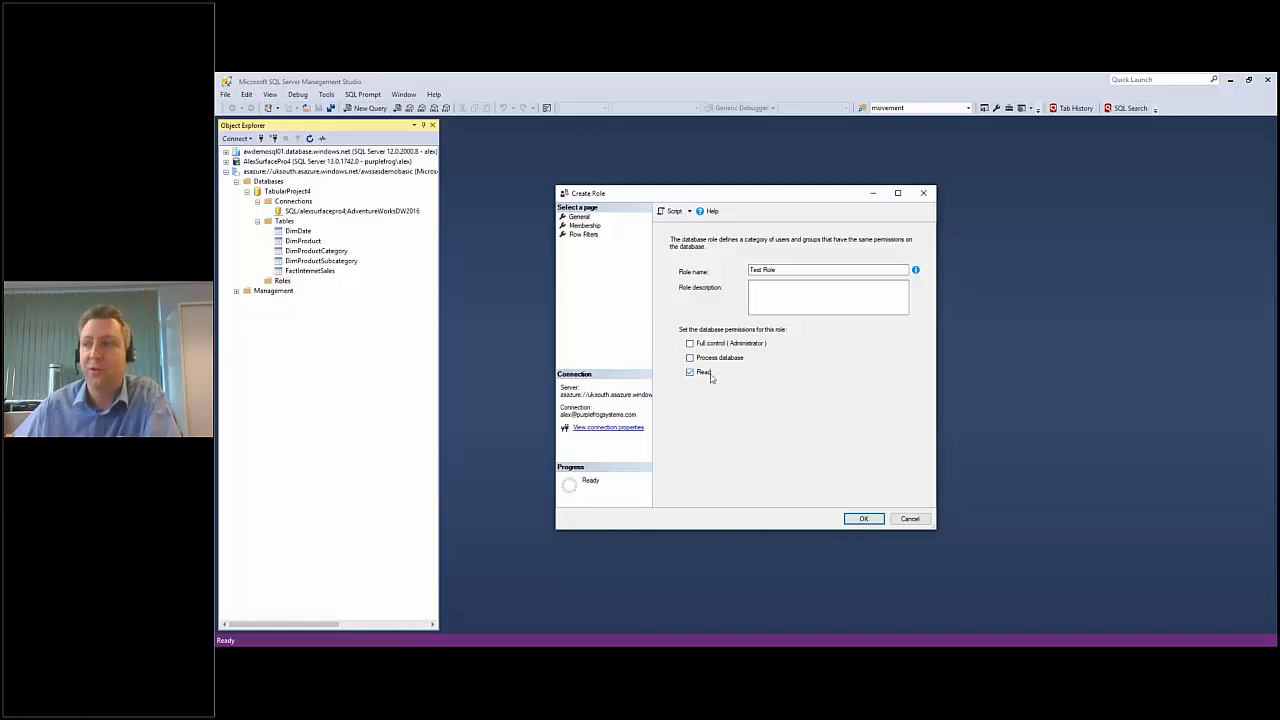
Start adding a member to the role and search the directory by the user's first name.
click(587, 226)
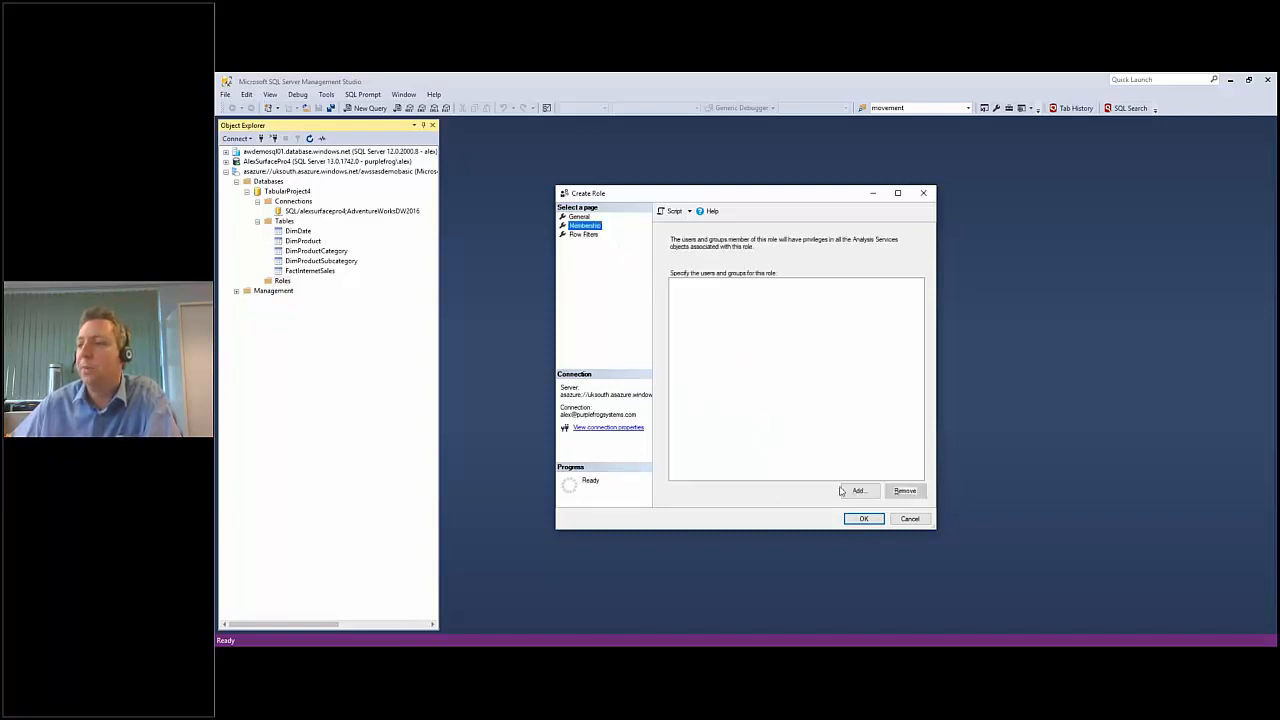
click(848, 490)
click(719, 274)
text(nick)
click(670, 272)
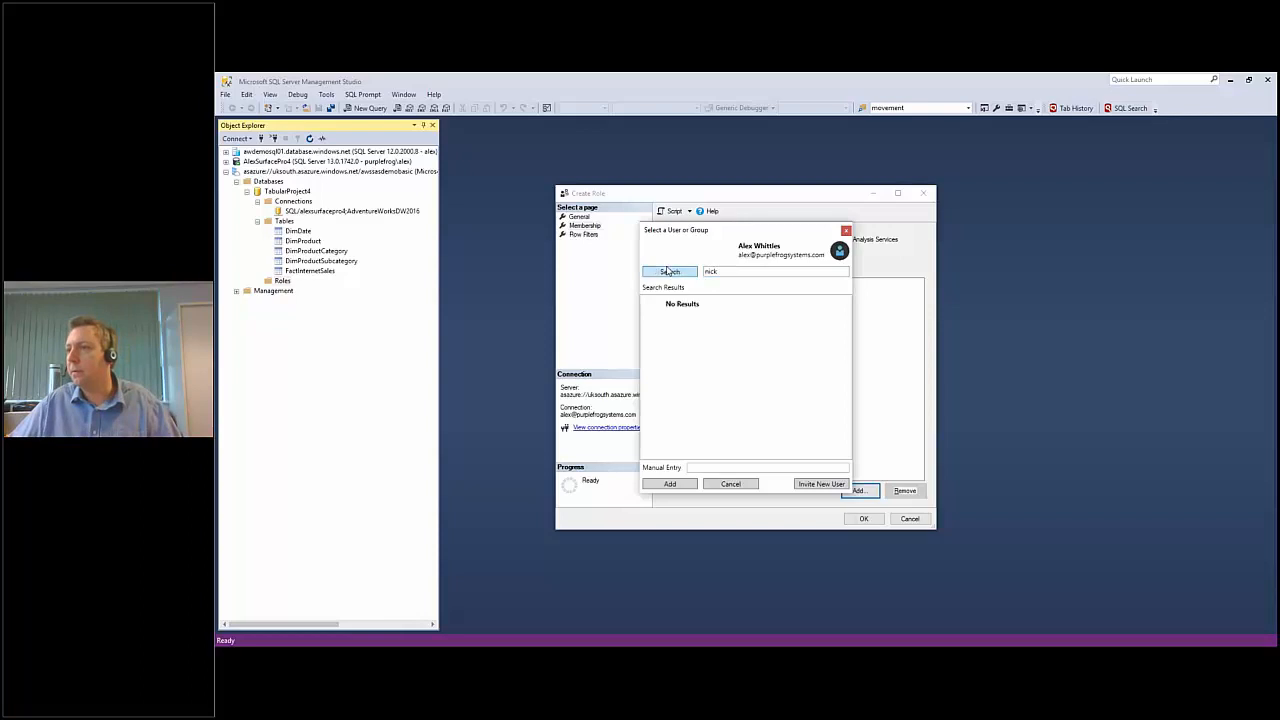
Search the directory again for the role member using the user's full e-mail address.
double_click(724, 274)
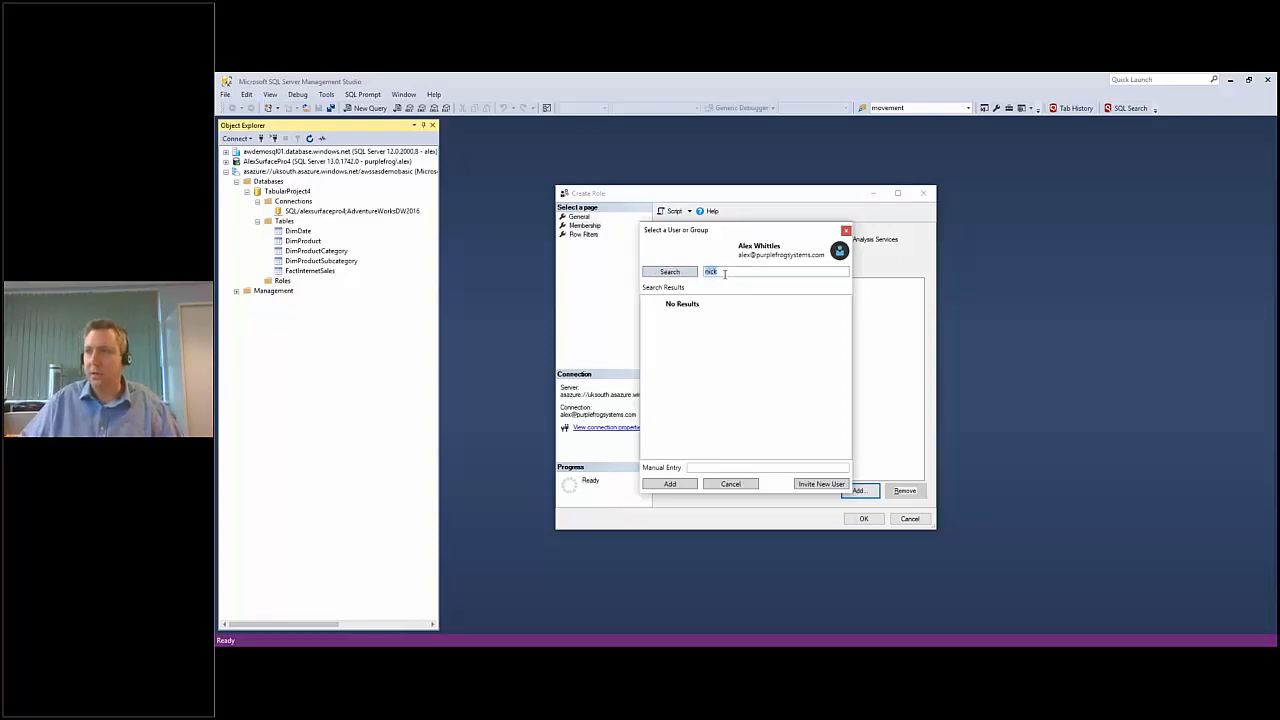
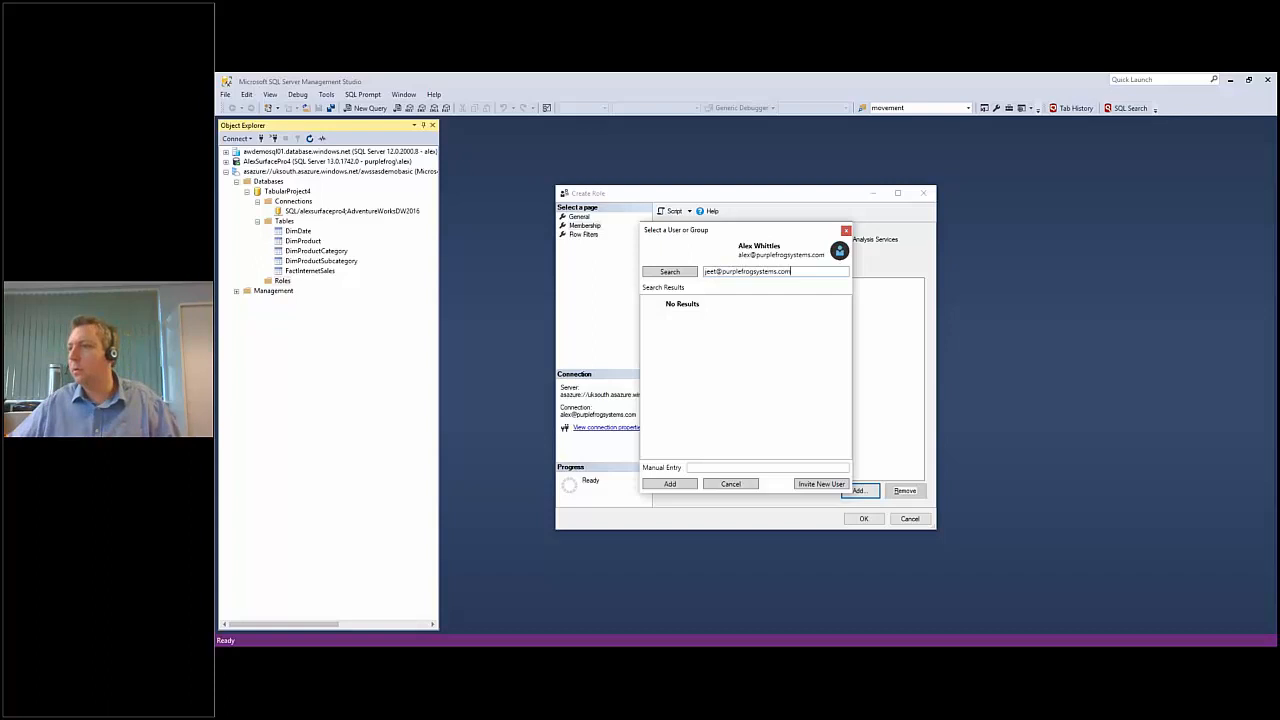
click(665, 274)
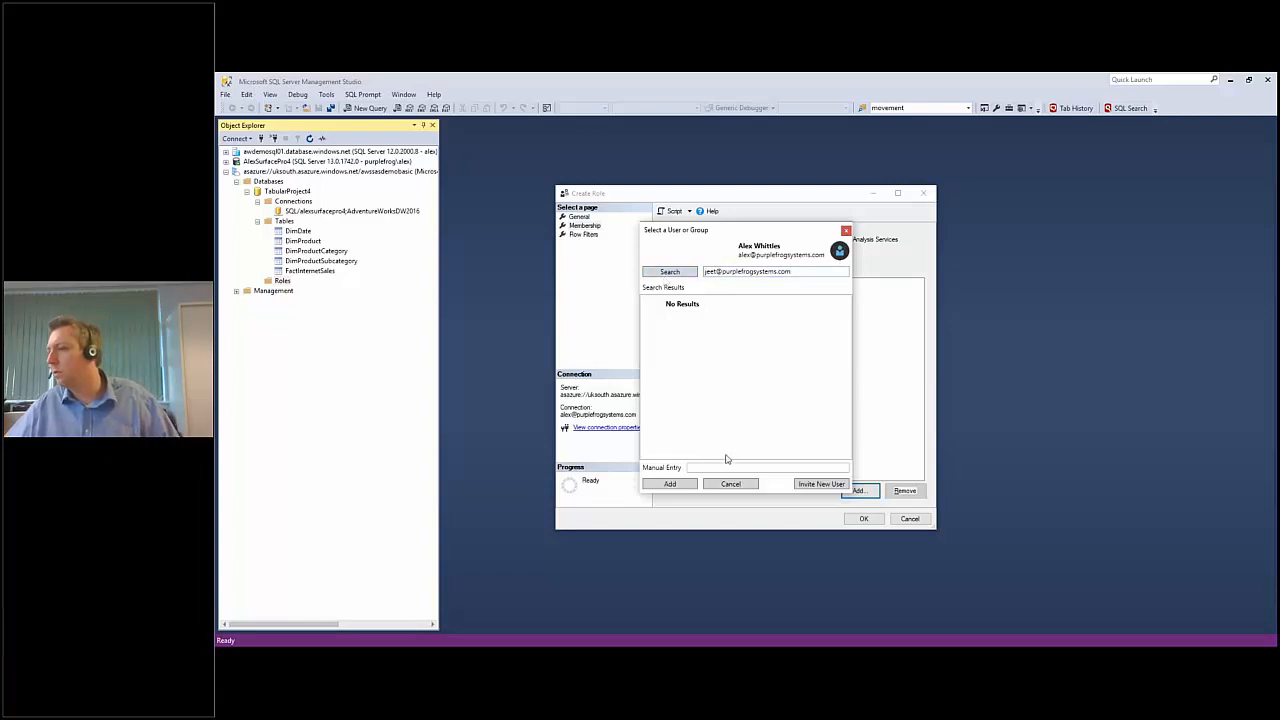
Add the user to the role by entering the same e-mail address manually, and create the role.
drag(795, 271, 680, 272)
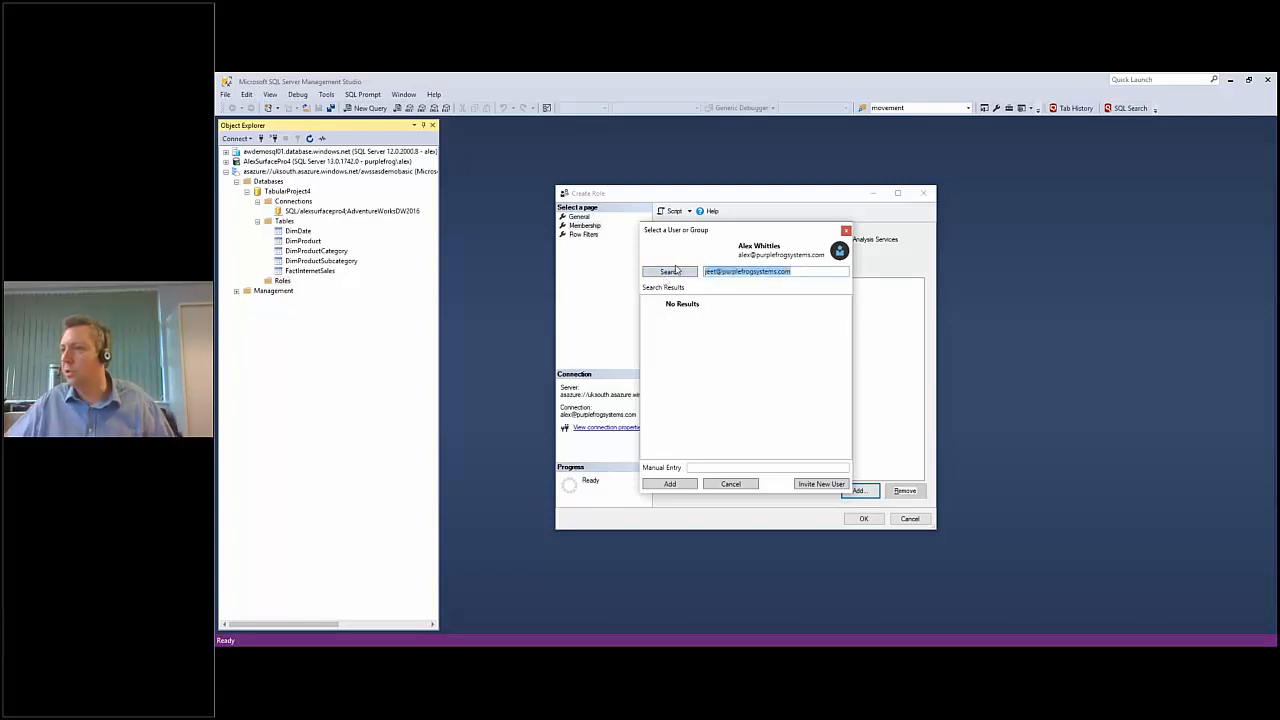
key(ctrl+c)
click(717, 467)
key(ctrl+v)
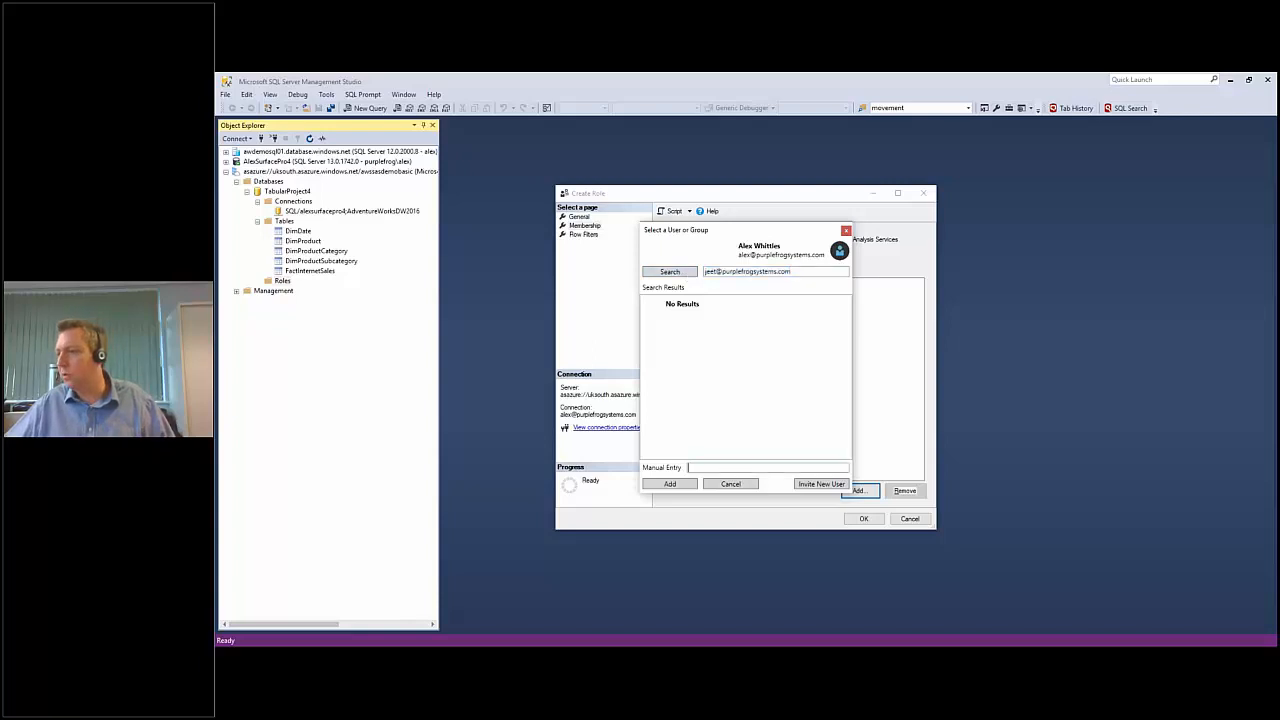
click(670, 484)
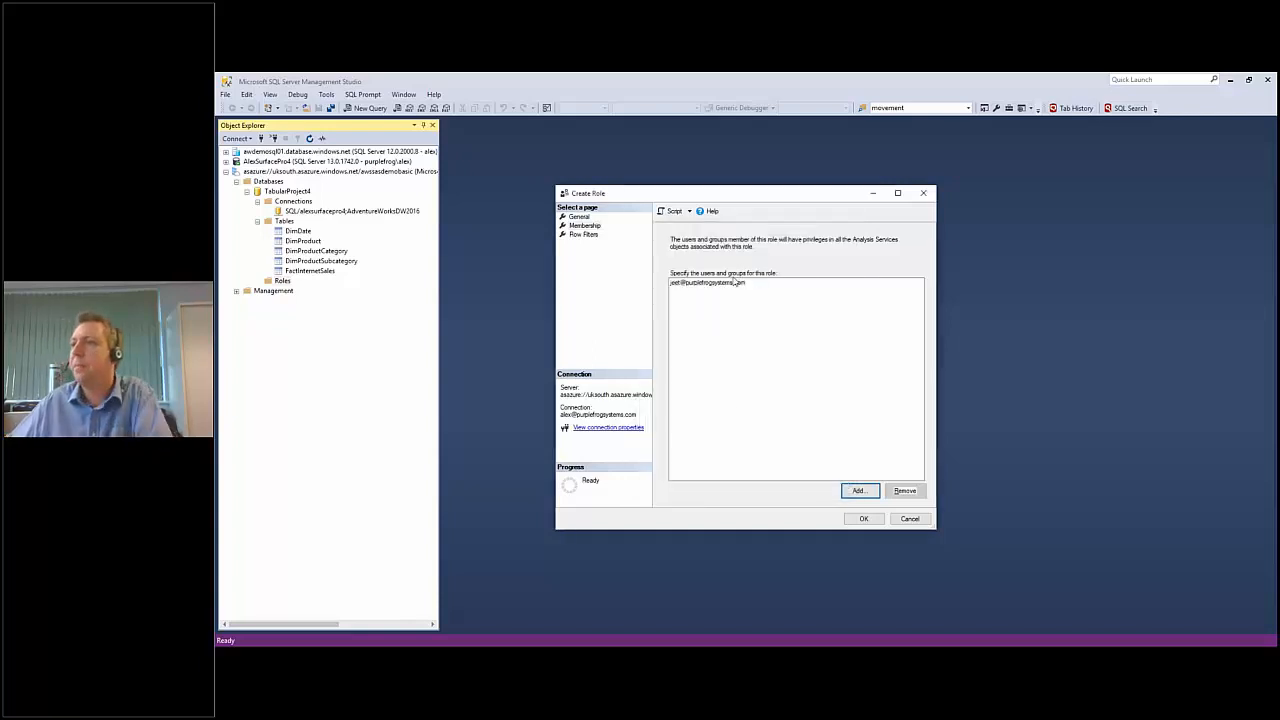
click(735, 286)
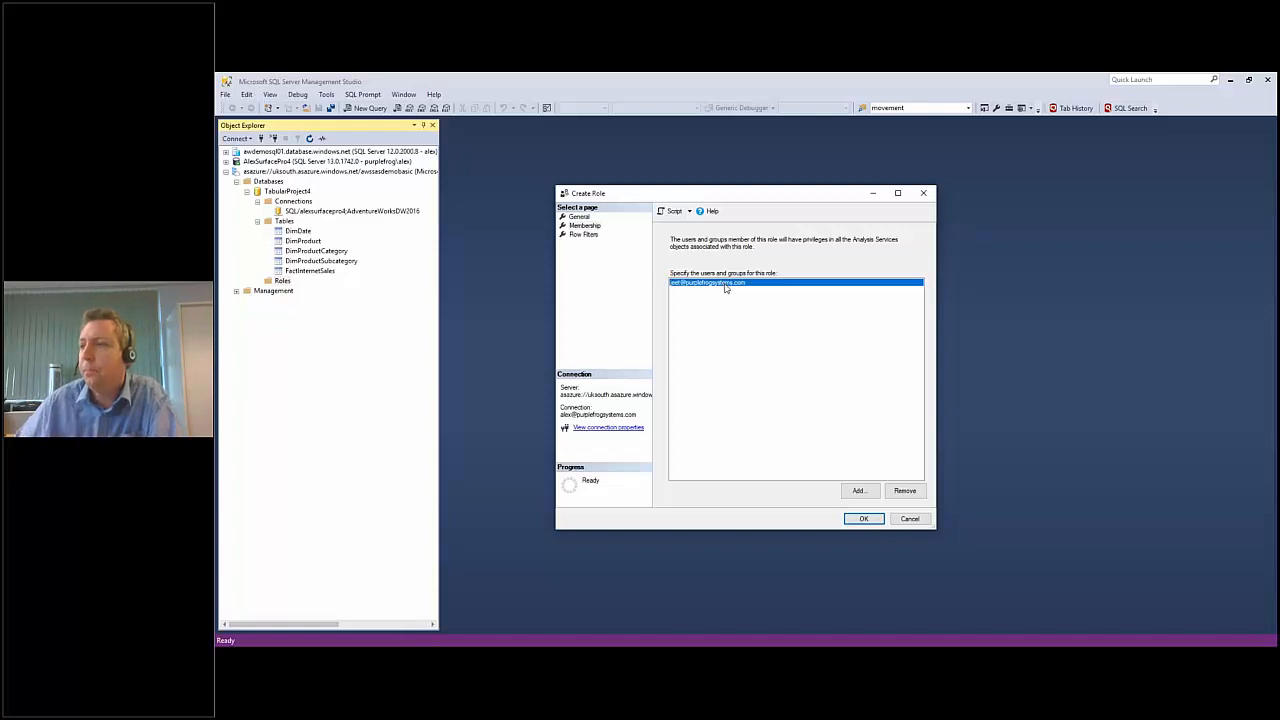
click(863, 518)
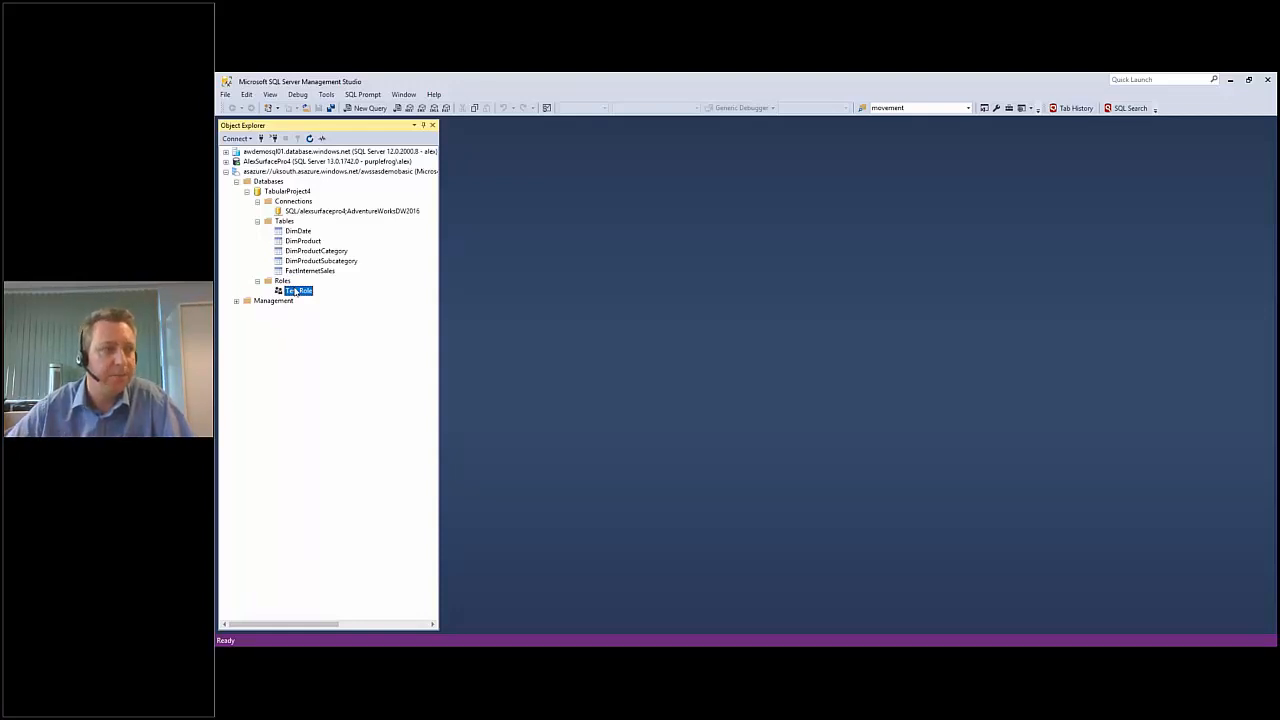
Open the properties of Test Role and review its membership and row filters.
right_click(296, 291)
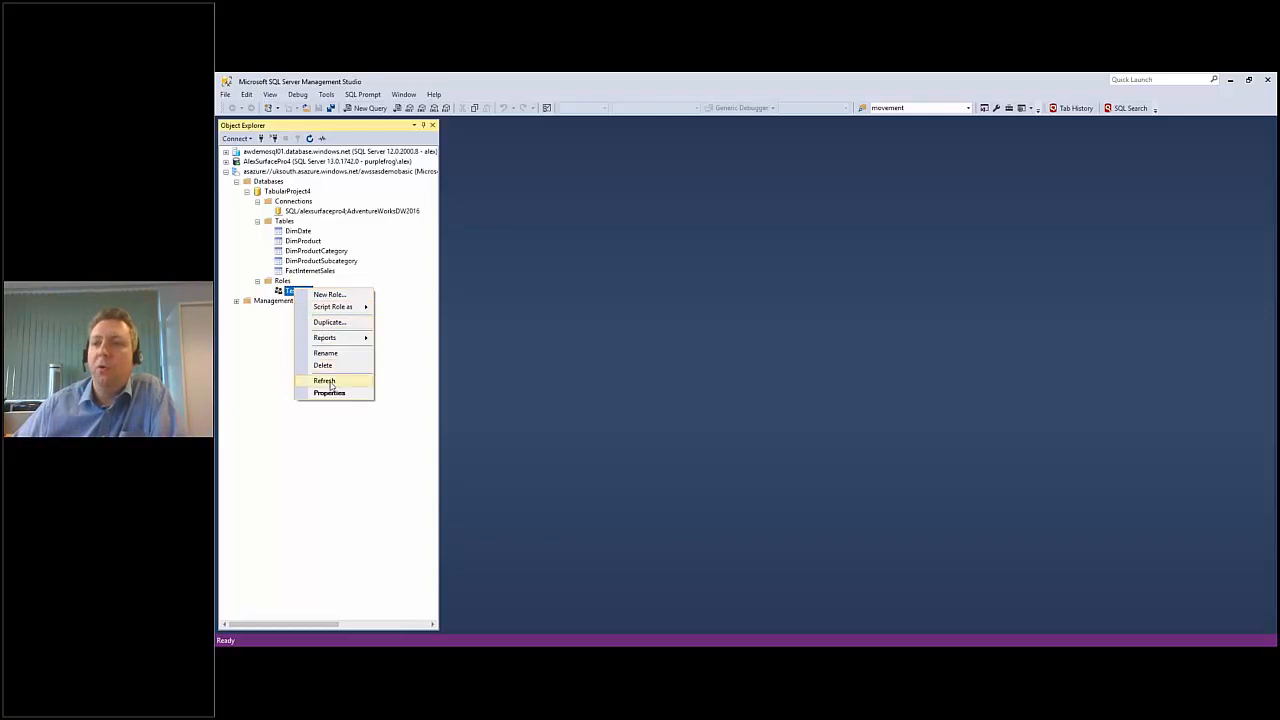
click(331, 381)
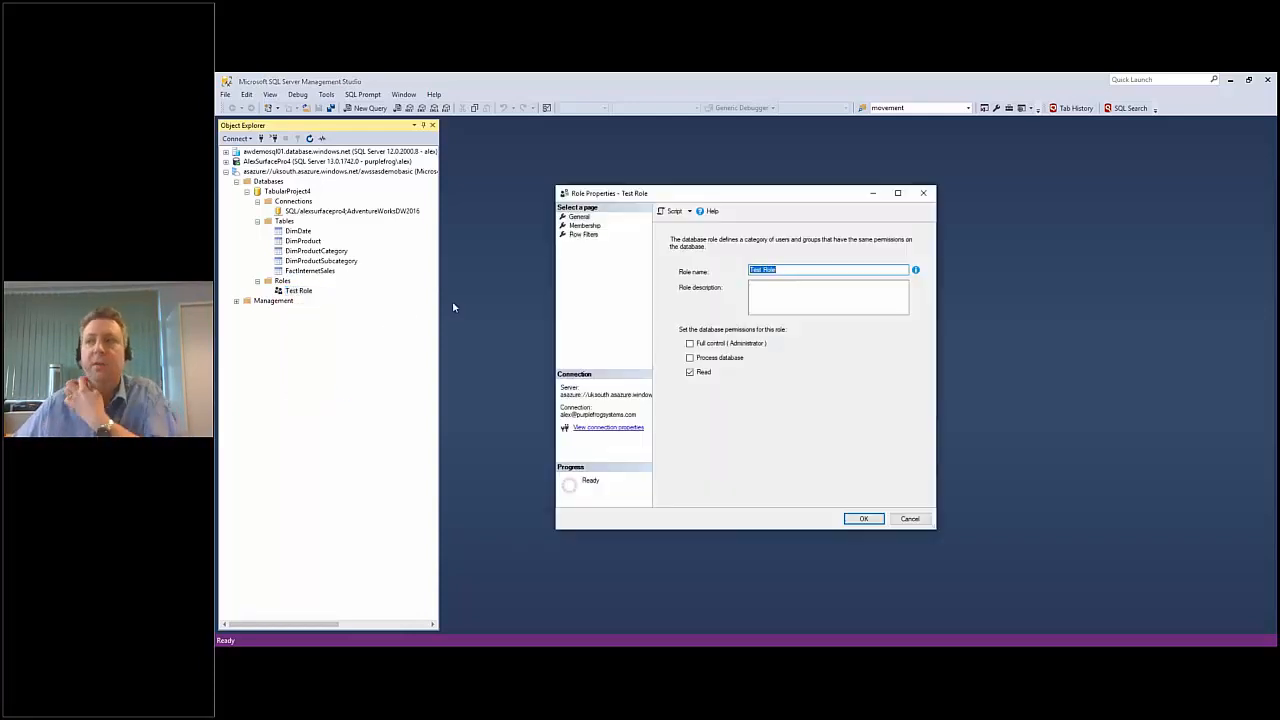
click(578, 226)
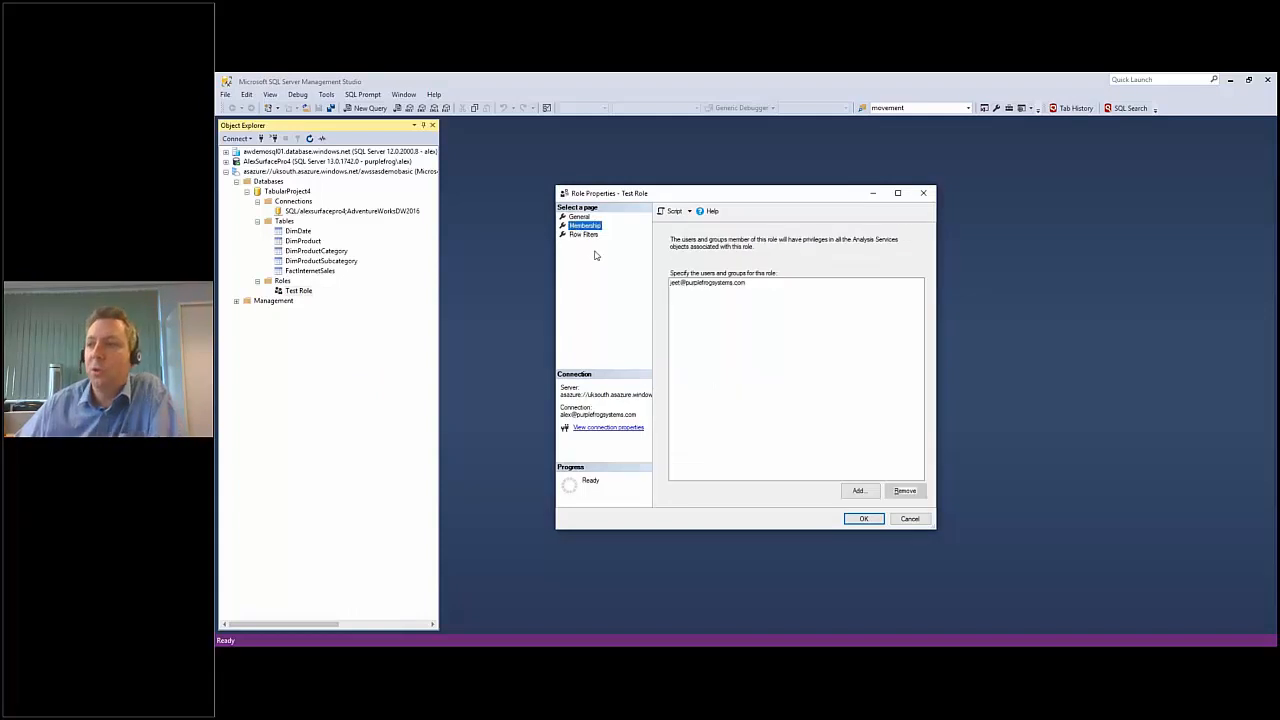
click(580, 234)
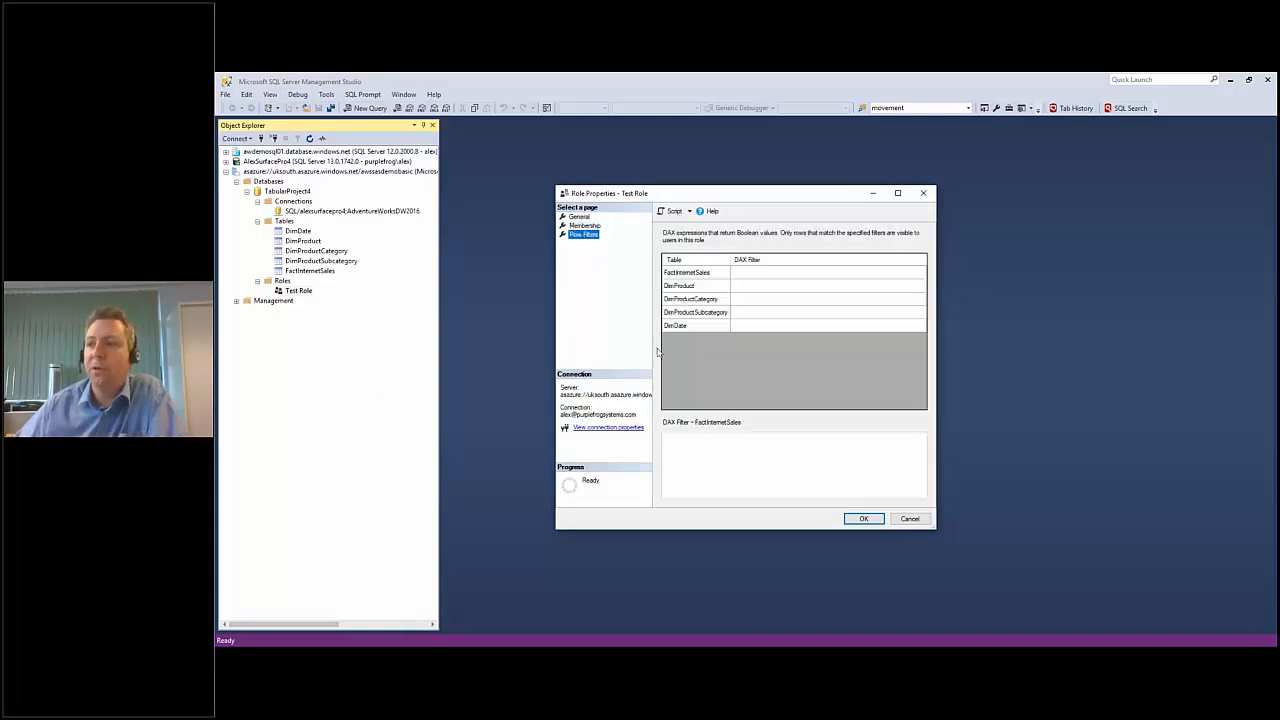
Try the DAX row filter =[EnglishProductCategoryName]="Bikes" on the DimProductCategory table of Test Role, and discard the changes.
click(742, 302)
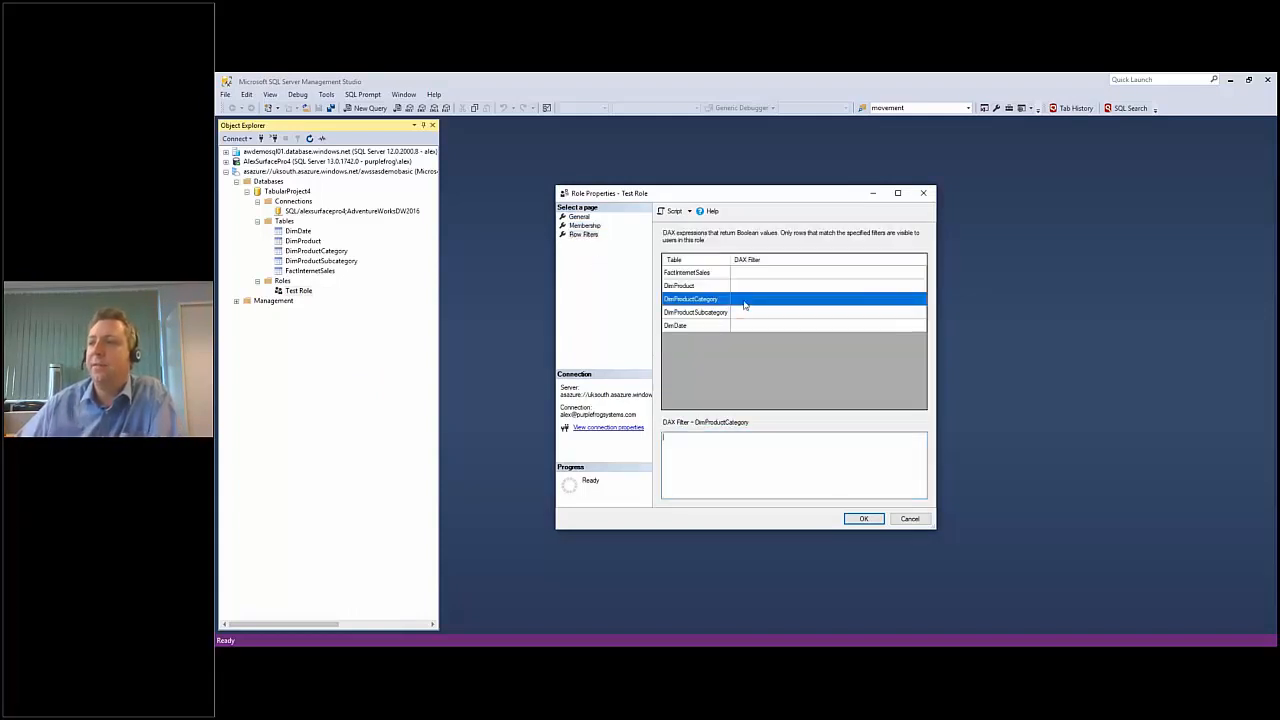
click(736, 441)
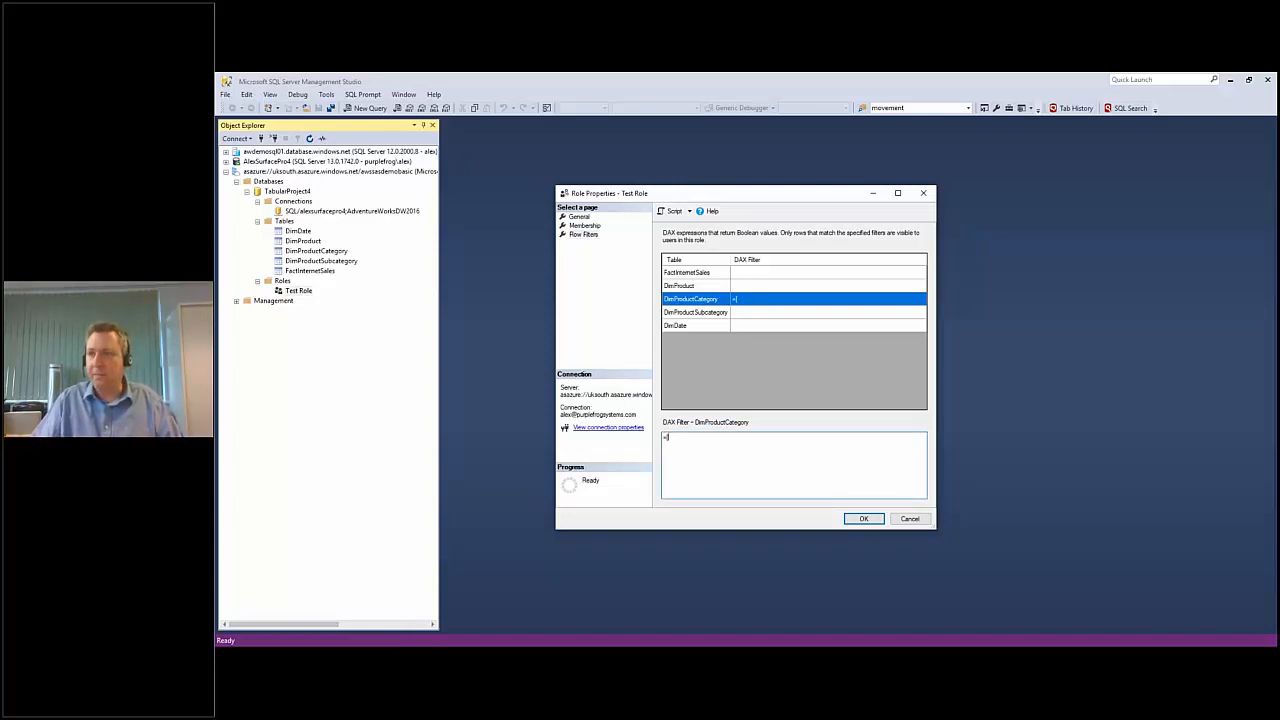
text(=[English)
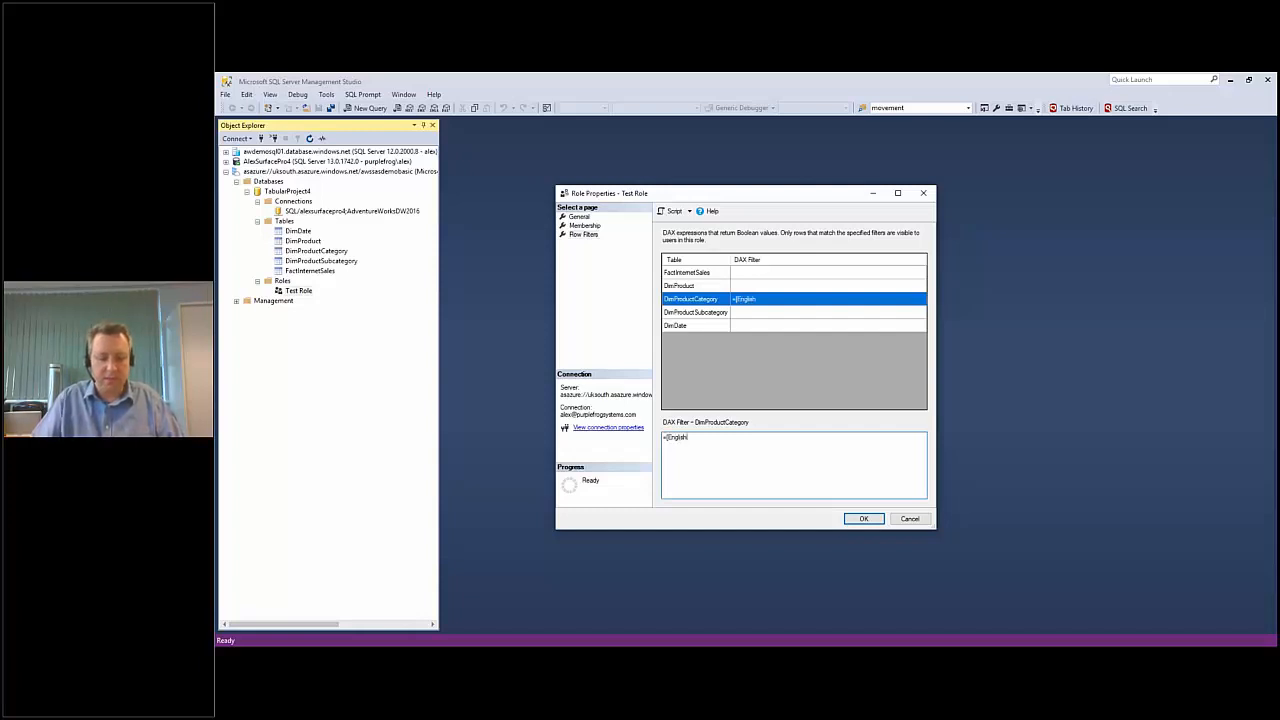
text(ProductCategory])
text(ame]="Bikes")
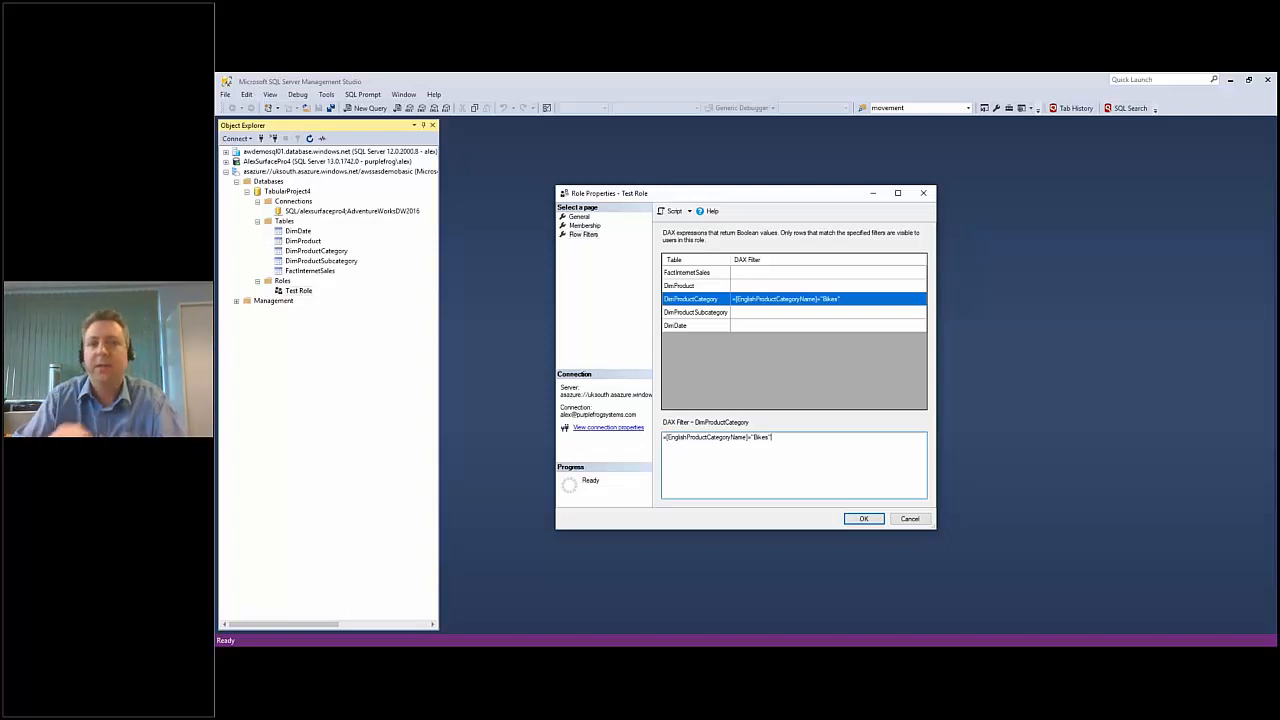
click(905, 520)
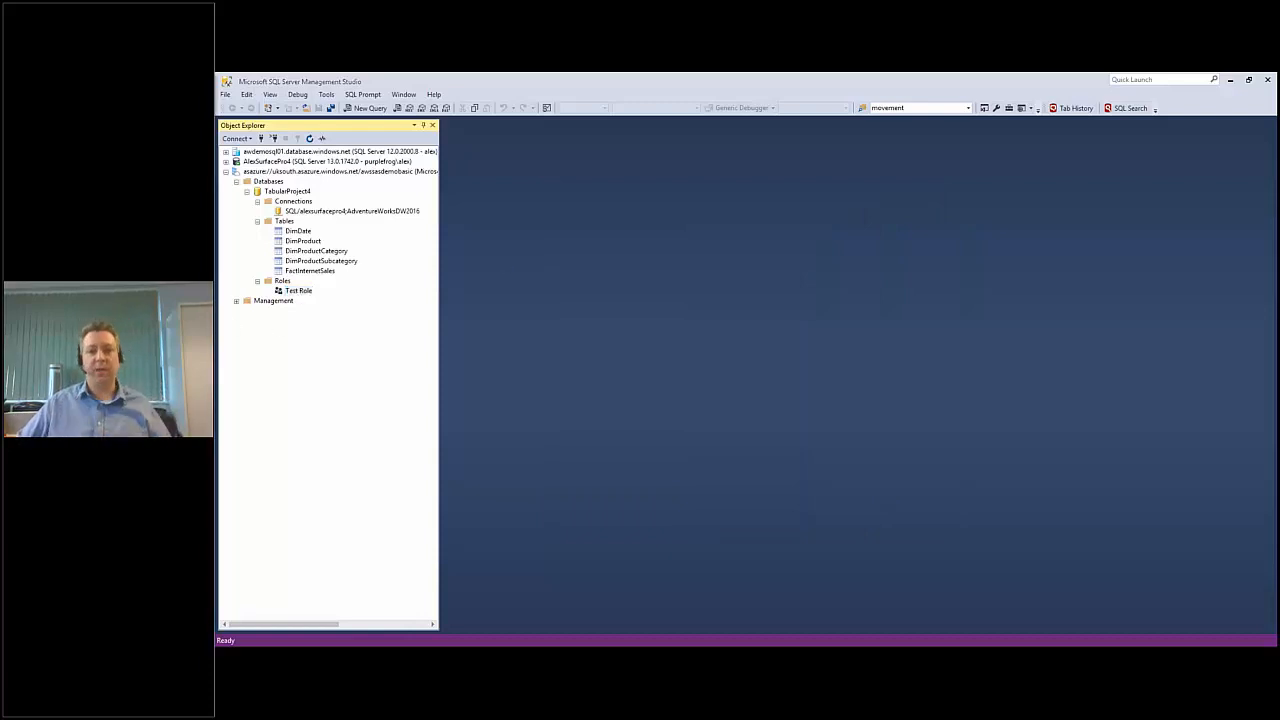
key(alt+Tab)
key(Right)
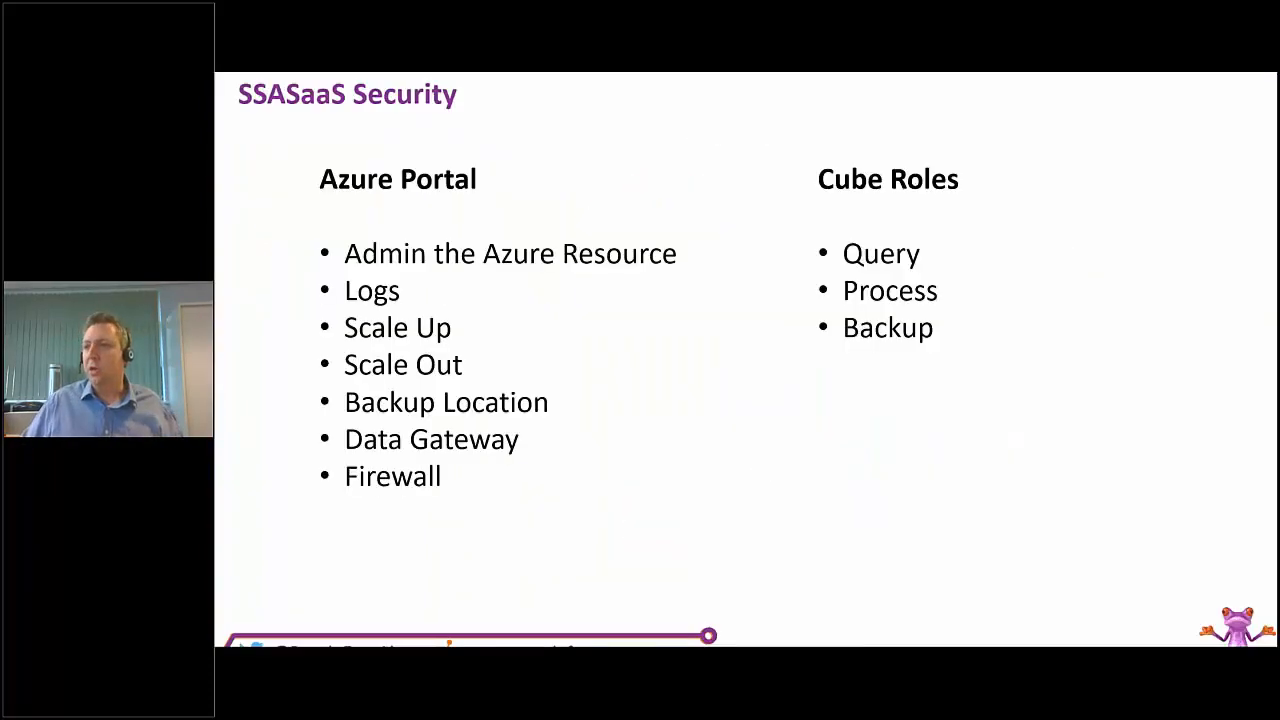
key(Right)
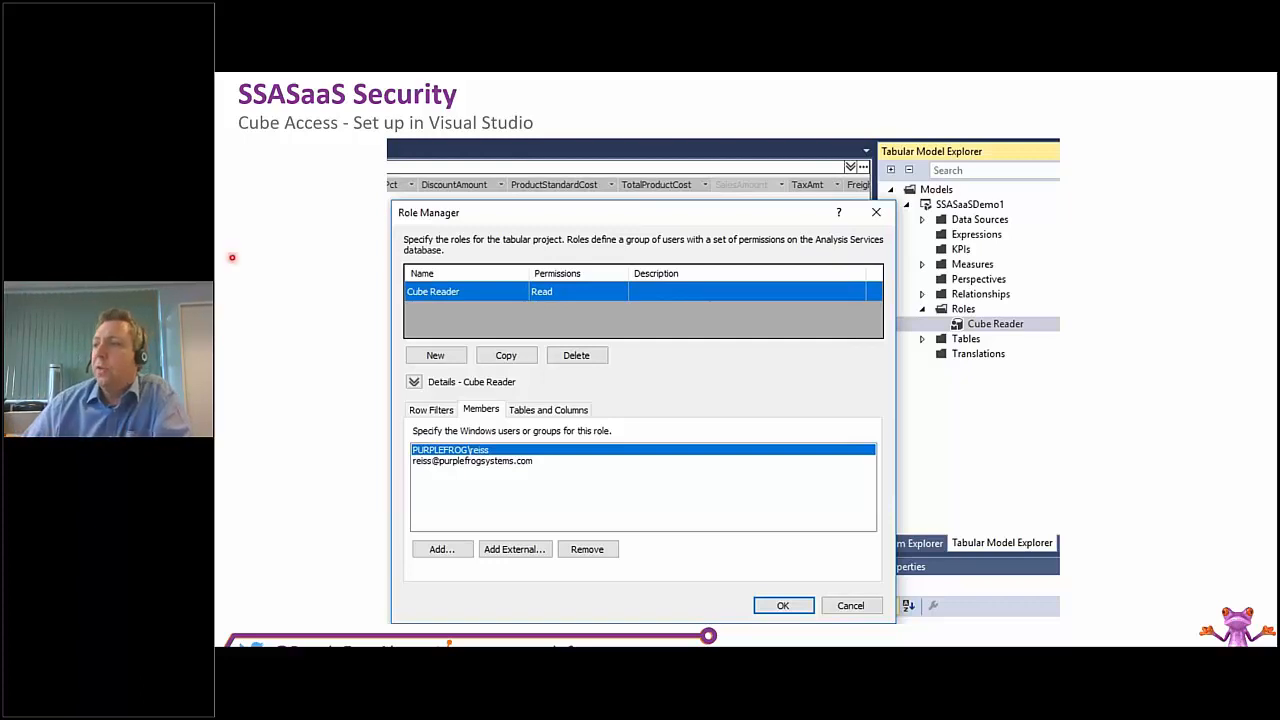
key(Right)
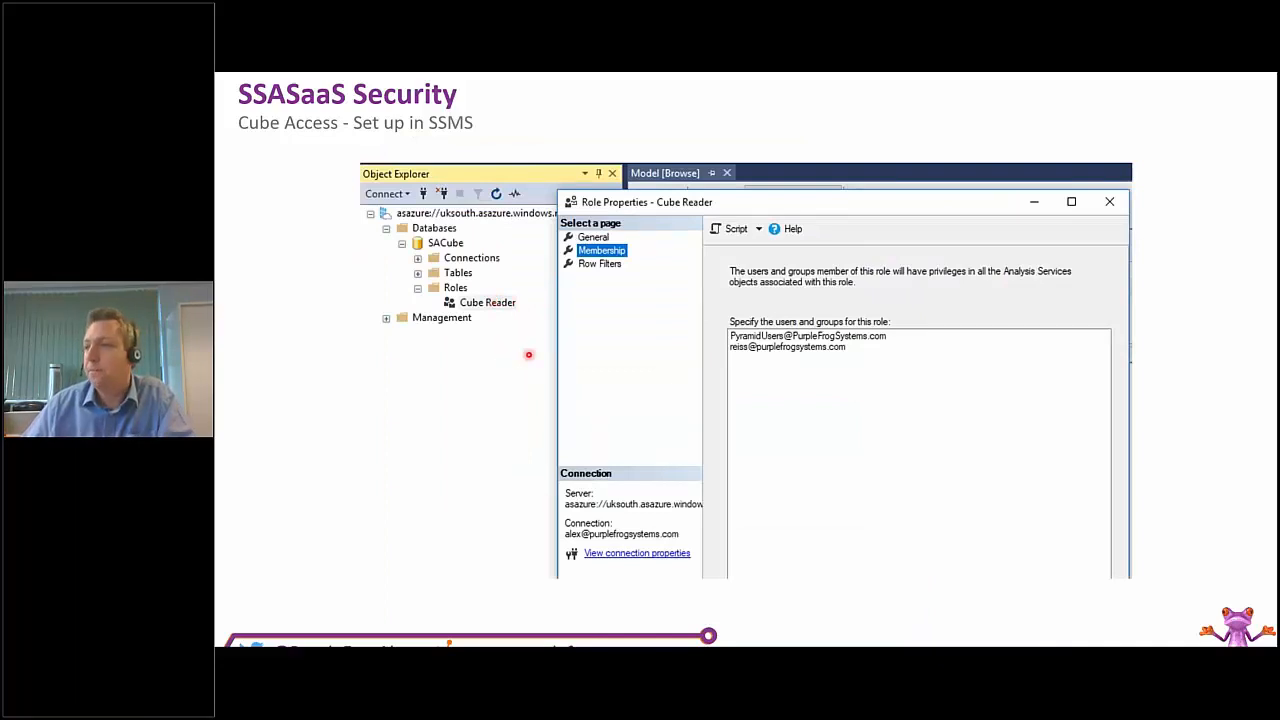
key(Right)
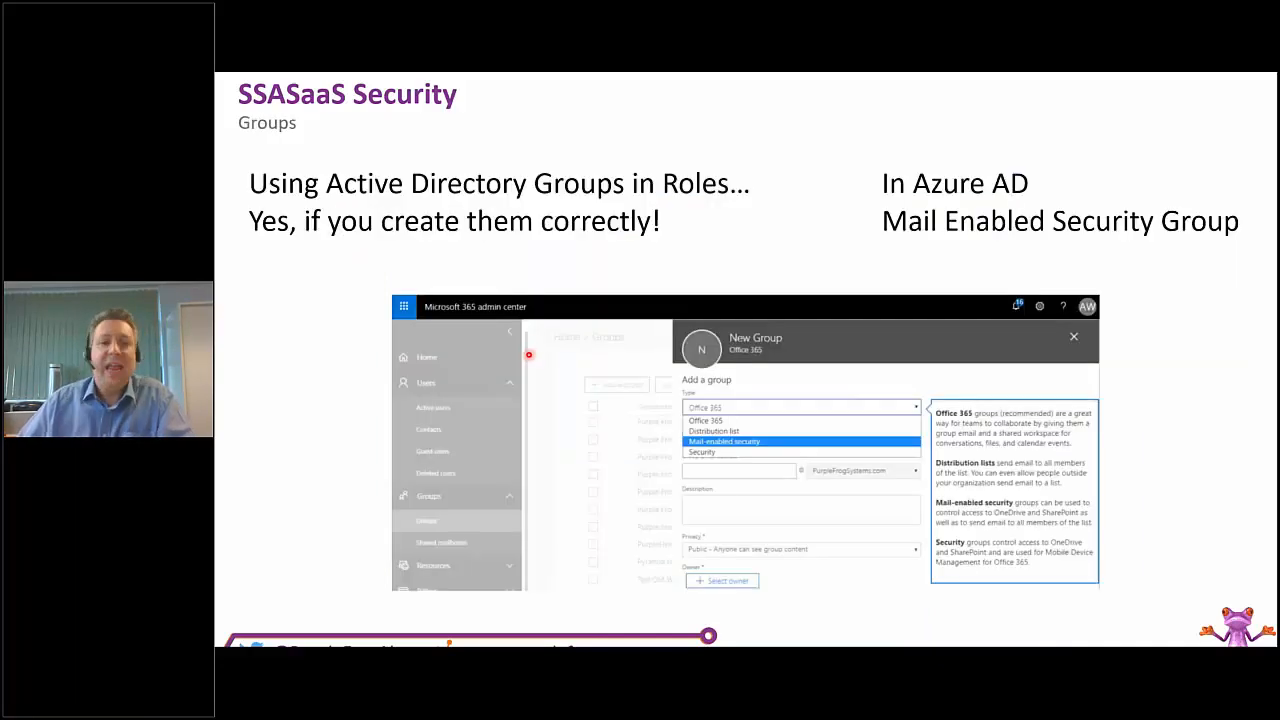
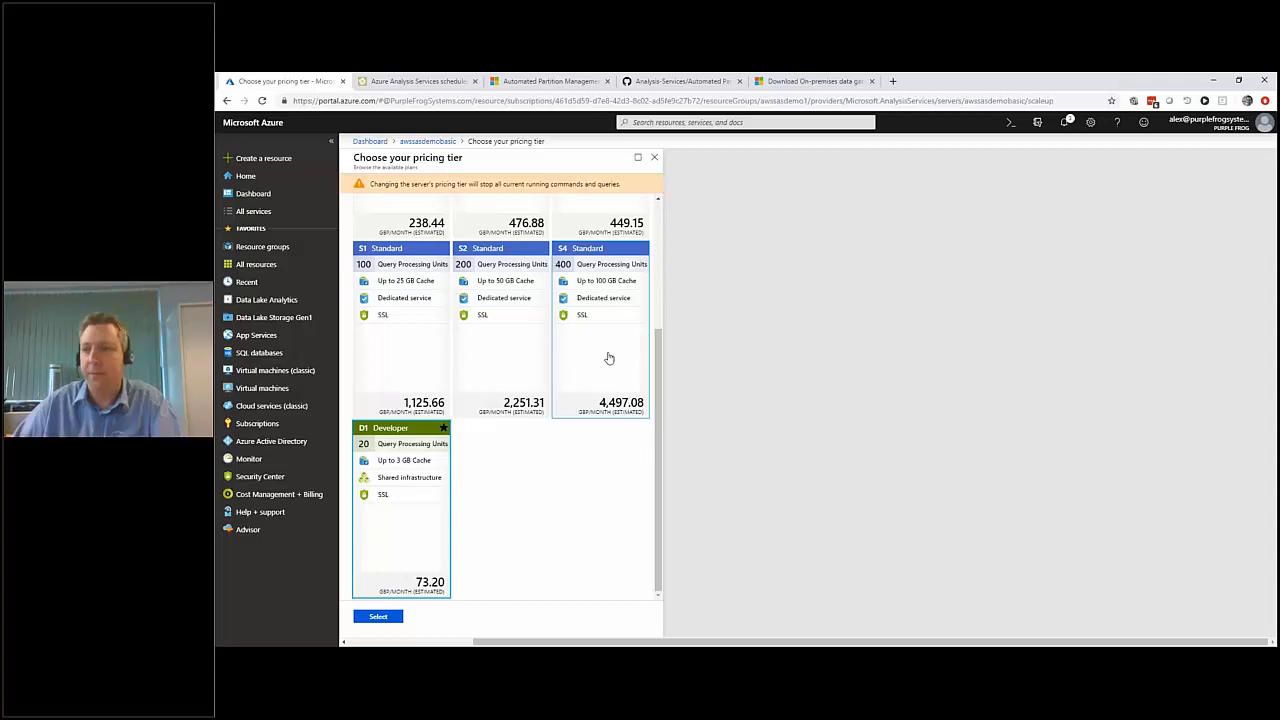
Compare the Basic, Standard and Developer pricing tiers of the awssasdemobasic server, and close the list without changing the tier.
scroll(423, 445, up, 2)
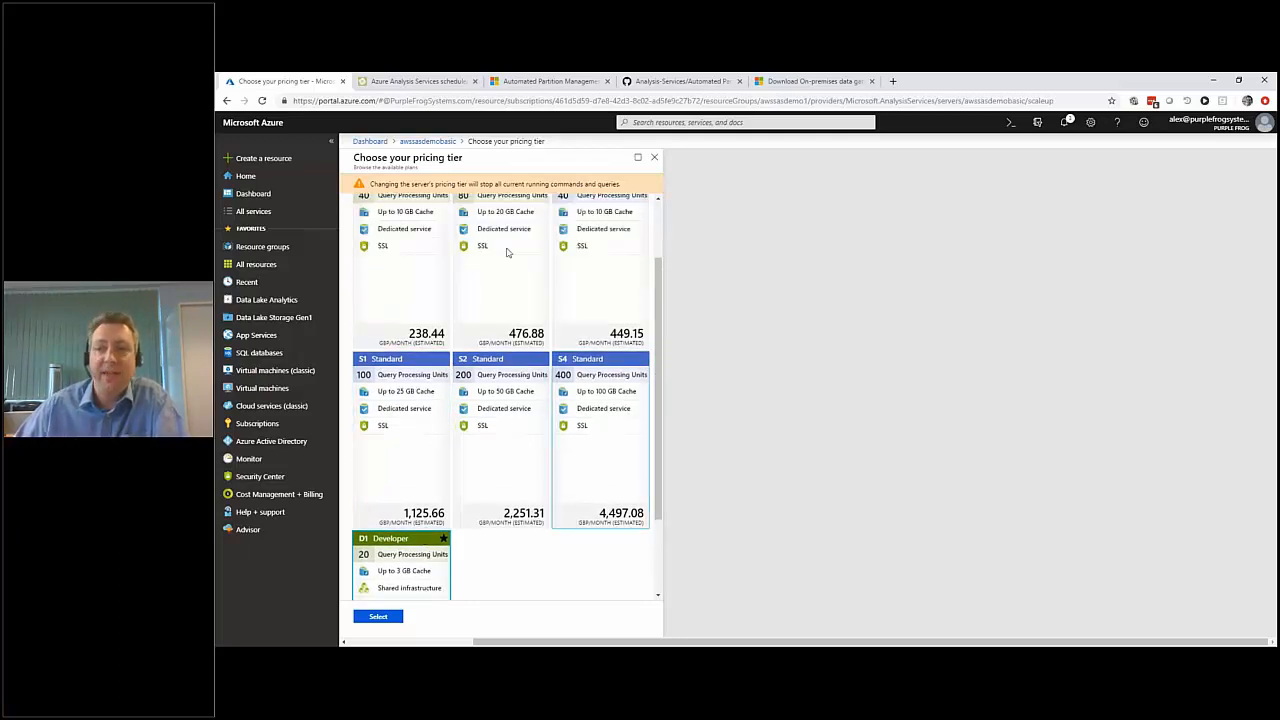
scroll(508, 290, up, 1)
scroll(502, 300, up, 2)
scroll(502, 300, down, 1)
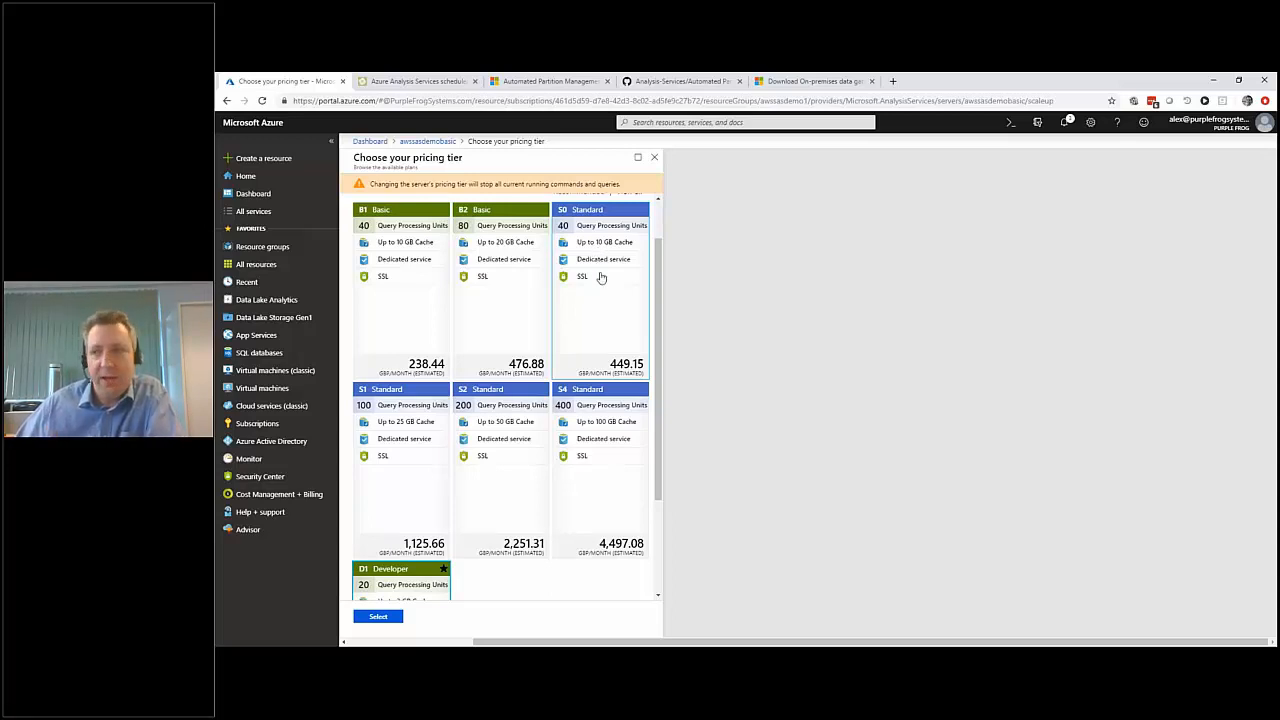
click(580, 426)
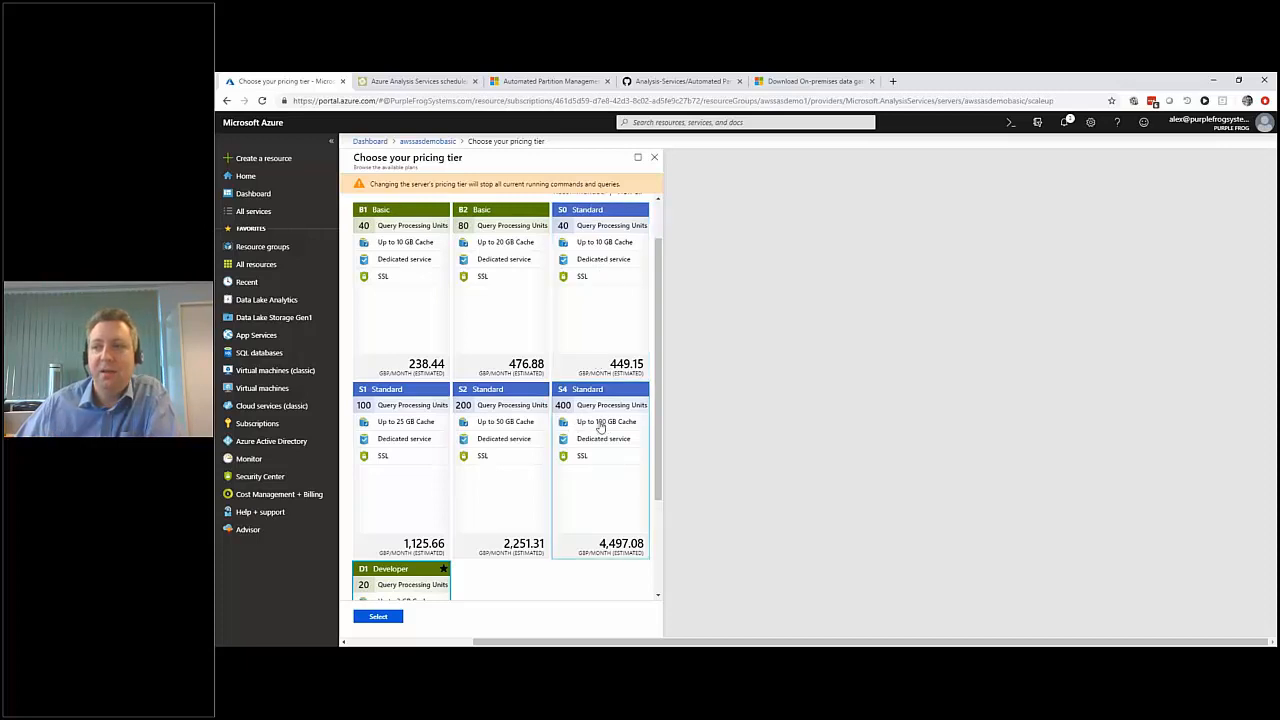
click(481, 416)
click(578, 421)
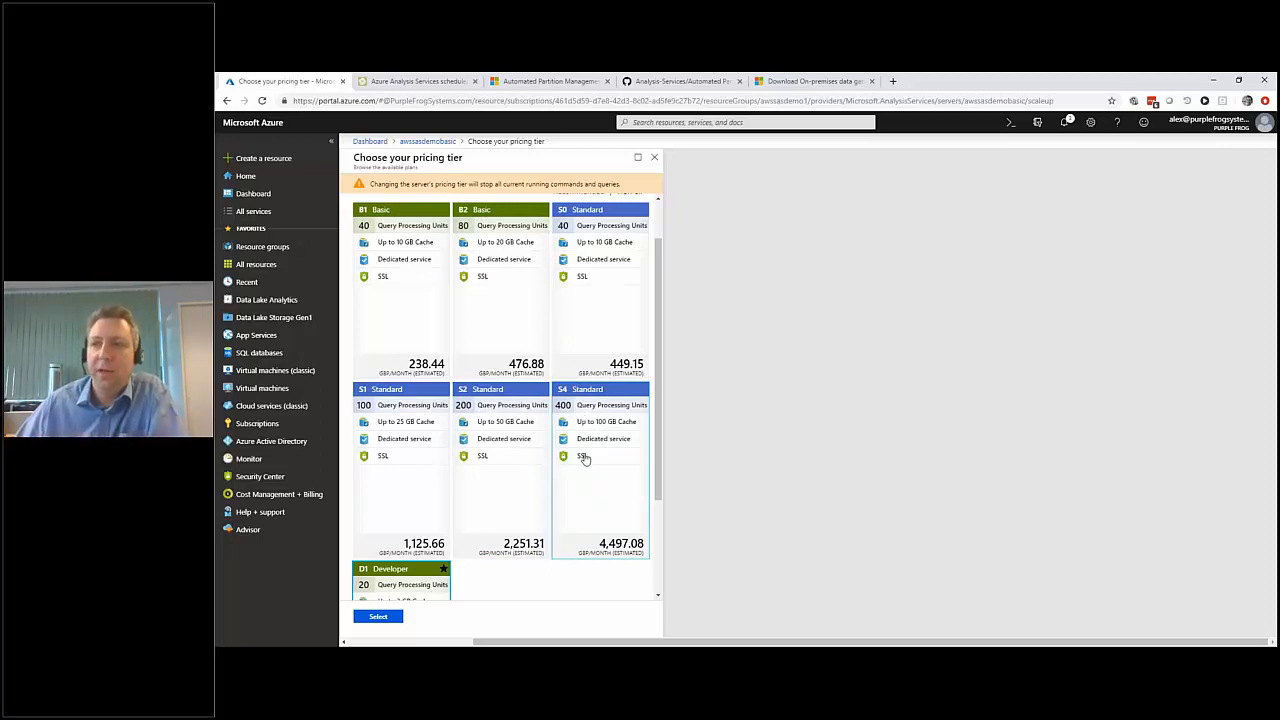
scroll(586, 456, up, 1)
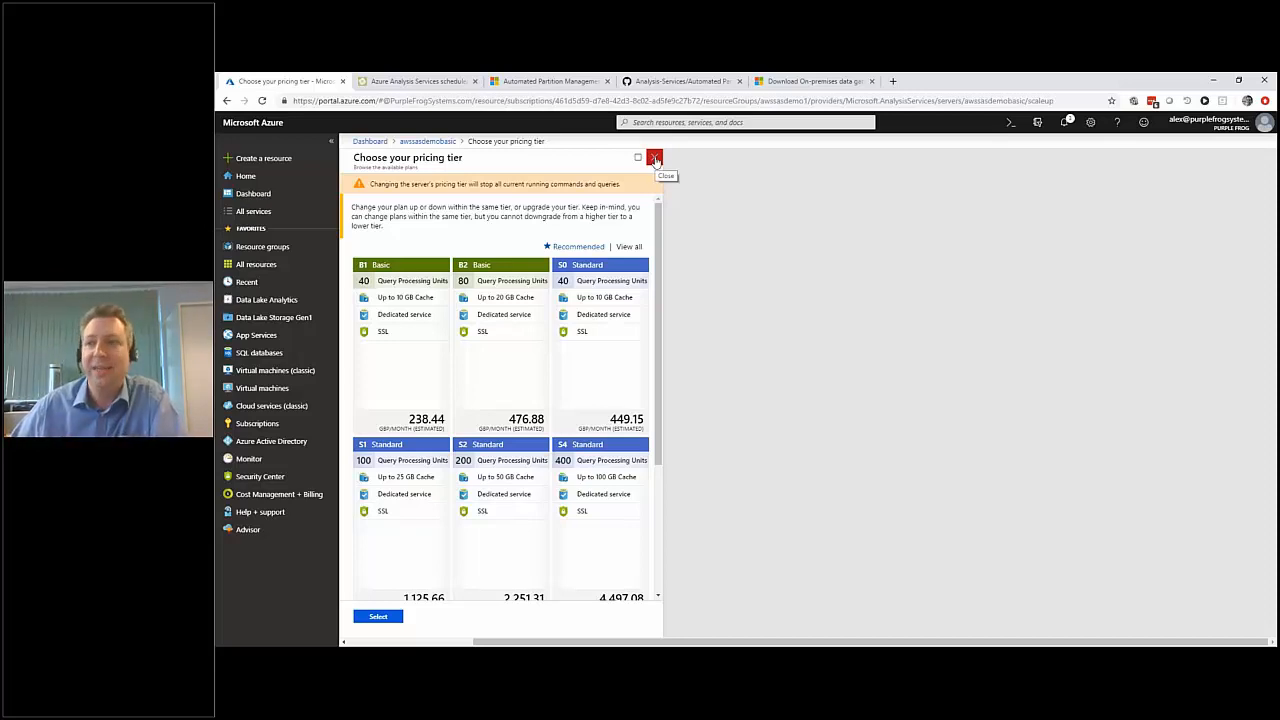
click(655, 160)
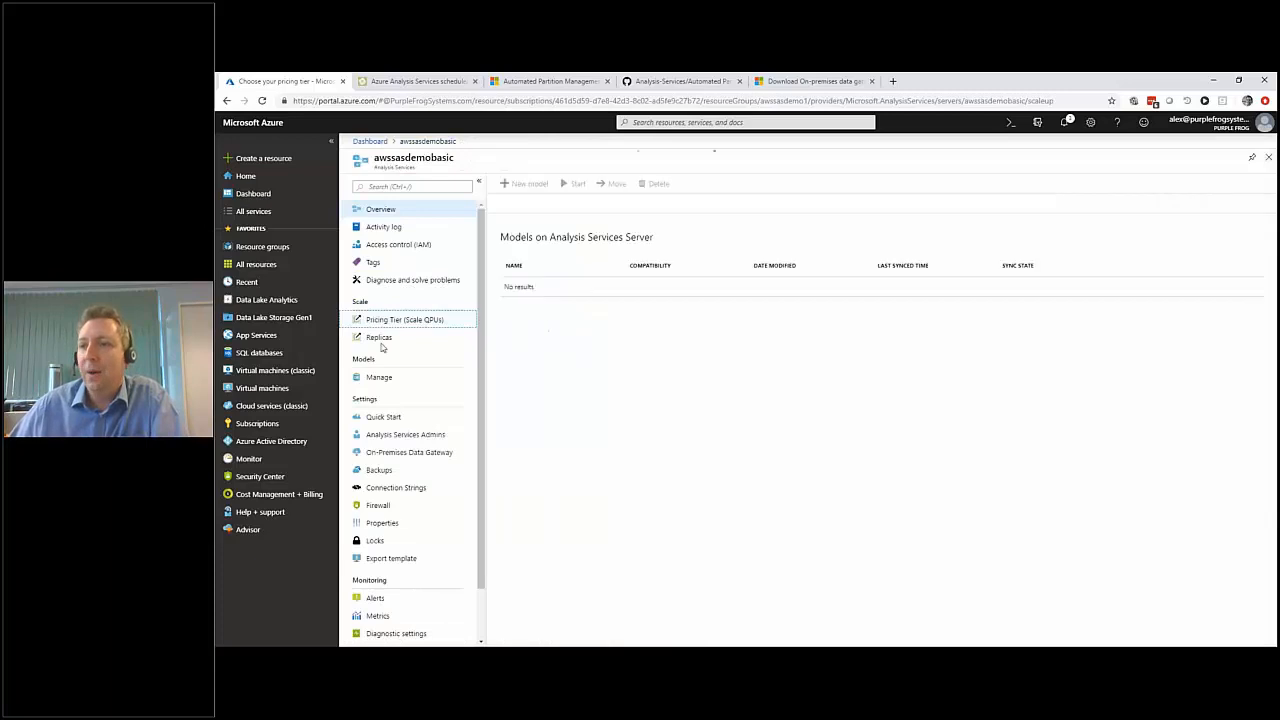
Review the server's replica settings, including the number of query replicas and the separation of the processing server from the querying pool.
click(379, 337)
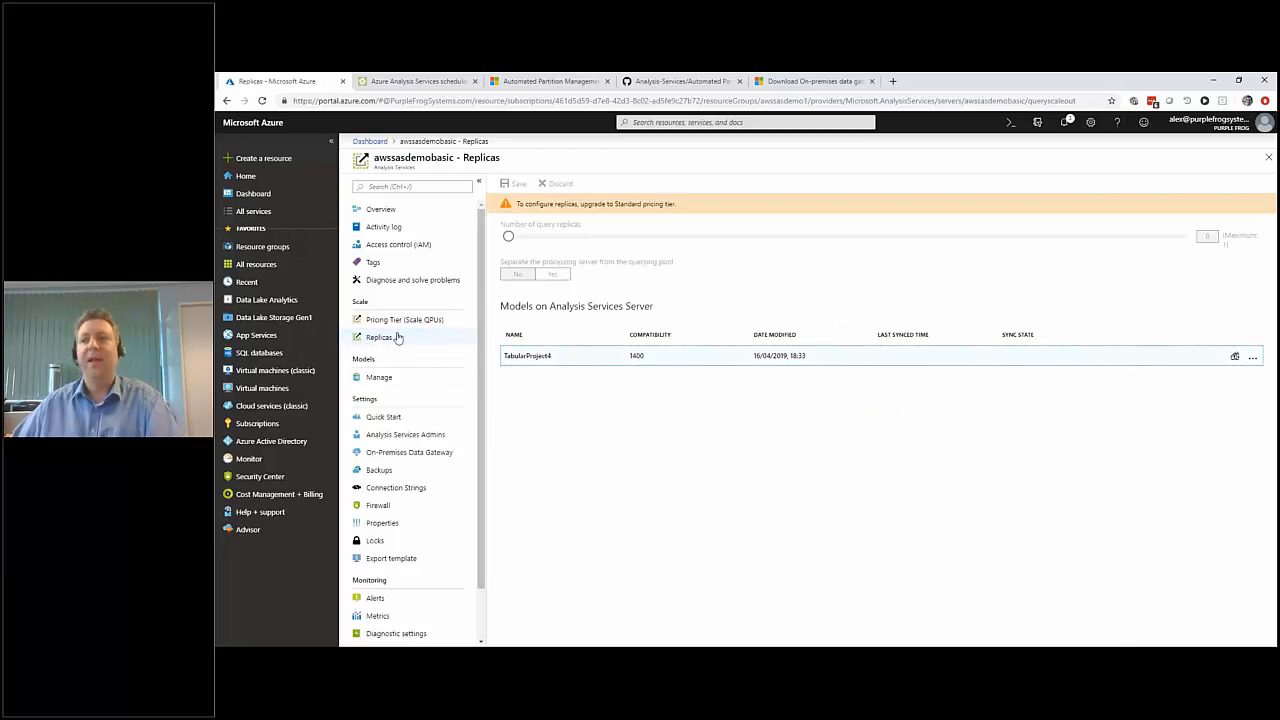
drag(614, 203, 692, 205)
click(692, 207)
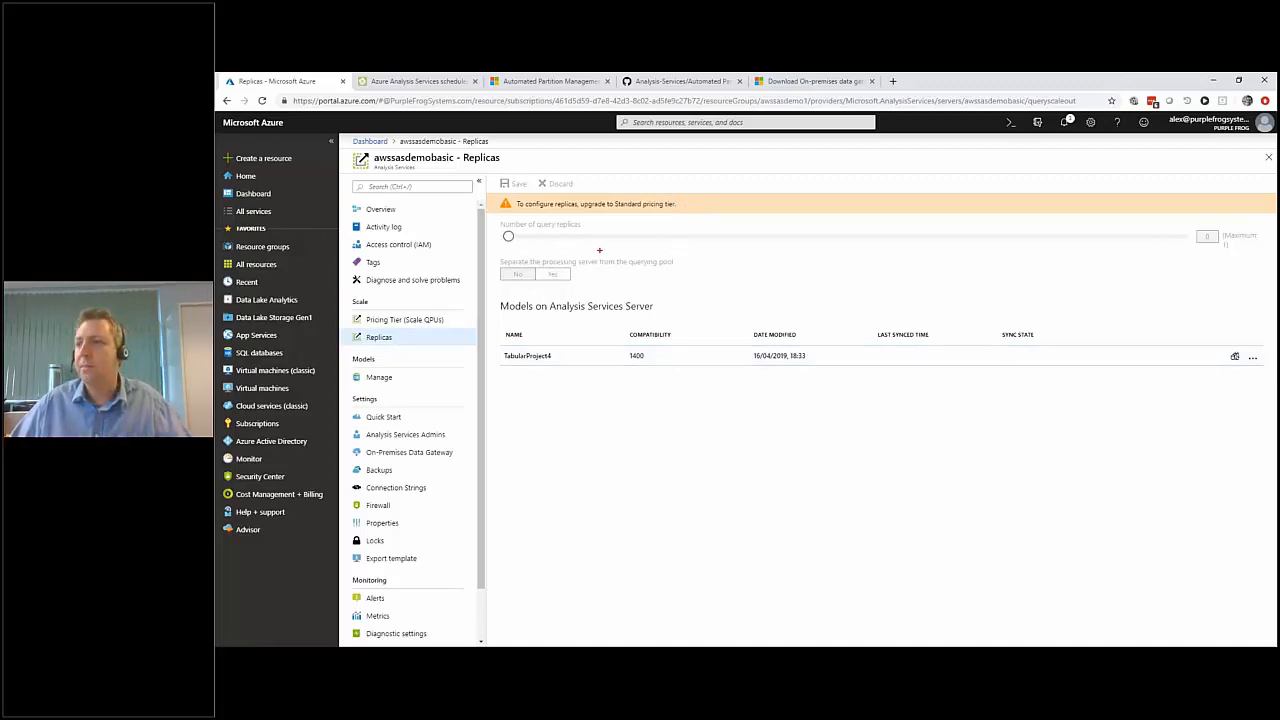
drag(1160, 248, 512, 248)
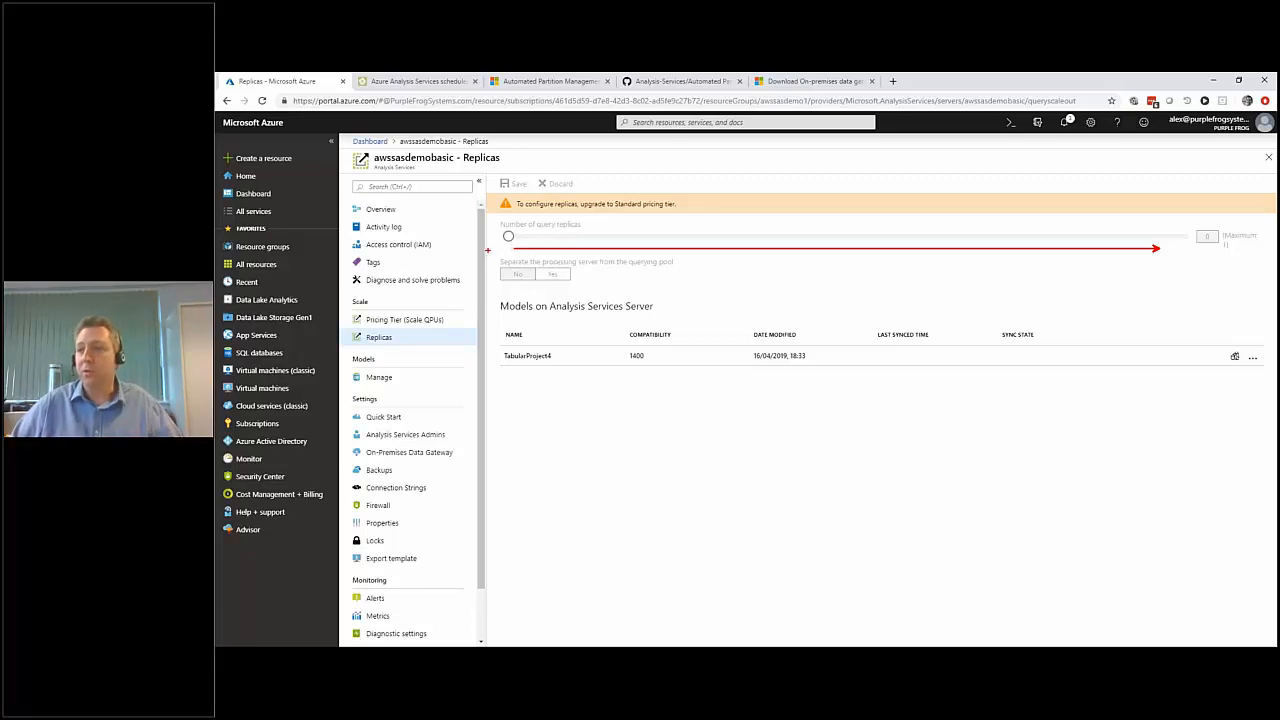
drag(488, 251, 685, 288)
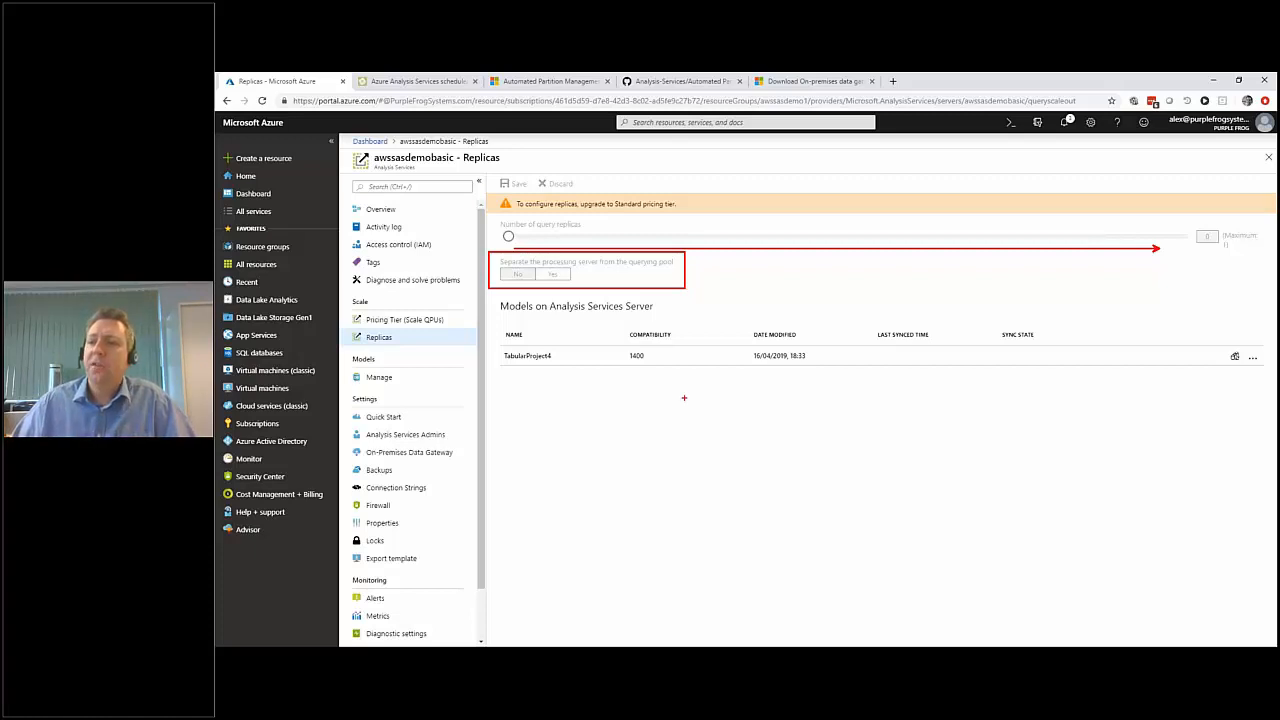
key(Escape)
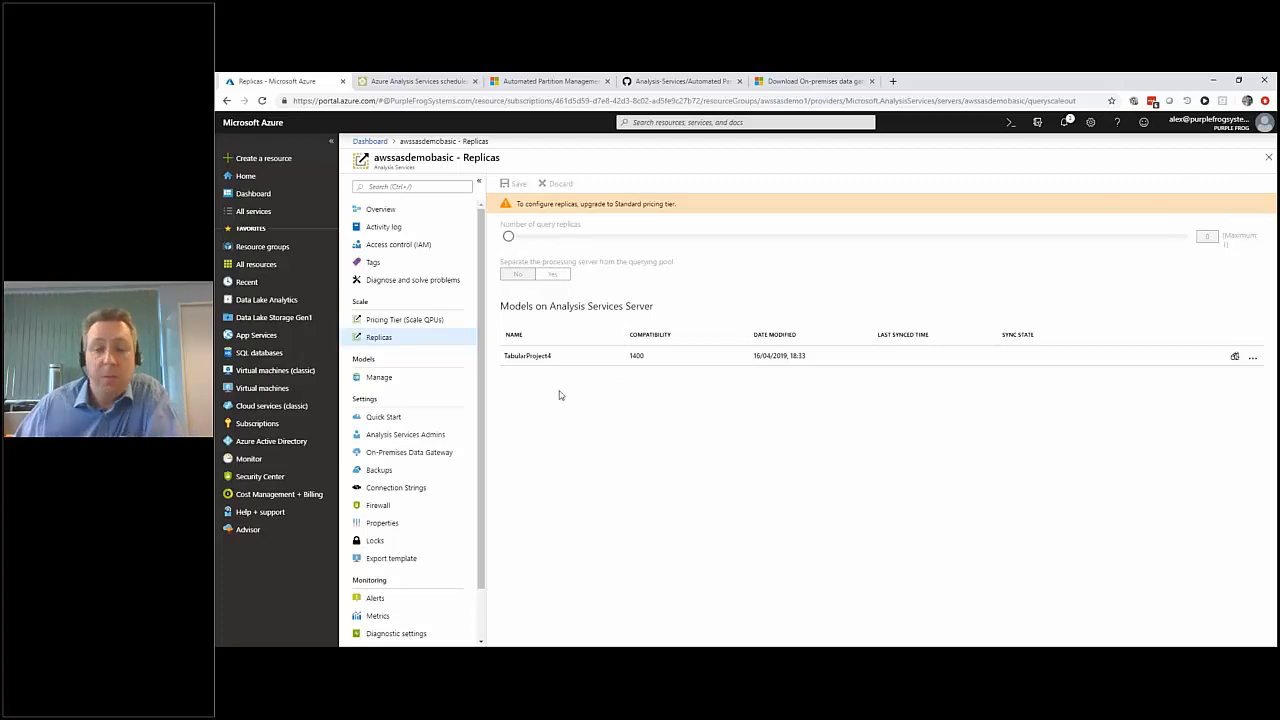
Check the server's backup settings, and in SQL Server Management Studio back up TabularProject4 to TabularProject4.abf with compression and without encryption.
click(379, 471)
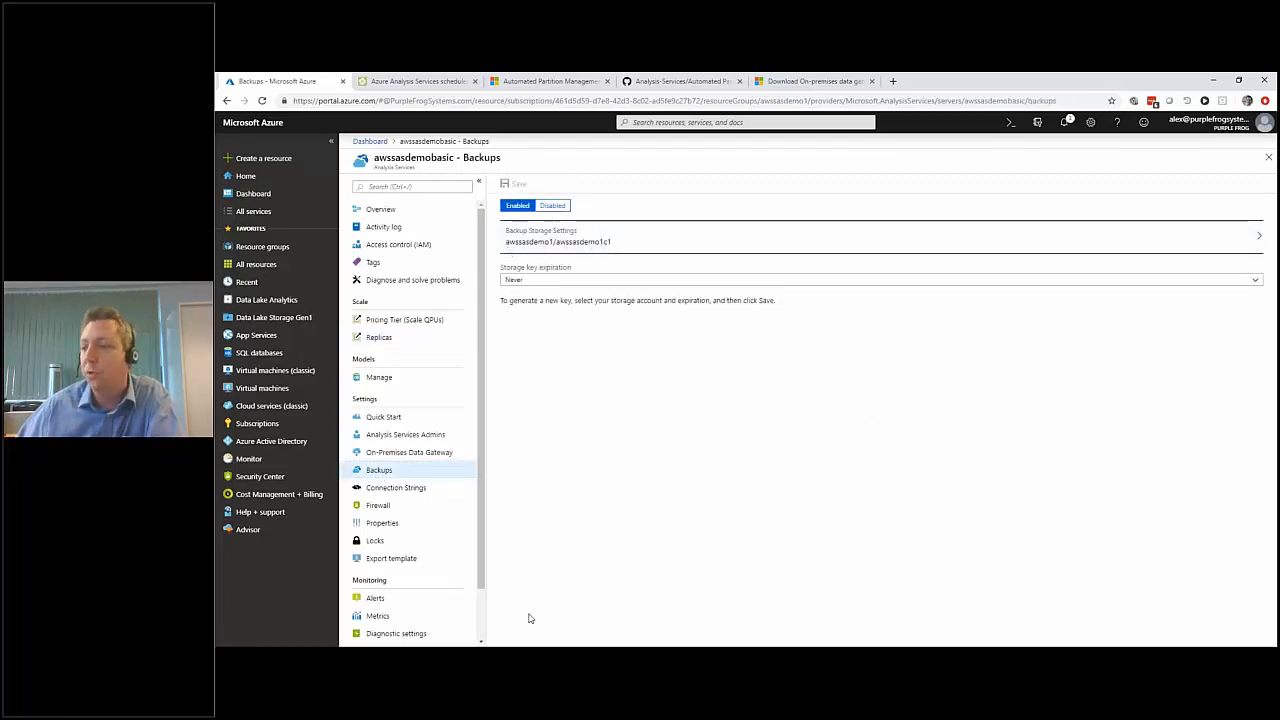
mouse_move(580, 656)
click(637, 598)
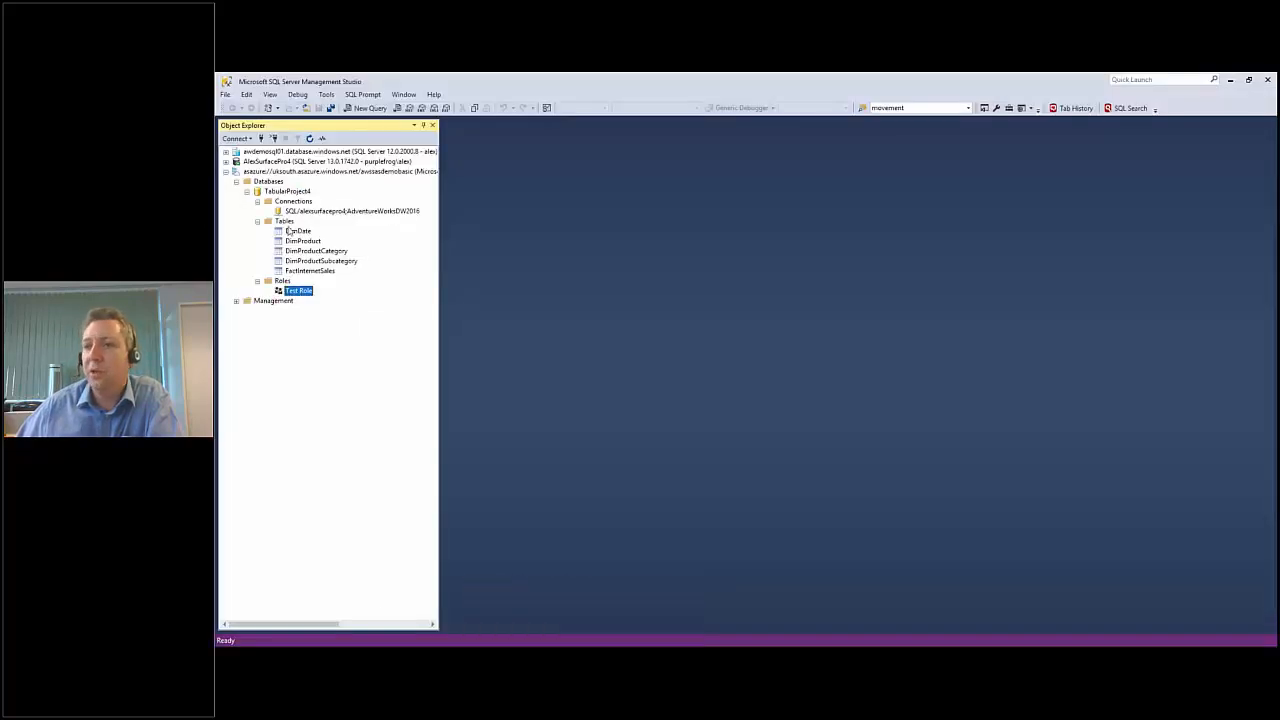
right_click(282, 193)
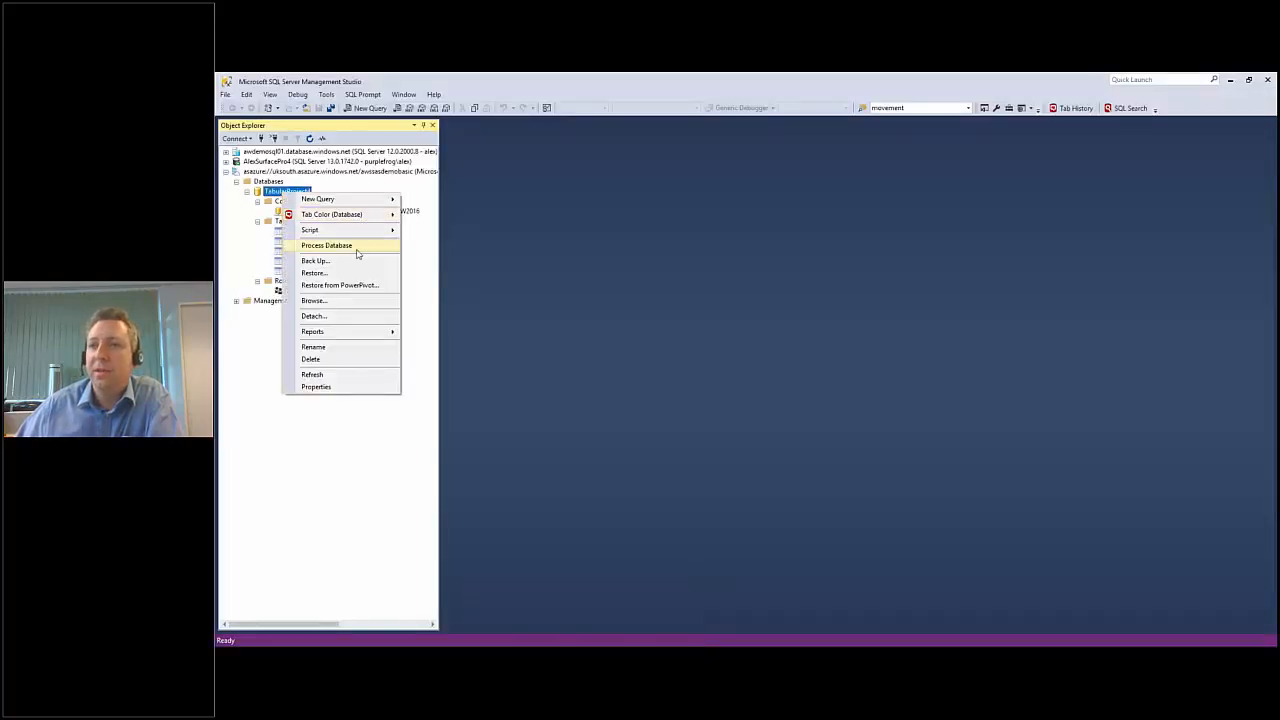
click(356, 248)
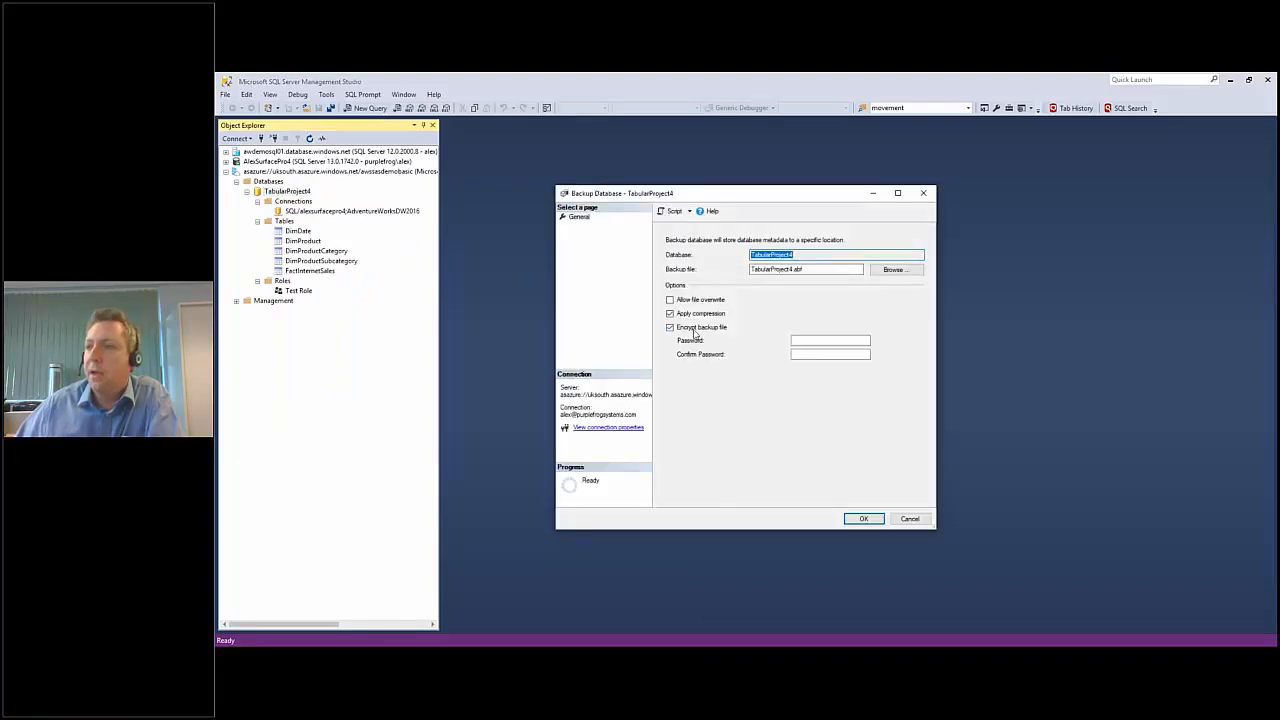
drag(808, 270, 738, 271)
click(822, 271)
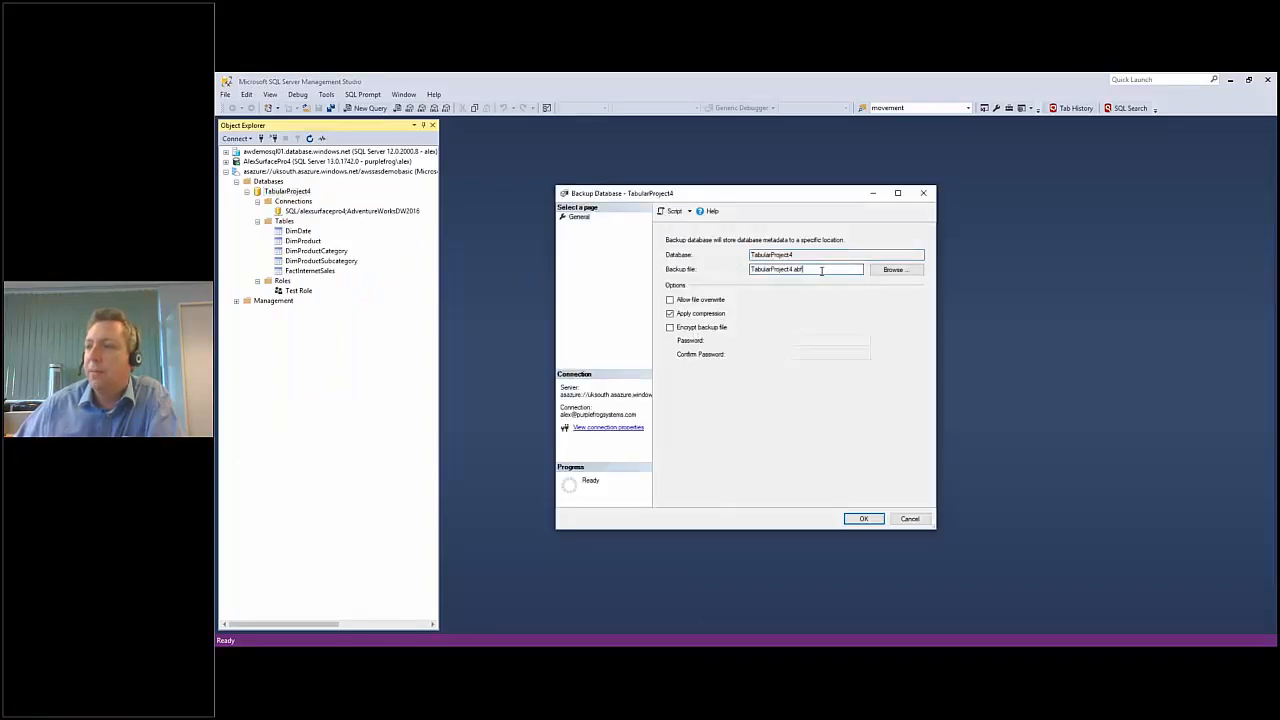
click(863, 518)
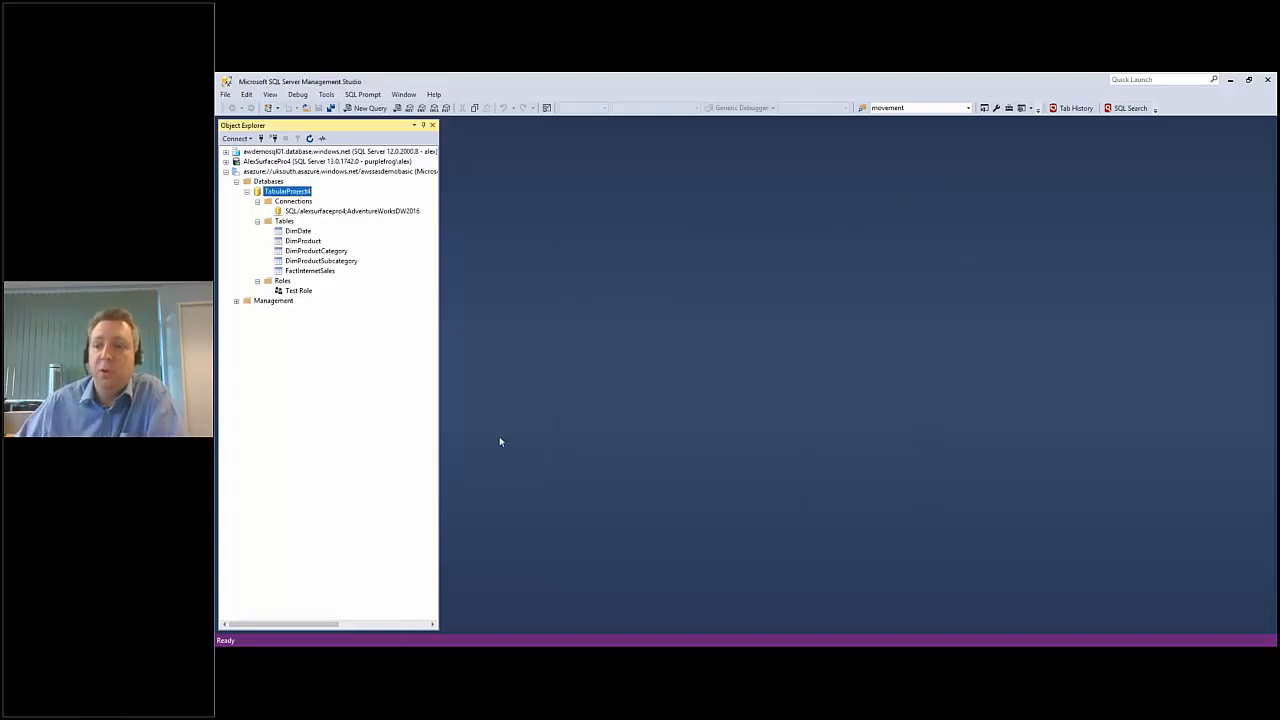
Switch to the Azure portal and locate TabularProject4.abf in the awssasdemo1c1 blob container of the awssasdemo1 storage account.
click(401, 632)
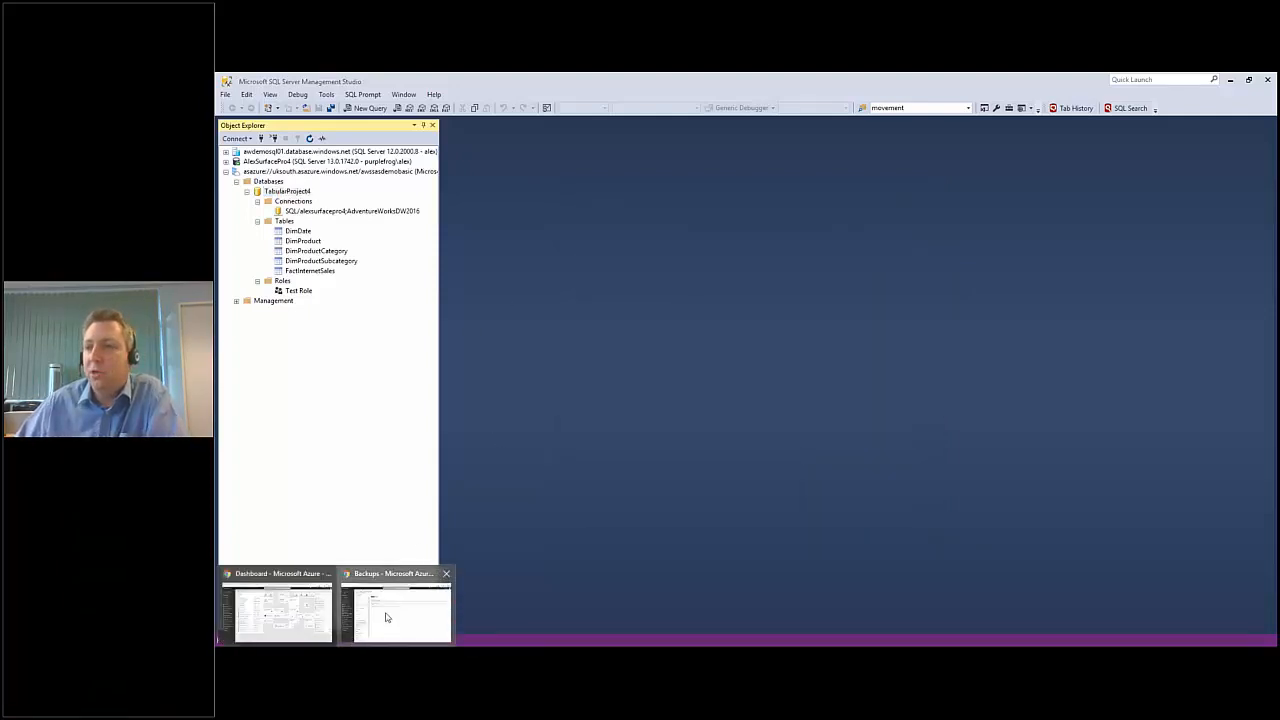
click(386, 617)
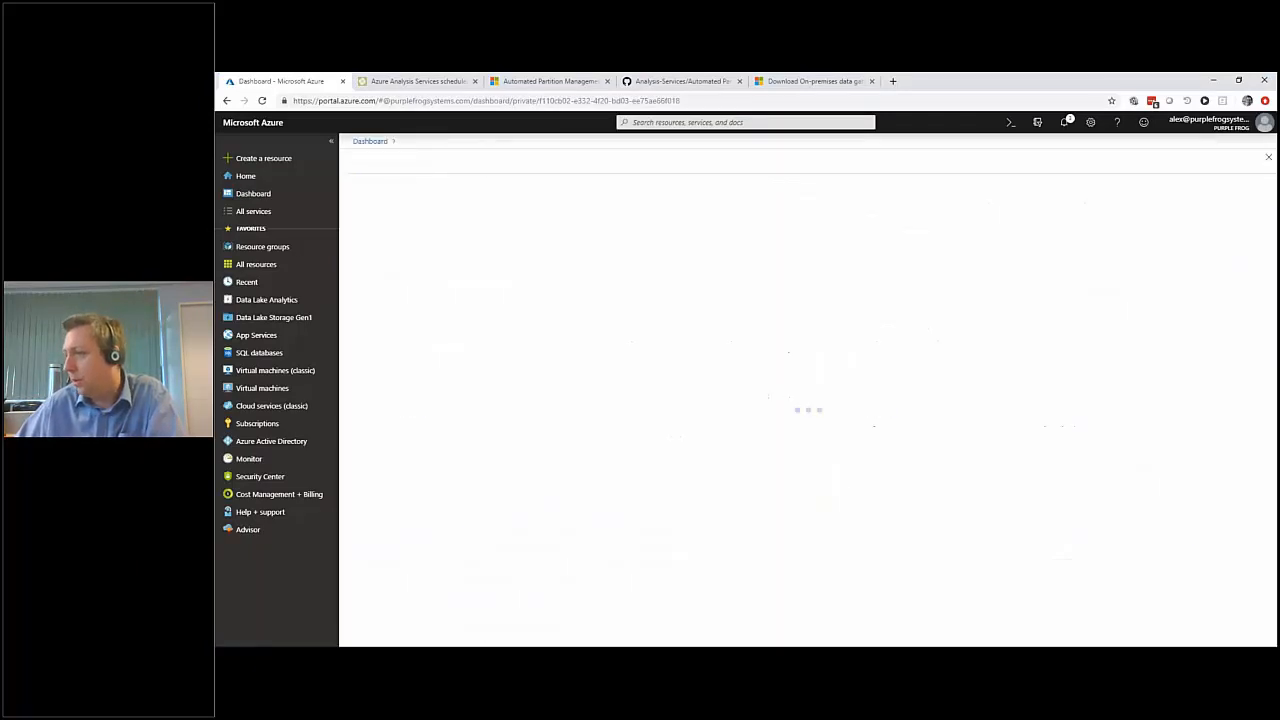
click(841, 488)
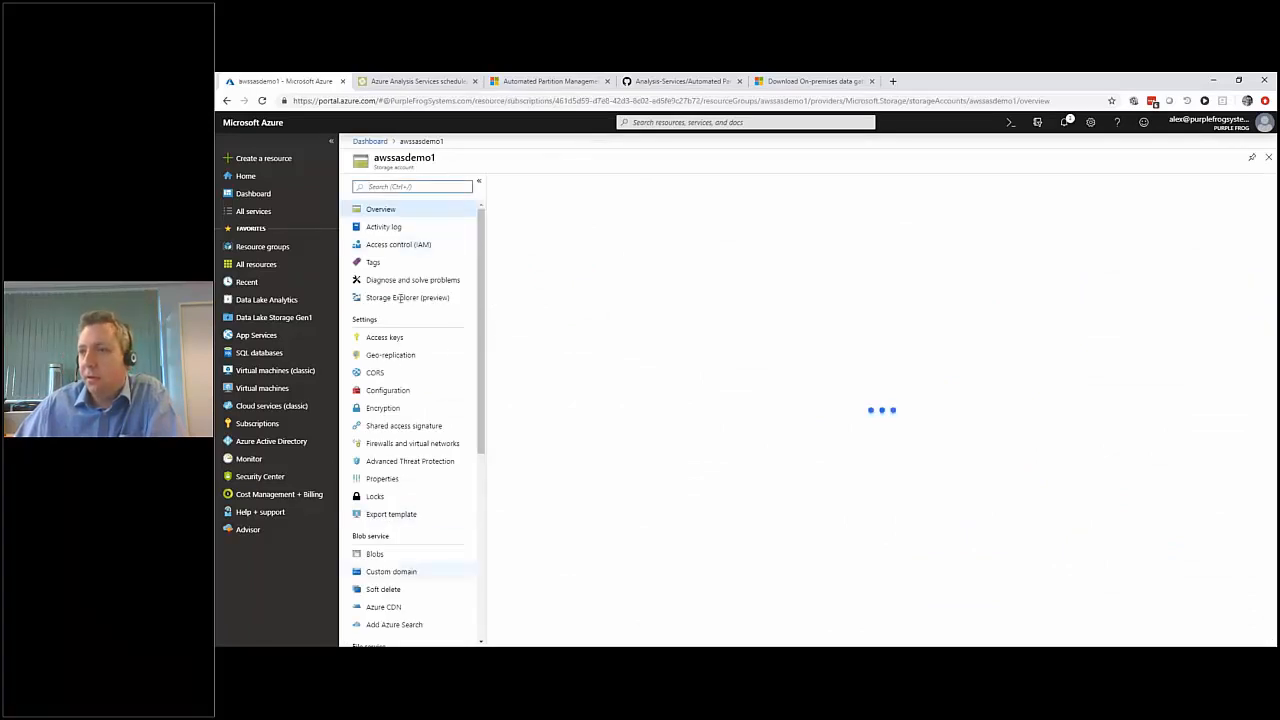
click(405, 303)
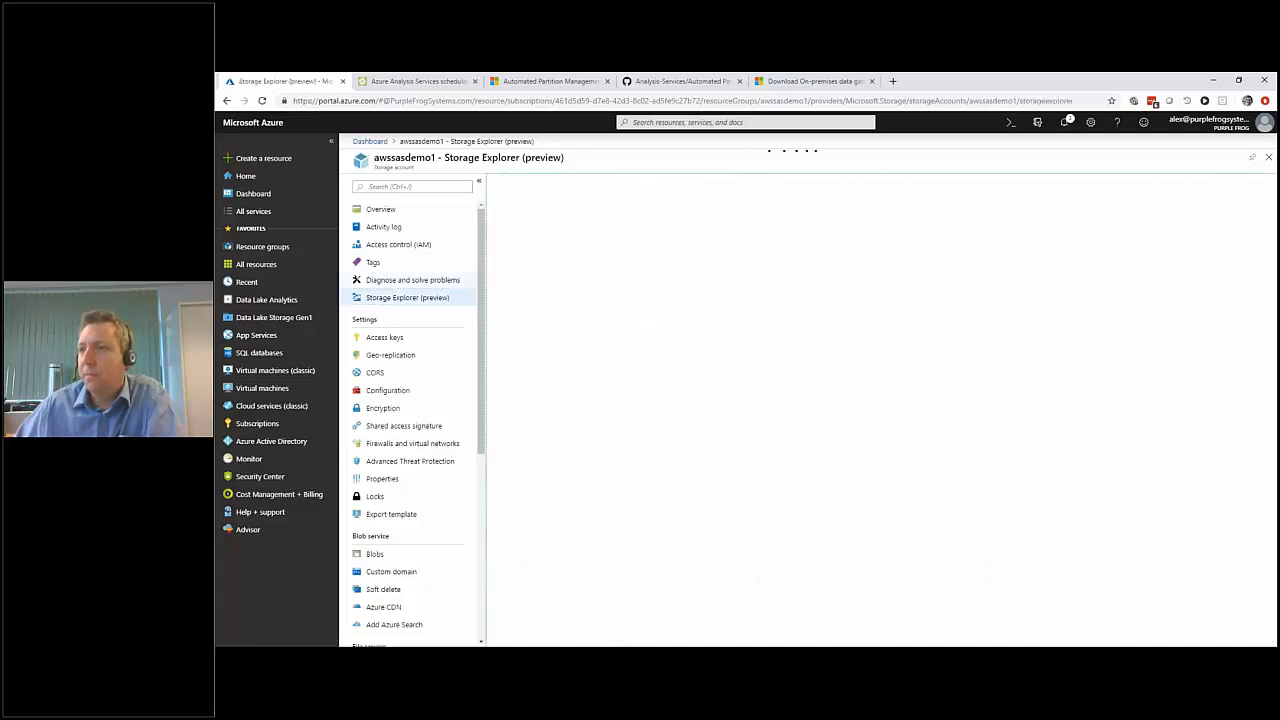
click(497, 203)
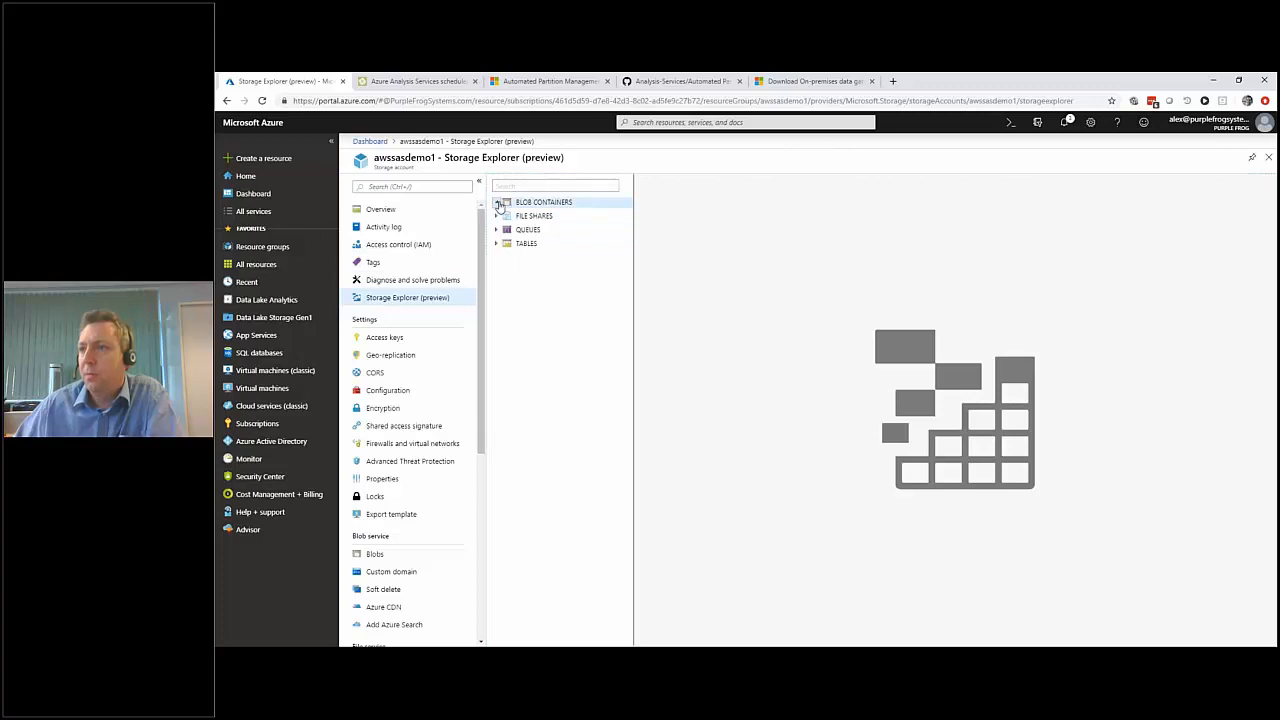
click(523, 218)
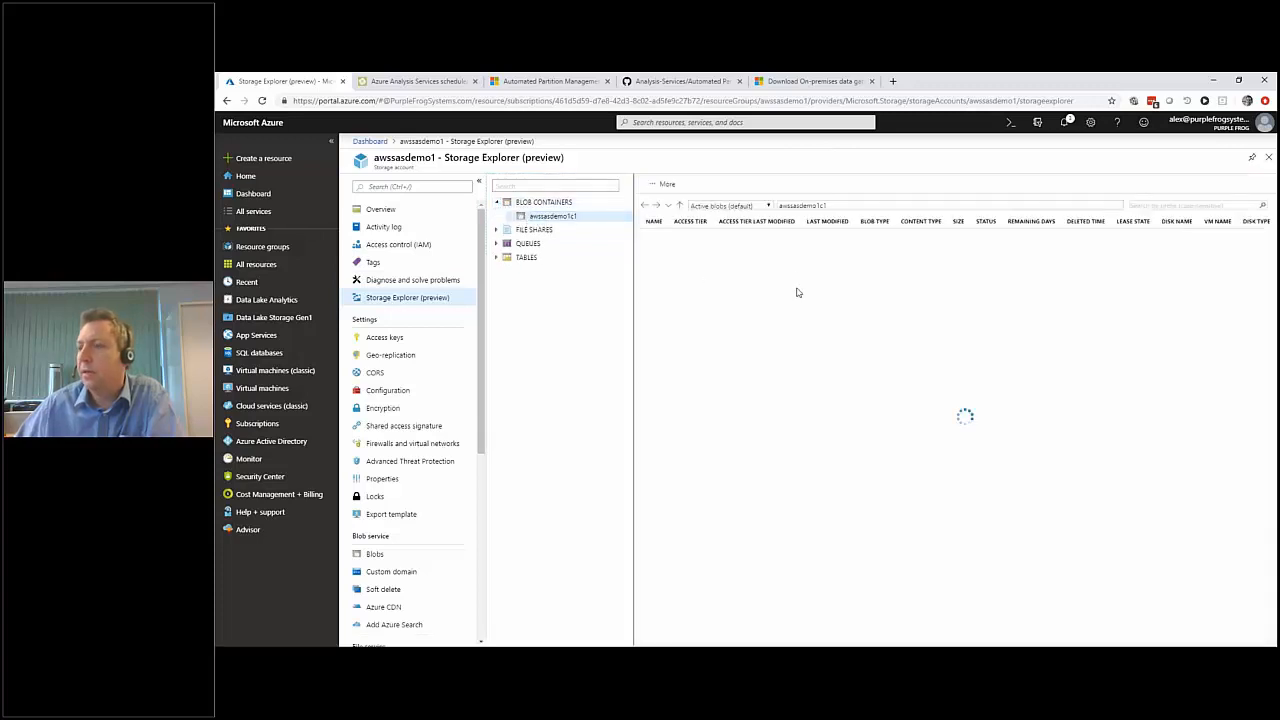
click(685, 324)
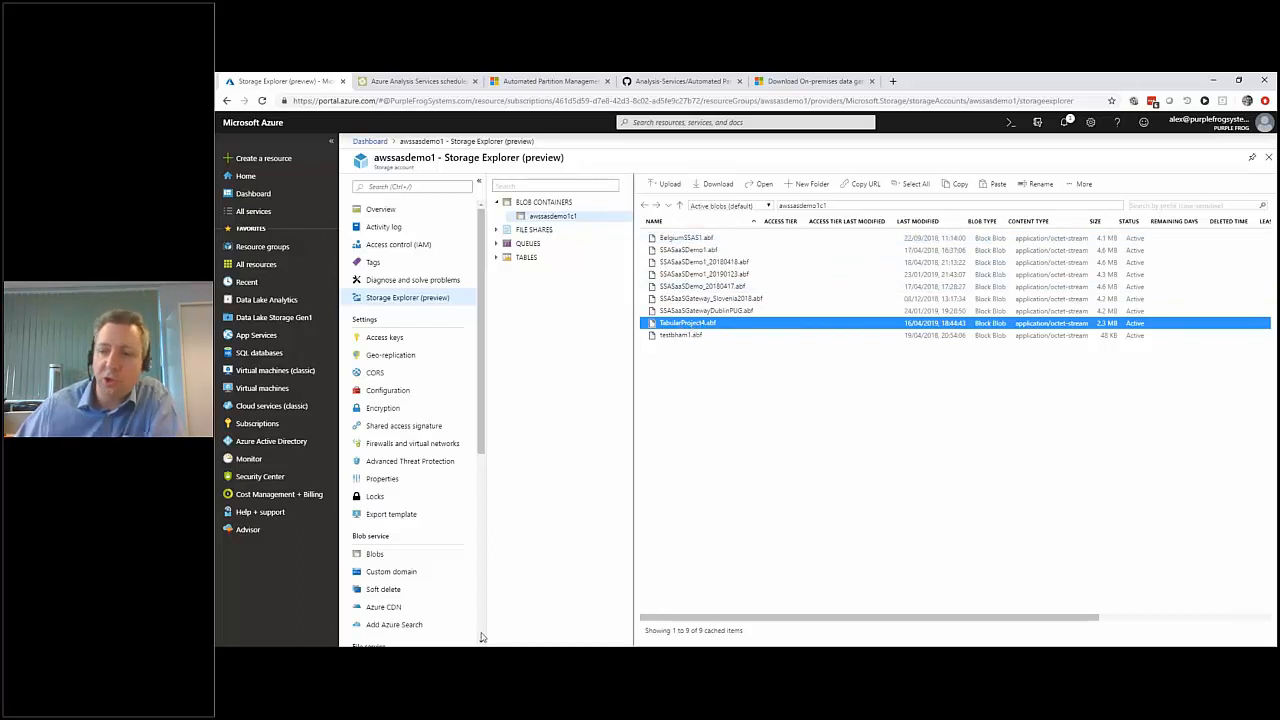
In SQL Server Management Studio, browse the backup files available for a database restore, and cancel without restoring.
click(620, 595)
right_click(293, 193)
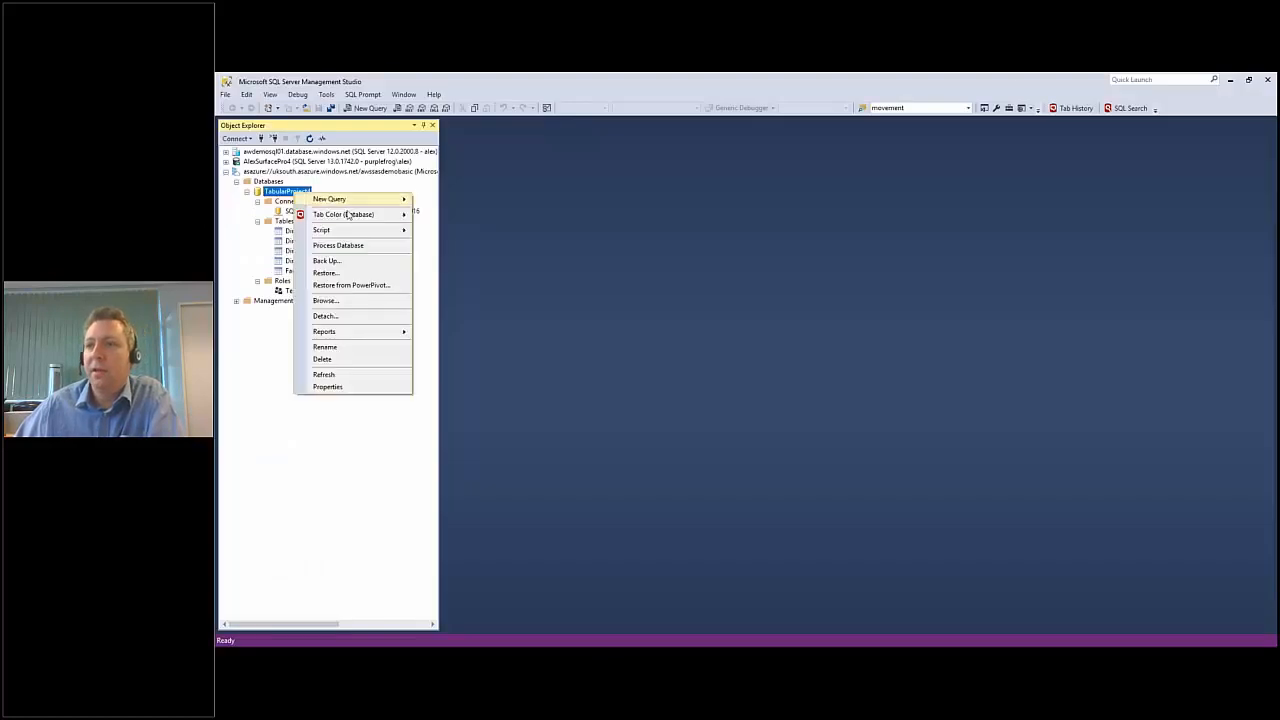
click(345, 272)
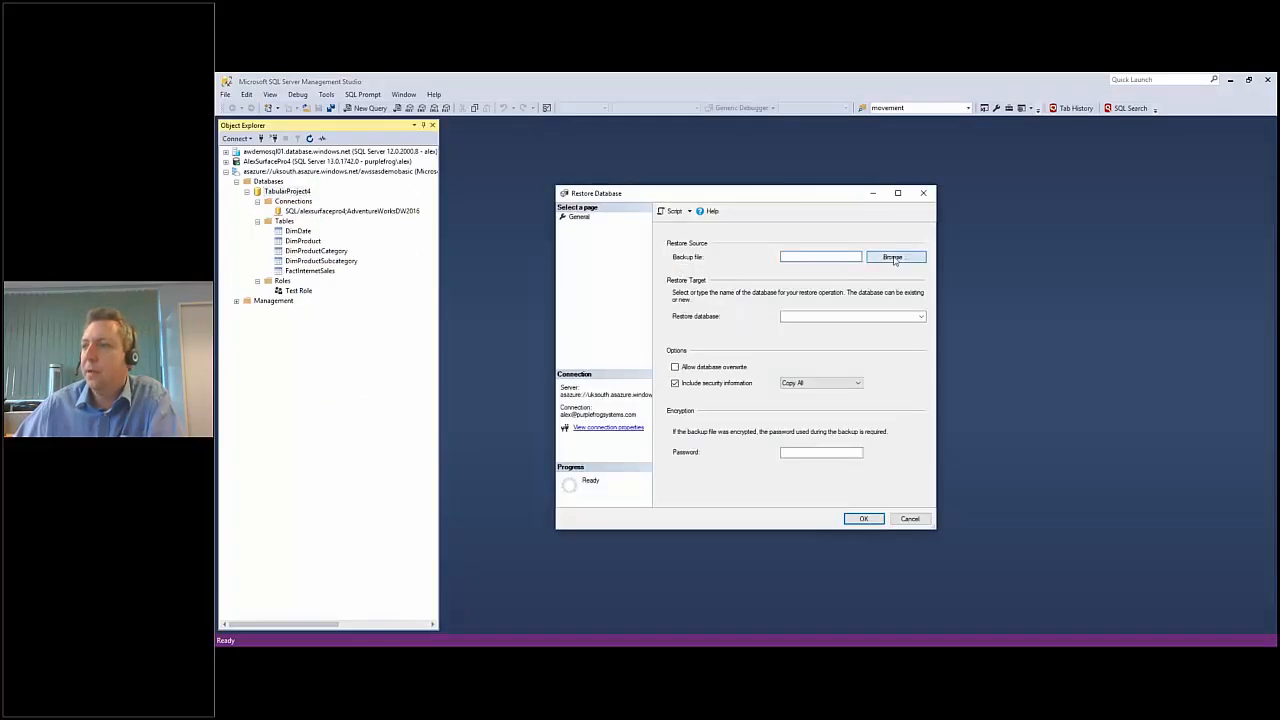
click(893, 258)
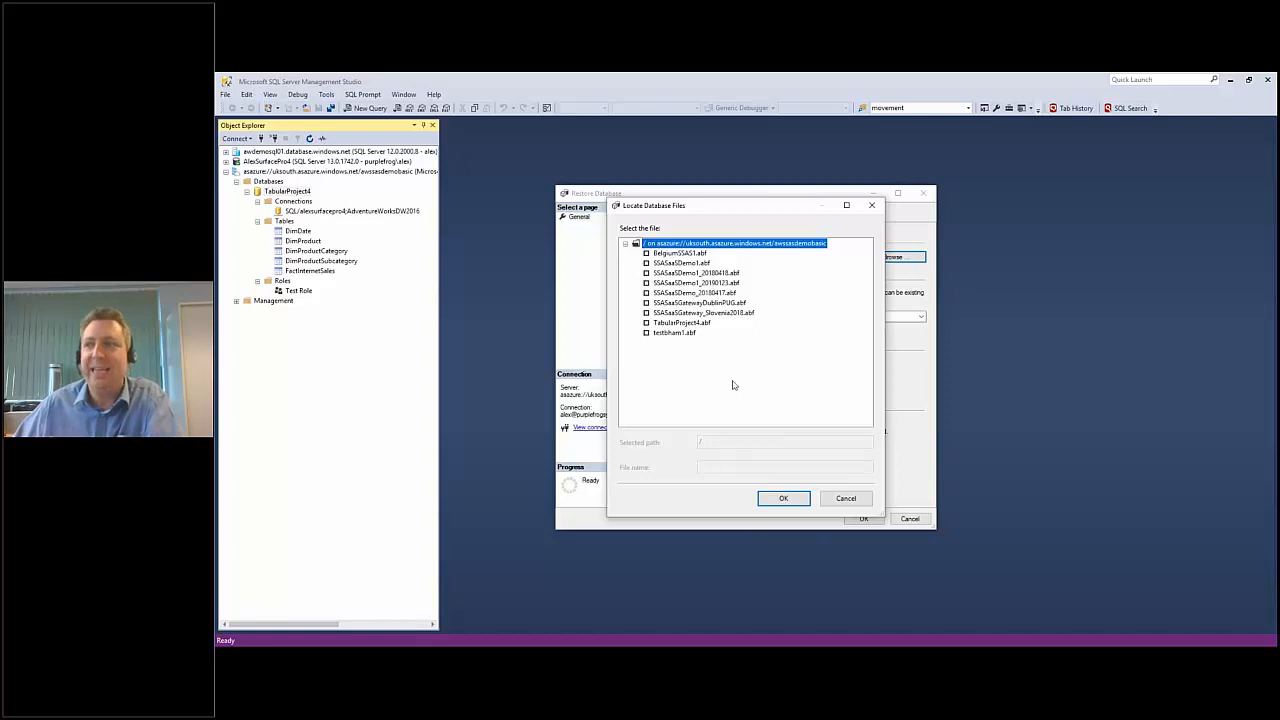
click(697, 331)
click(846, 498)
click(910, 519)
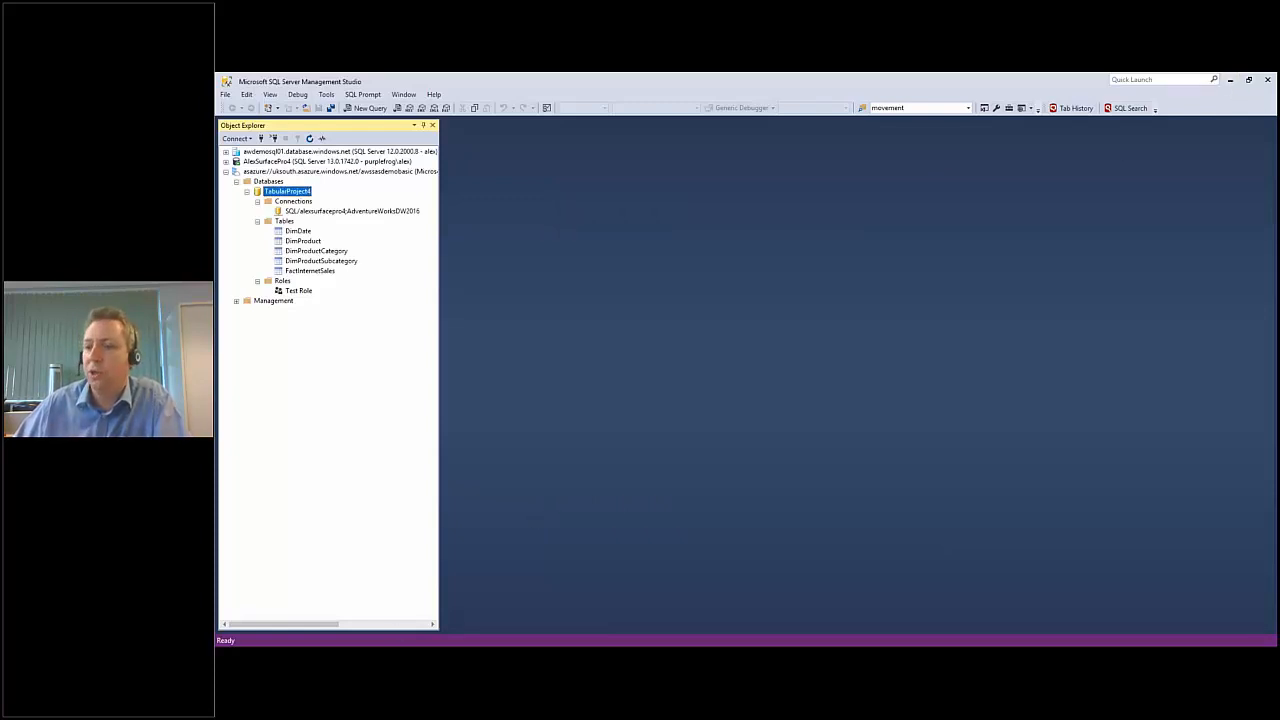
Return to the Azure portal, leave the storage account, and search the new resource catalogue for "automation" to open the Automation offering.
click(360, 612)
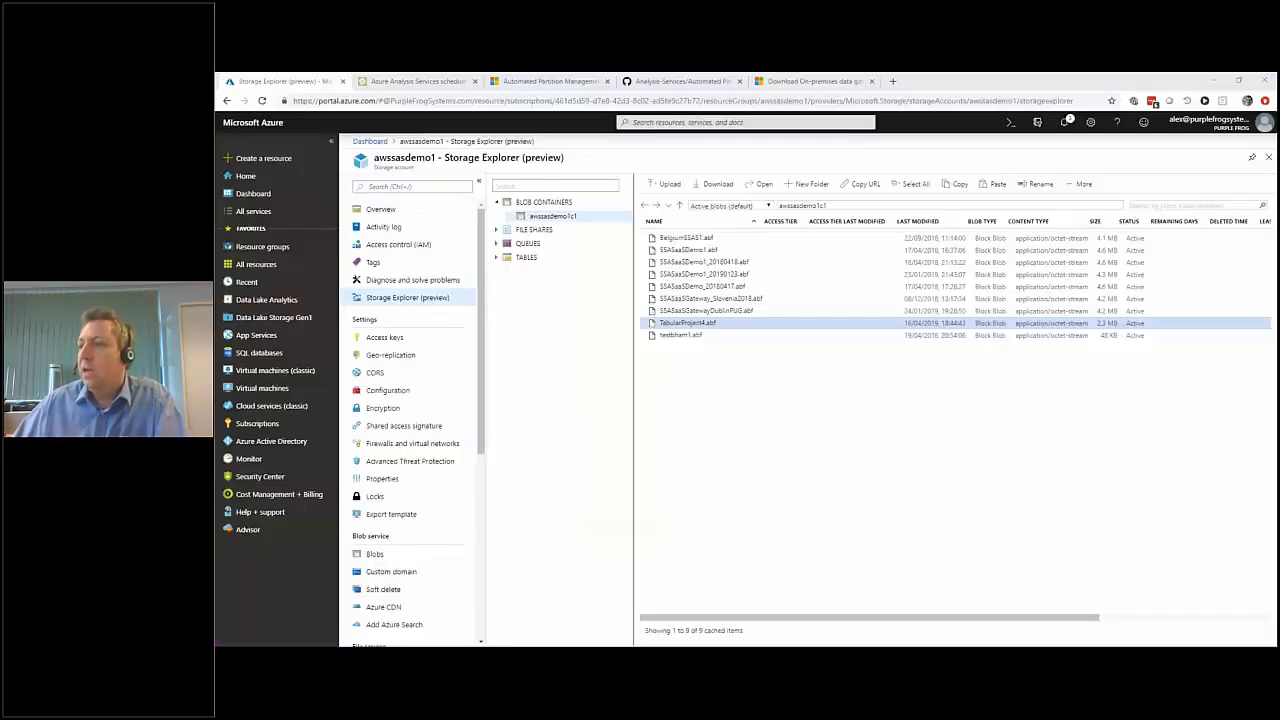
click(1268, 158)
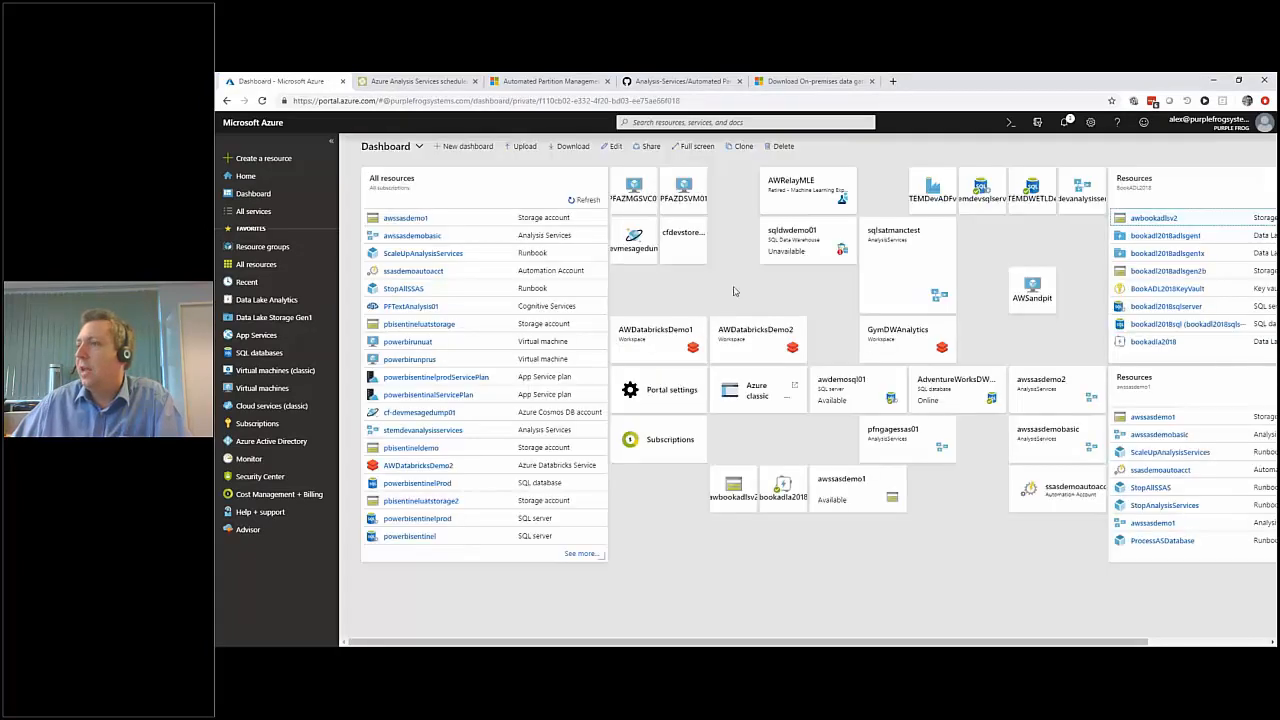
click(262, 160)
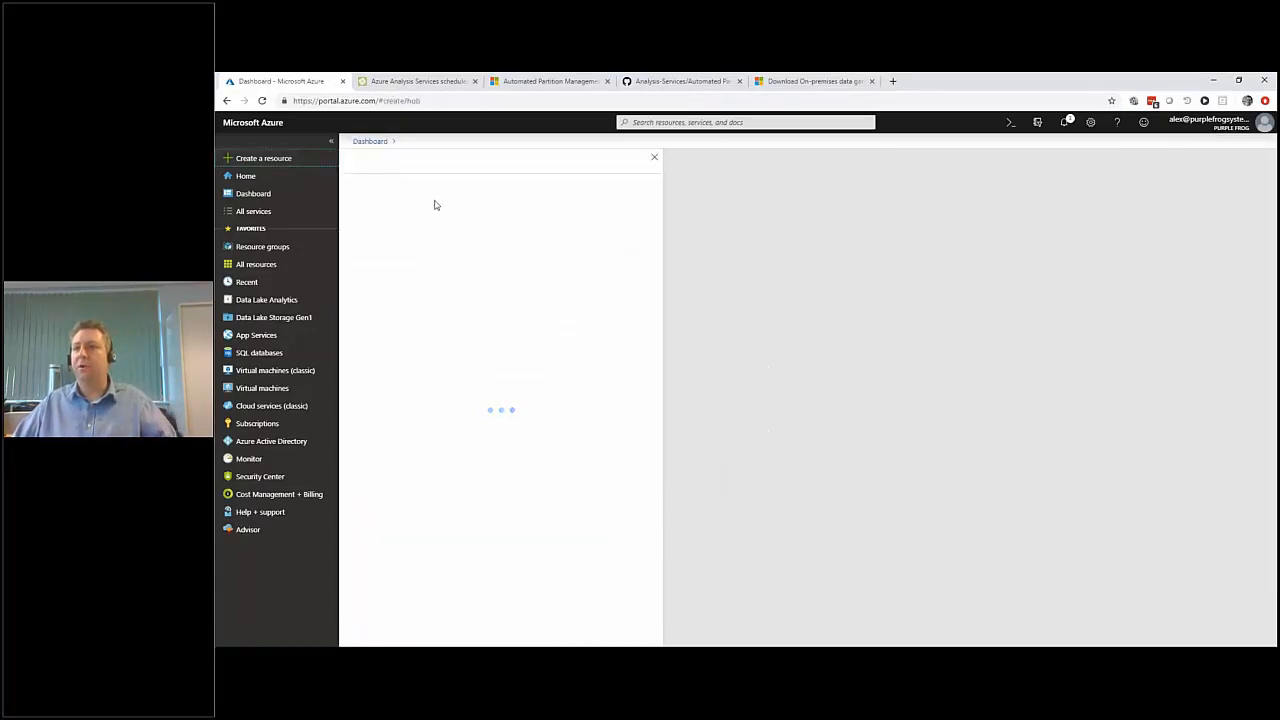
click(401, 190)
text(automation)
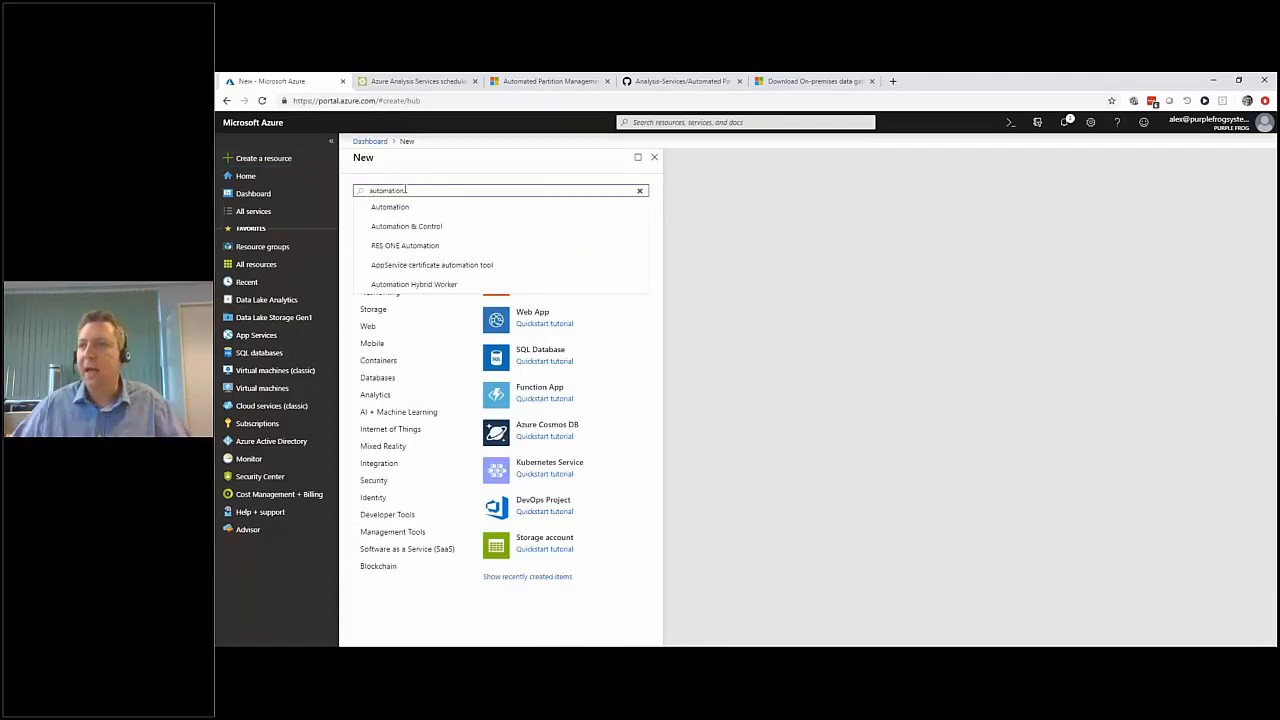
click(398, 206)
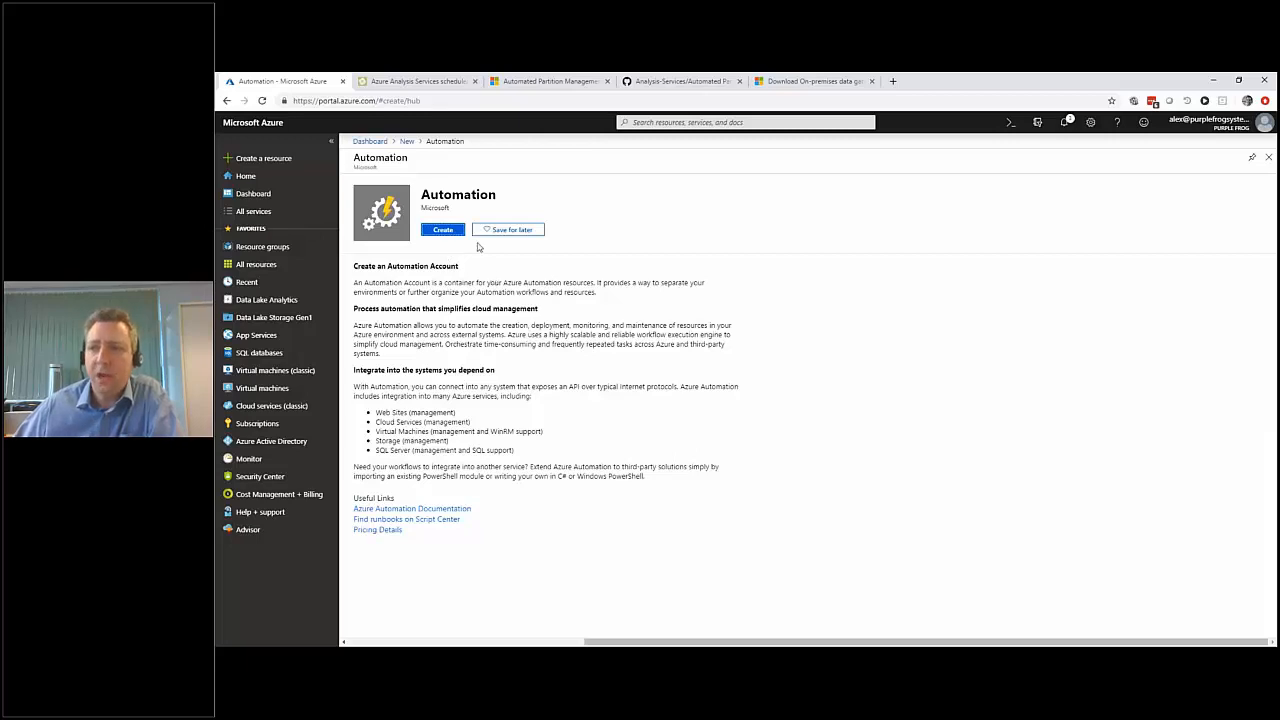
Review the form for adding an Automation account, and close it without creating one.
click(446, 231)
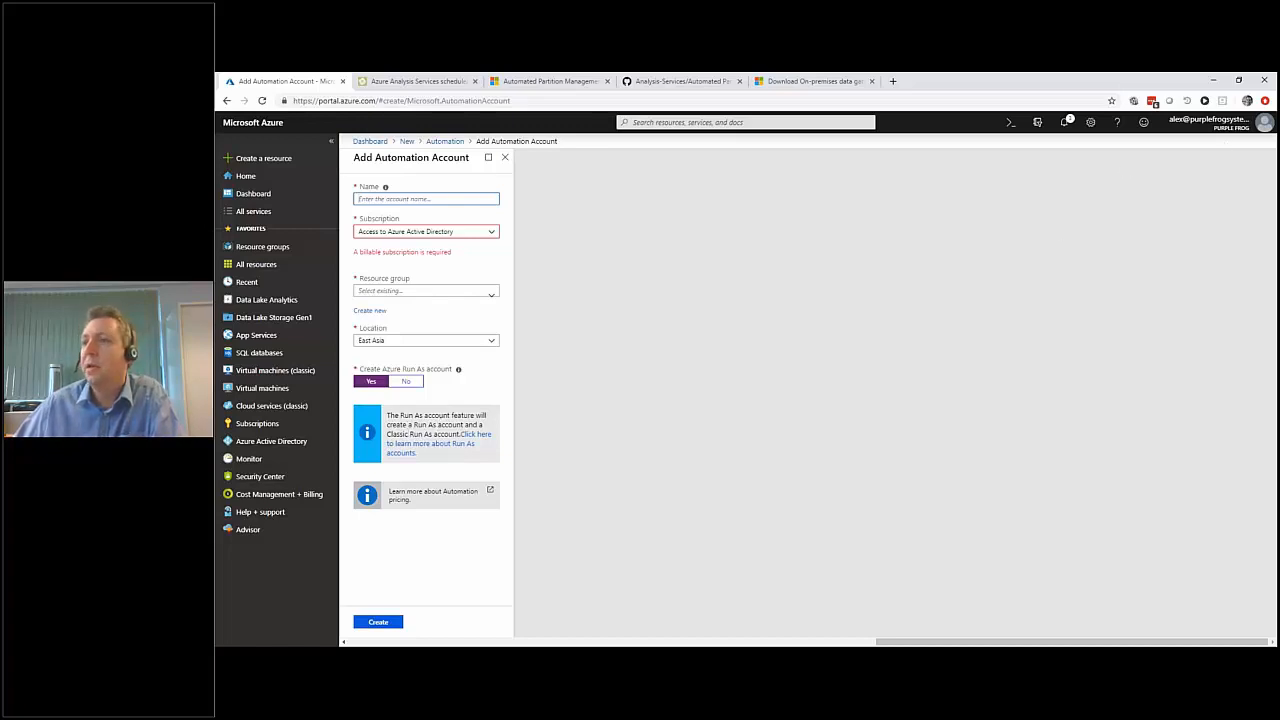
click(505, 157)
click(799, 164)
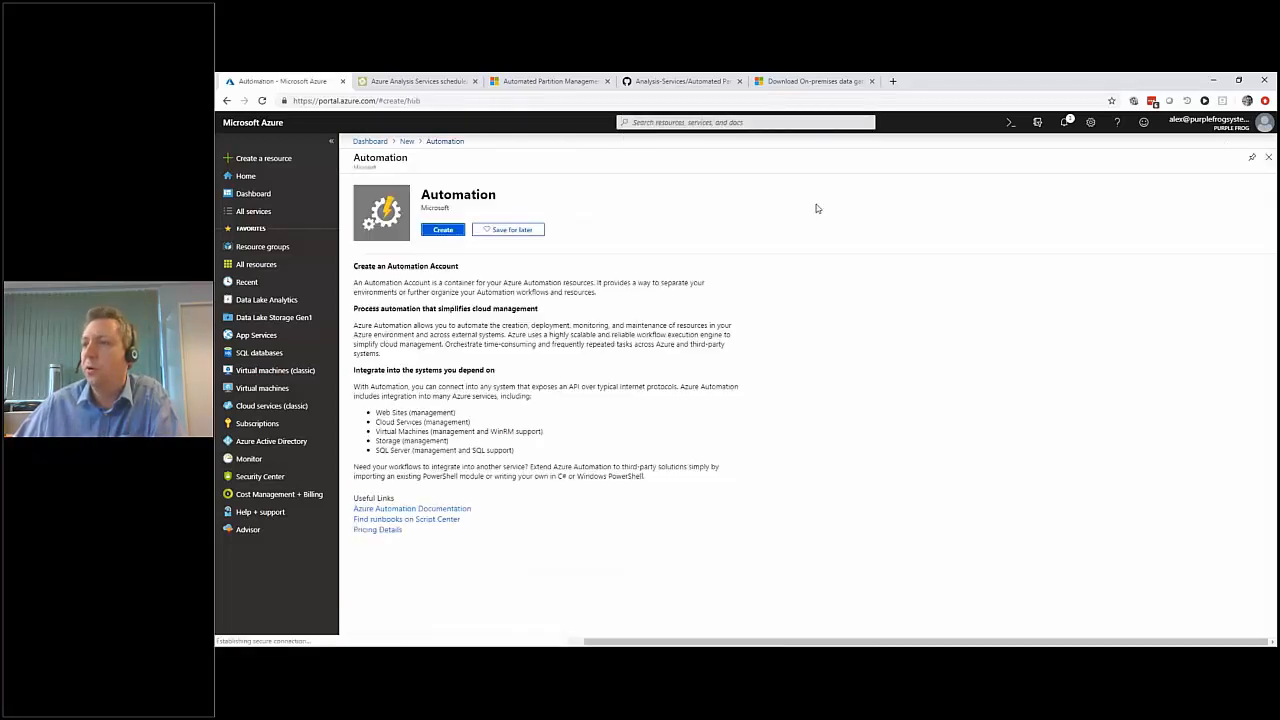
Leave the Automation offering and the new resource catalogue, and open the ssasdemoautoacct automation account from the dashboard.
click(1268, 160)
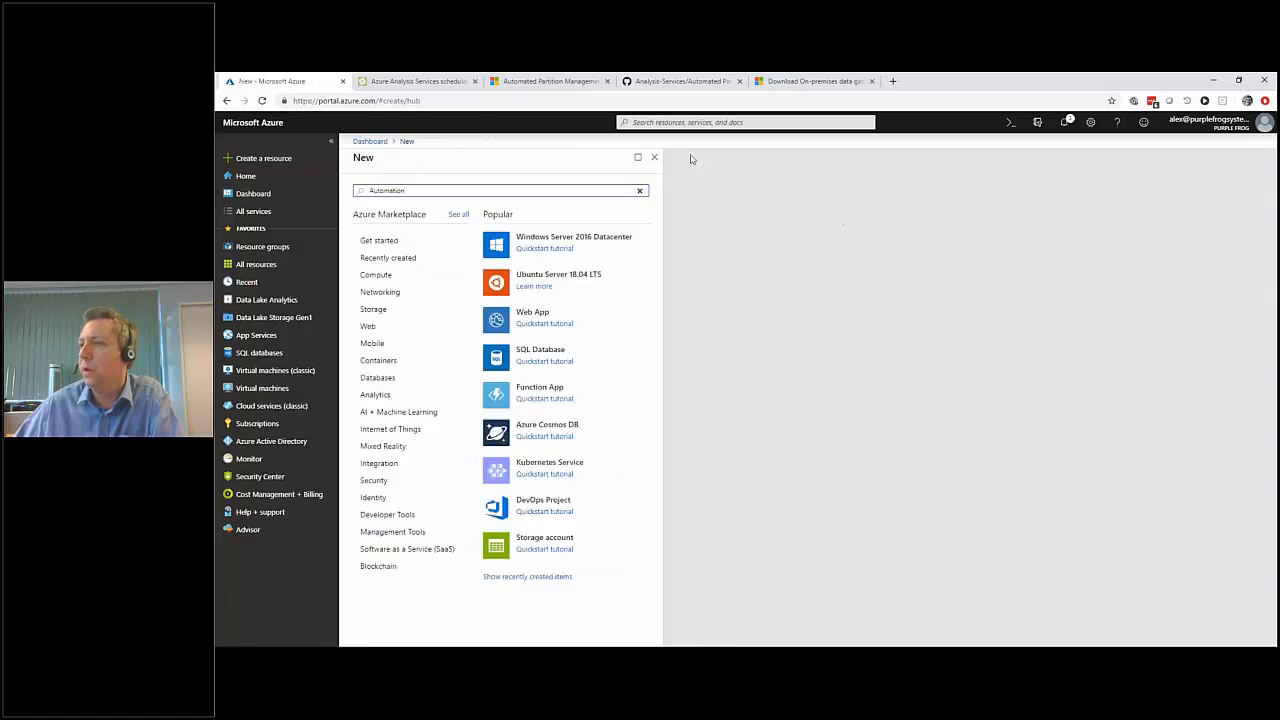
click(654, 158)
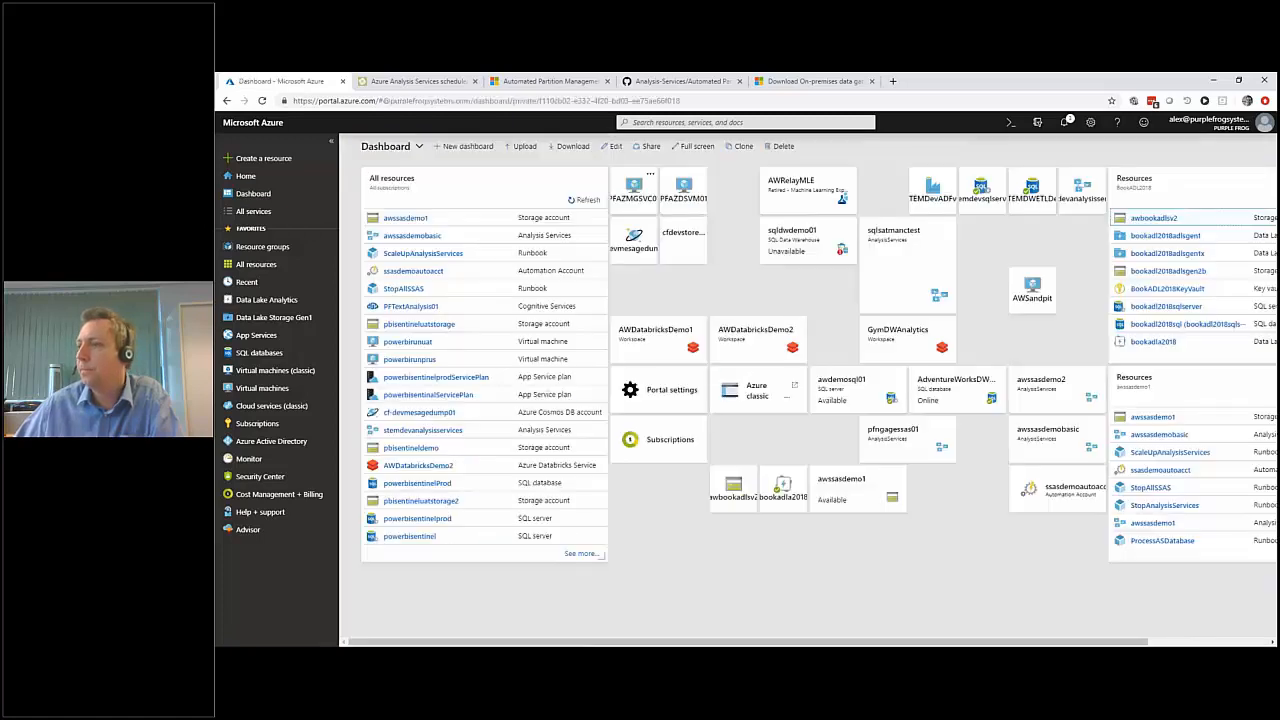
click(1064, 497)
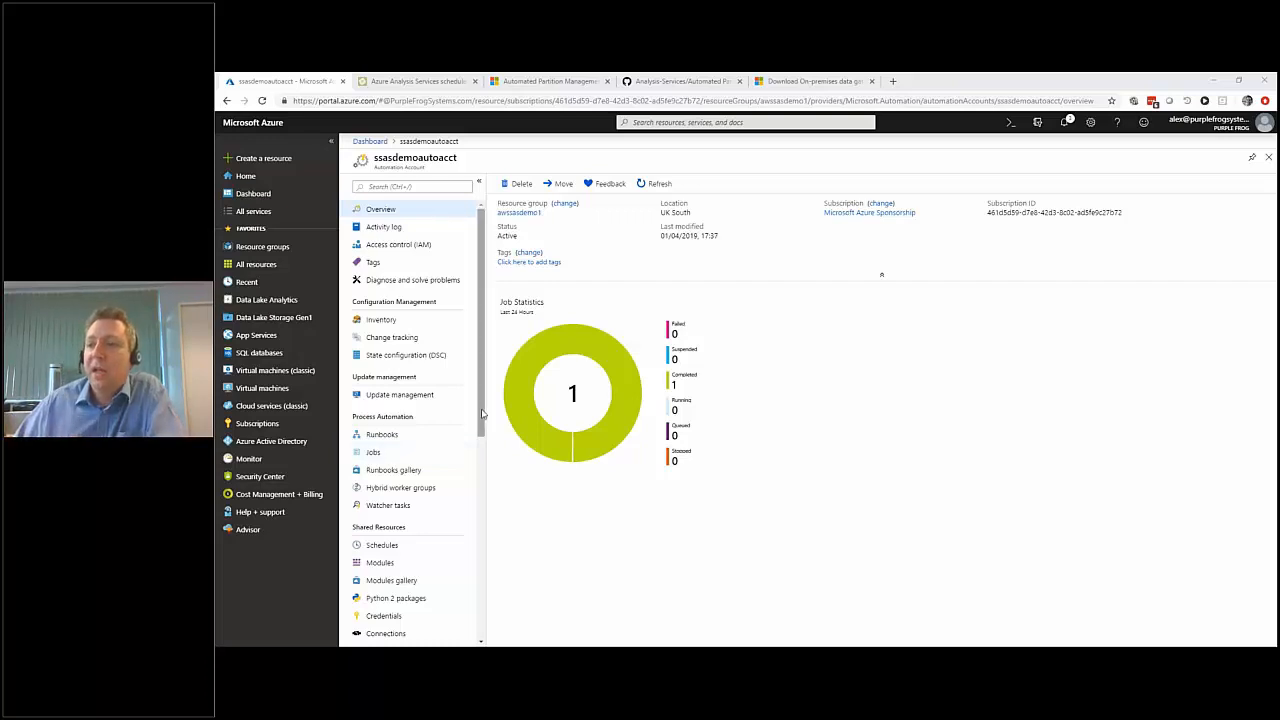
Search the automation account's modules gallery for "profile".
scroll(400, 452, down, 1)
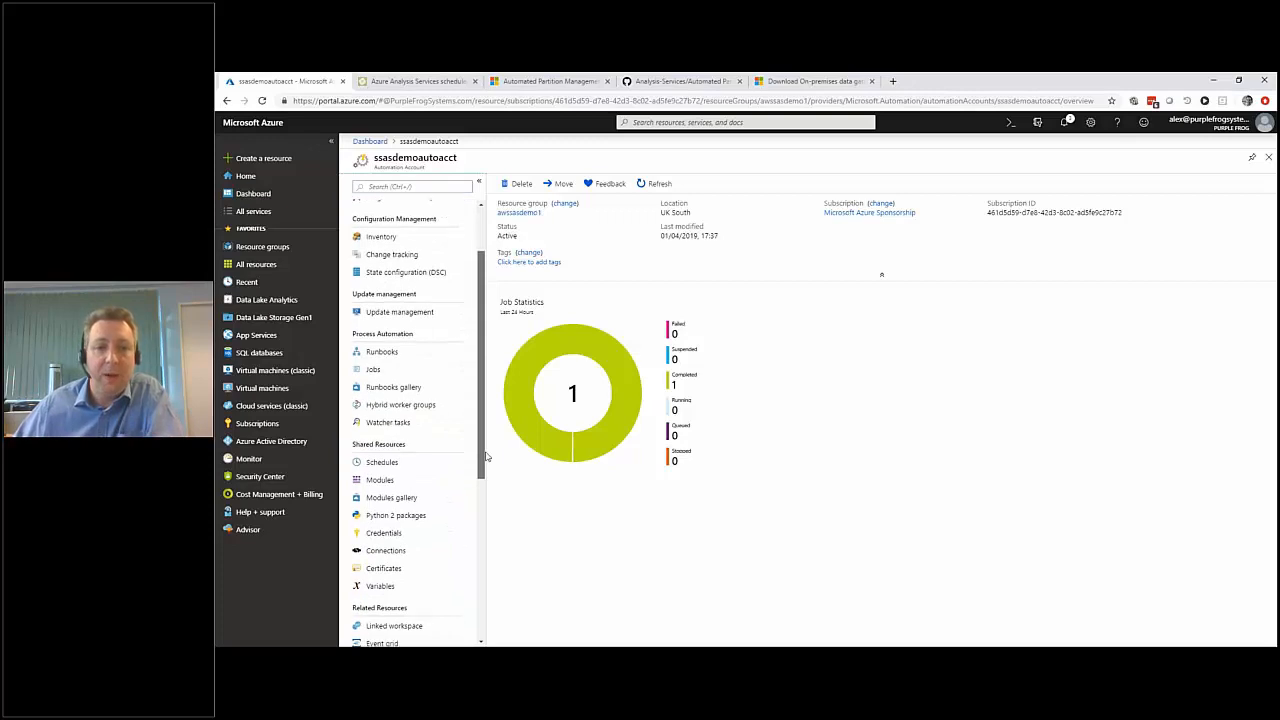
click(383, 498)
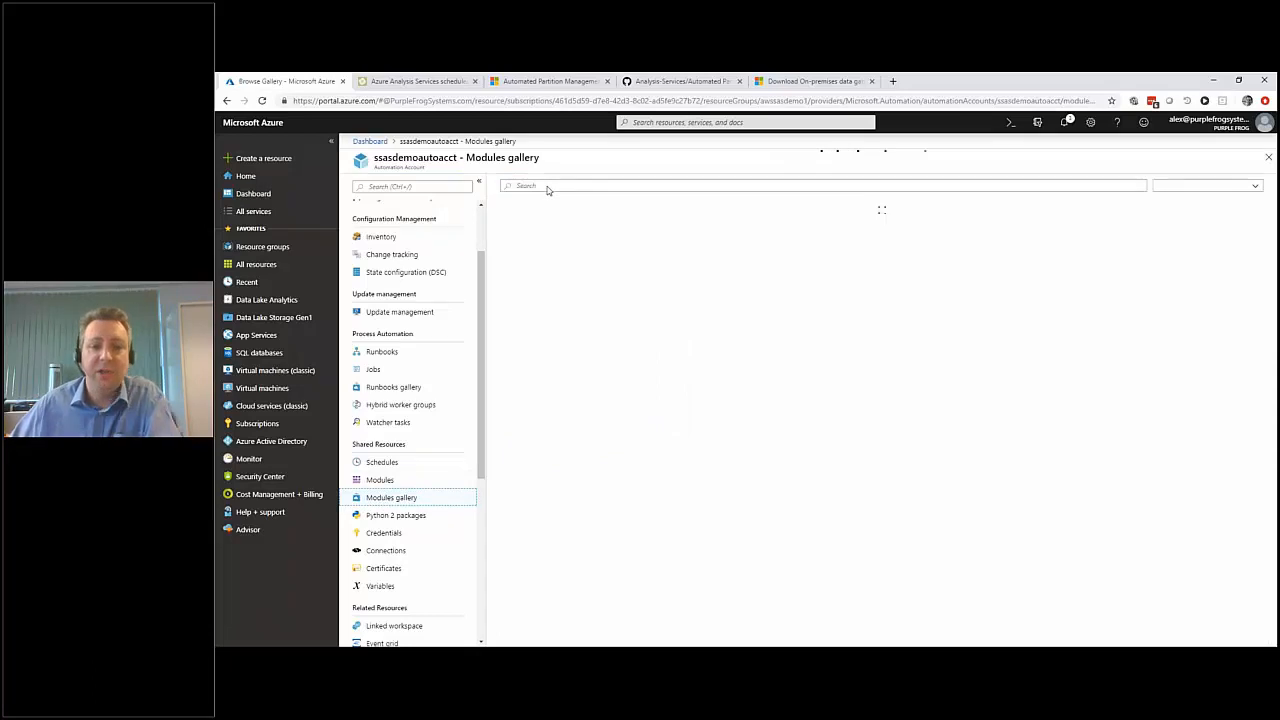
text(profile)
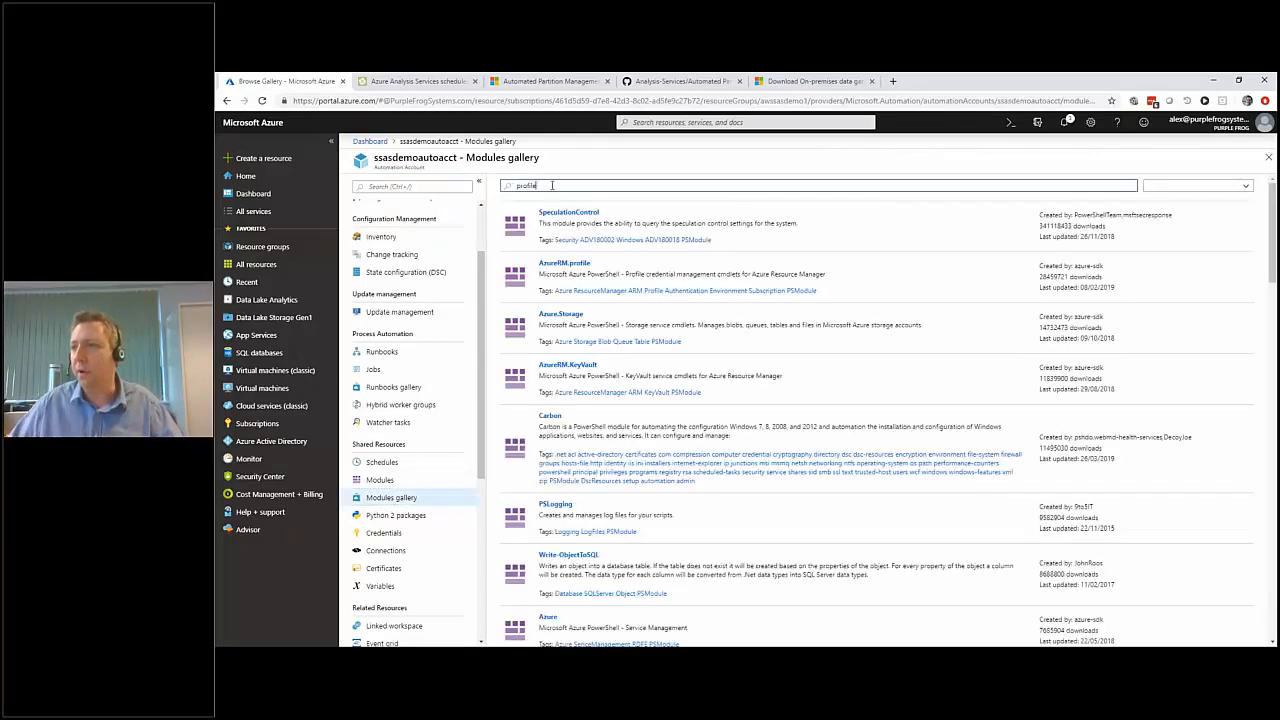
key(Return)
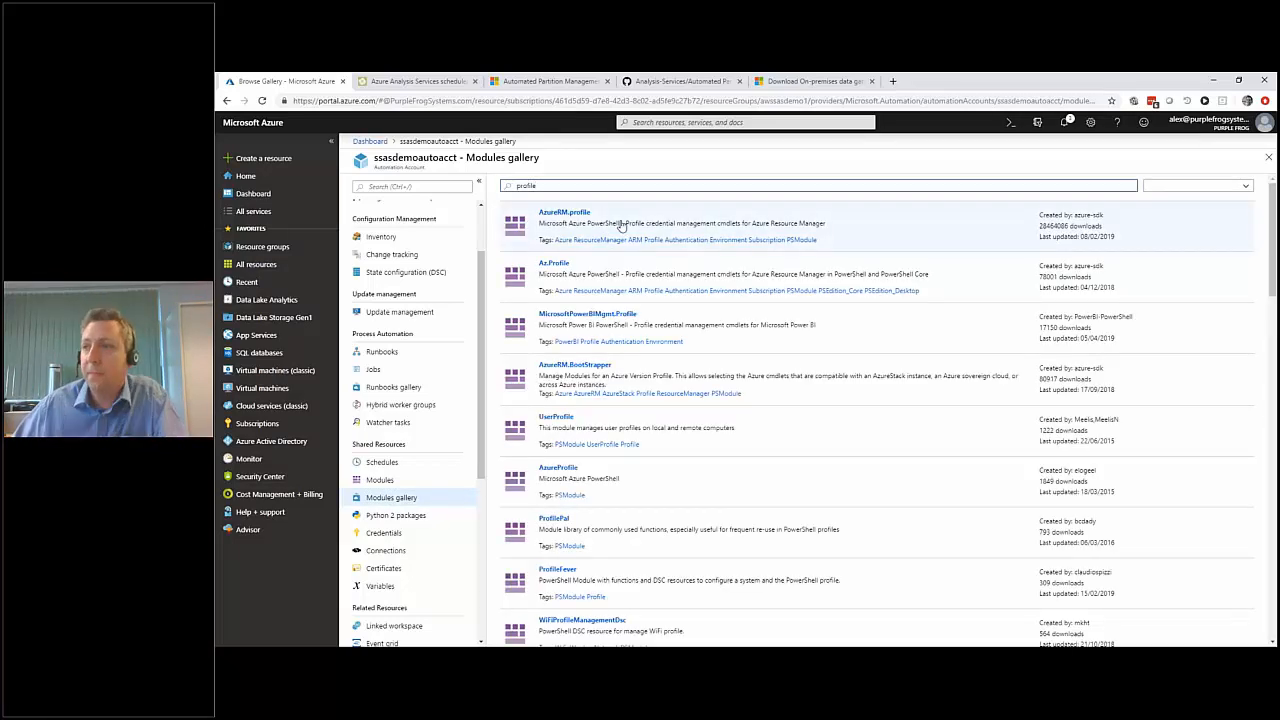
Search the modules gallery for "analysisservices" and open the details of the AzureRM.AnalysisServices module.
drag(547, 185, 504, 186)
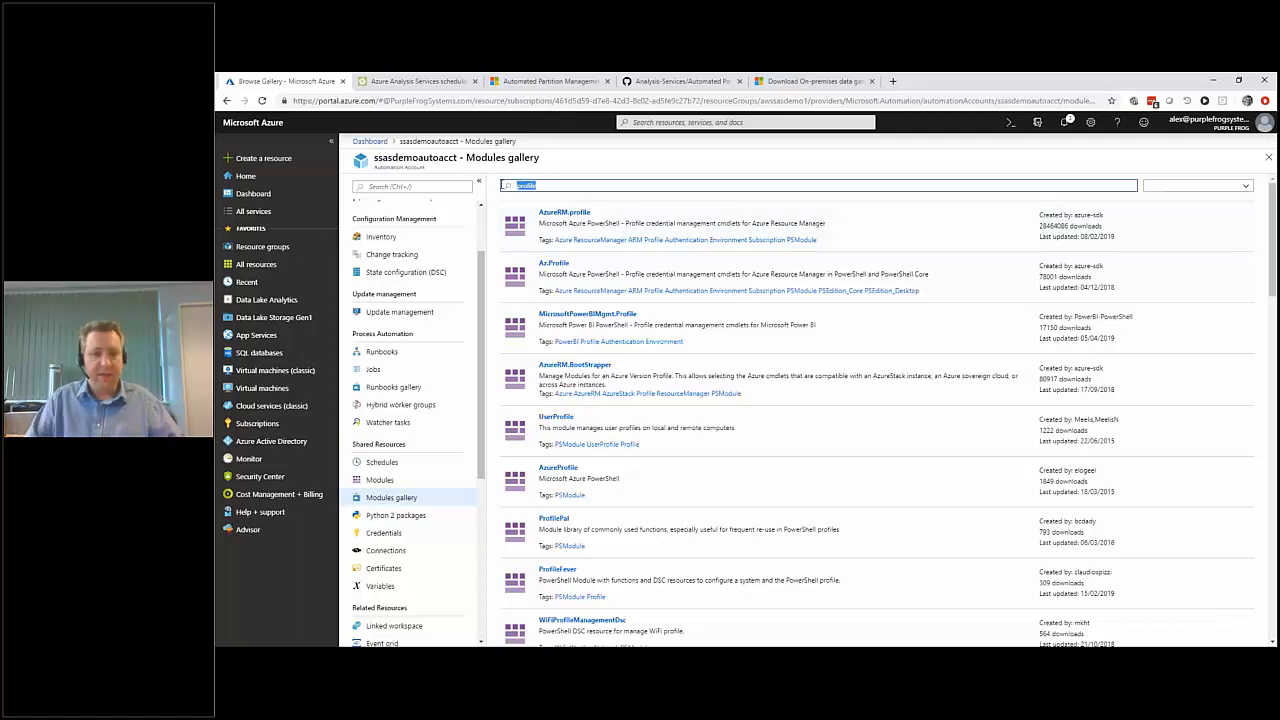
text(analysisservices)
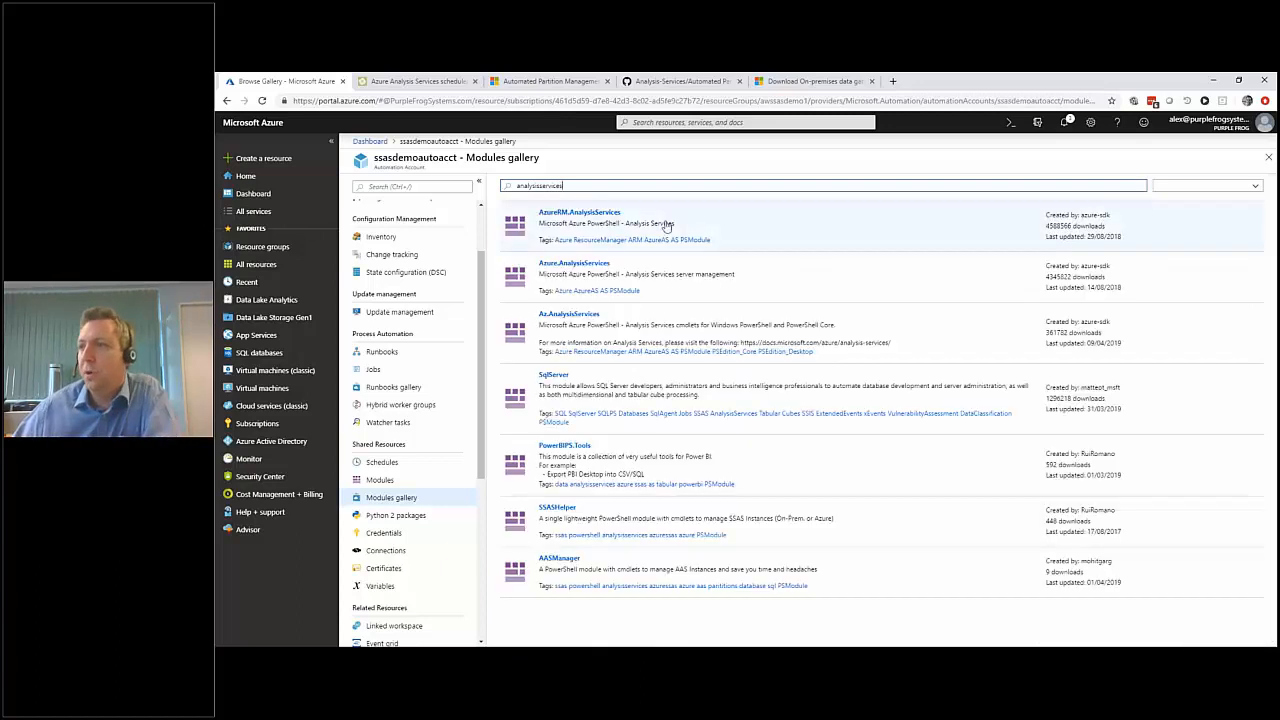
click(673, 225)
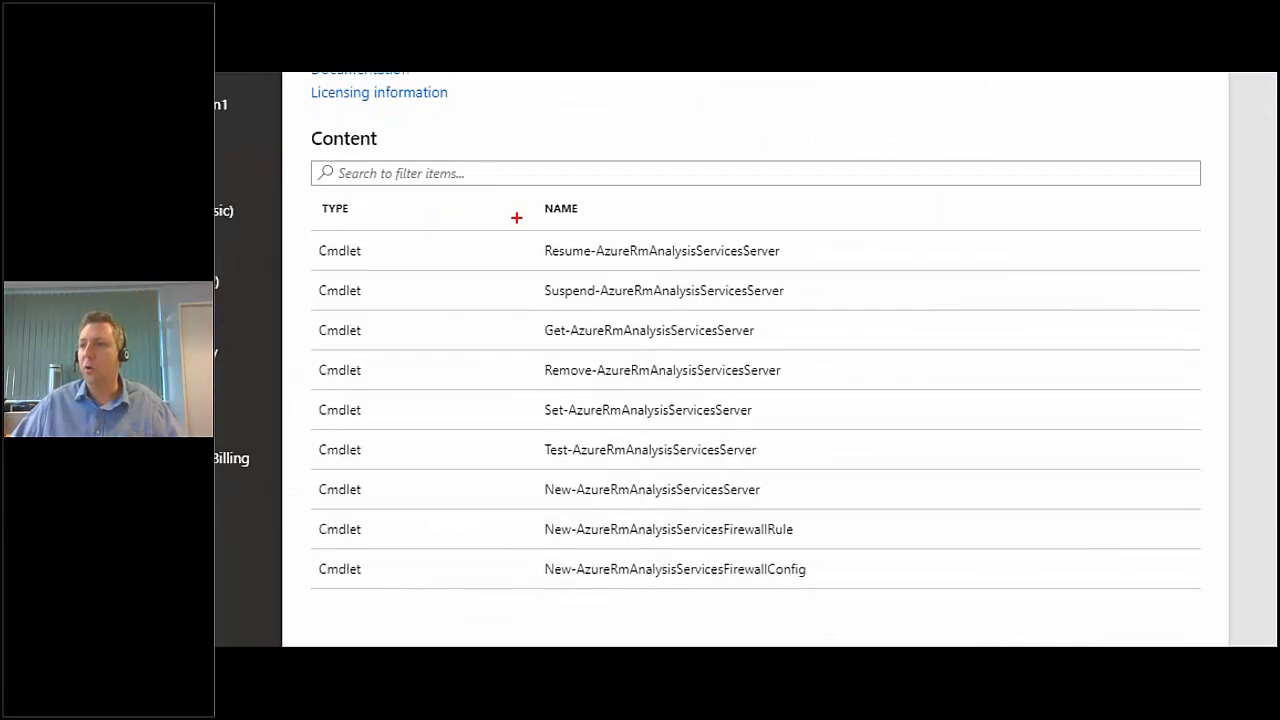
Examine the cmdlets contained in the AzureRM.AnalysisServices module, and close its details without importing it.
drag(456, 374, 638, 575)
mouse_move(798, 254)
mouse_down()
mouse_move(820, 255)
mouse_move(826, 333)
mouse_up()
drag(790, 376, 830, 377)
drag(767, 410, 835, 410)
drag(776, 449, 812, 449)
drag(779, 490, 846, 488)
key(Escape)
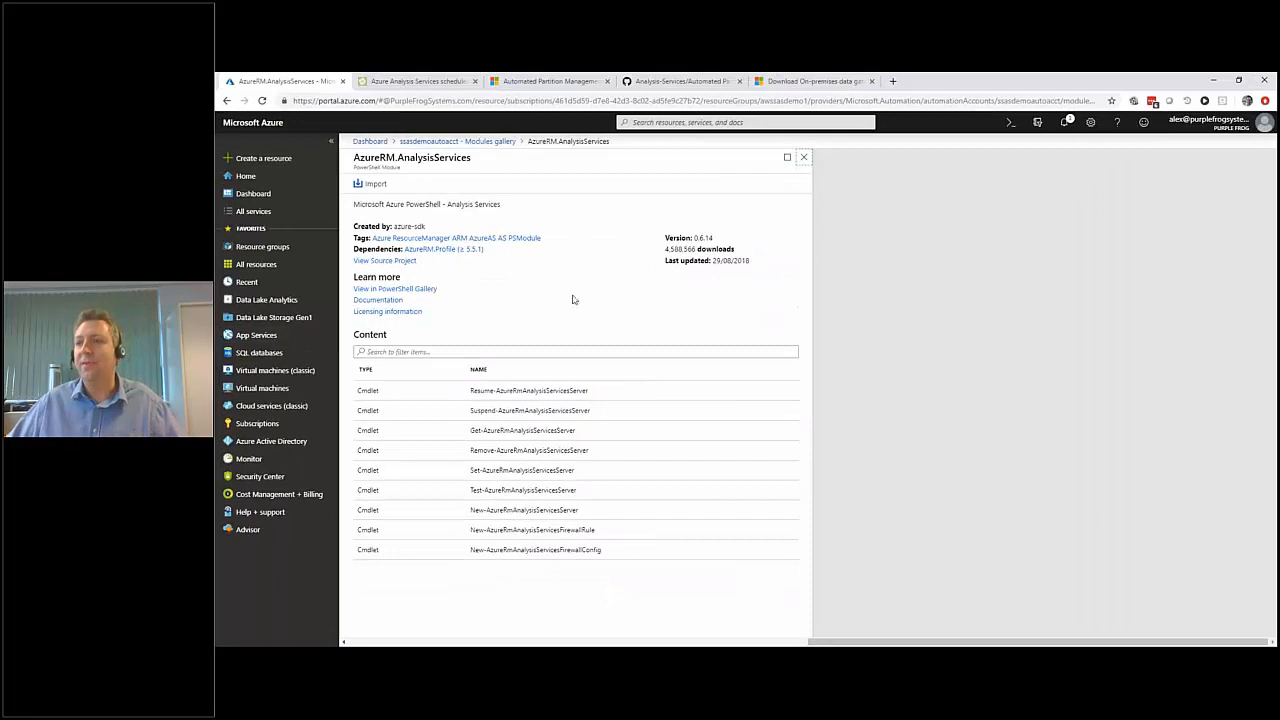
click(804, 159)
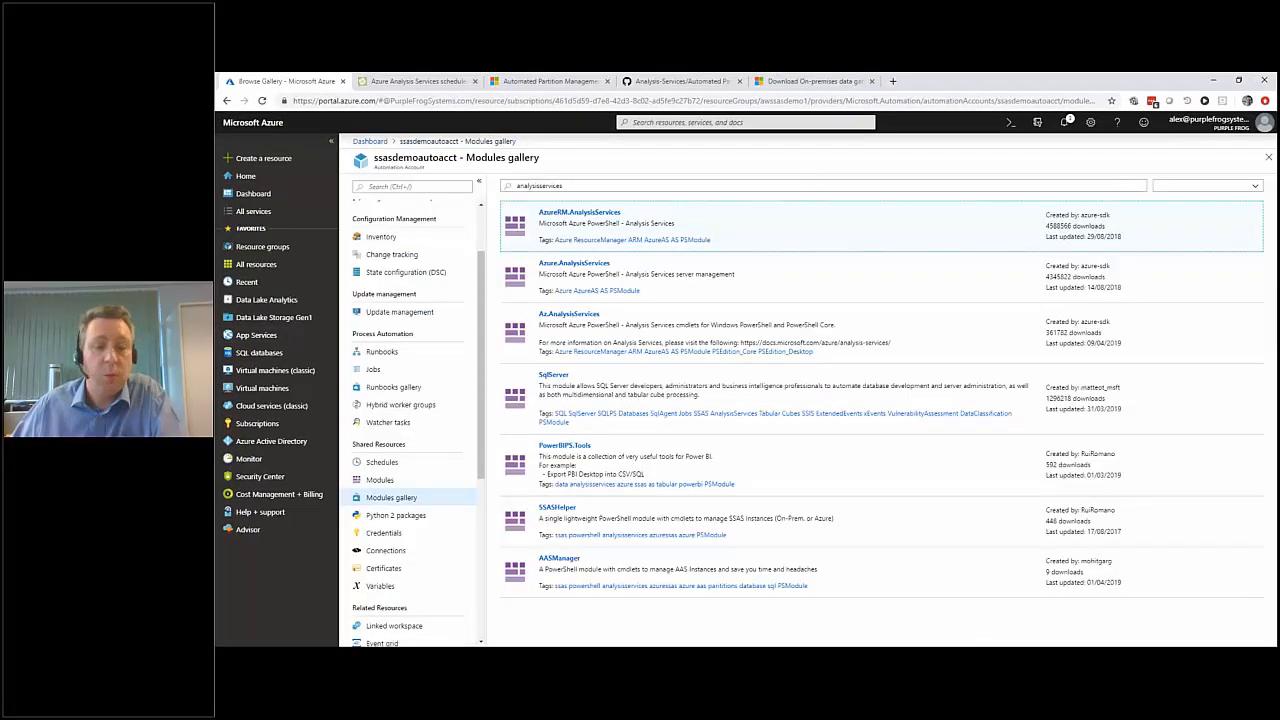
Close the modules gallery, reopen the ssasdemoautoacct account and review its shared variables, particularly SSASNormalSku and SSASProcessingSku.
click(1268, 157)
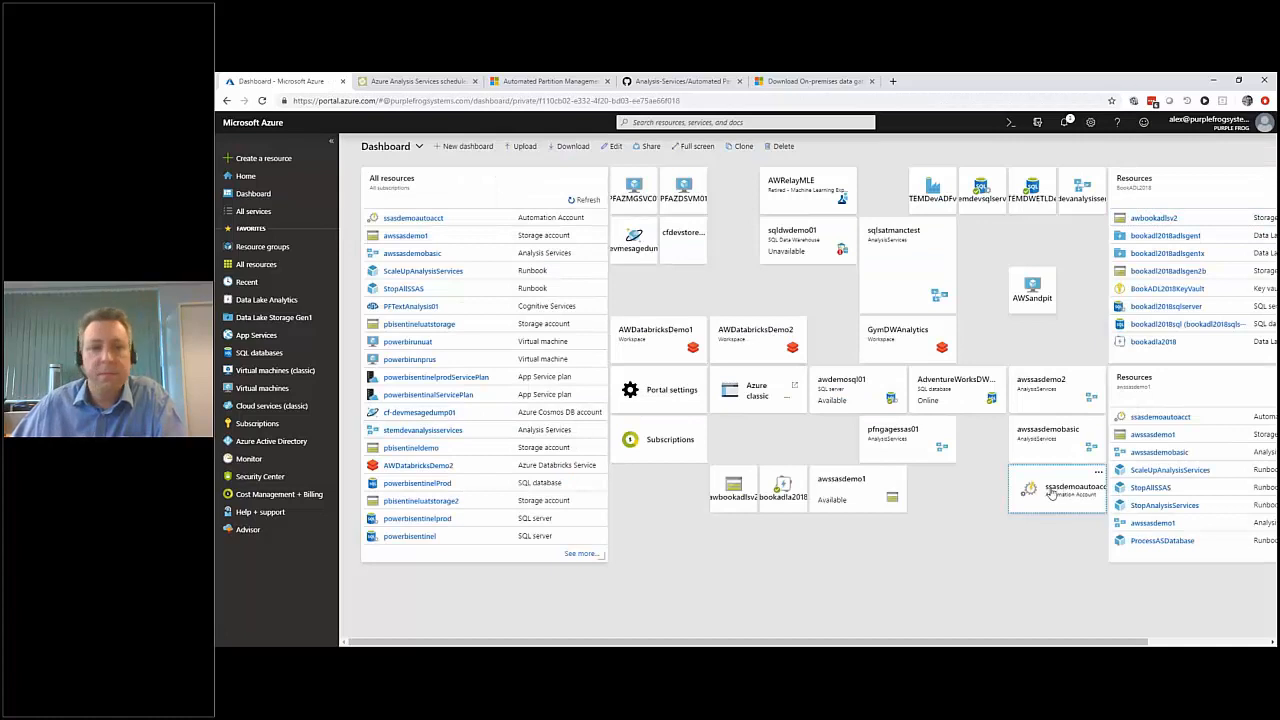
click(1066, 492)
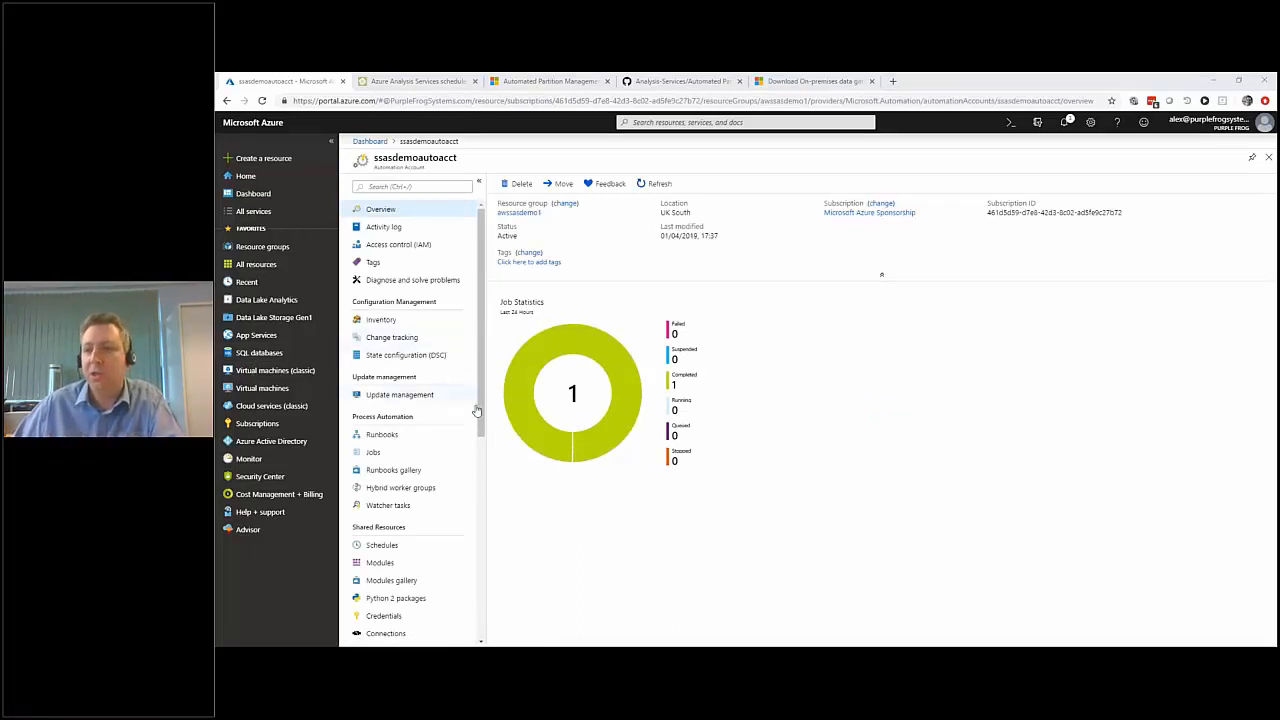
drag(481, 430, 481, 481)
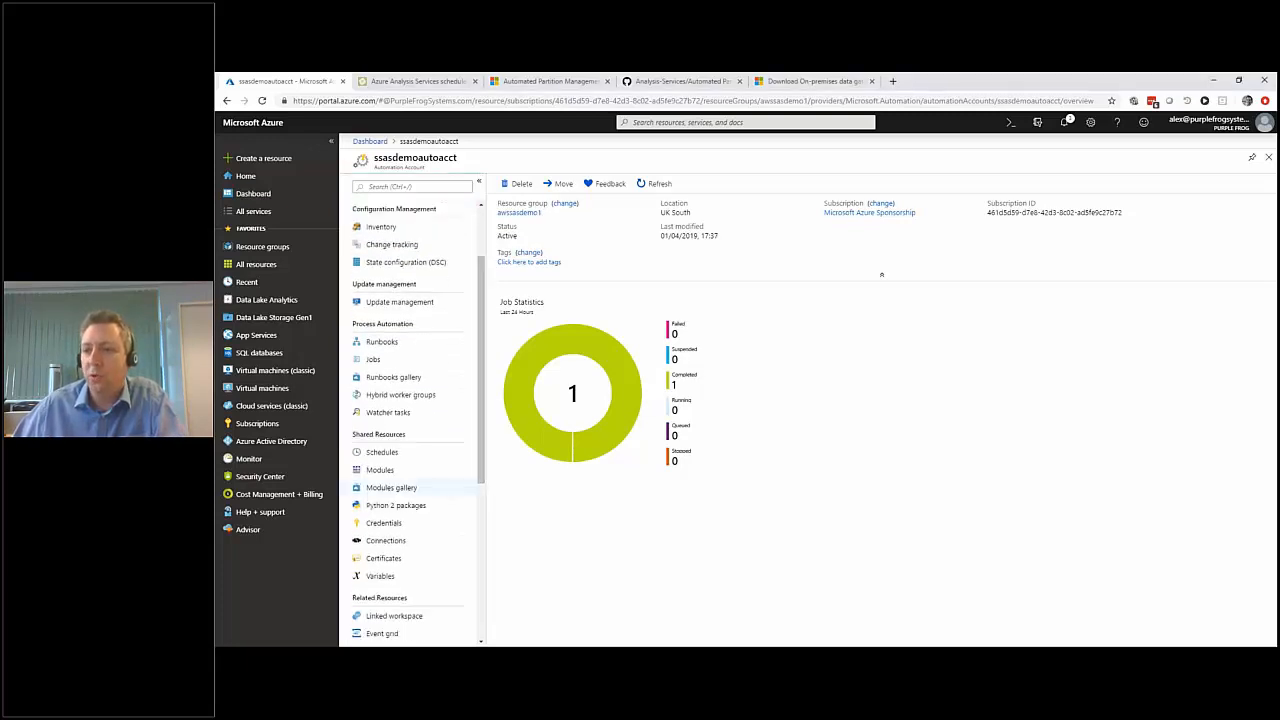
click(380, 576)
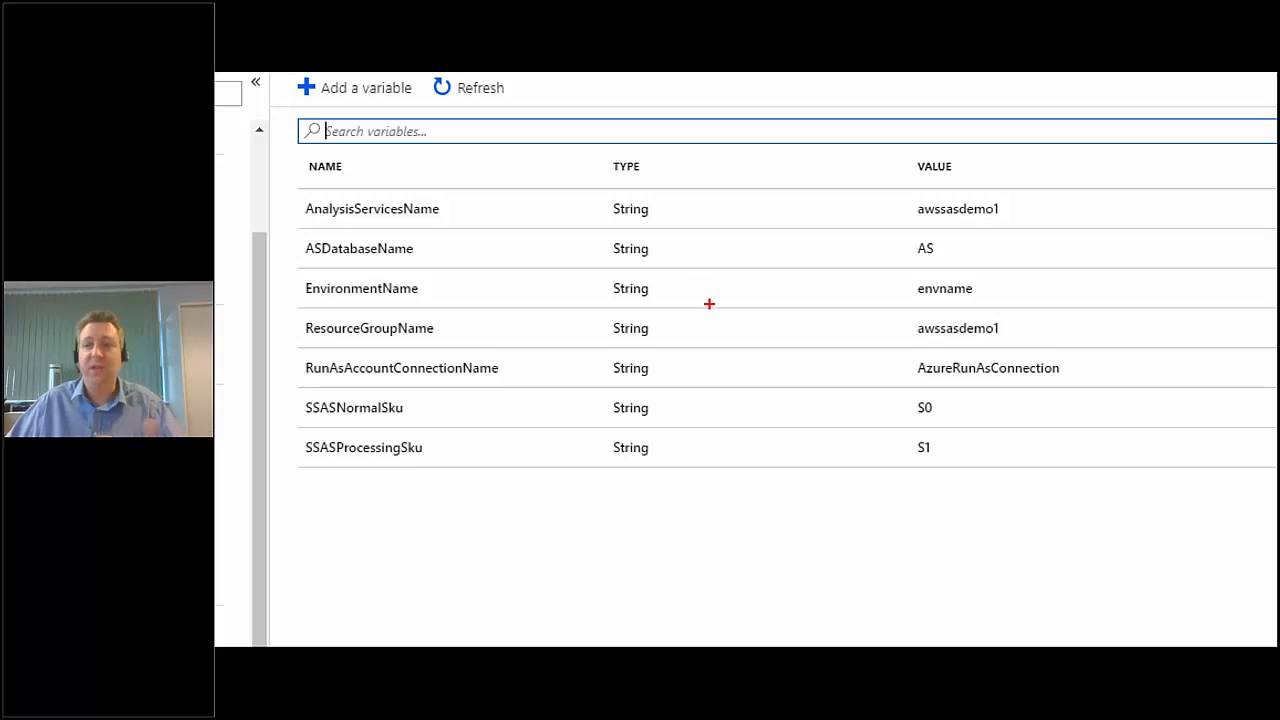
drag(310, 417, 392, 419)
drag(335, 468, 412, 468)
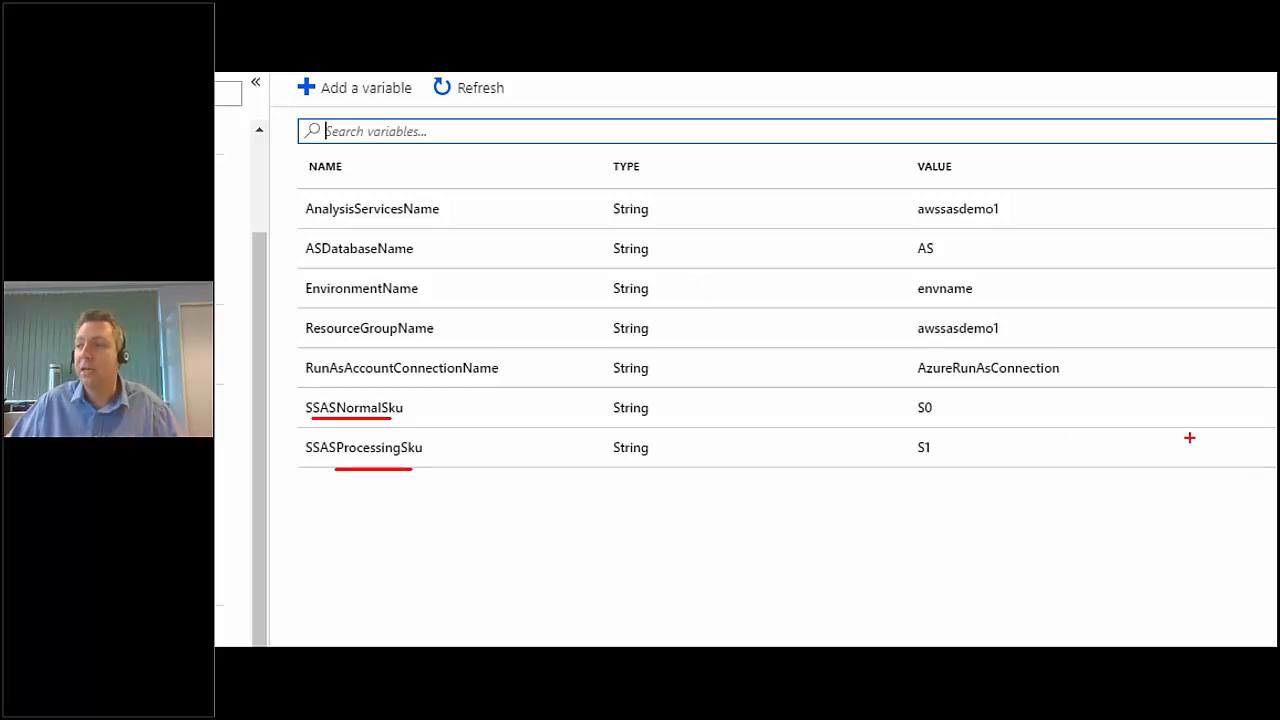
drag(940, 453, 946, 393)
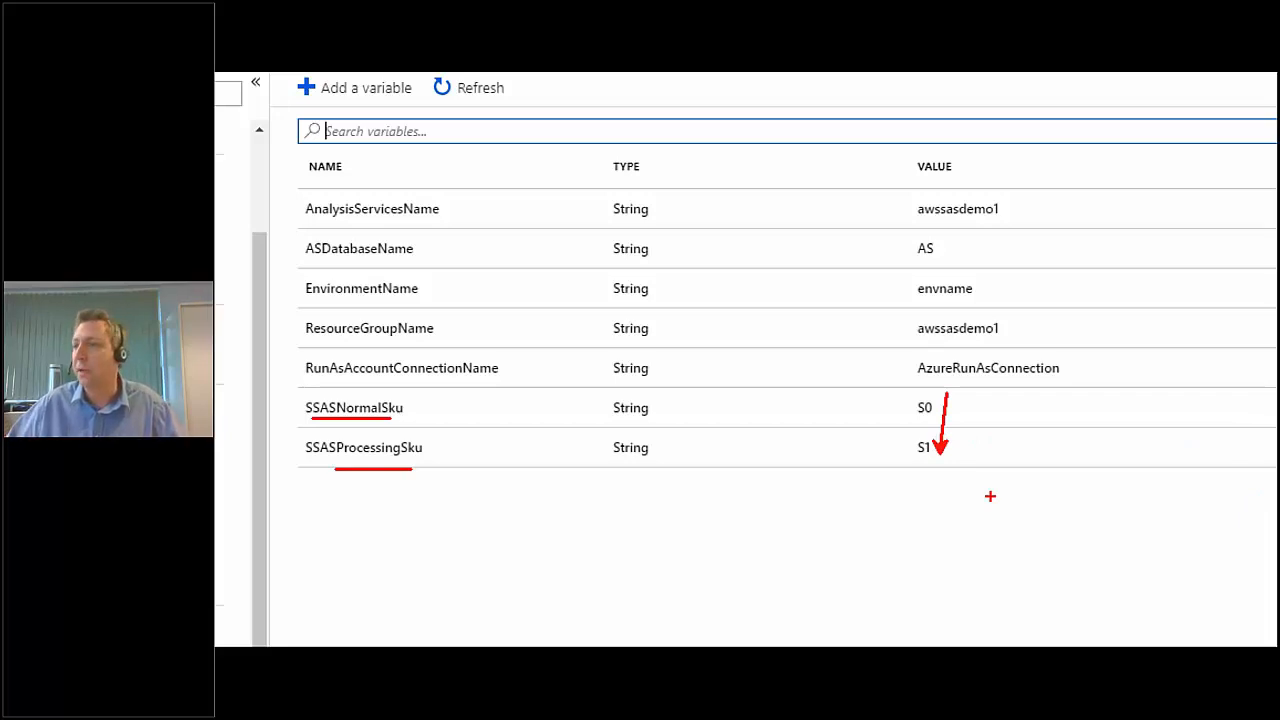
key(Escape)
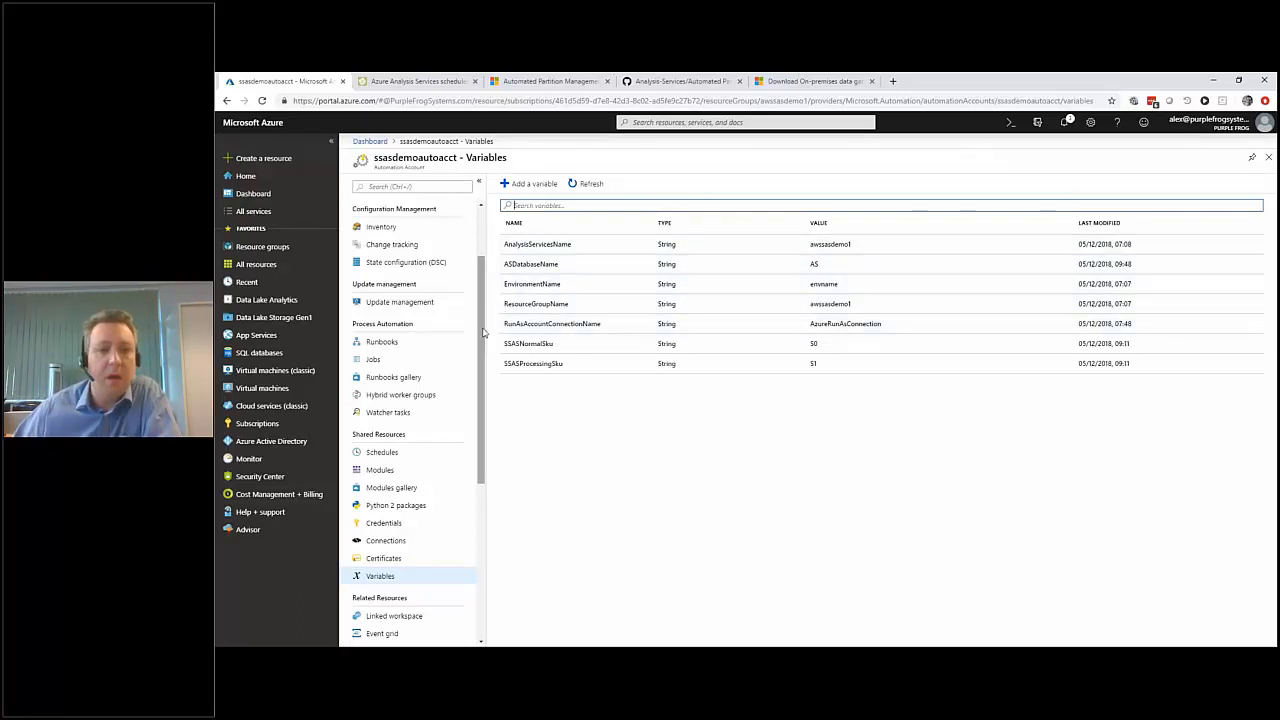
Open the ScaleUpAnalysisServices runbook of the automation account and display its published source.
click(381, 342)
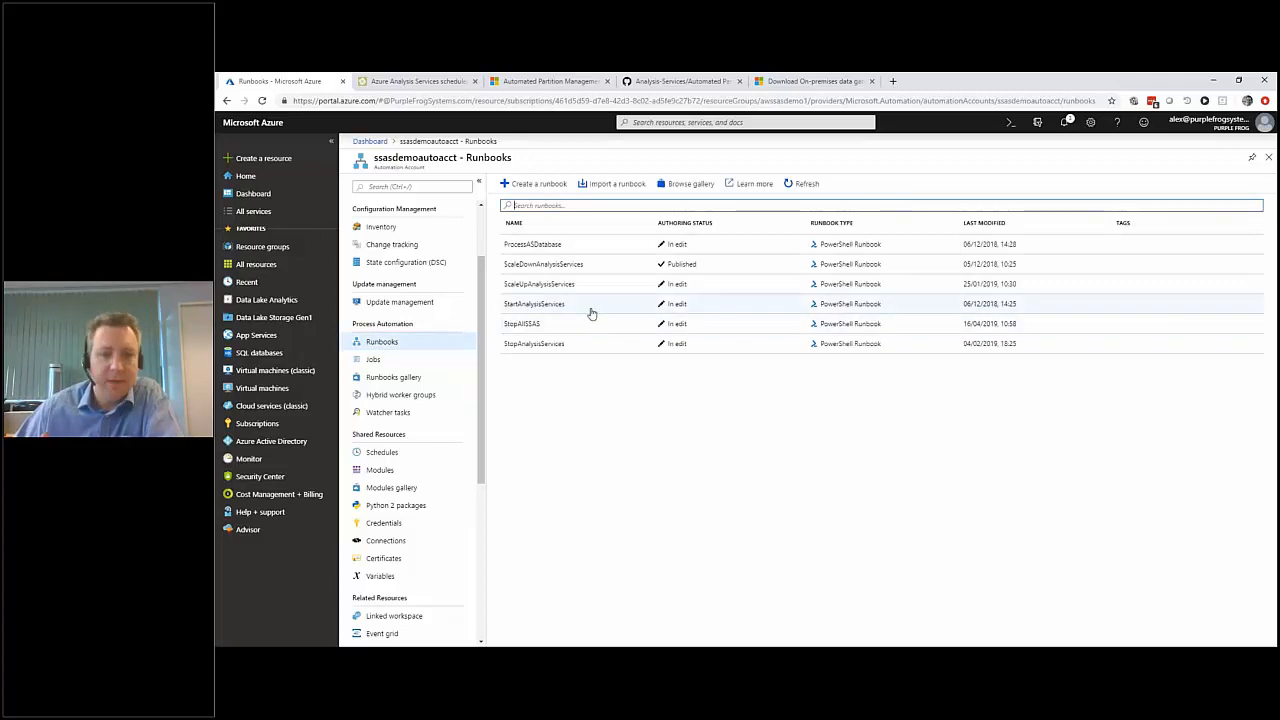
click(524, 289)
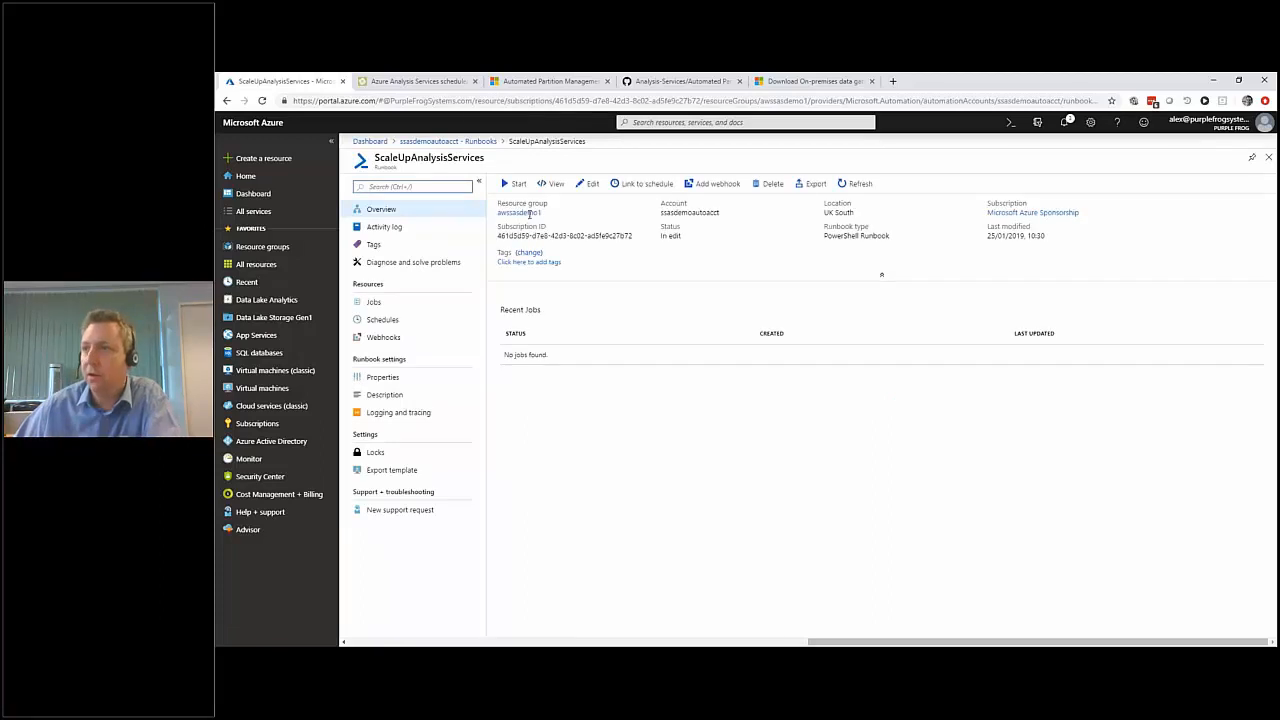
click(551, 185)
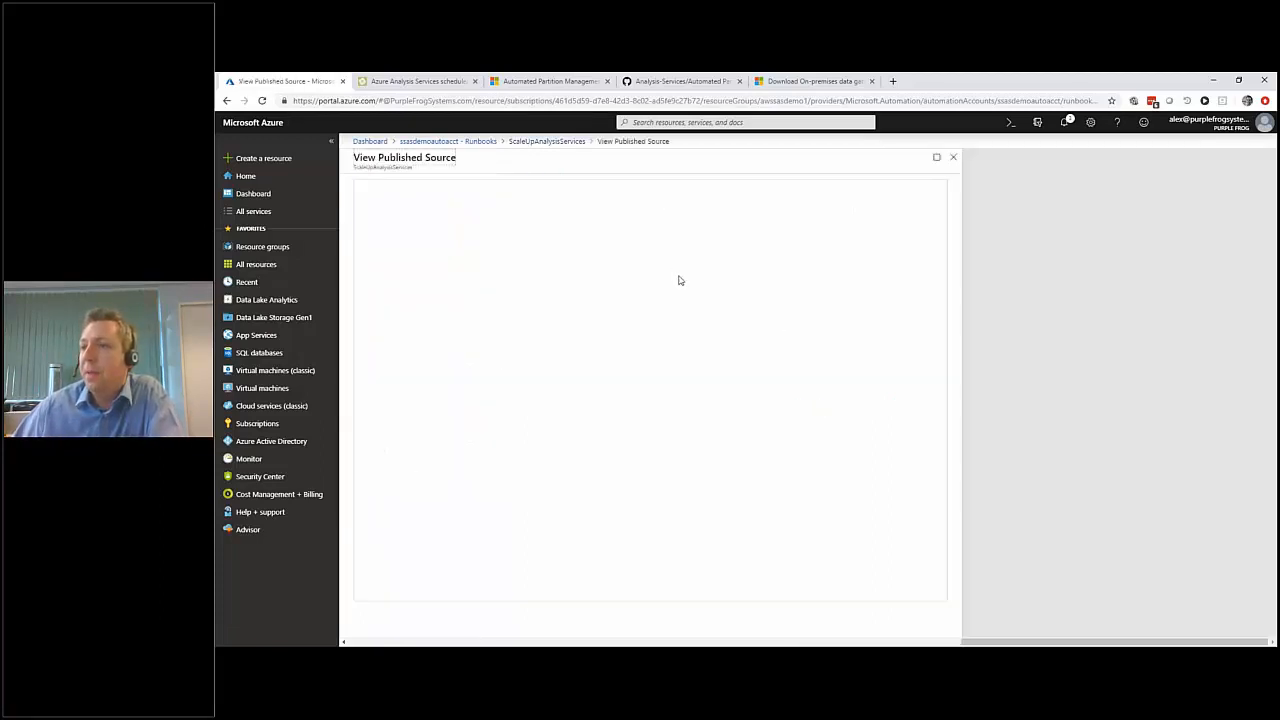
Examine the parts of the ScaleUpAnalysisServices script that retrieve the automation variables and log in to Azure with the Run As connection.
drag(645, 240, 404, 180)
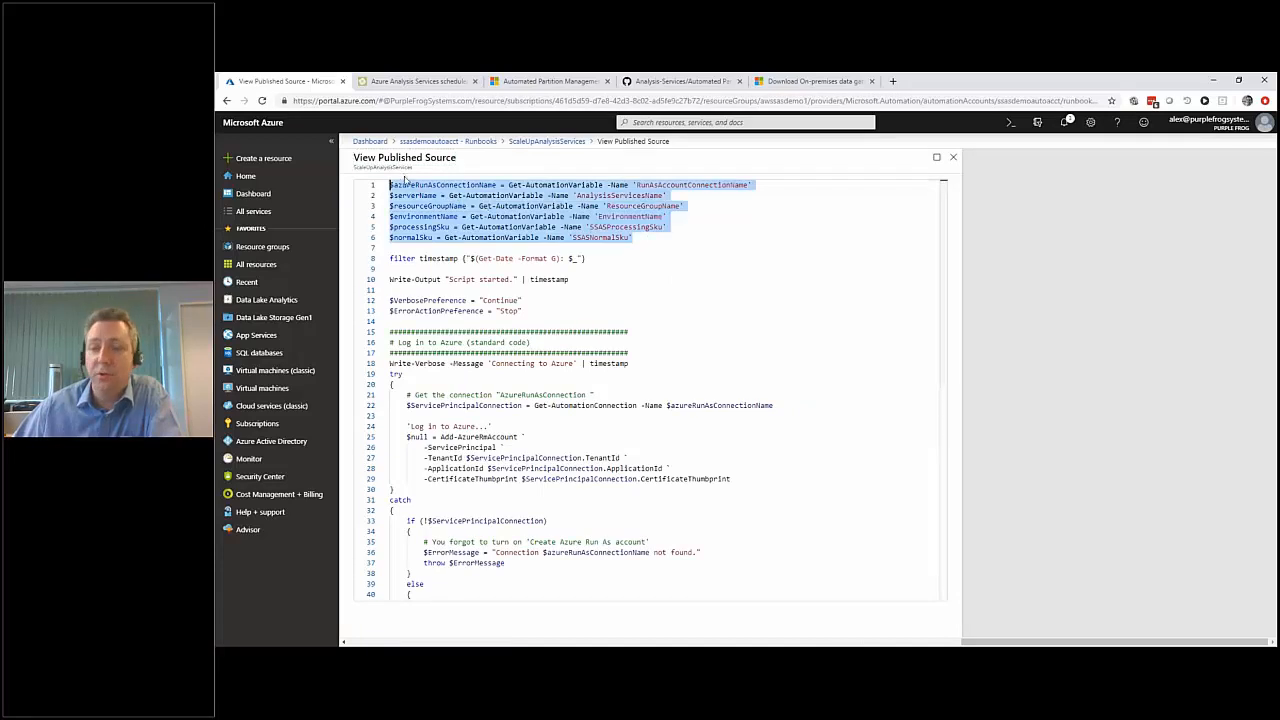
click(506, 247)
scroll(480, 265, down, 1)
drag(442, 252, 521, 252)
click(599, 280)
scroll(560, 290, down, 3)
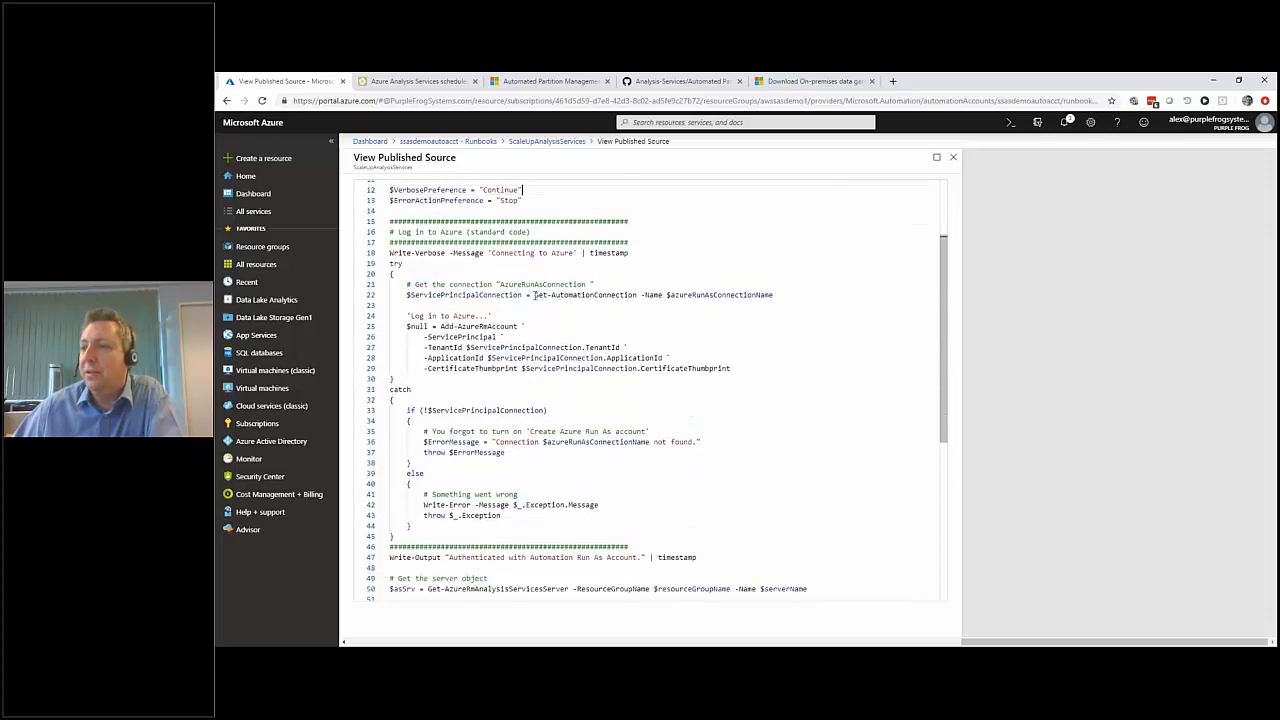
drag(441, 295, 702, 295)
click(625, 324)
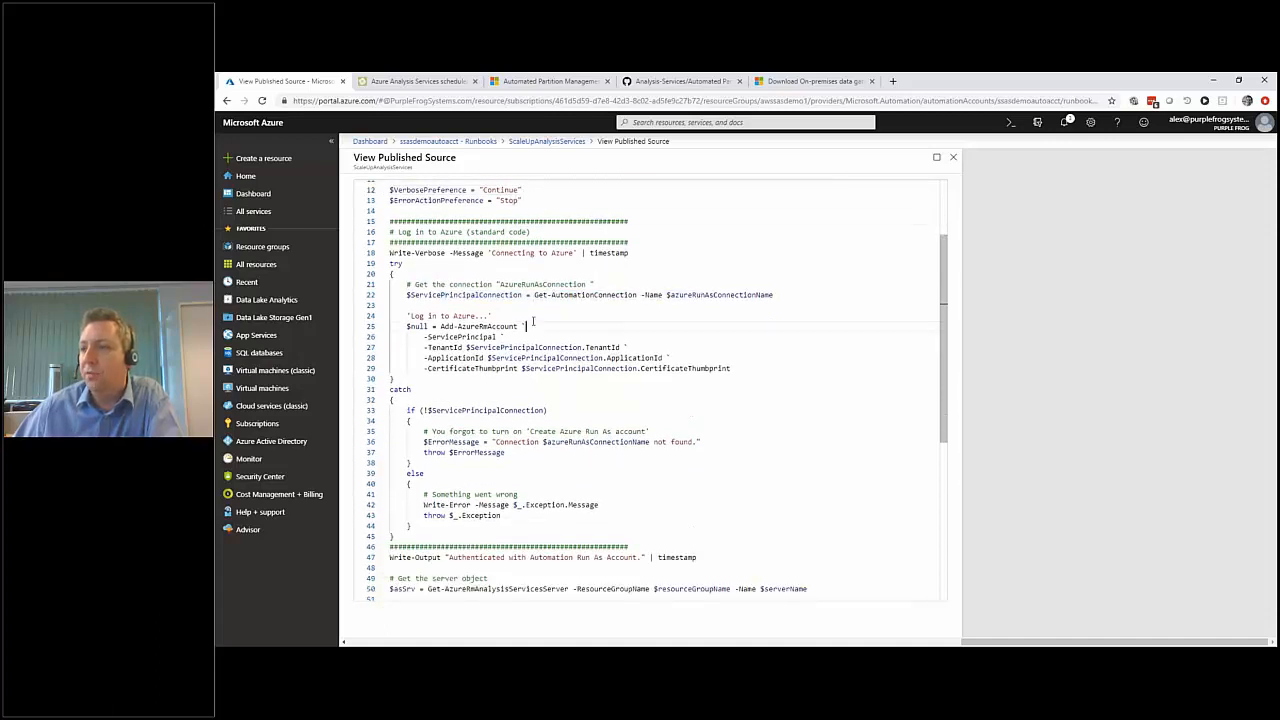
drag(441, 326, 518, 326)
click(574, 357)
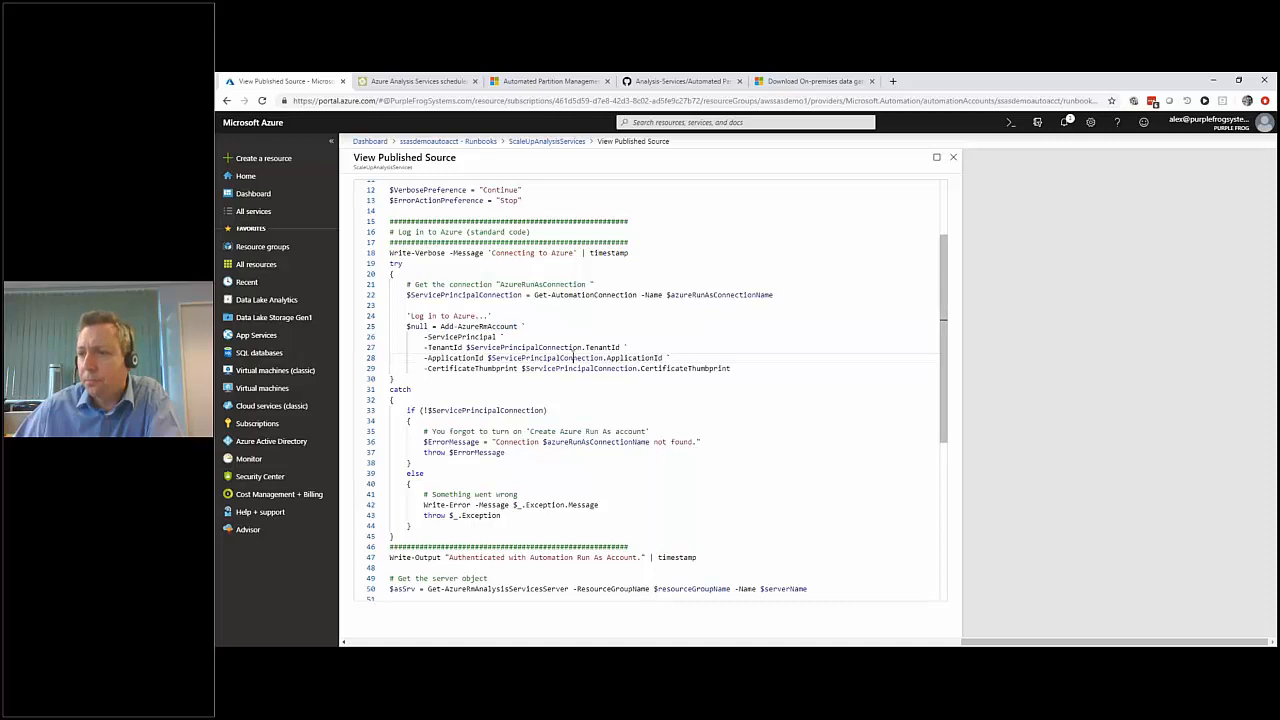
Examine the parts of the script that resume a paused server and change its SKU to the processing SKU.
scroll(573, 351, down, 3)
scroll(573, 351, down, 6)
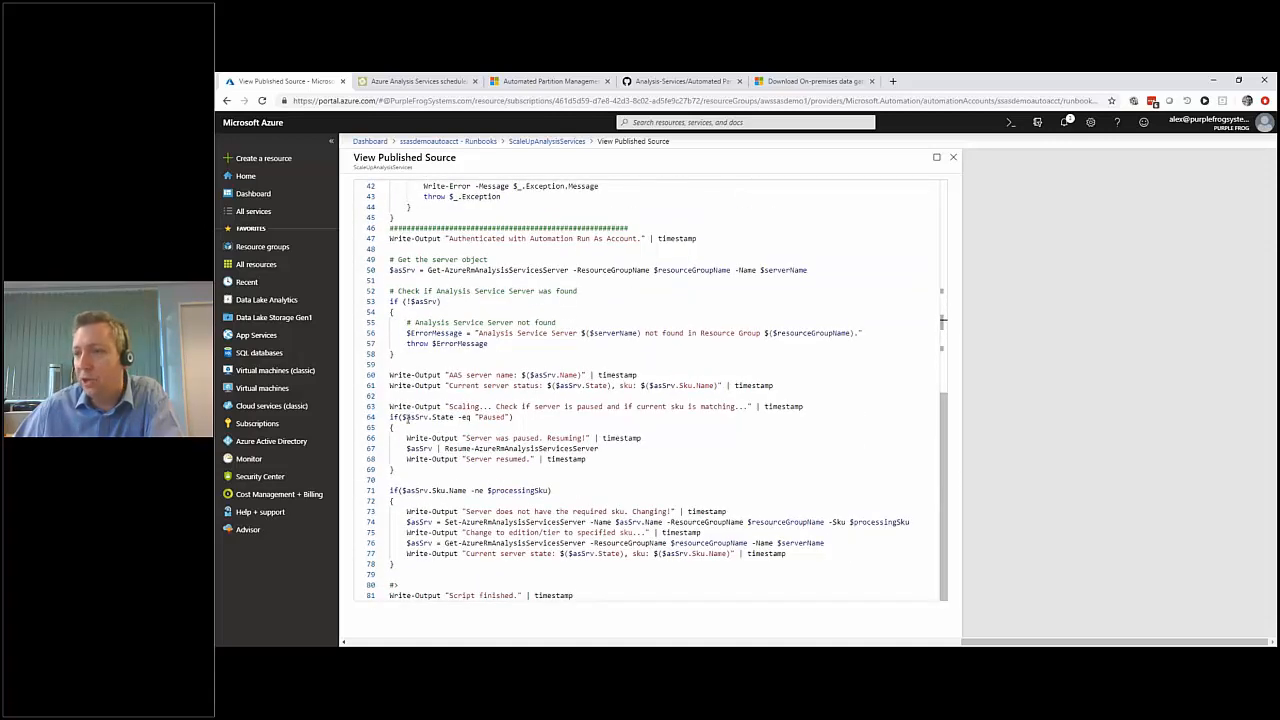
drag(402, 417, 511, 416)
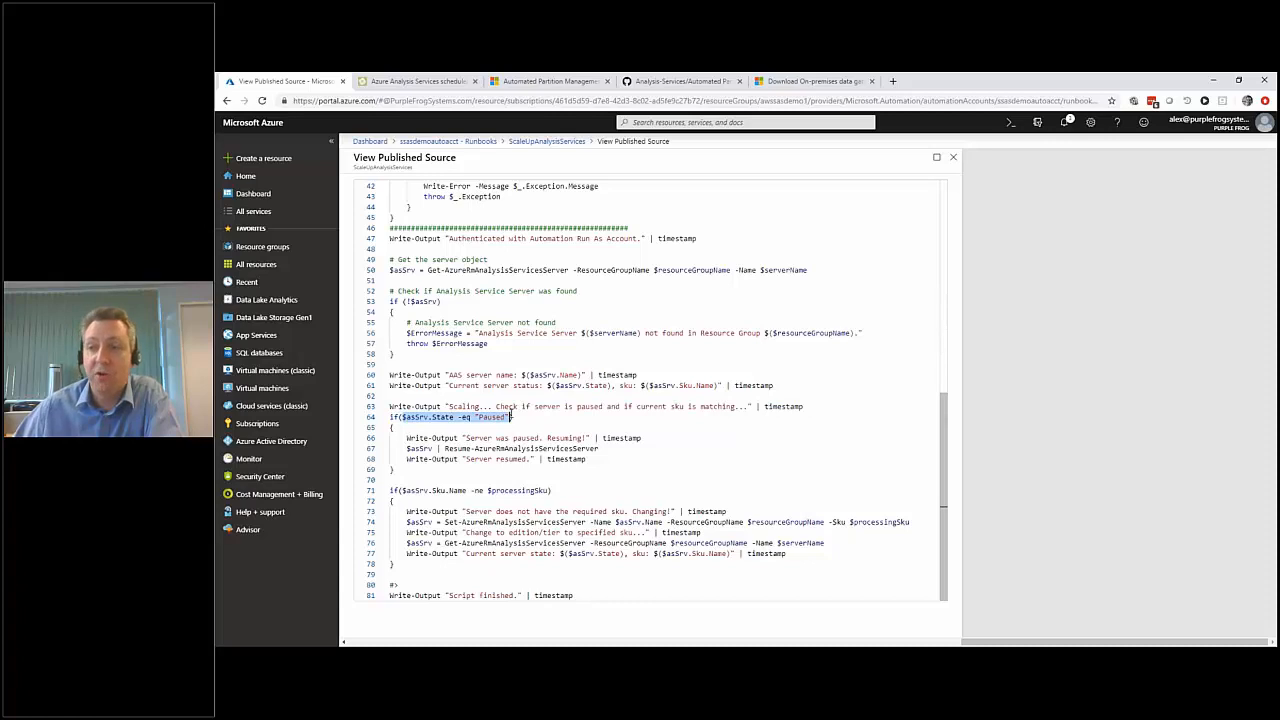
drag(444, 449, 585, 449)
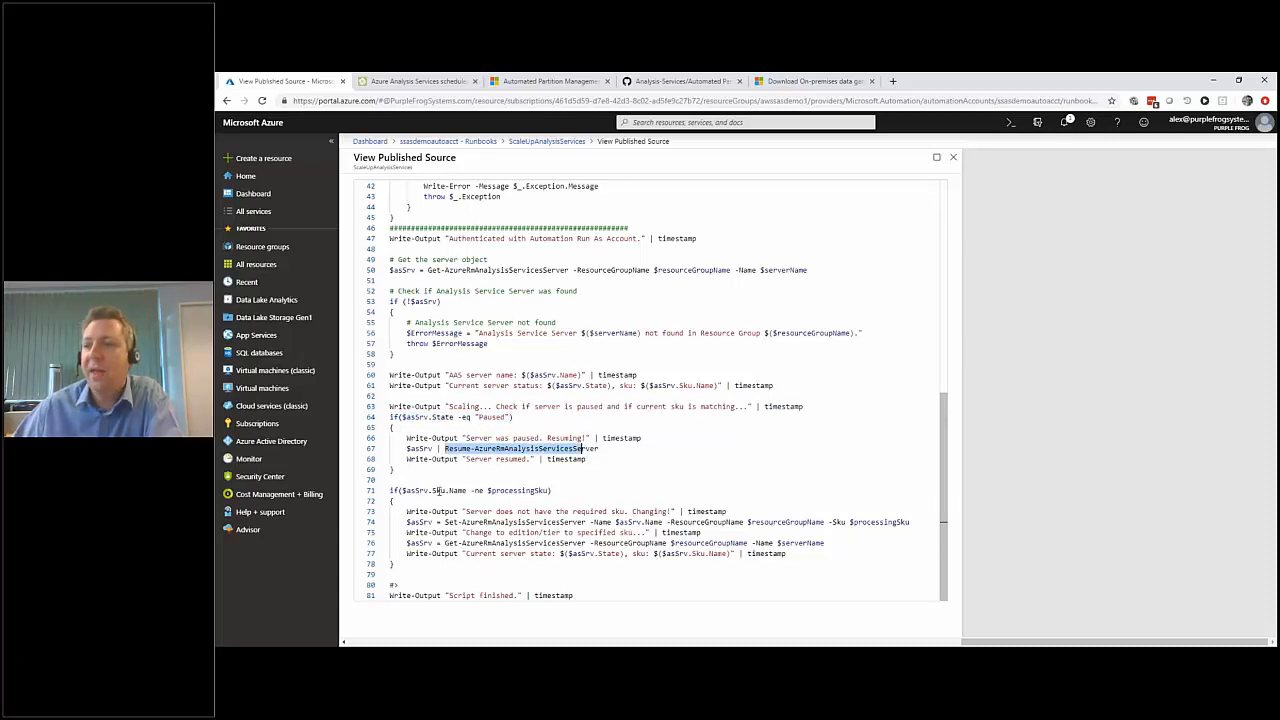
drag(428, 490, 552, 487)
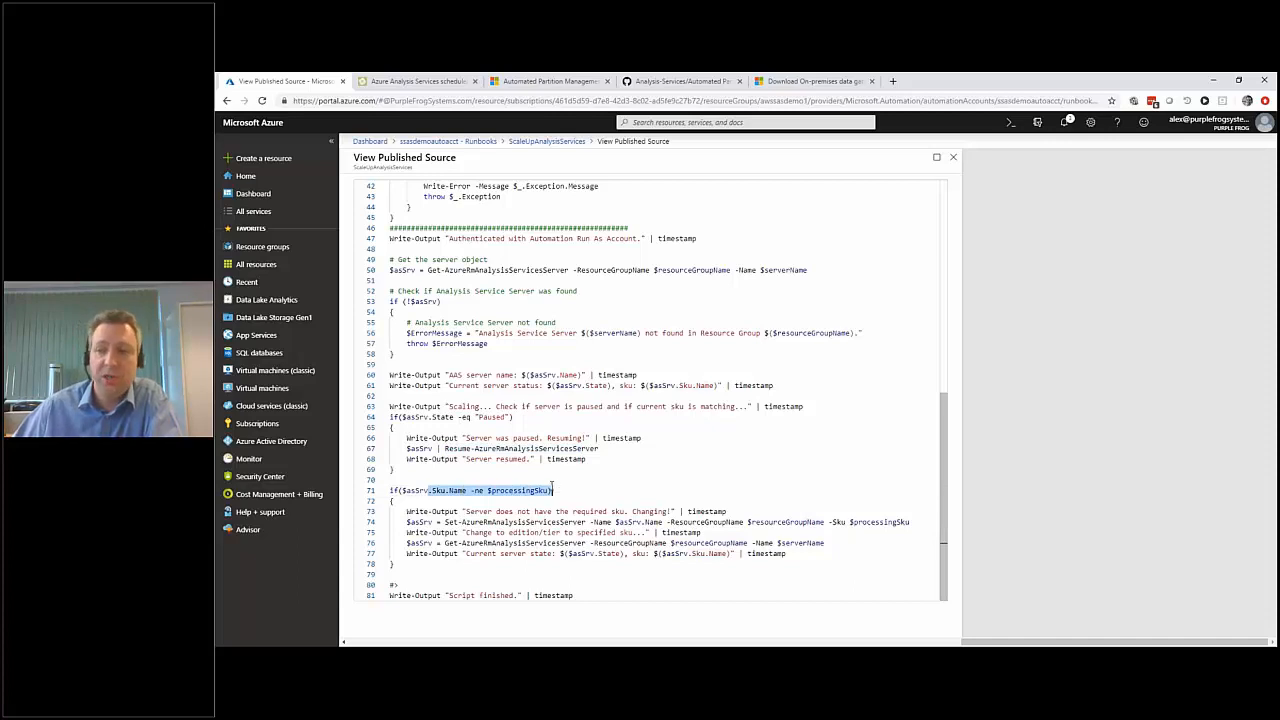
drag(452, 522, 581, 522)
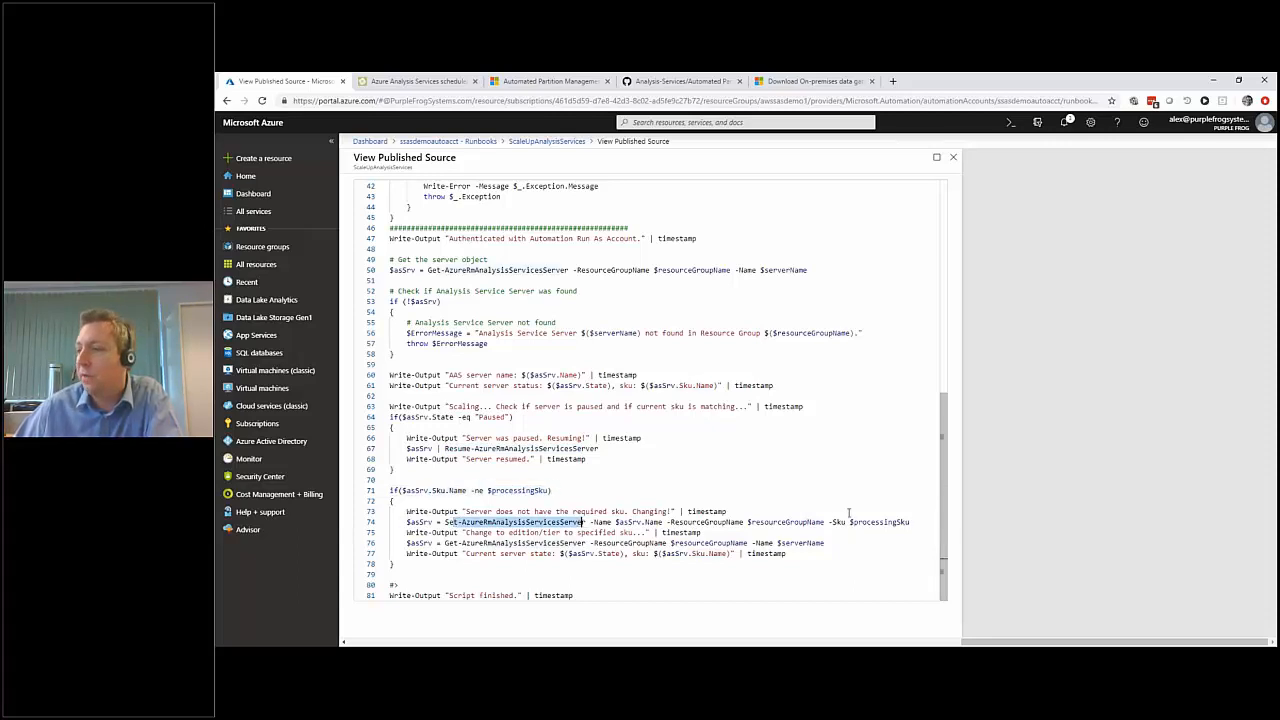
drag(826, 522, 920, 522)
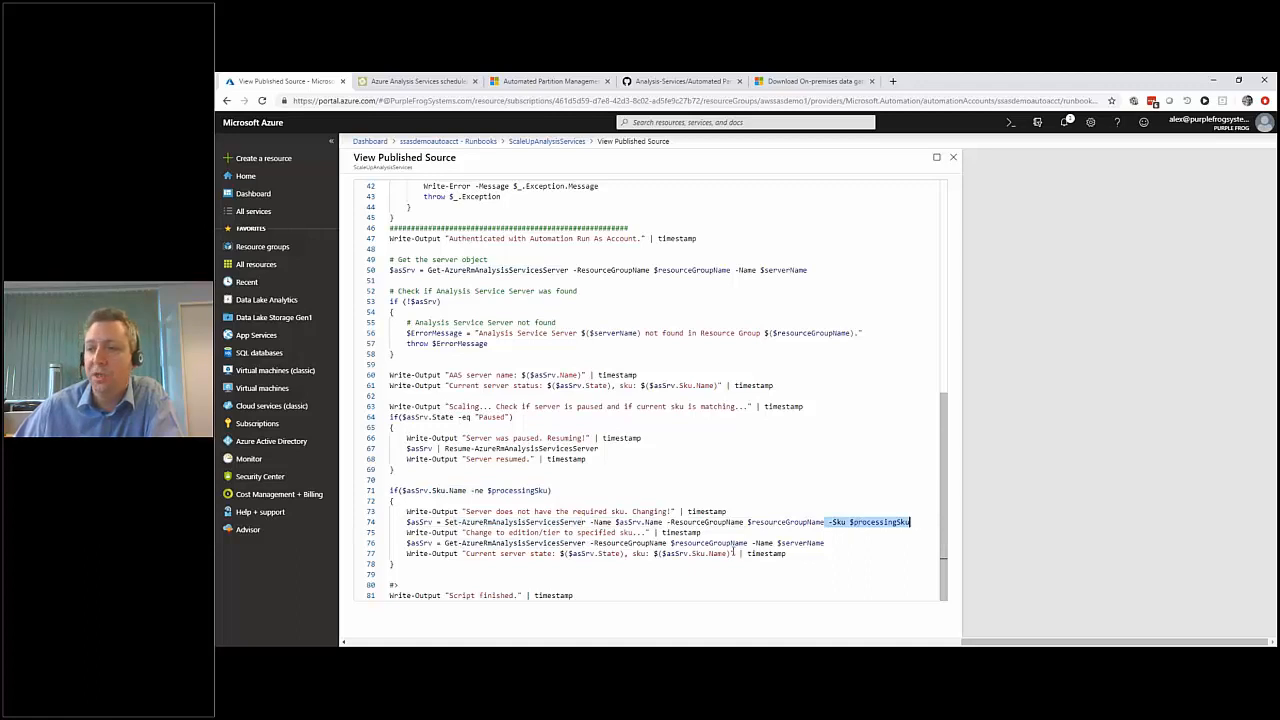
click(698, 563)
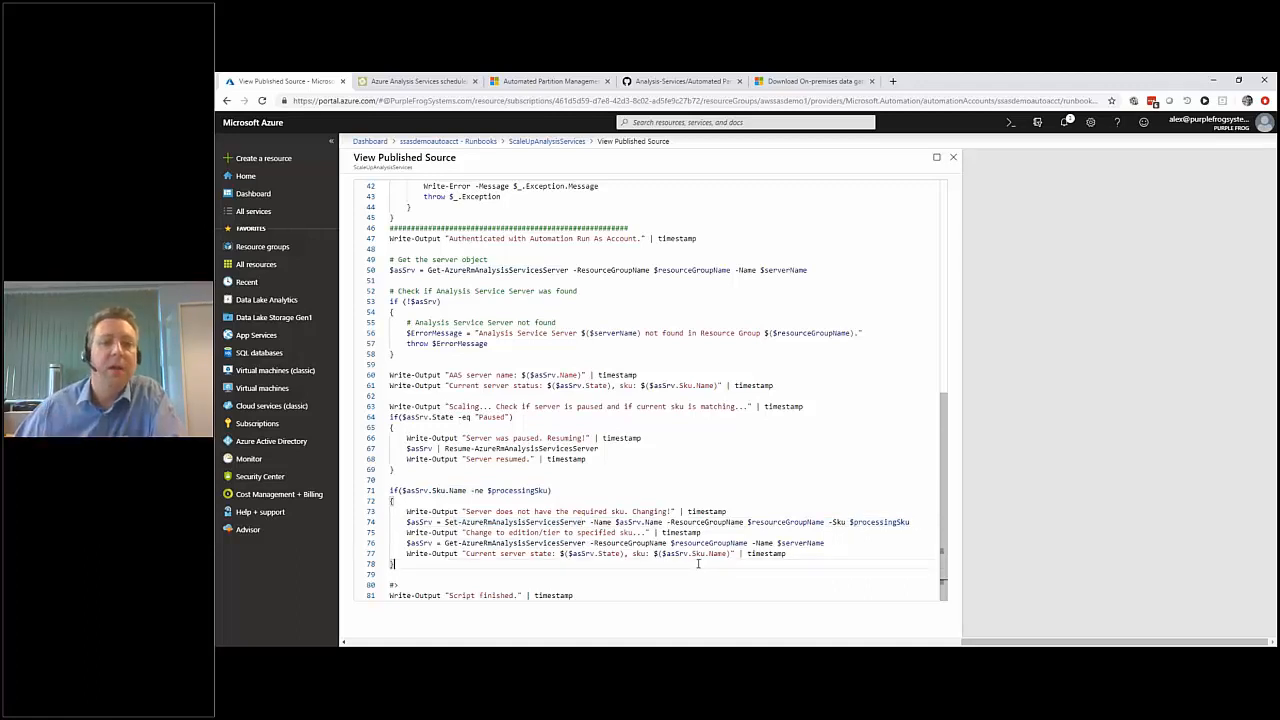
Close the published source and open the schedules of the ScaleUpAnalysisServices runbook.
click(954, 158)
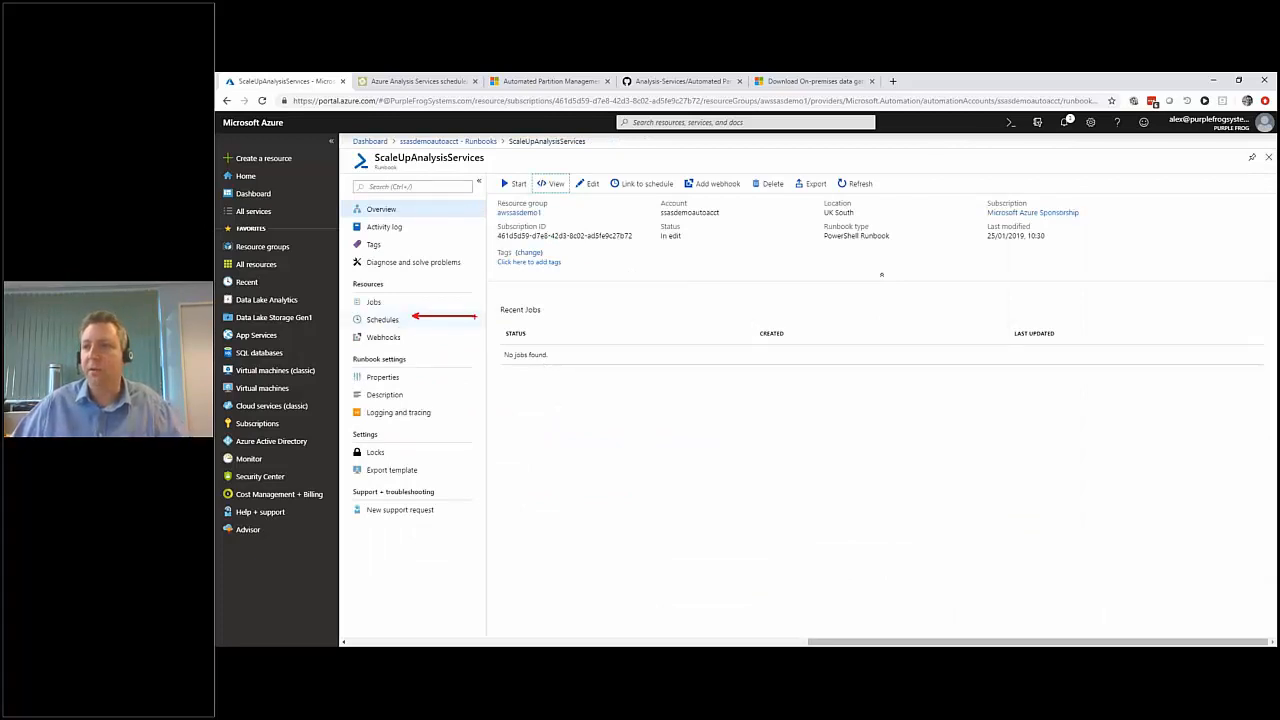
click(375, 320)
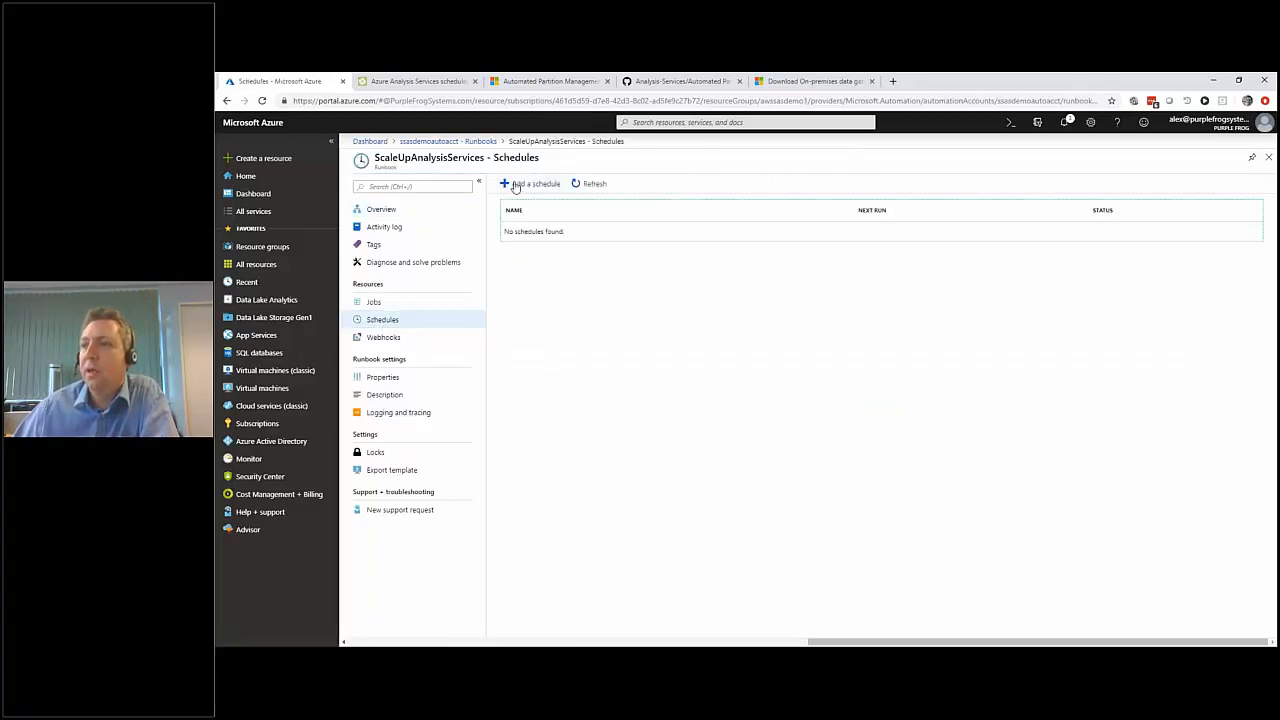
Show the existing schedules that can be linked to the ScaleUpAnalysisServices runbook, and return to the runbook list without linking one.
click(515, 185)
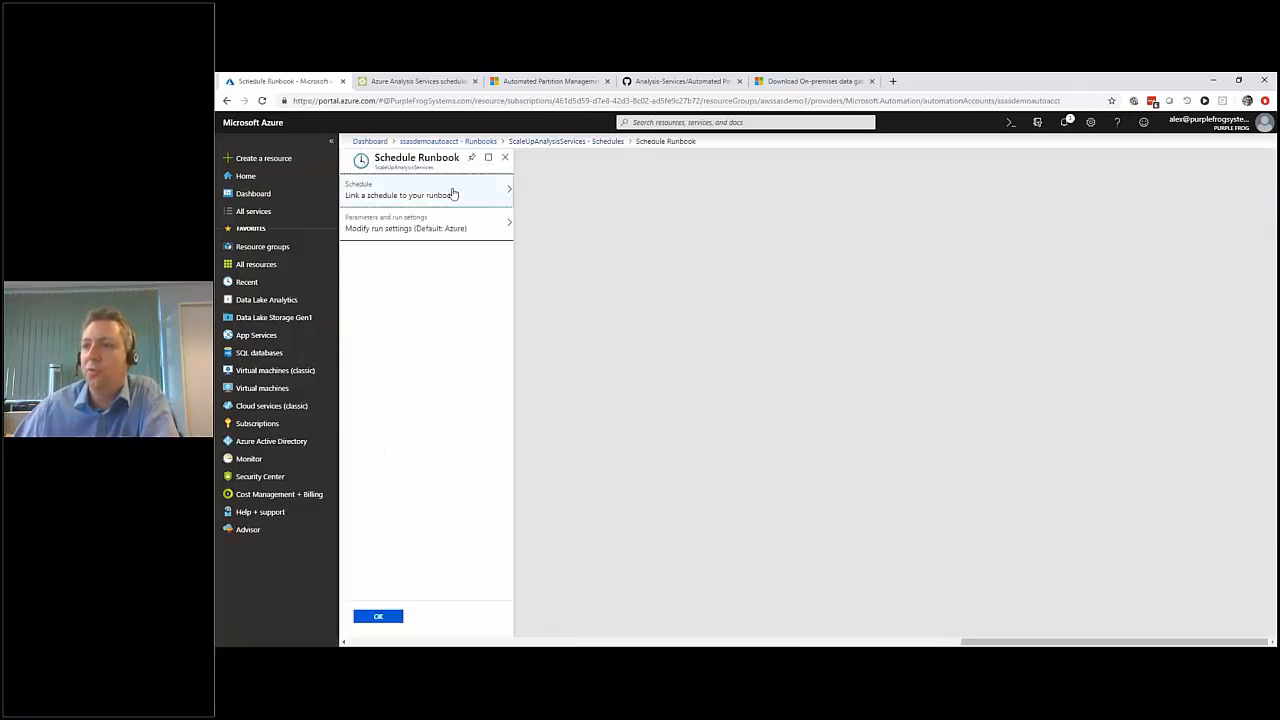
click(452, 194)
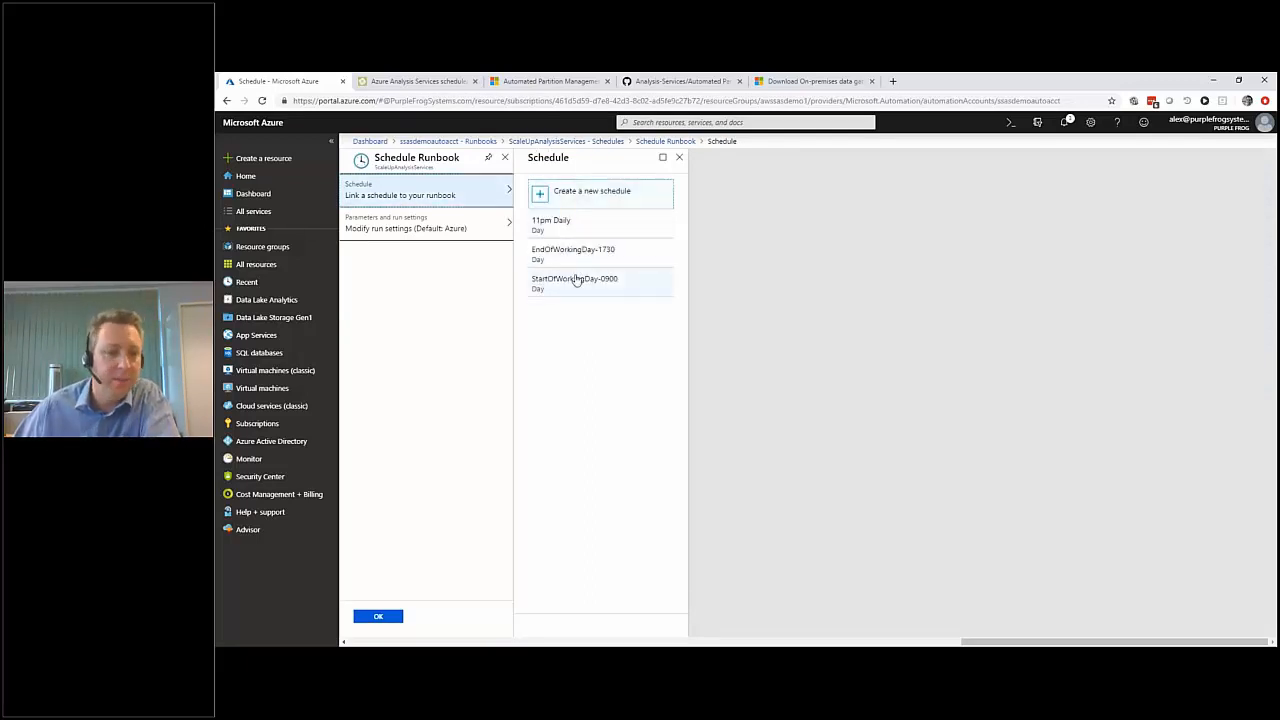
click(679, 157)
click(506, 160)
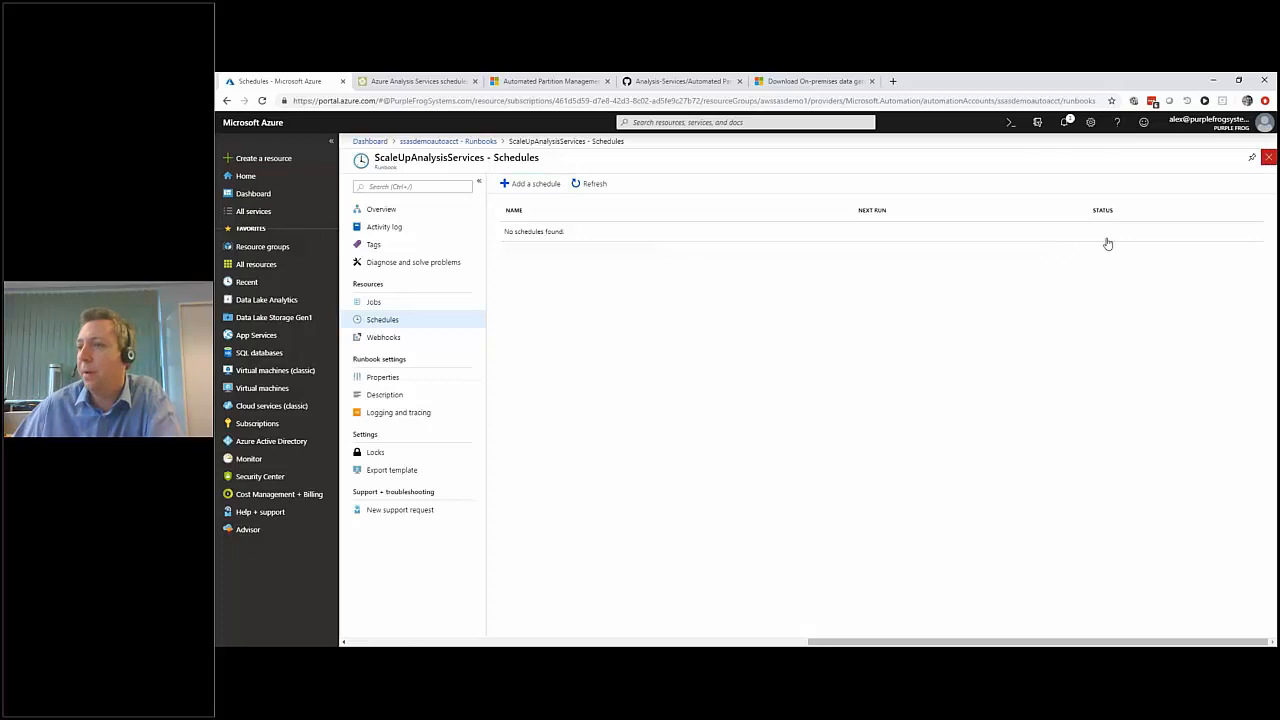
click(1268, 157)
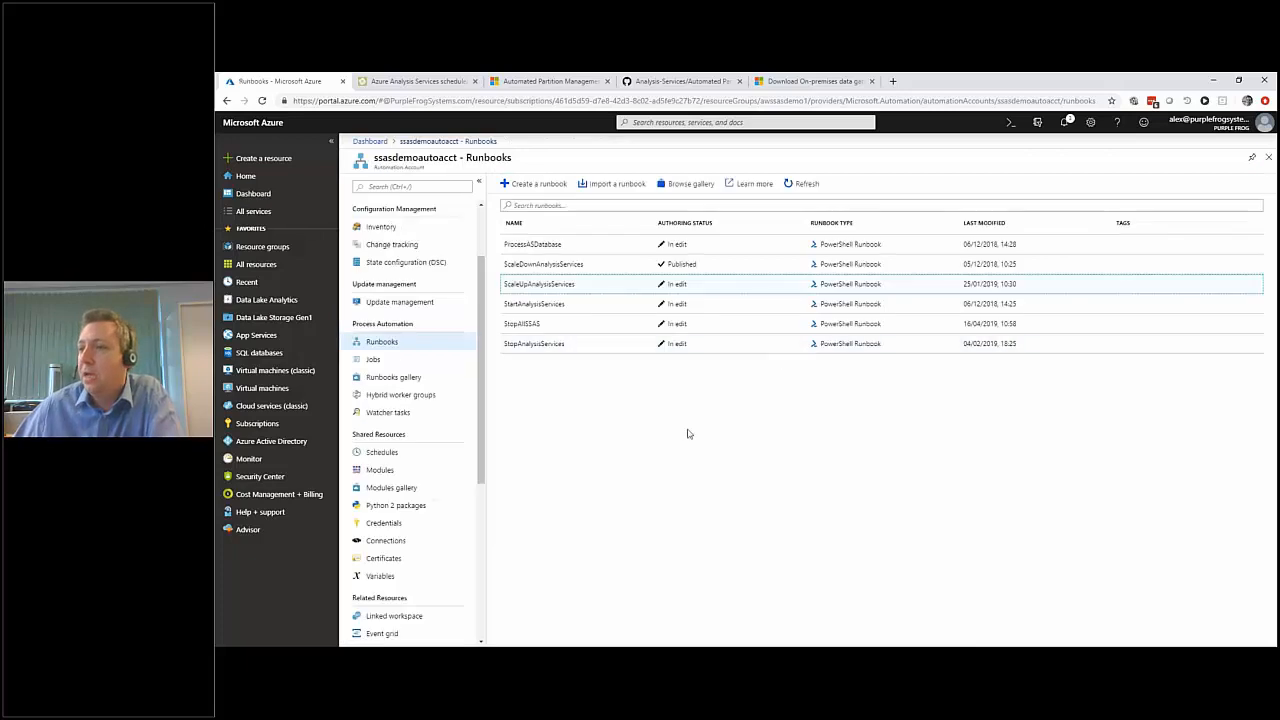
Review the recent jobs of the StopAllSSAS runbook and return to the portal dashboard.
click(529, 325)
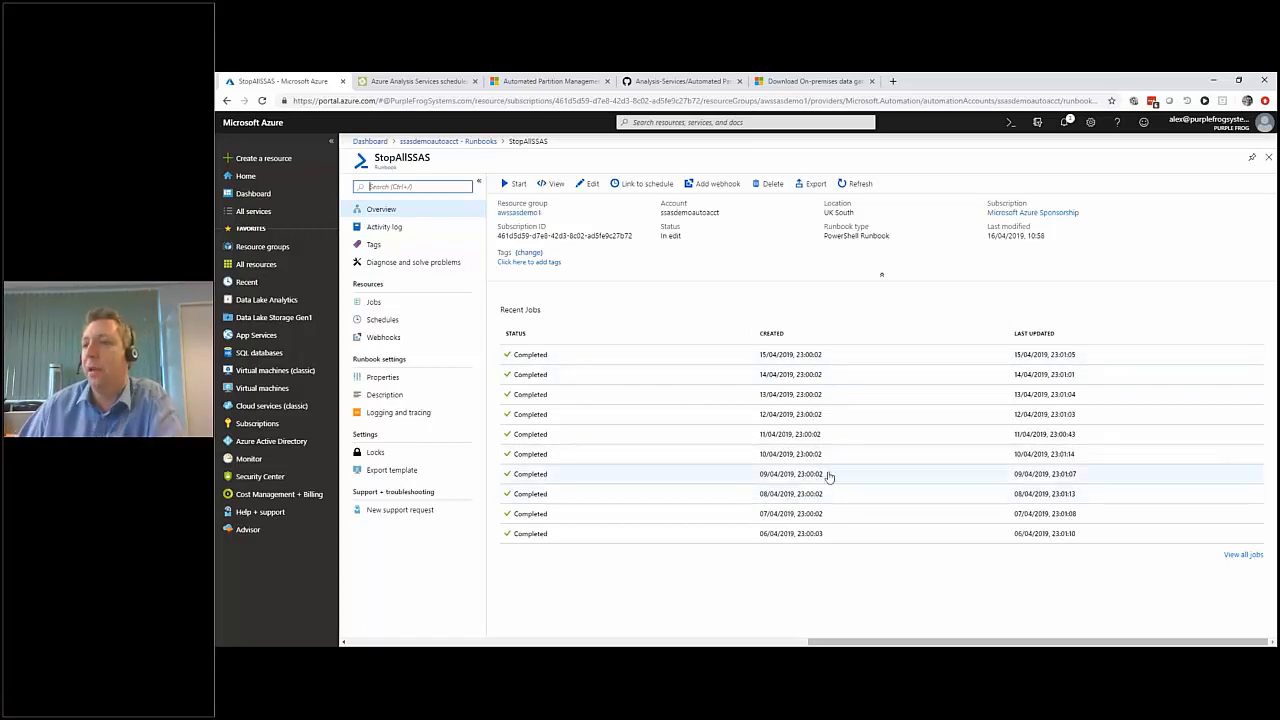
click(1268, 160)
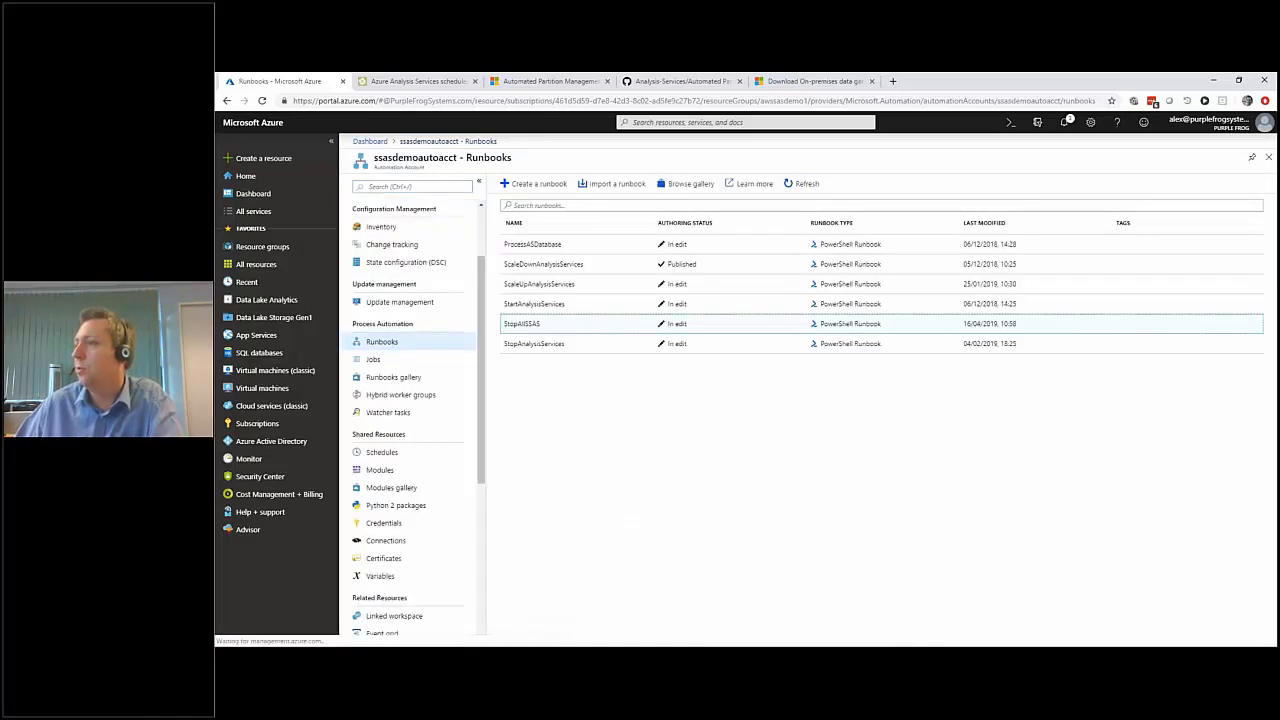
click(1268, 160)
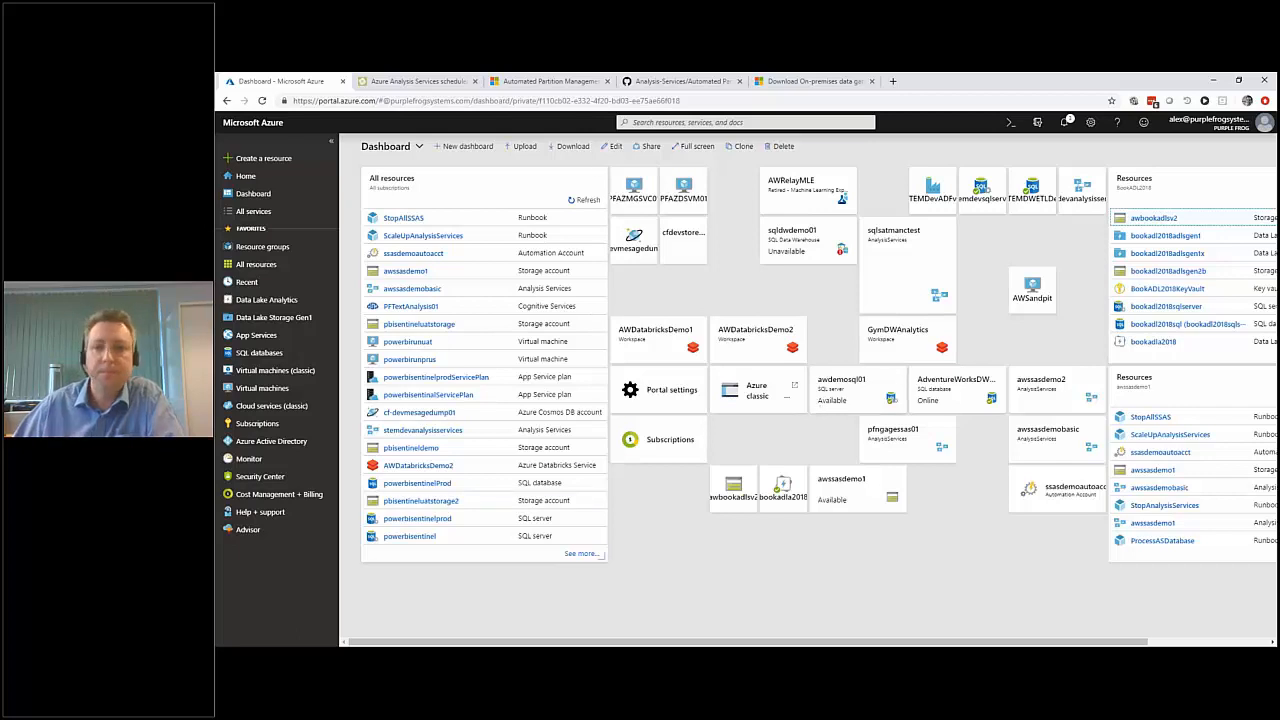
key(alt+Tab)
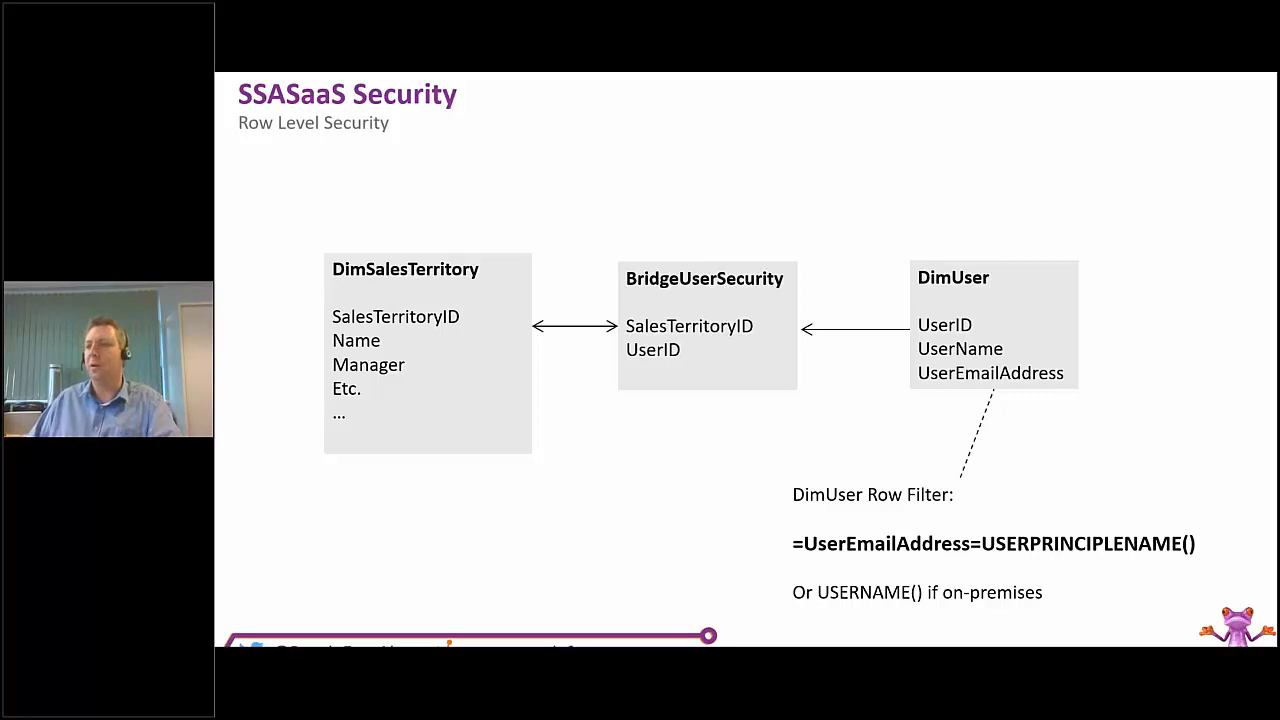
key(Right)
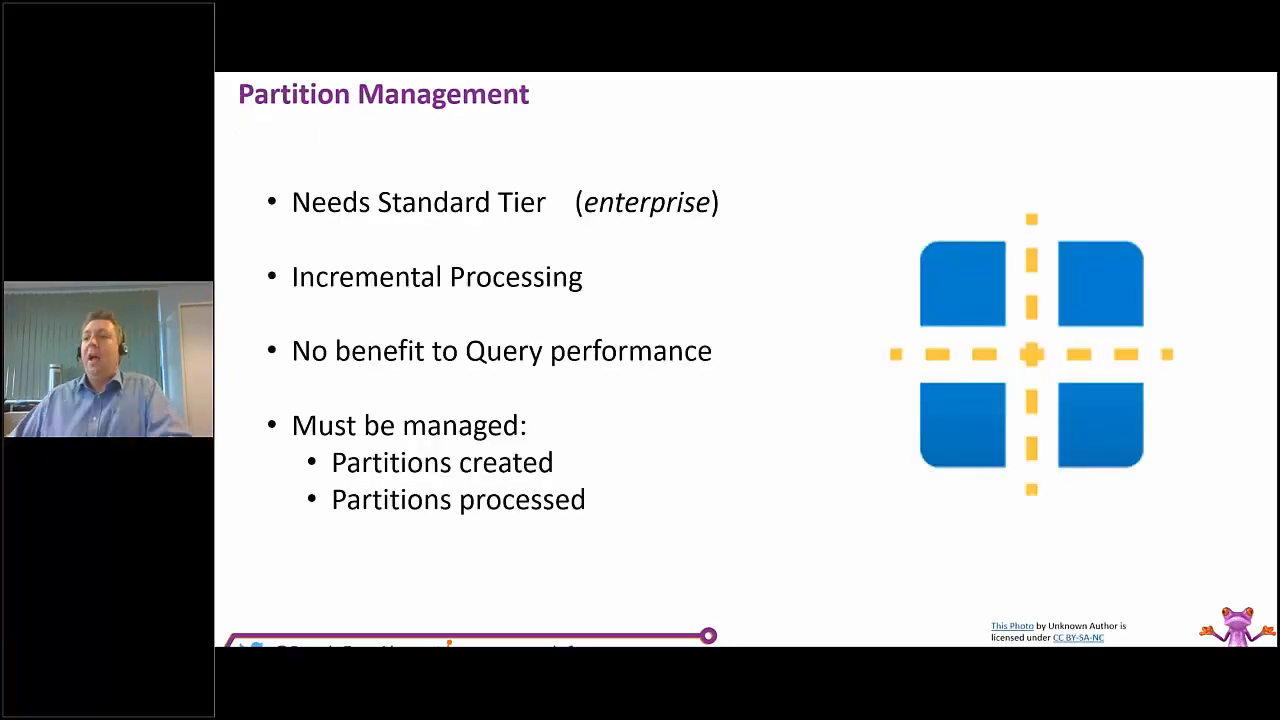